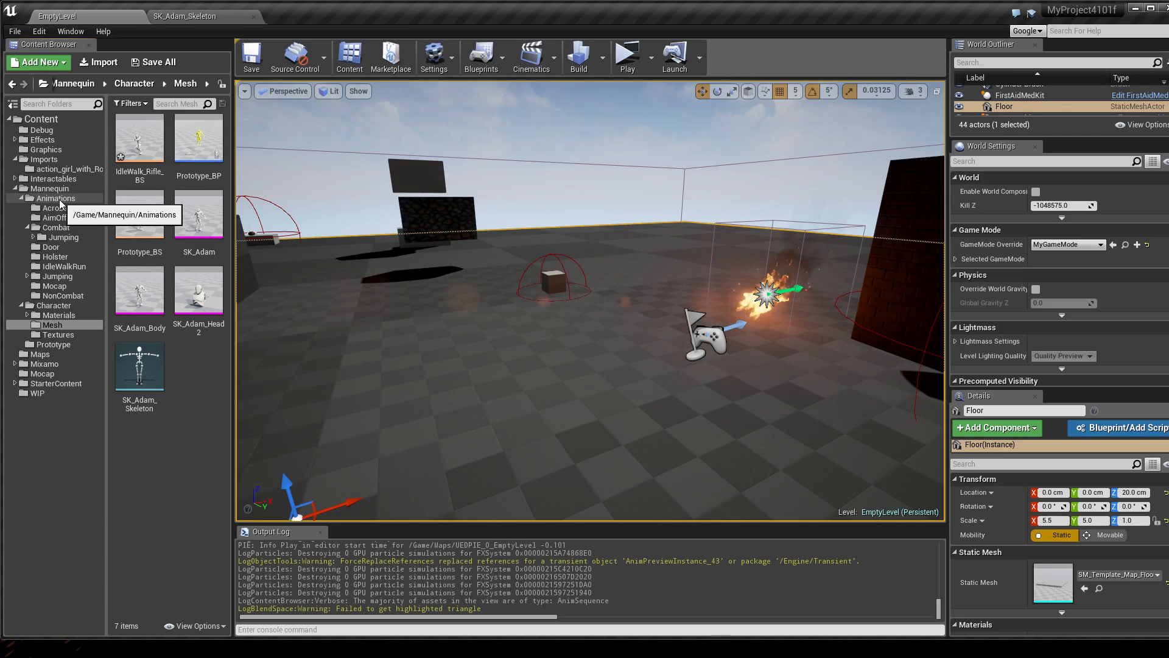
# Filter the Mannequin Combat animations by "lt" and inspect the details of Walk_Lt_Rifle_Ironsights
pyautogui.click(68, 230)
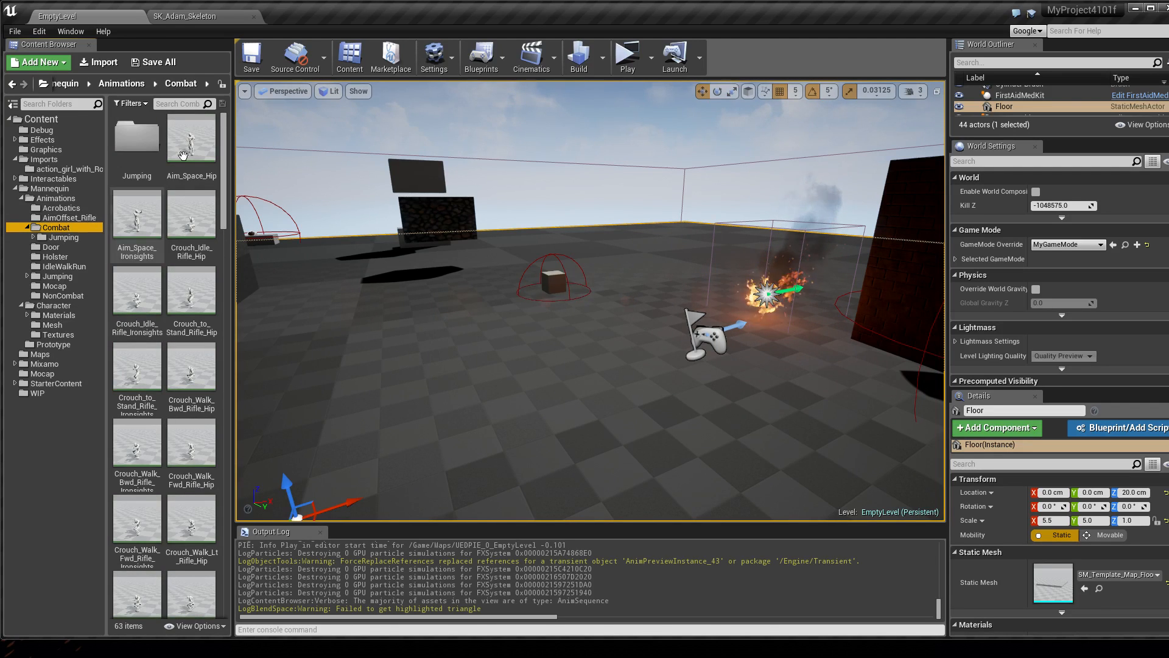
pyautogui.click(187, 104)
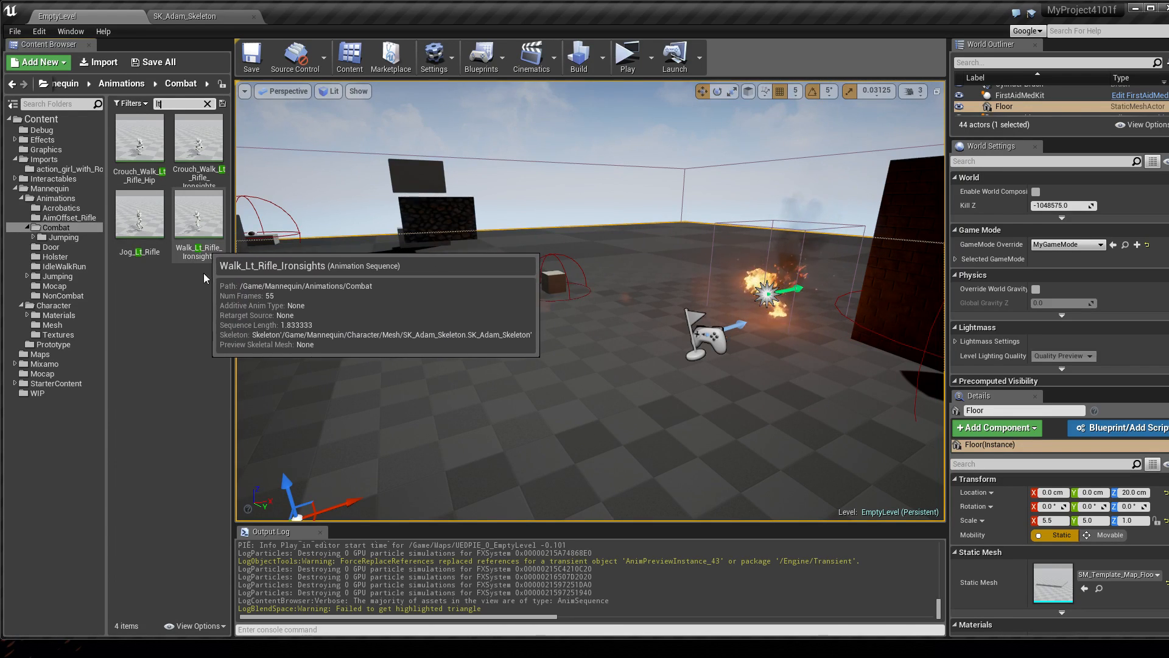
pyautogui.moveTo(203, 233)
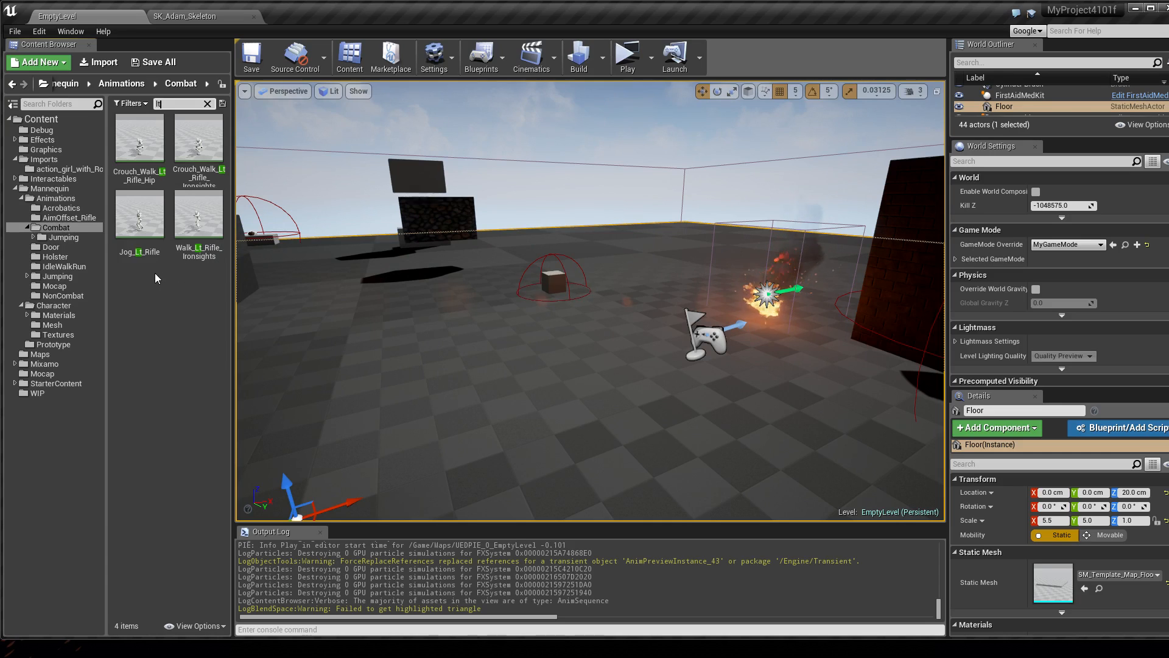
# Play the level and strafe the character left across the map with the rifle aimed to examine the left-walk animation
pyautogui.click(629, 53)
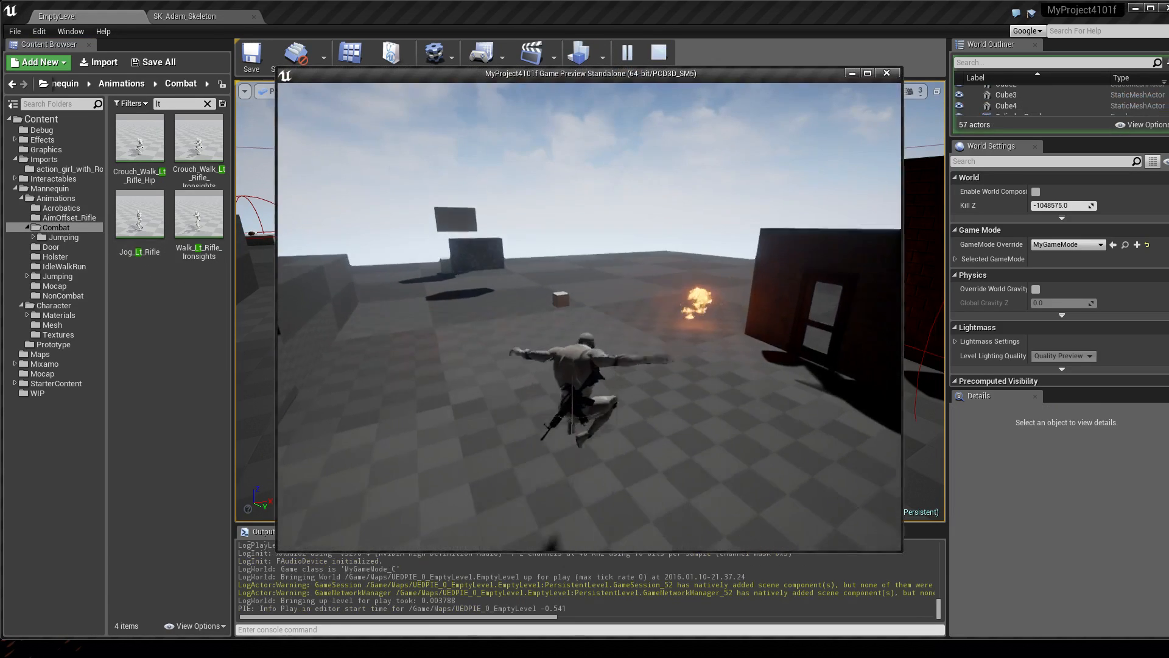
pyautogui.press('a')
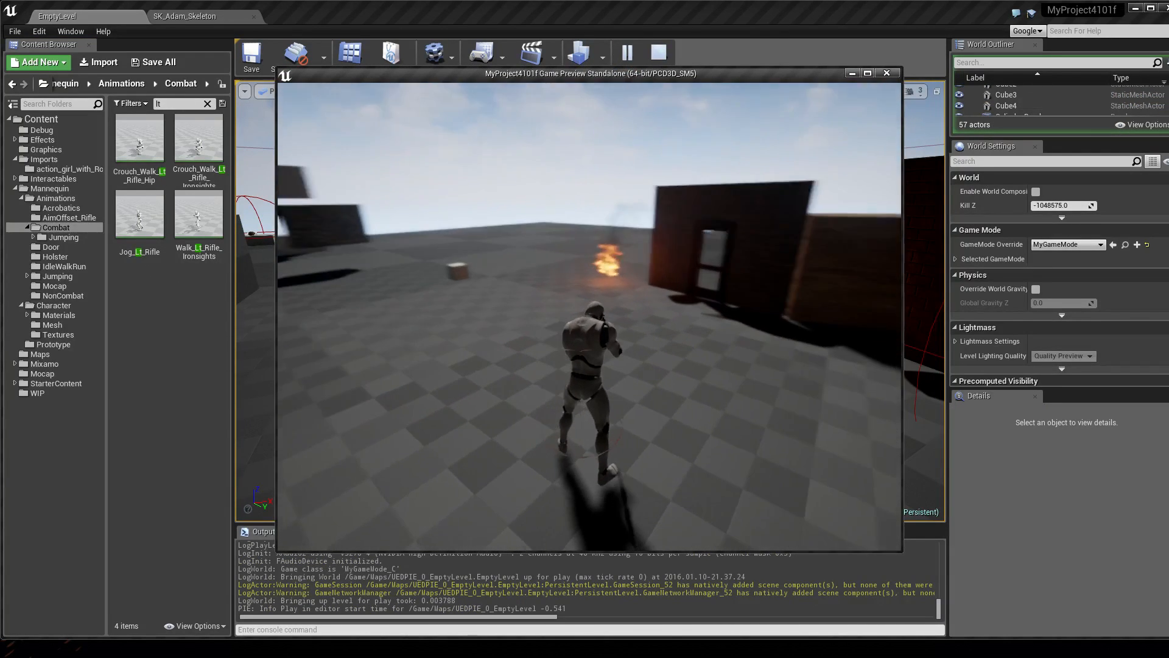
pyautogui.press('a')
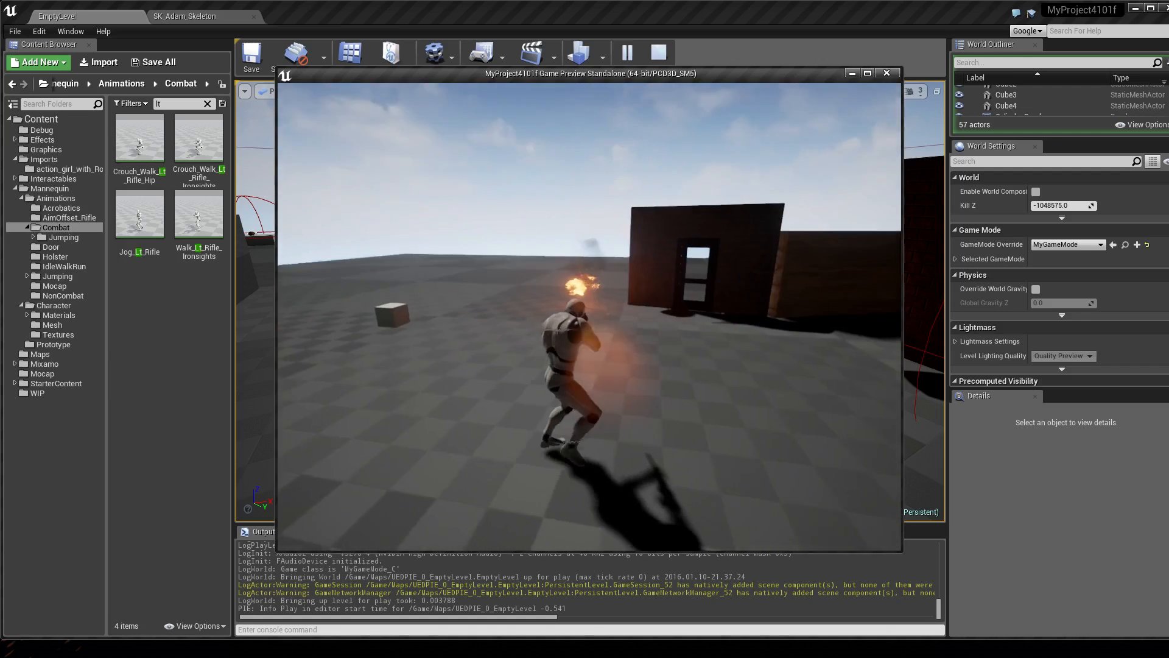
pyautogui.press('a')
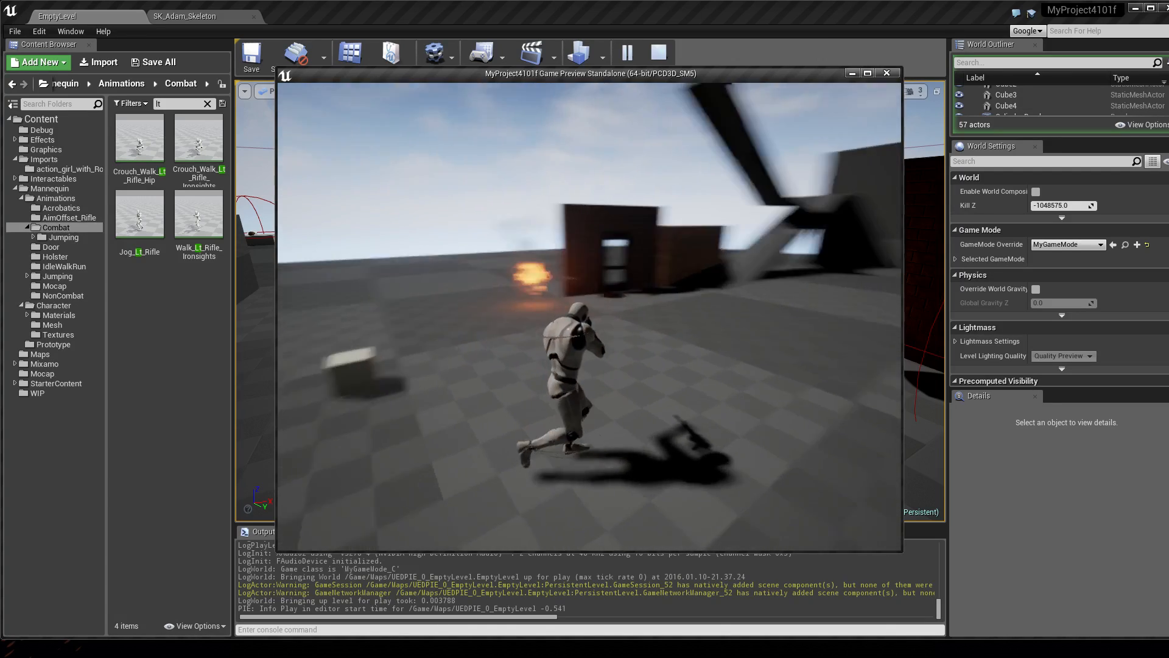
pyautogui.press('a')
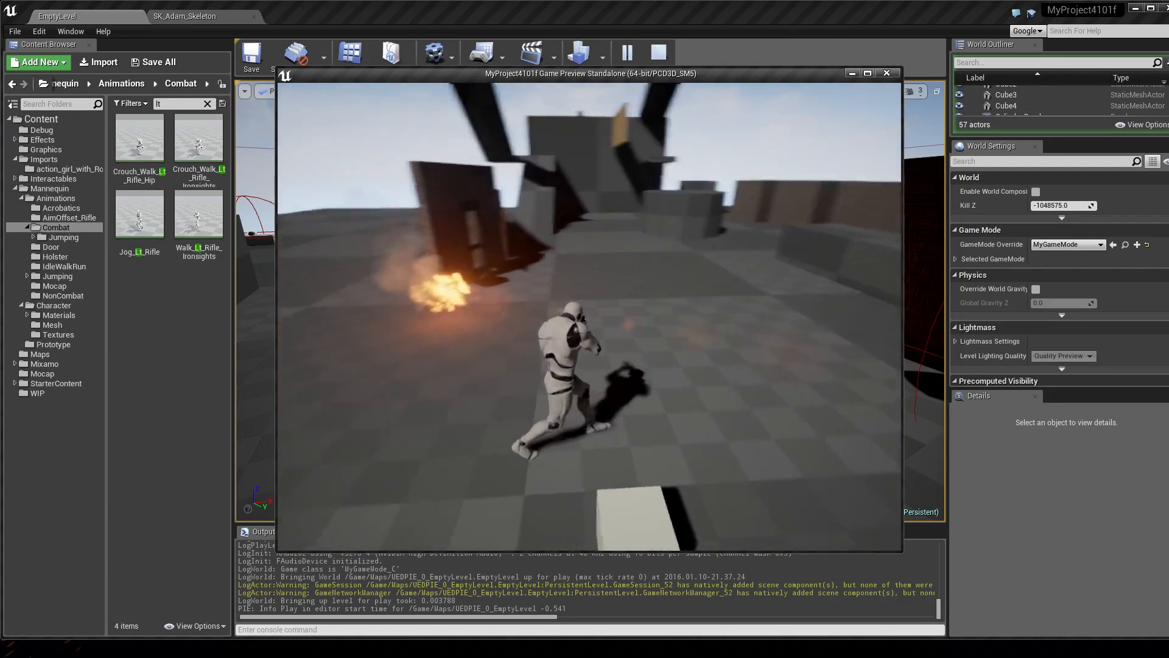
pyautogui.press('a')
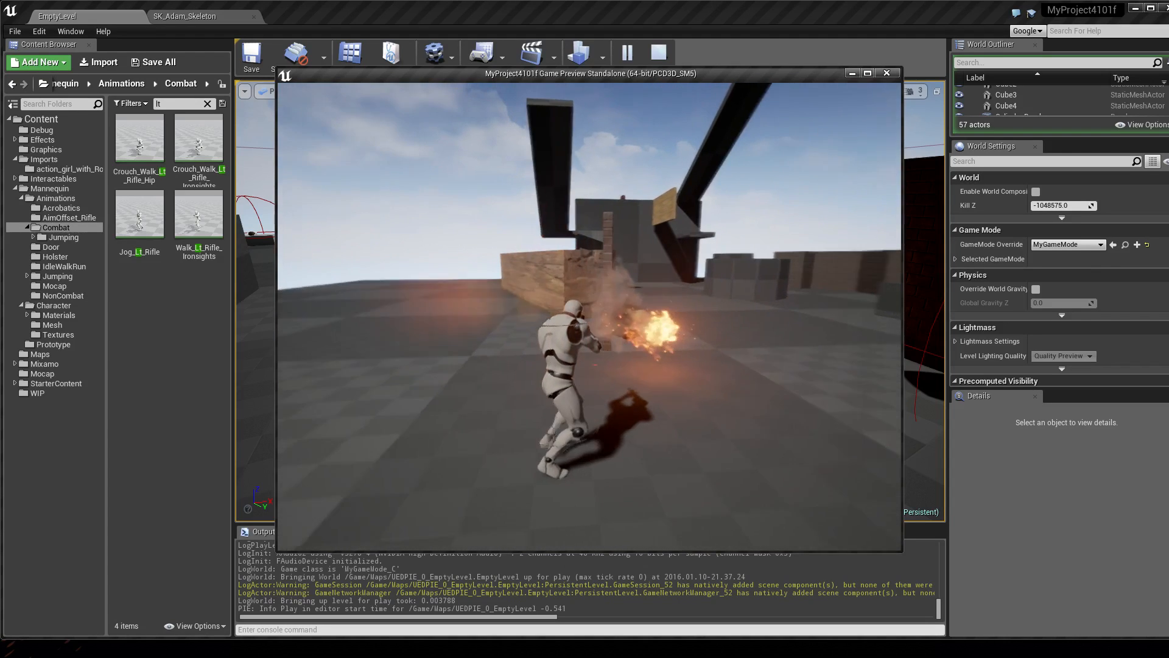
pyautogui.press('a')
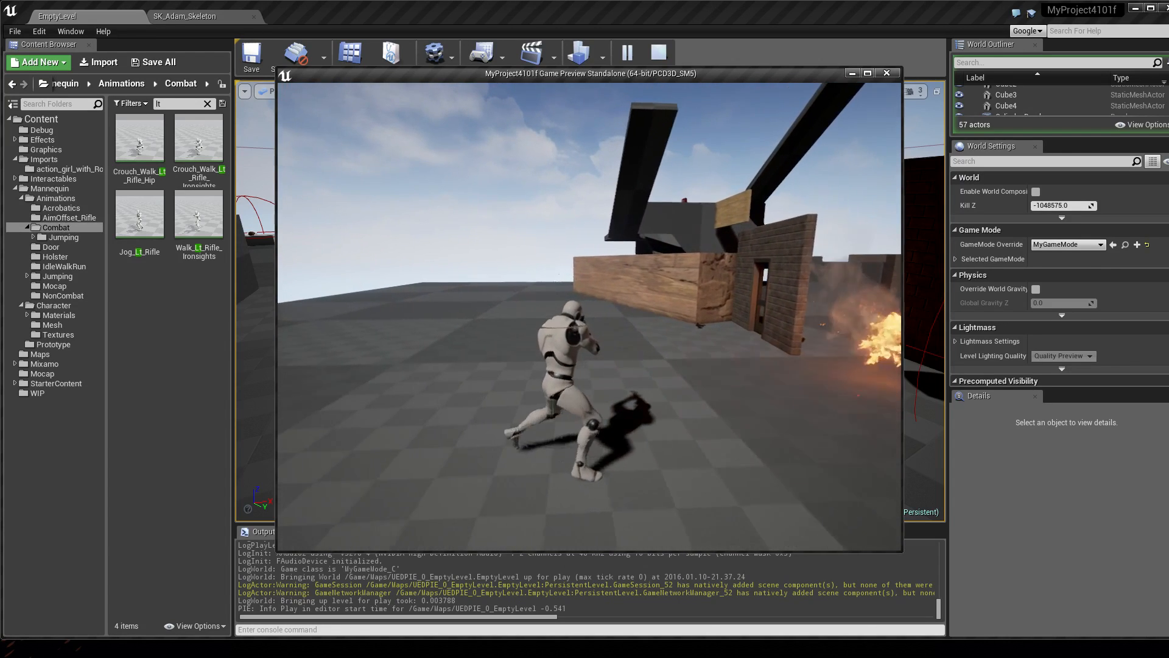
pyautogui.press('a')
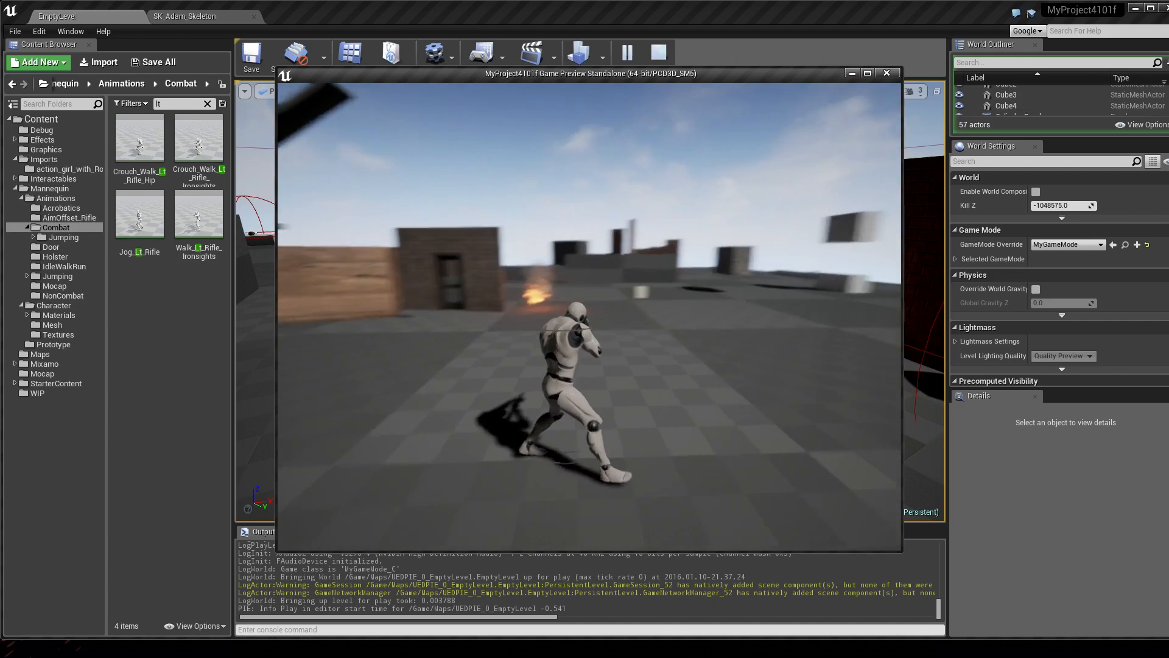
pyautogui.press('a')
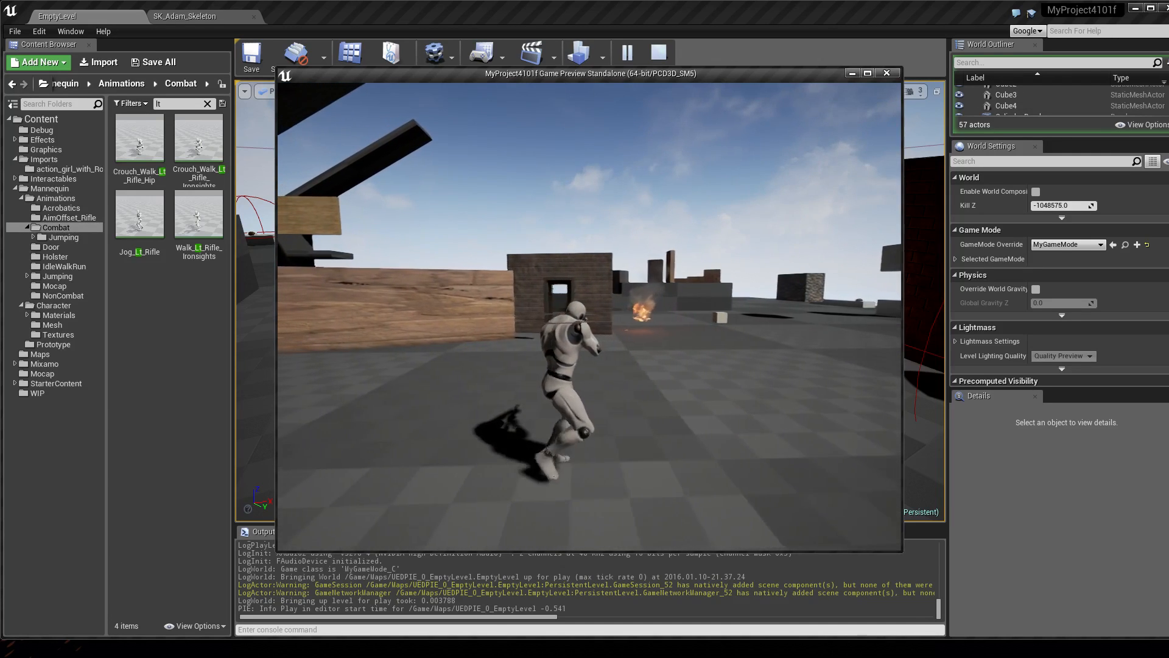
pyautogui.press('a')
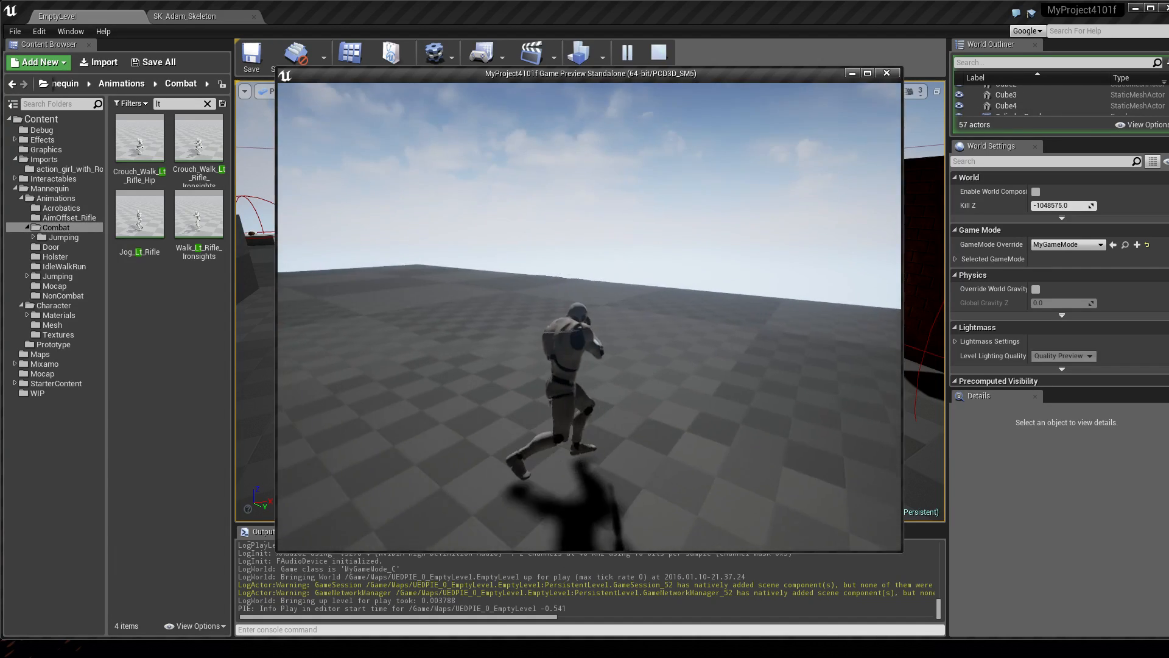
pyautogui.press('a')
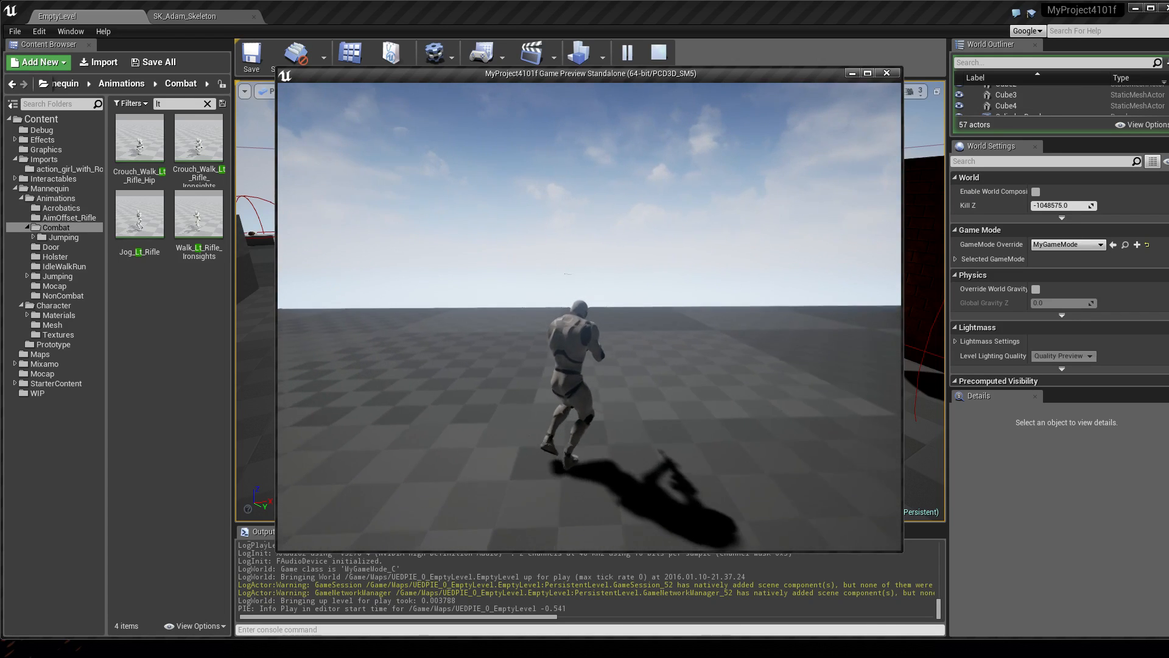
pyautogui.press('a')
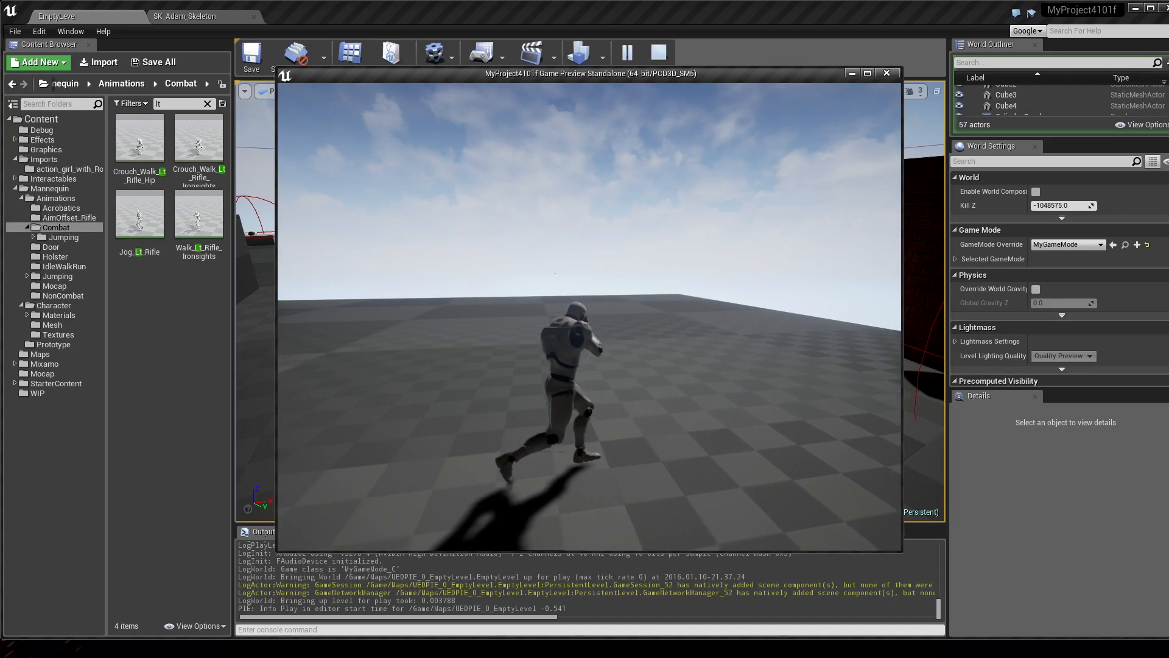
pyautogui.press('a')
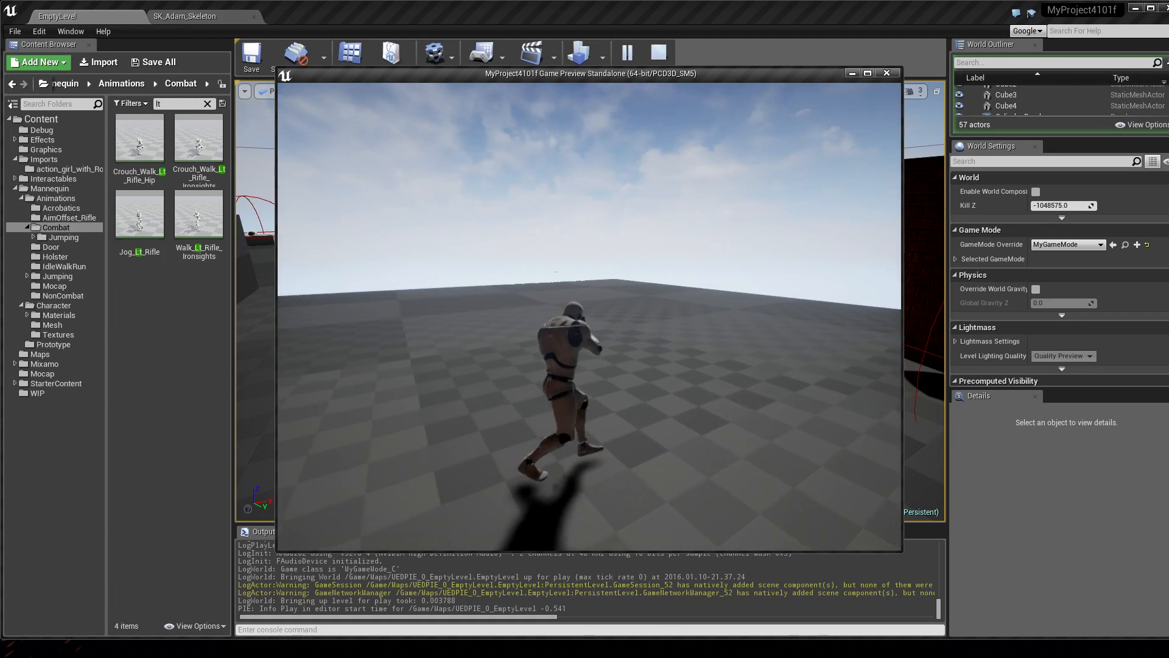
pyautogui.press('a')
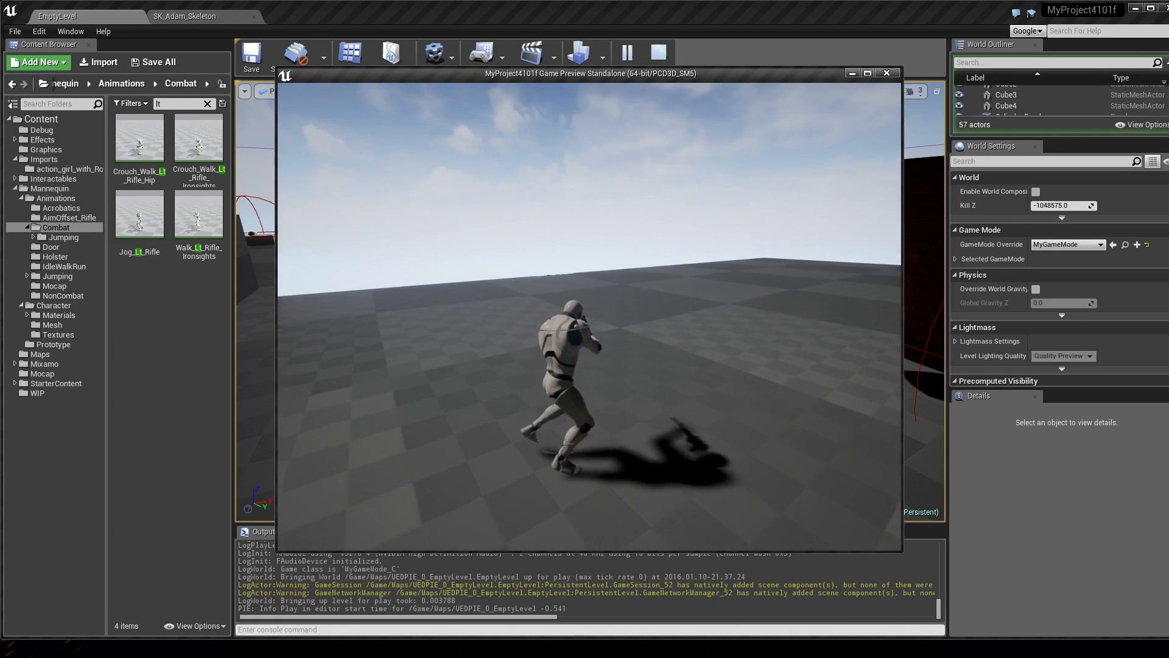
pyautogui.press('a')
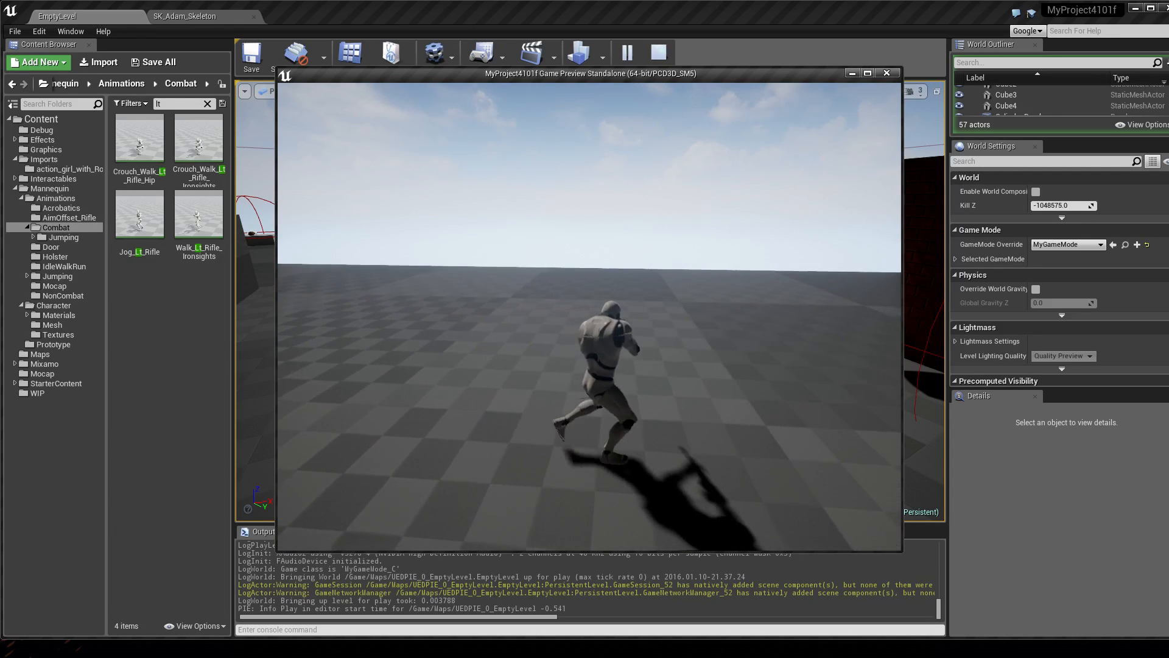
# Move the aiming character forward and to the right in the game preview to compare those walk animations
pyautogui.press('w')
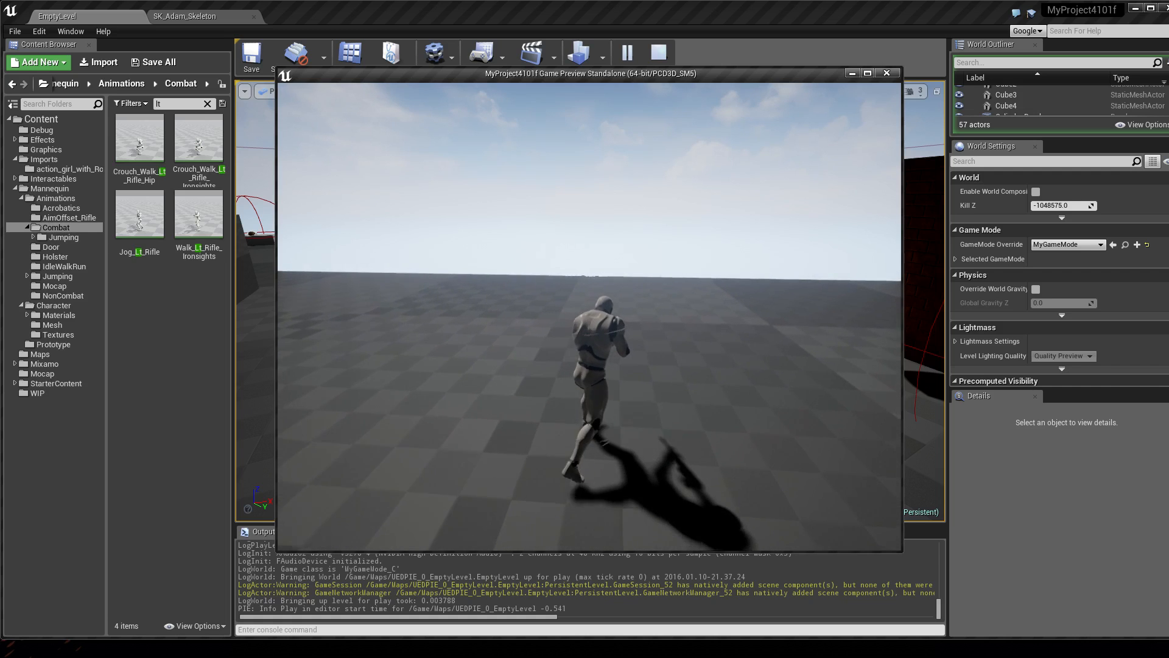
pyautogui.press('w')
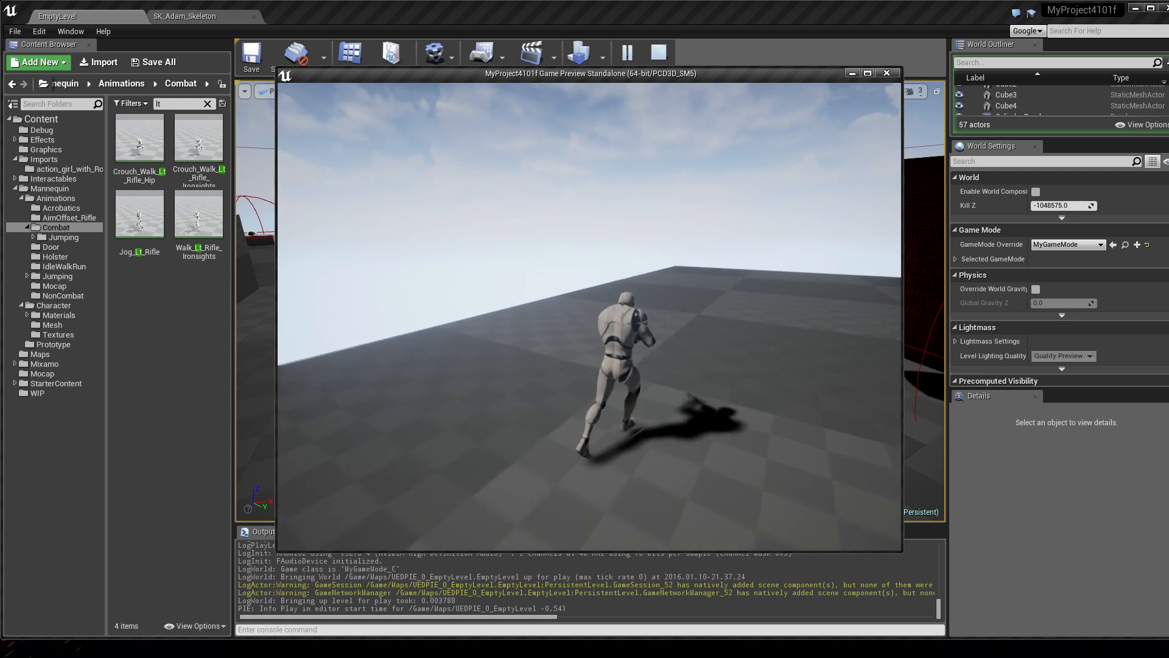
pyautogui.press('d')
pyautogui.press('d')
pyautogui.press('space')
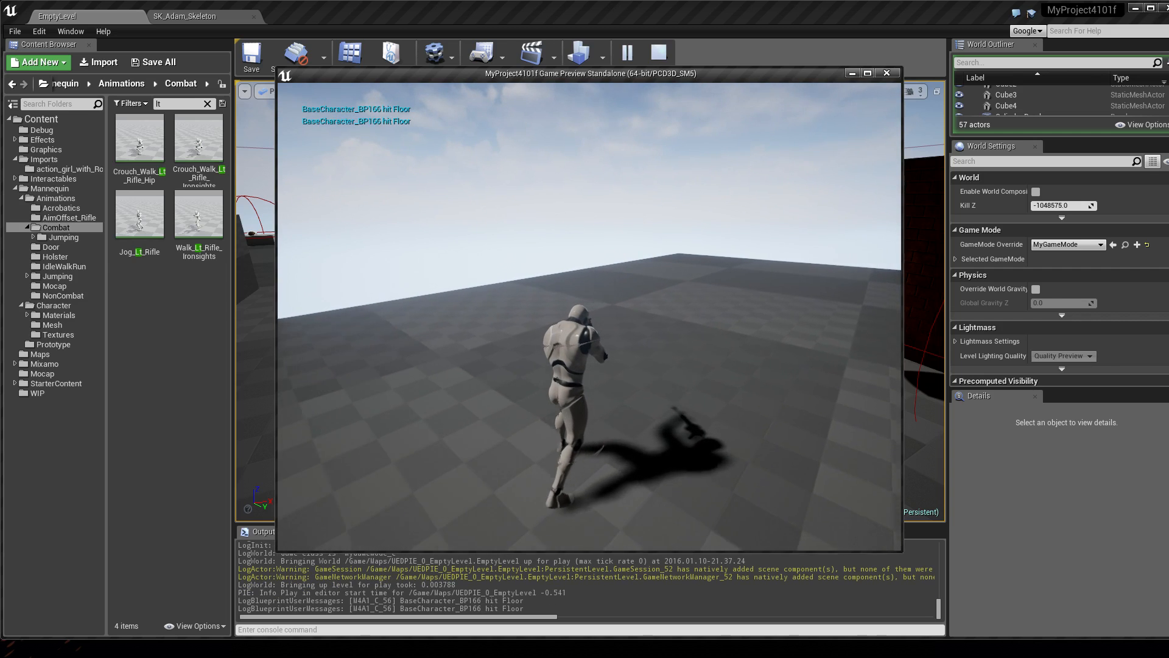
# Alternate the aiming character between left, right and forward movement to examine the transitions between the directional animations
pyautogui.press('a')
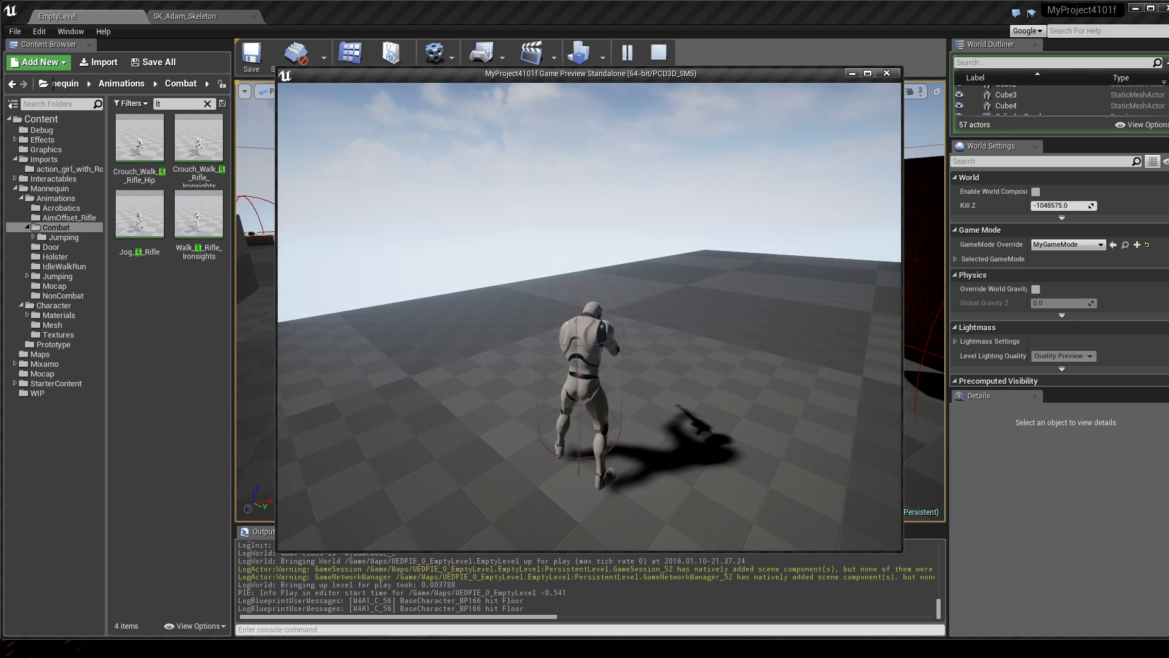
pyautogui.press('d')
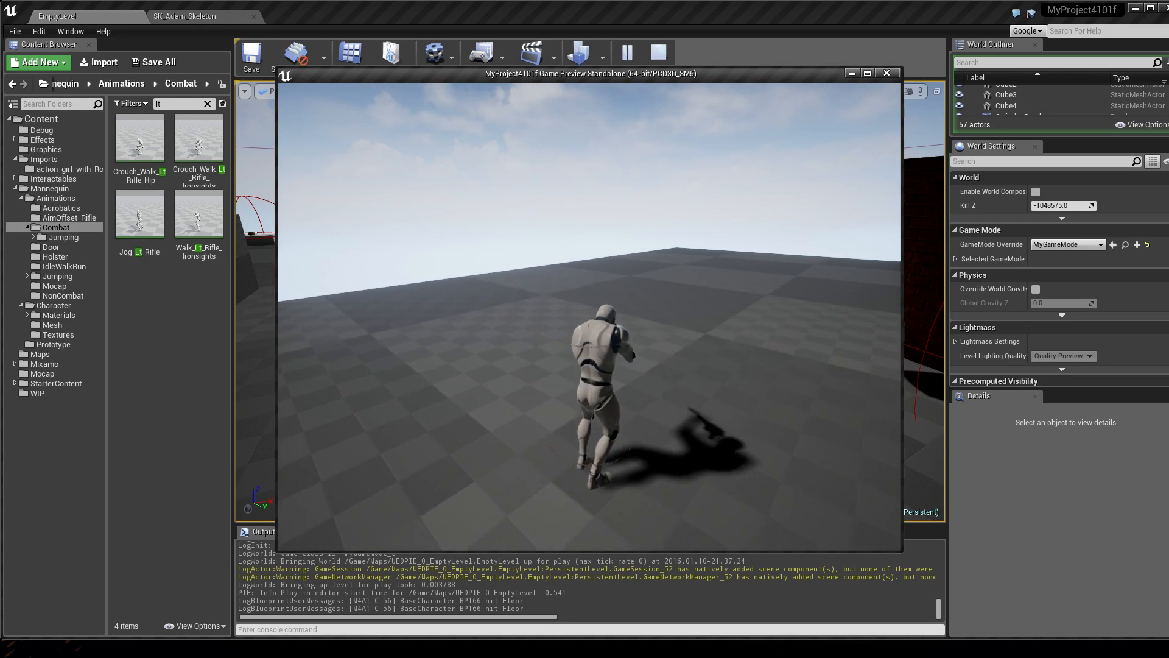
pyautogui.press('d')
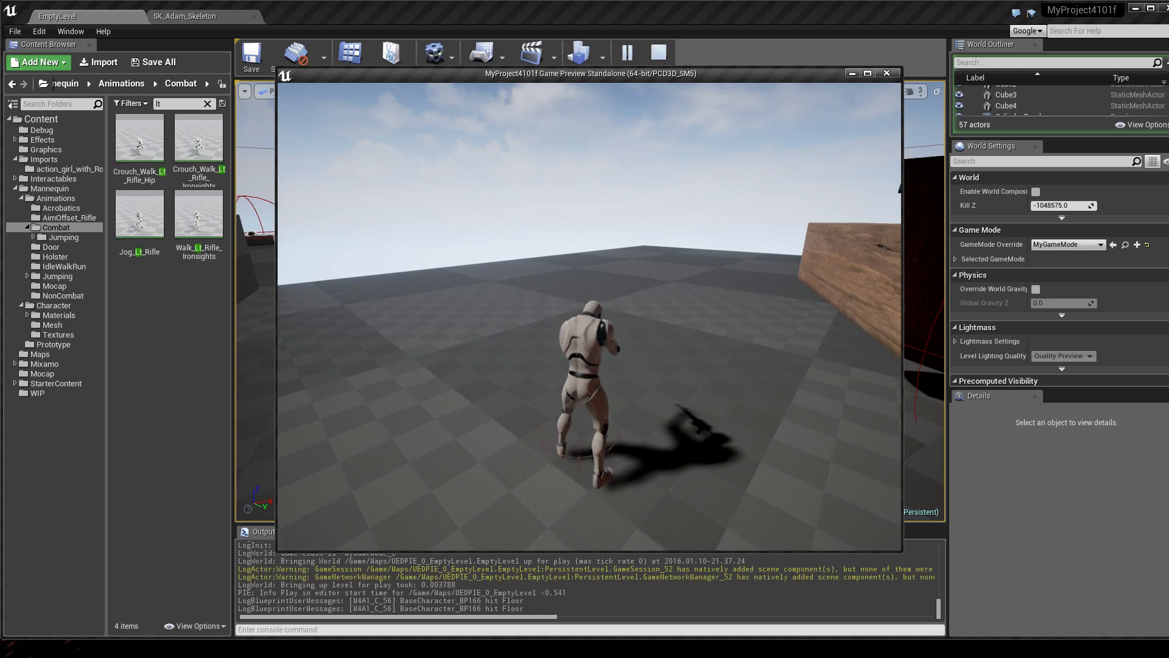
pyautogui.press('a')
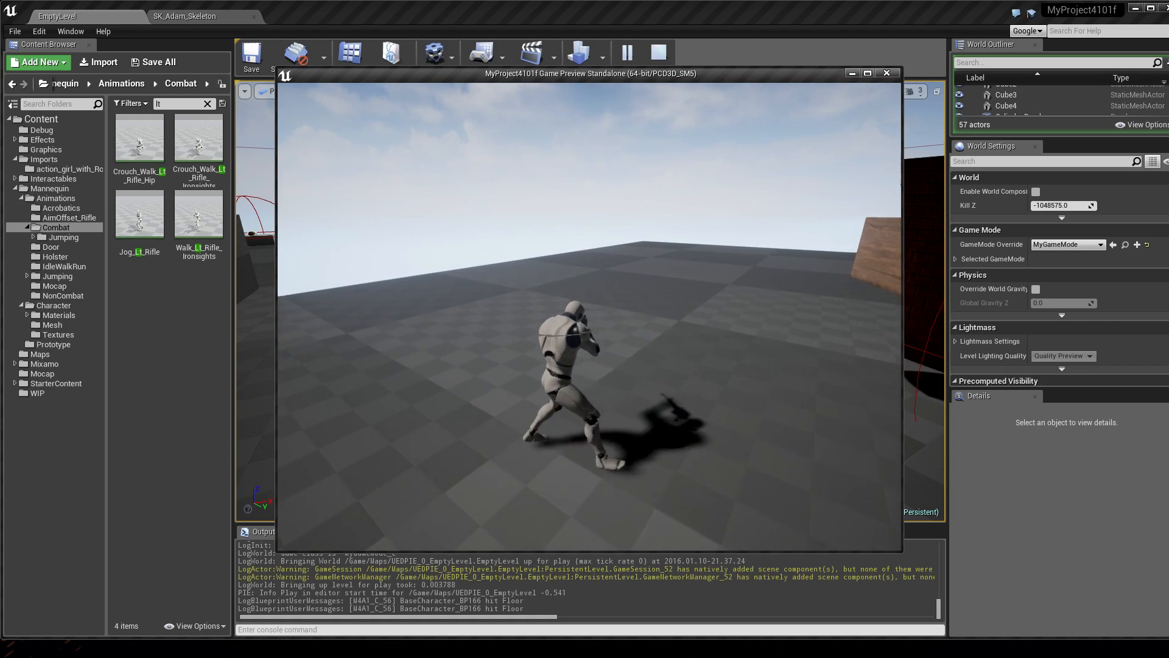
pyautogui.press('w')
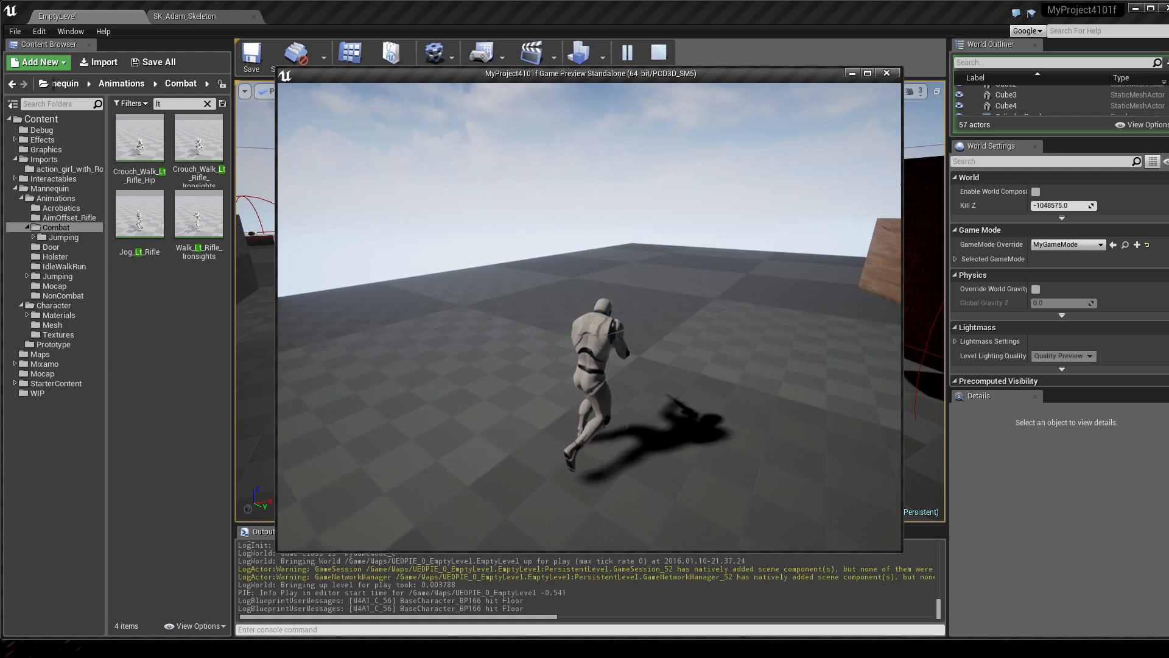
pyautogui.press('w')
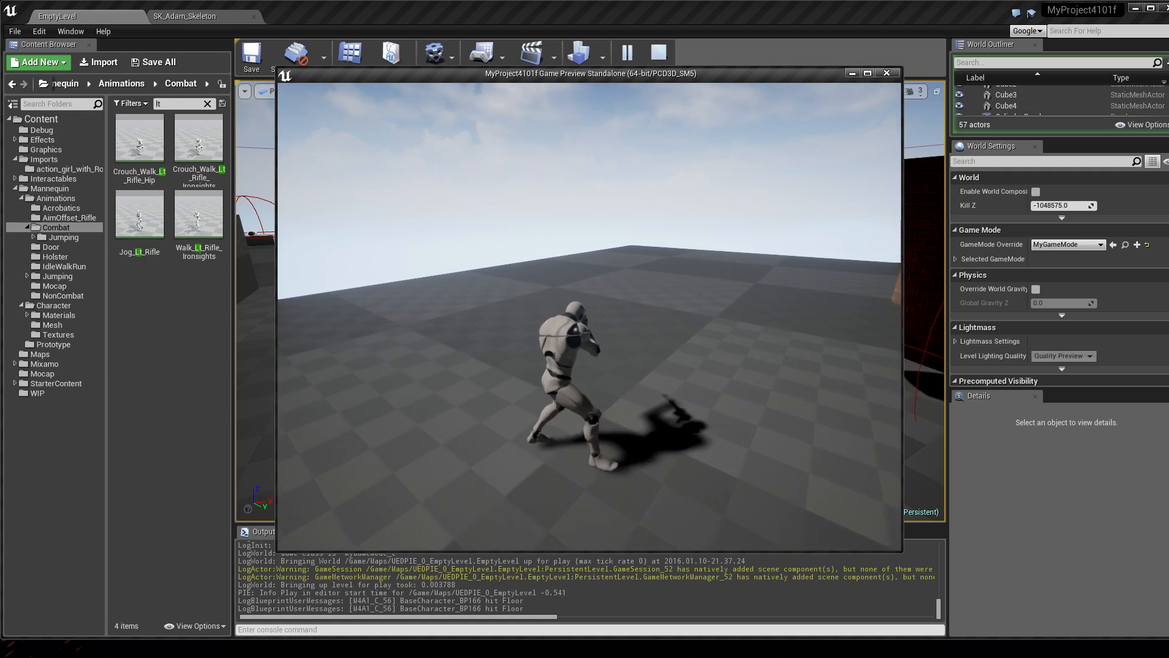
pyautogui.press('w')
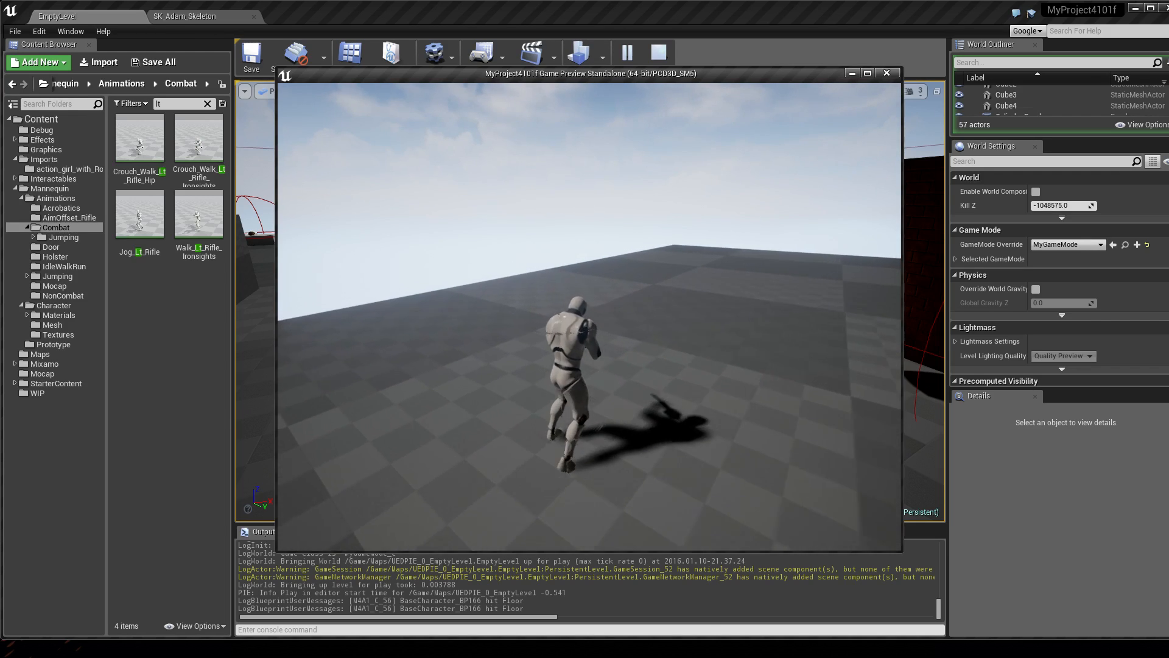
pyautogui.press('d')
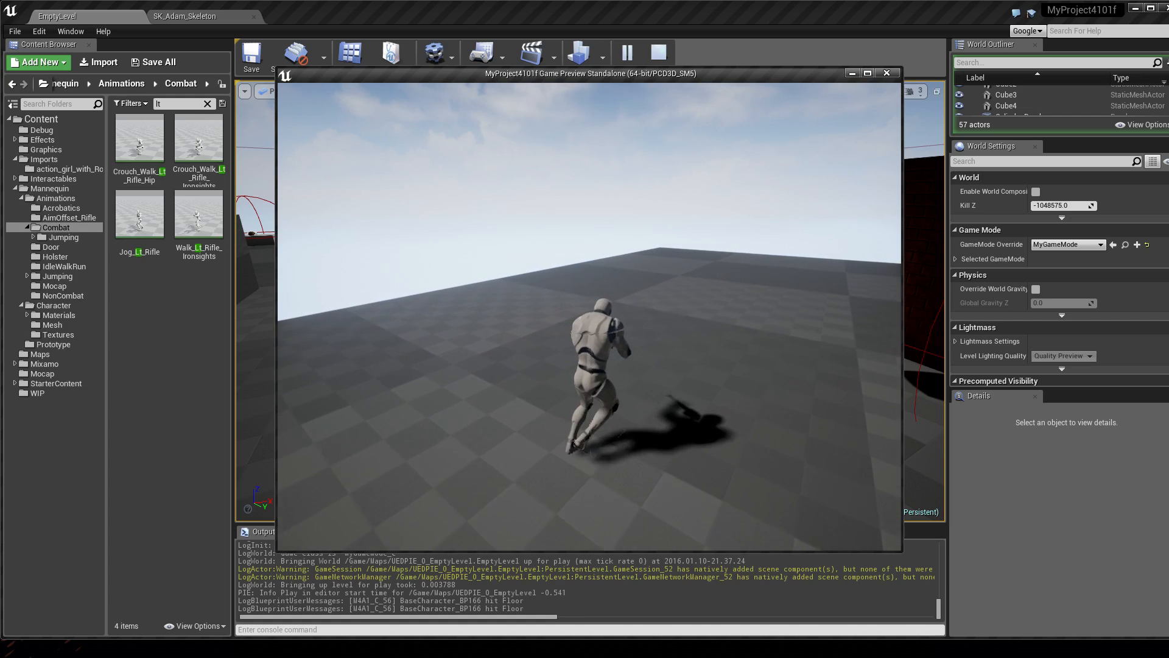
pyautogui.press('w')
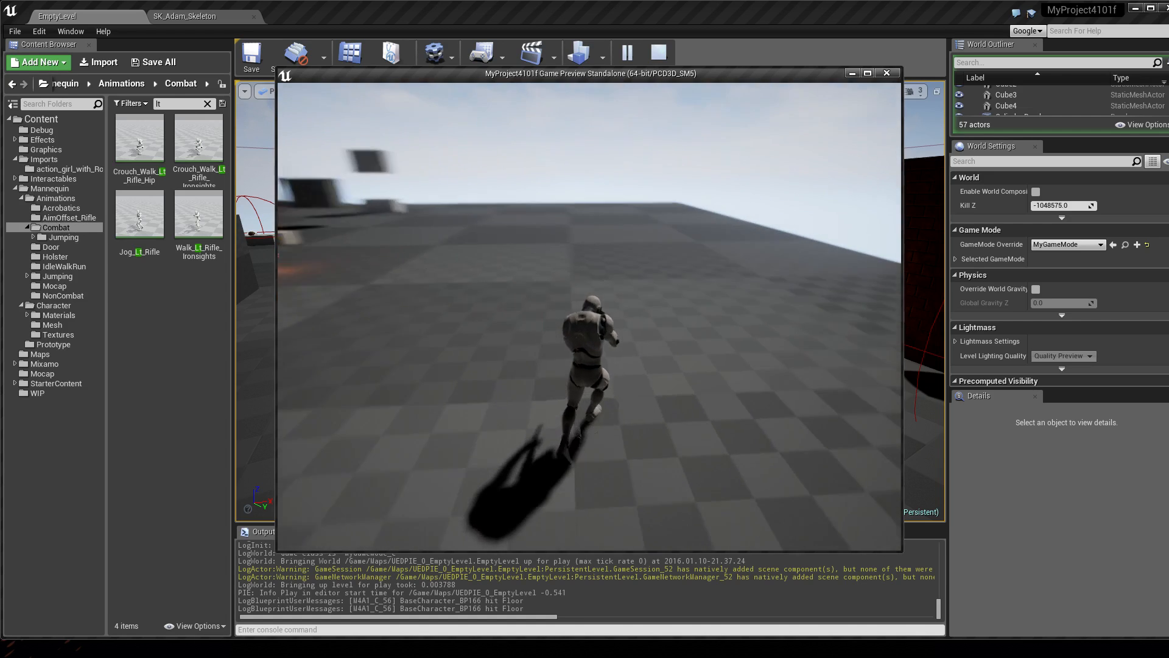
# Strafe the aiming character left and right in the open area facing the brick wall and fire to examine the sideways walk
pyautogui.press('a')
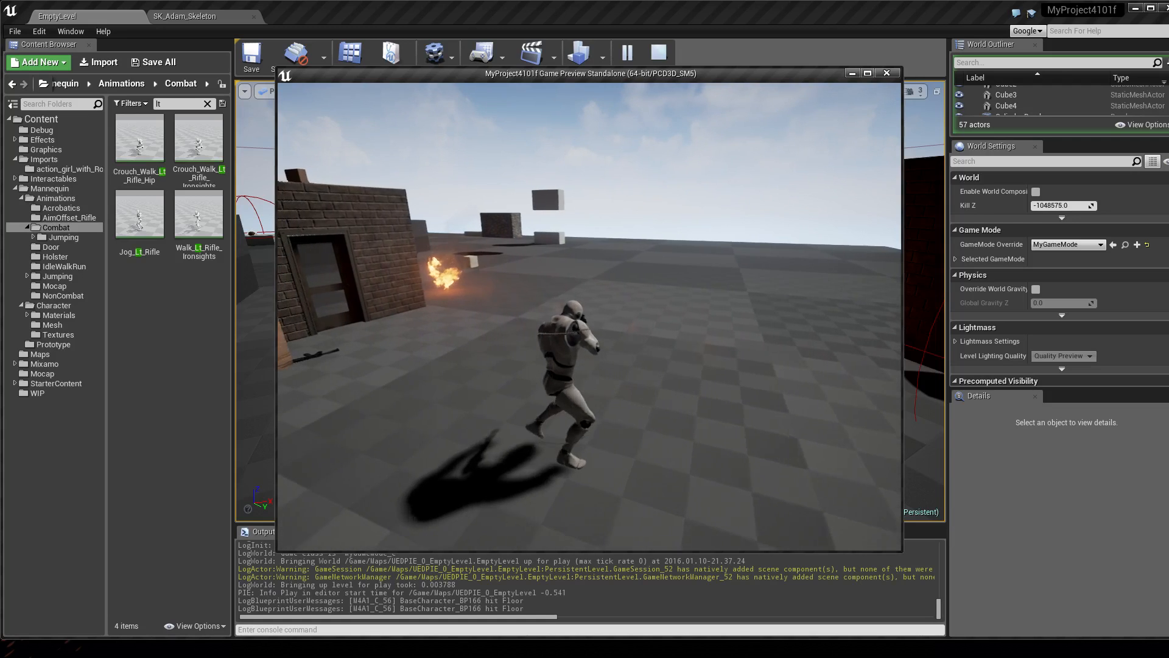
pyautogui.press('d')
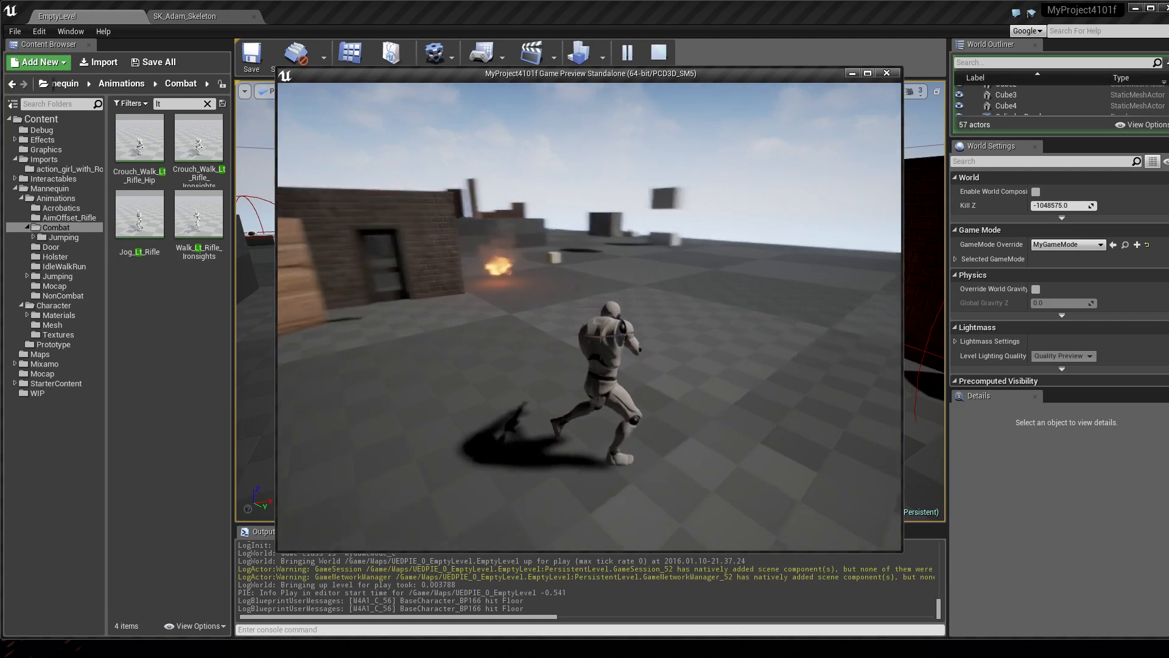
pyautogui.press('d')
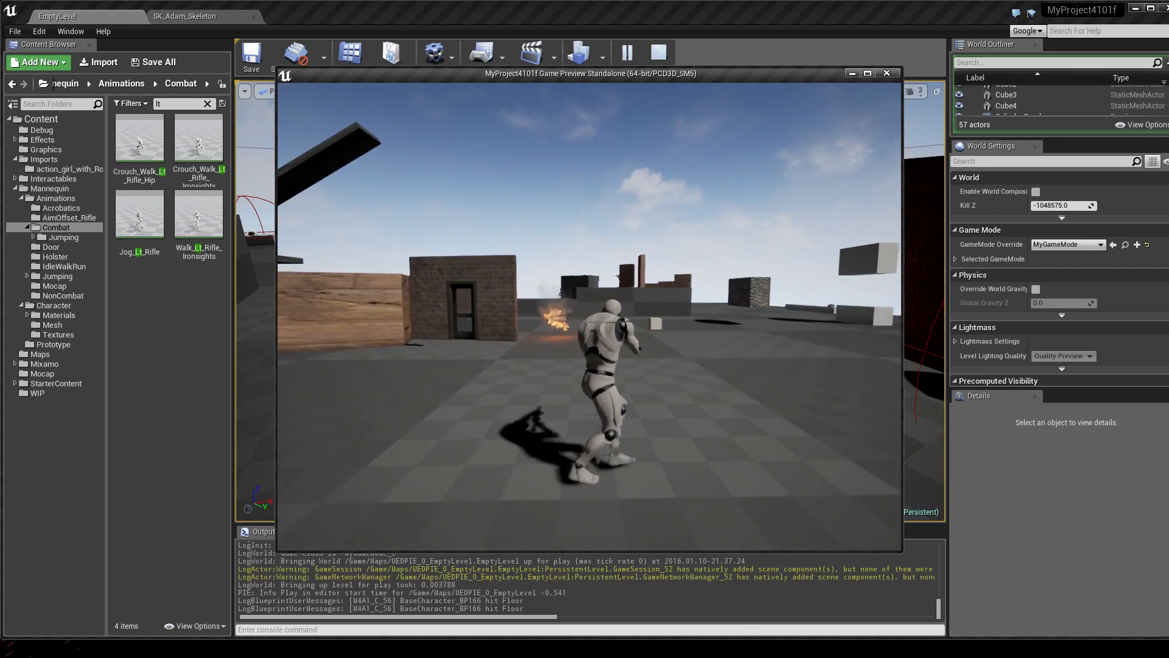
pyautogui.press('d')
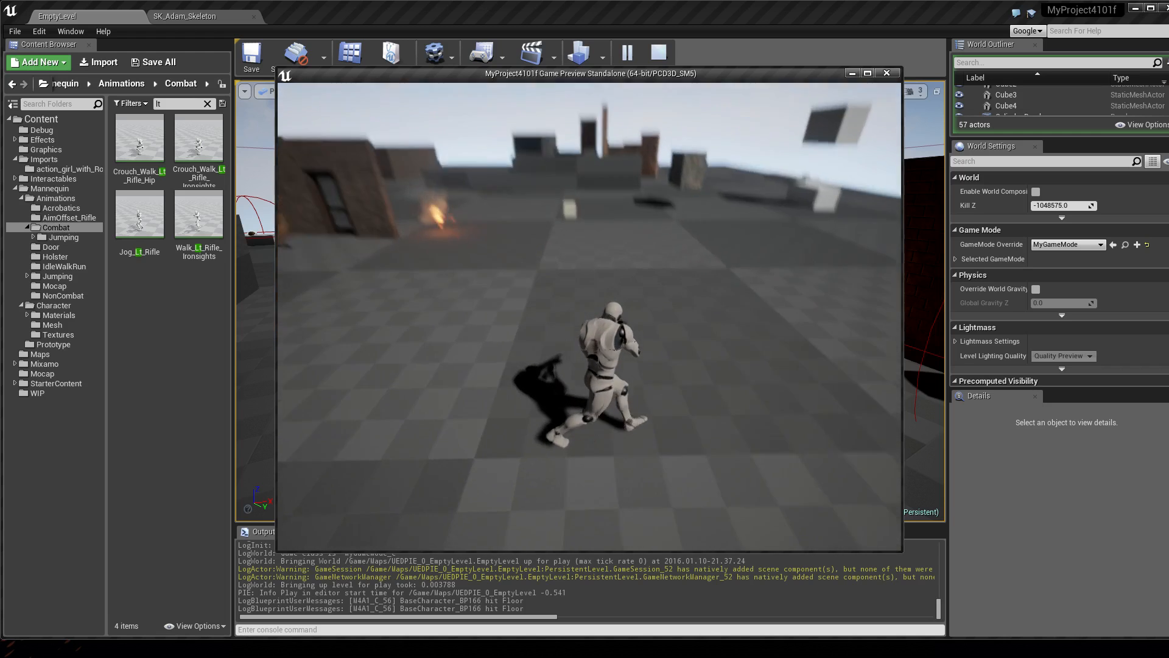
pyautogui.press('d')
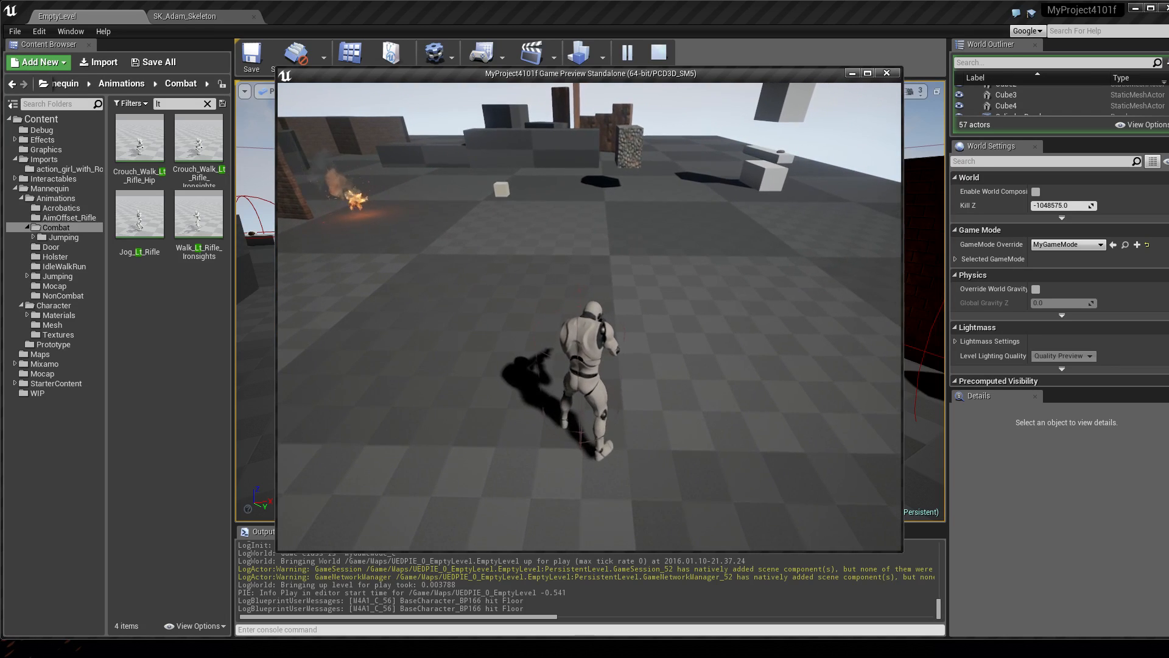
# End the game preview and filter the Combat folder's animations by "rt"
pyautogui.press('Escape')
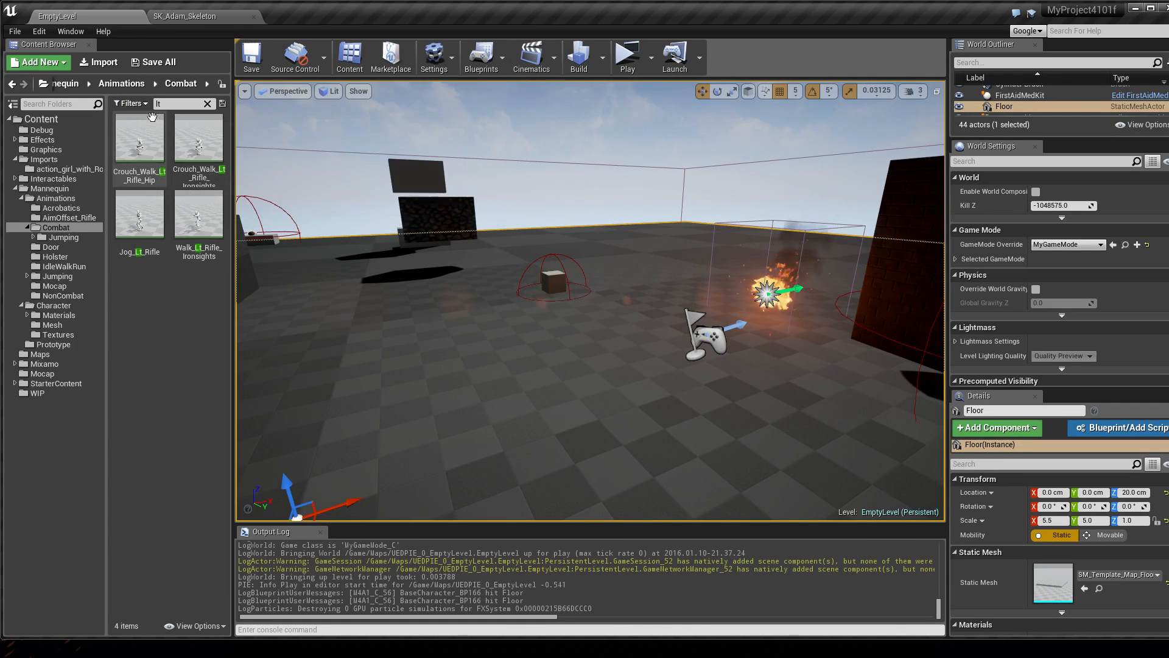
pyautogui.press('BackSpace')
pyautogui.press('BackSpace')
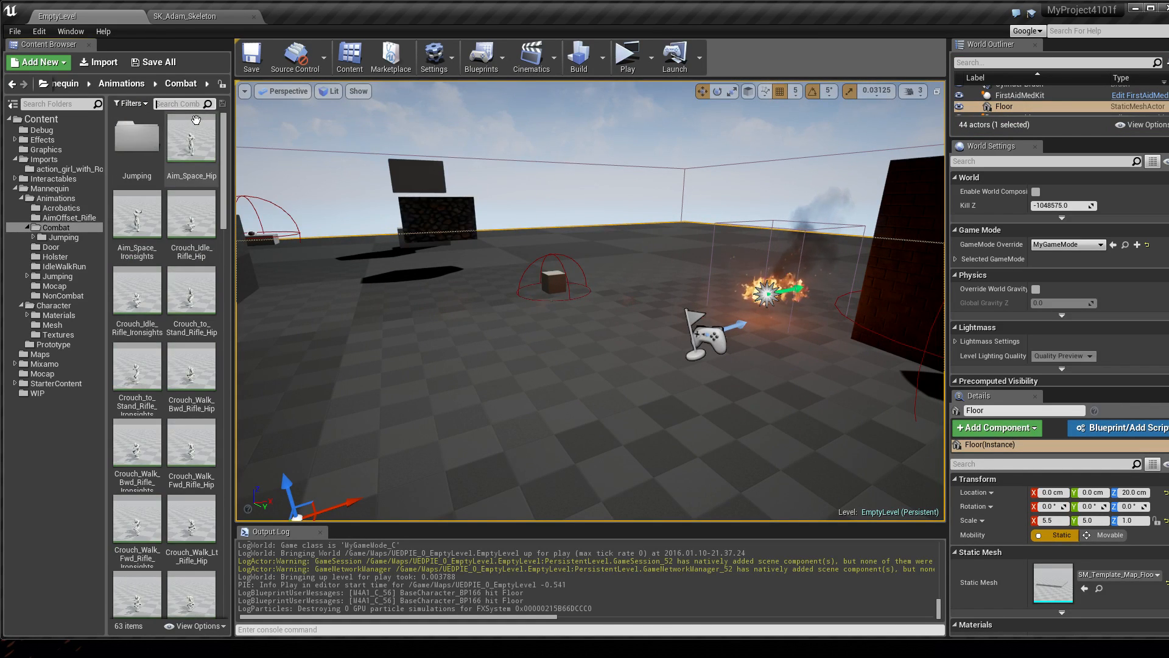
pyautogui.write('rt')
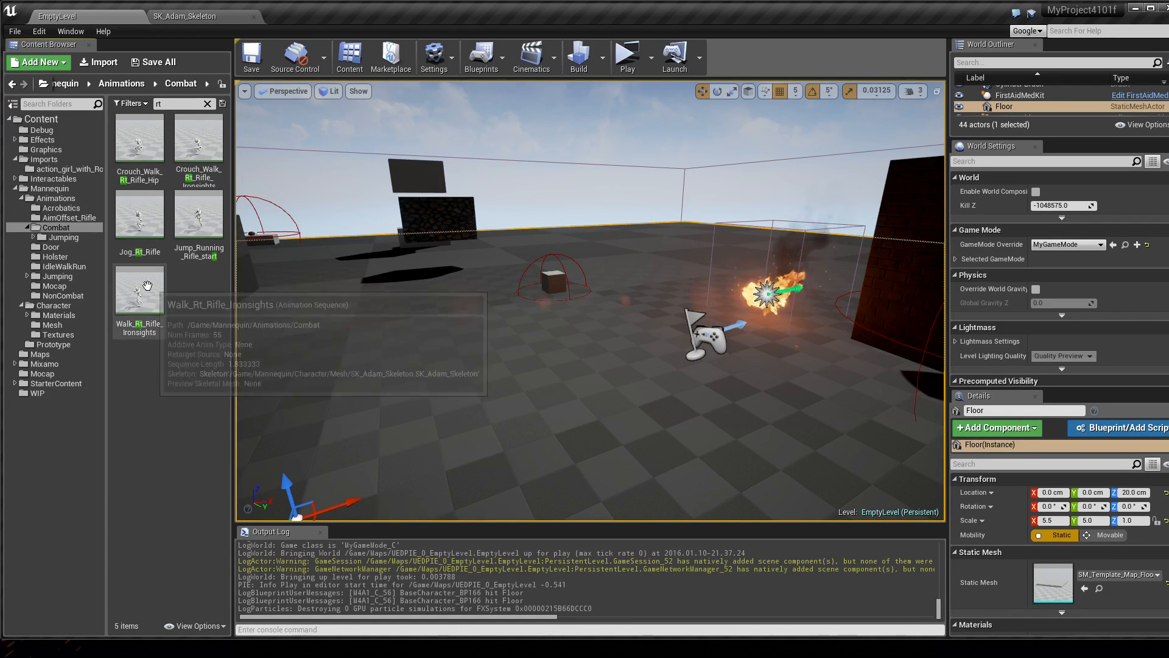
# Export the Jog_Rt_Rifle and Walk_Rt_Rifle_Ironsights animations to the Desktop as FBX files under their default names
pyautogui.click(139, 217)
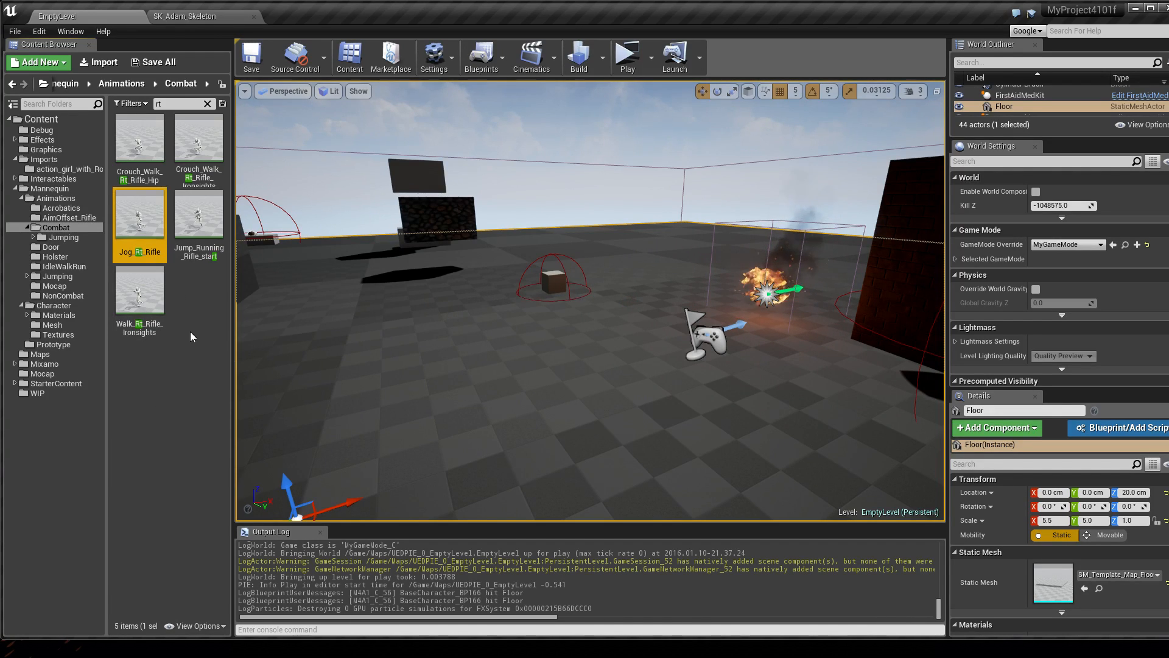
pyautogui.keyDown('ctrl'); pyautogui.click(143, 302); pyautogui.keyUp('ctrl')
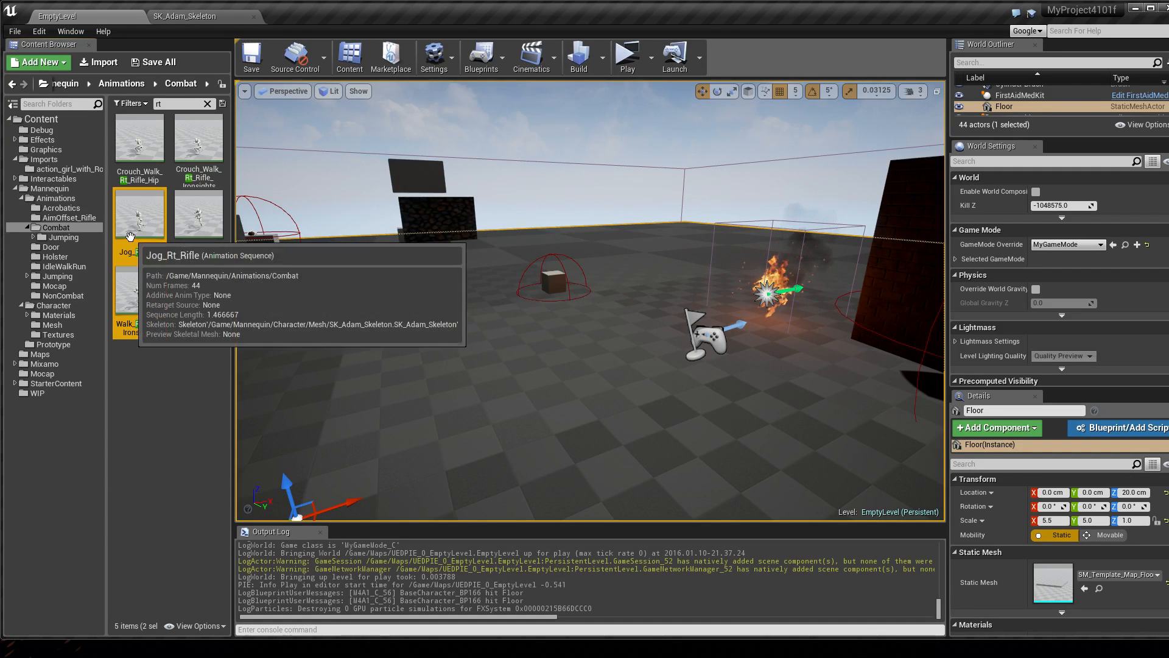
pyautogui.rightClick(130, 236)
pyautogui.moveTo(213, 448)
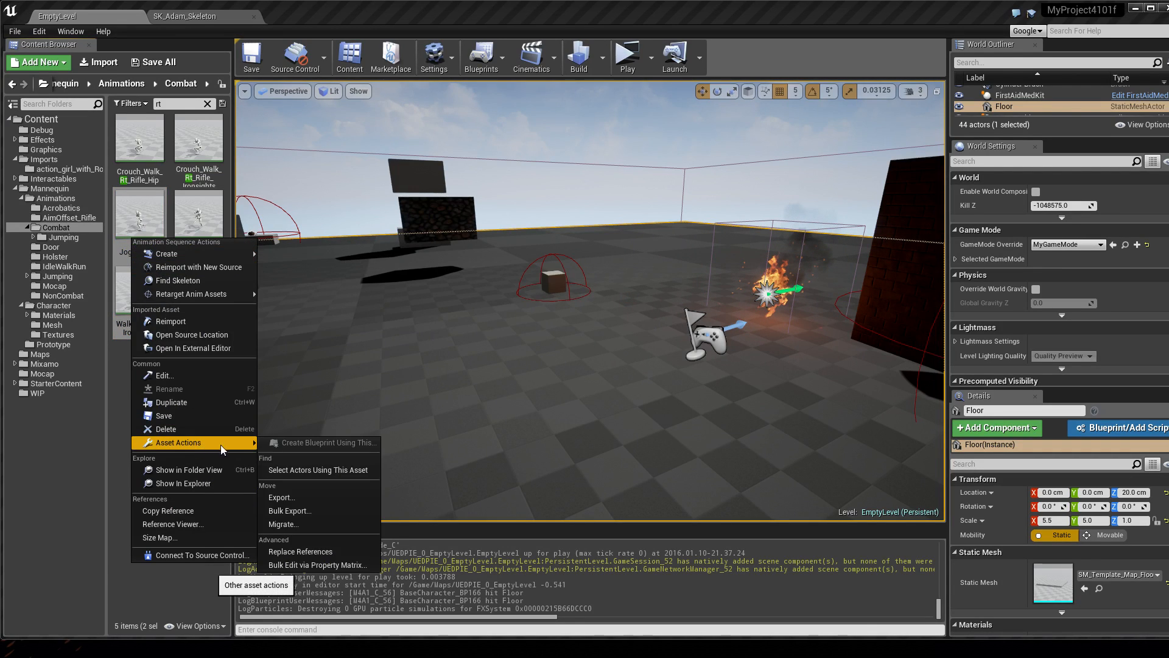
pyautogui.click(286, 497)
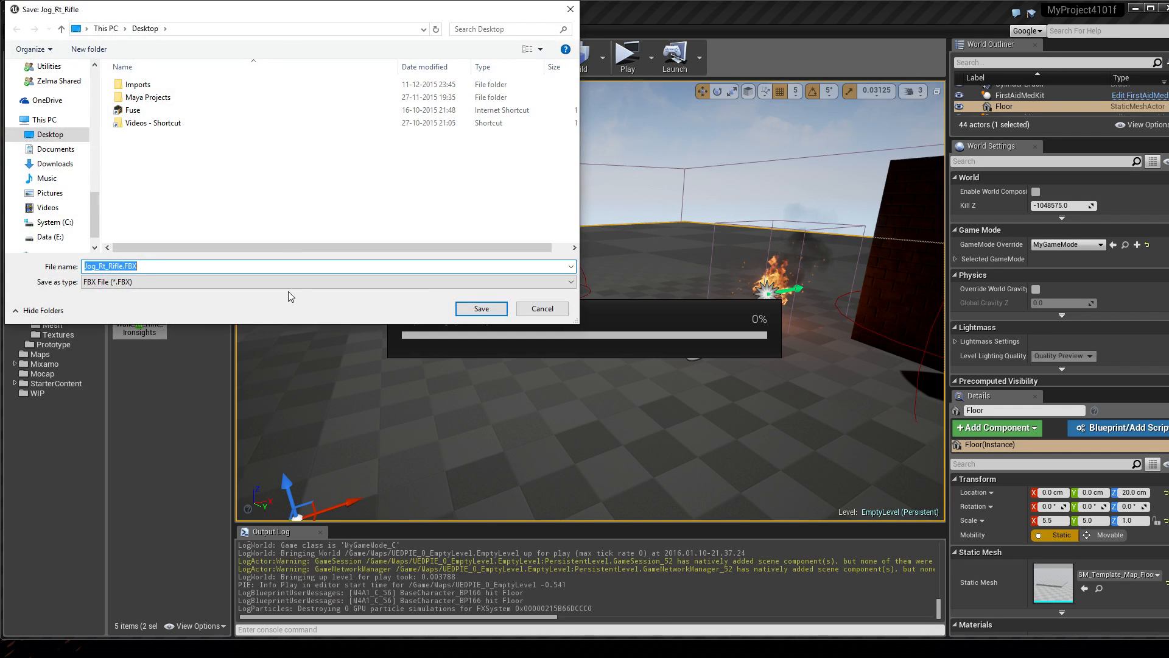
pyautogui.click(480, 307)
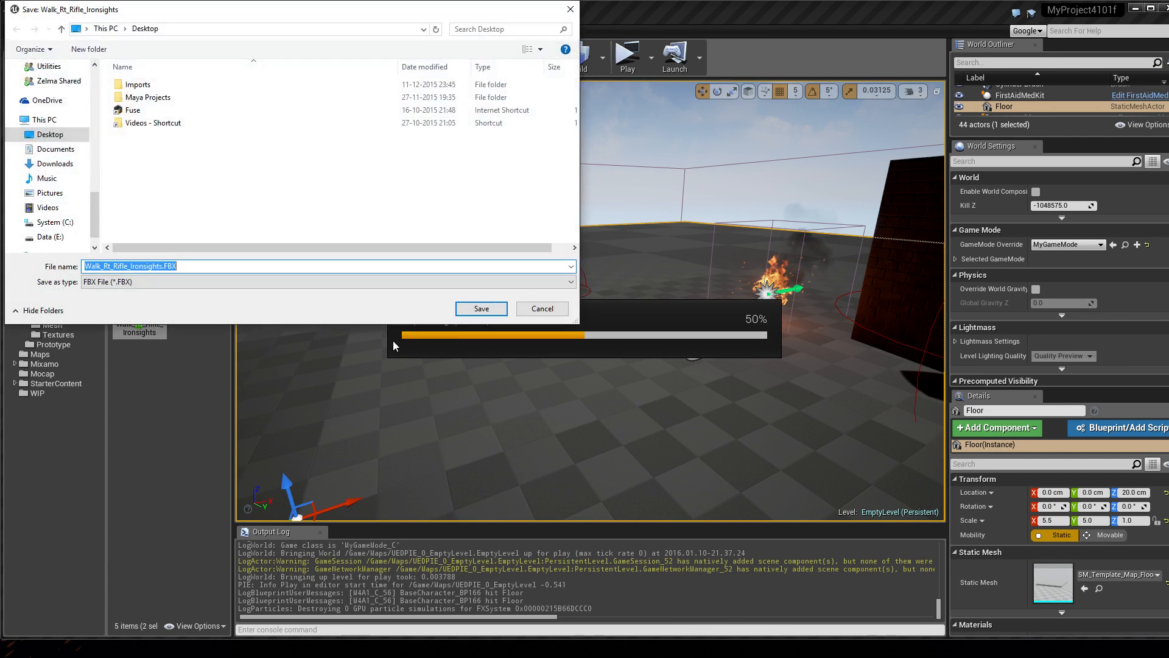
pyautogui.click(462, 316)
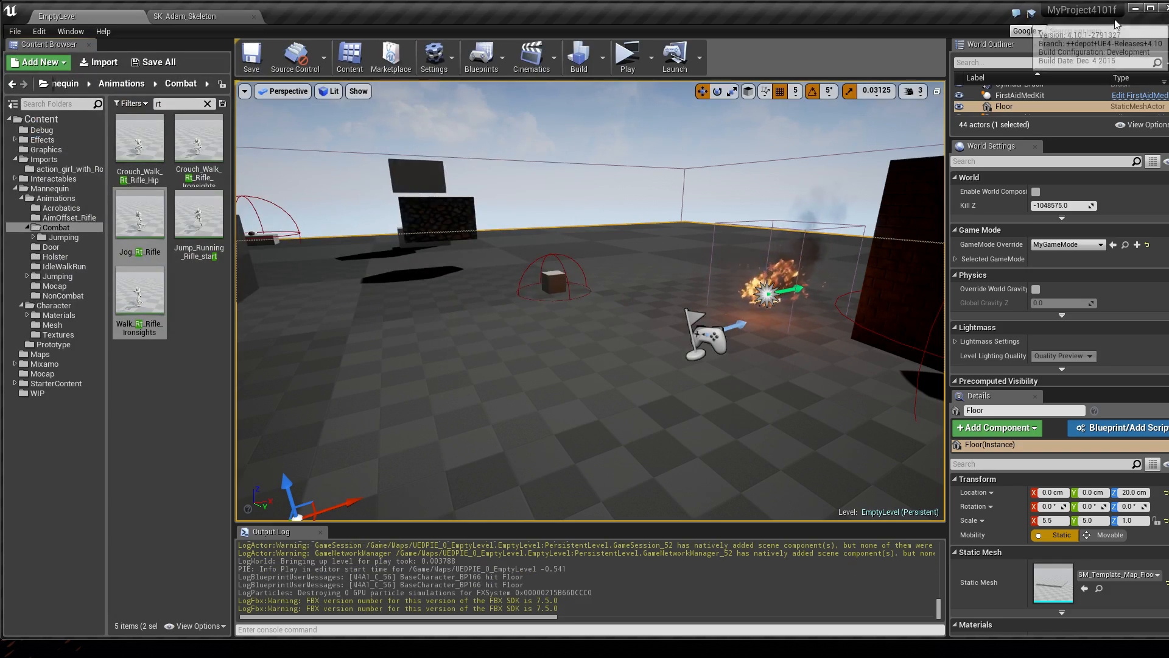
# Switch to Maya and import Walk_Rt_Rifle_Ironsights.FBX from the Desktop into the empty scene
pyautogui.click(1137, 11)
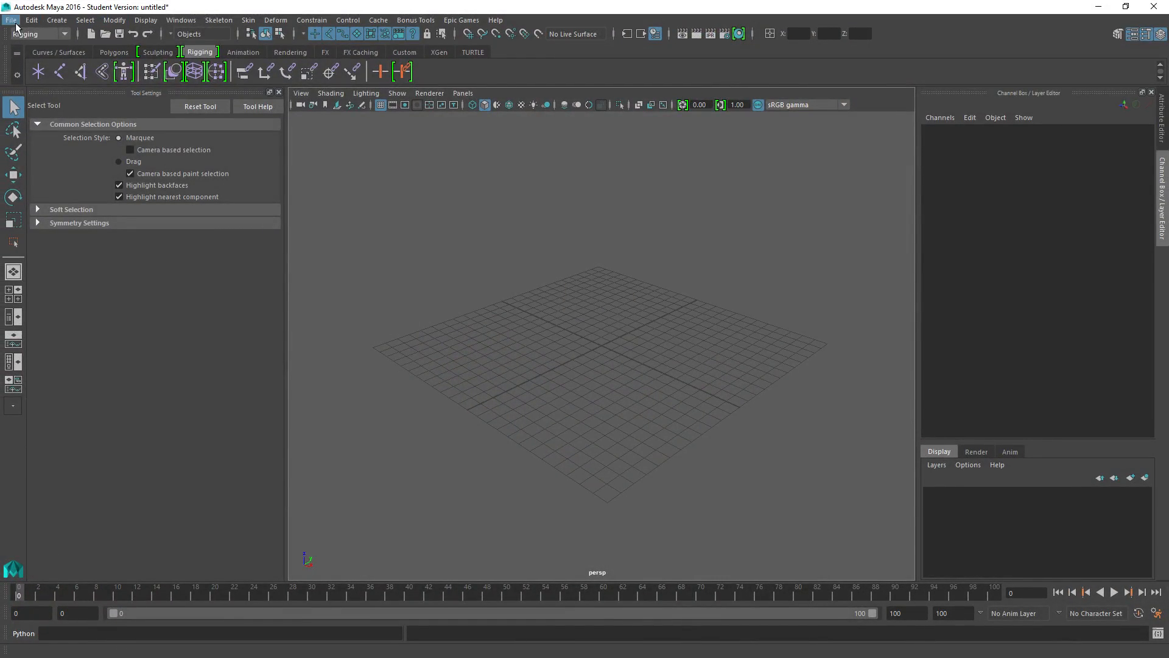
pyautogui.click(12, 20)
pyautogui.click(45, 154)
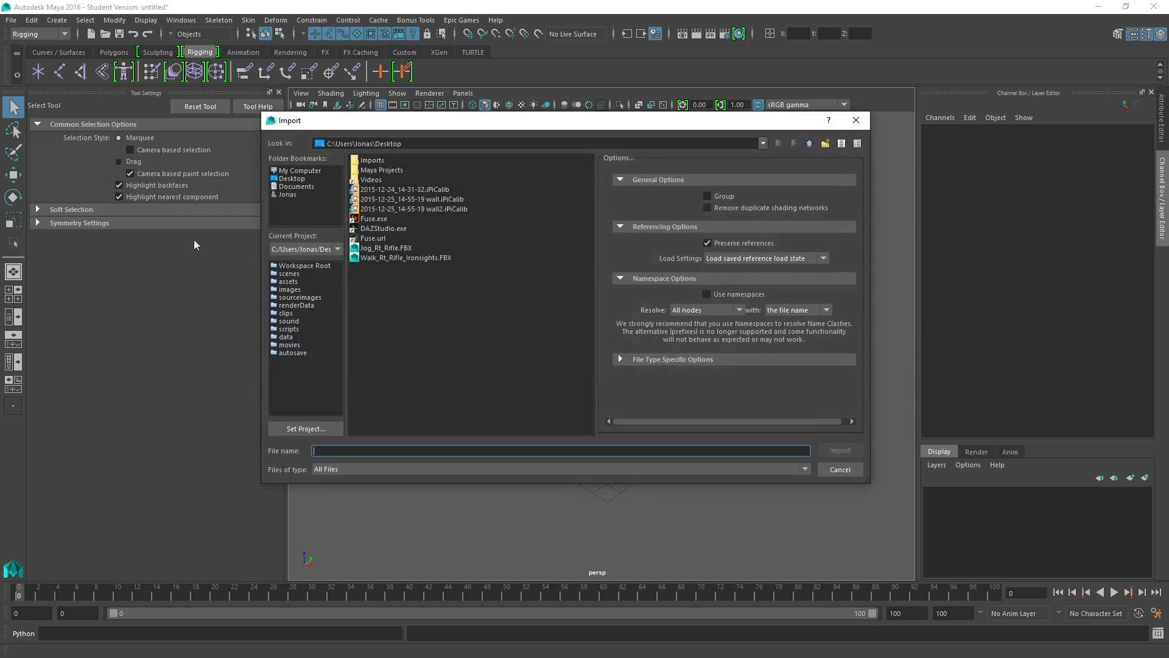
pyautogui.doubleClick(402, 258)
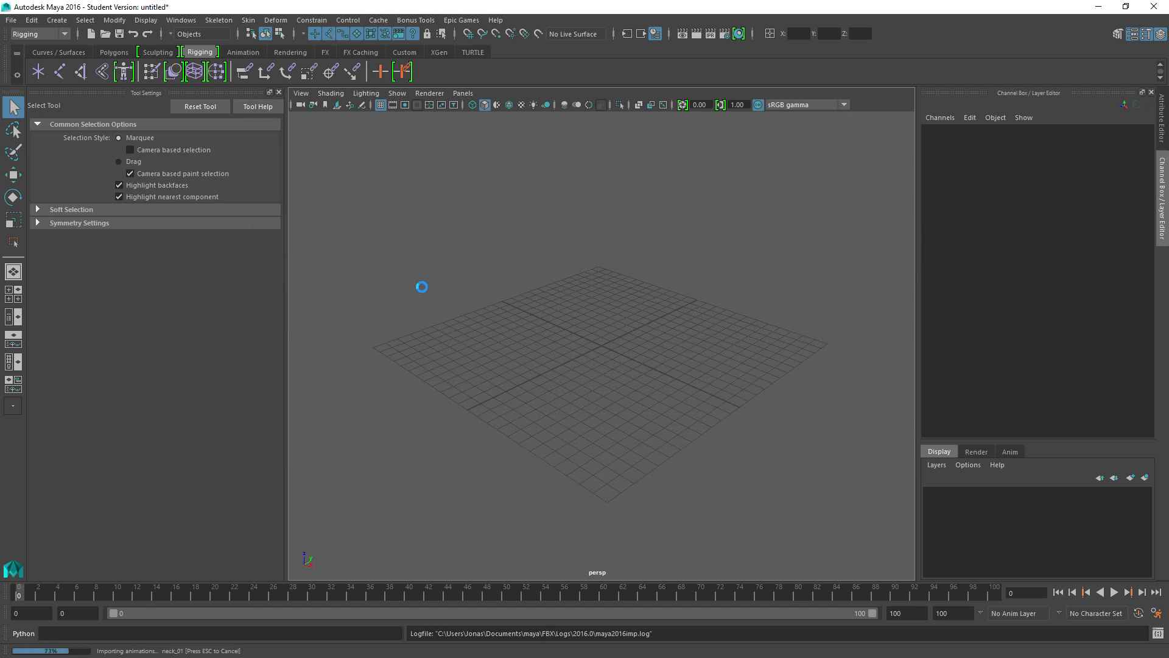
pyautogui.scroll(-10, 606, 321)
pyautogui.scroll(2, 604, 317)
pyautogui.scroll(-1, 611, 274)
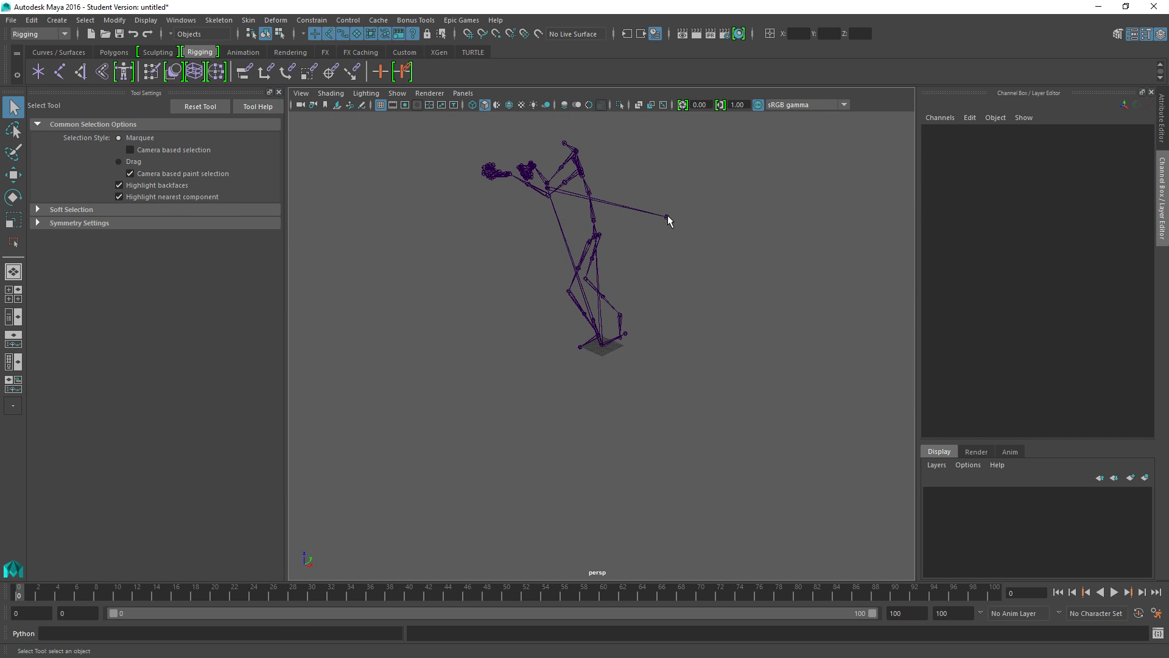
# Delete the imported skeleton's IK hand, hand gun and foot joints, keeping only the main body hierarchy
pyautogui.click(667, 217)
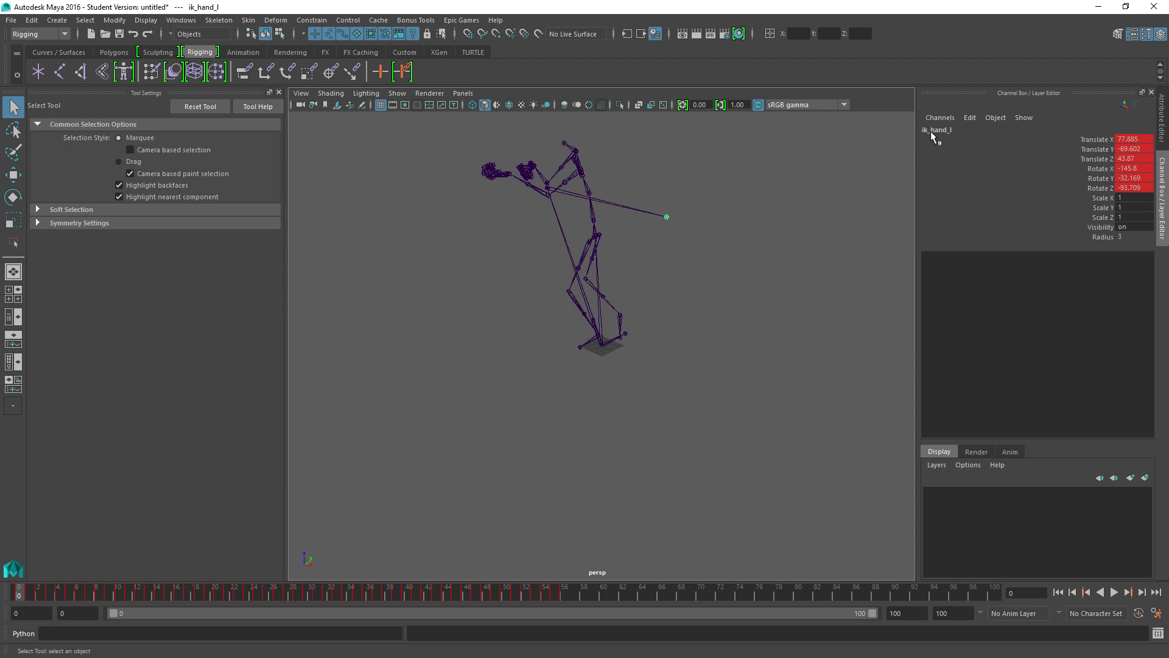
pyautogui.click(574, 201)
pyautogui.click(546, 190)
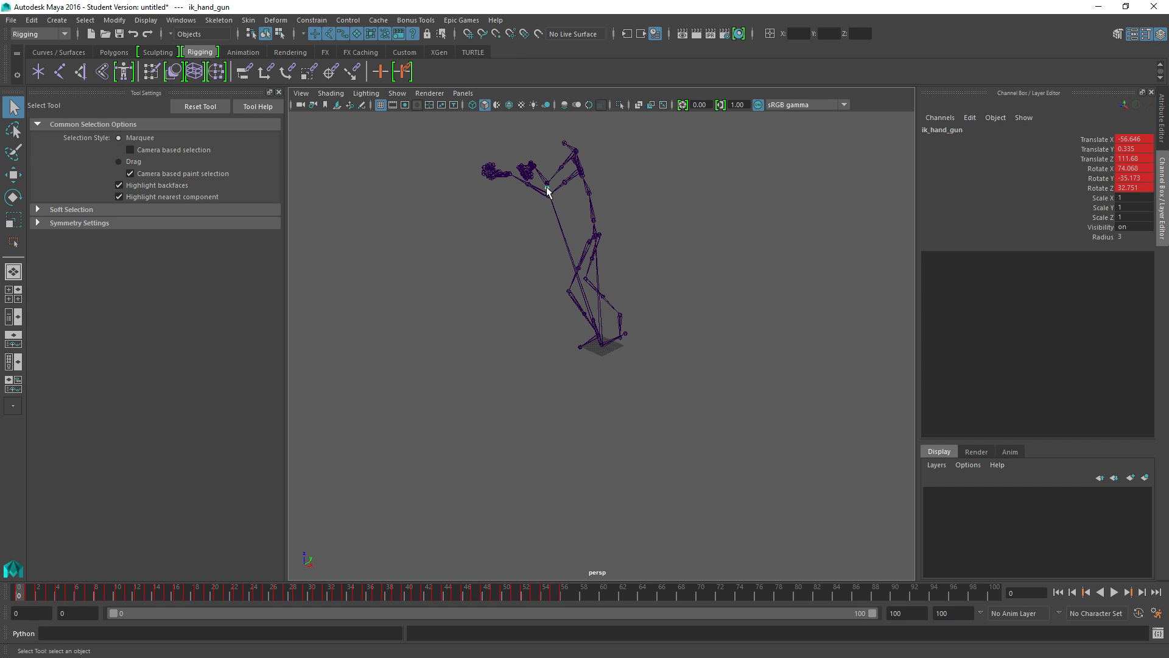
pyautogui.click(608, 379)
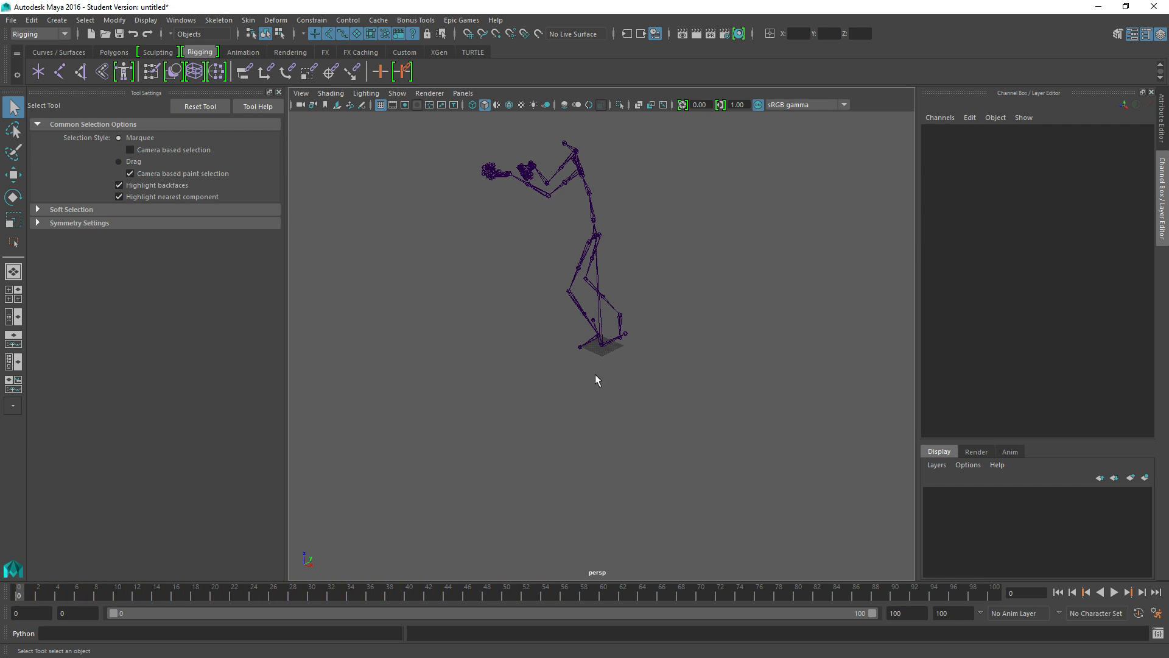
pyautogui.click(626, 336)
pyautogui.click(590, 339)
pyautogui.click(594, 323)
pyautogui.click(594, 325)
# Select the pelvis joint to show its keys and set the playback range's end to frame 56
pyautogui.click(595, 241)
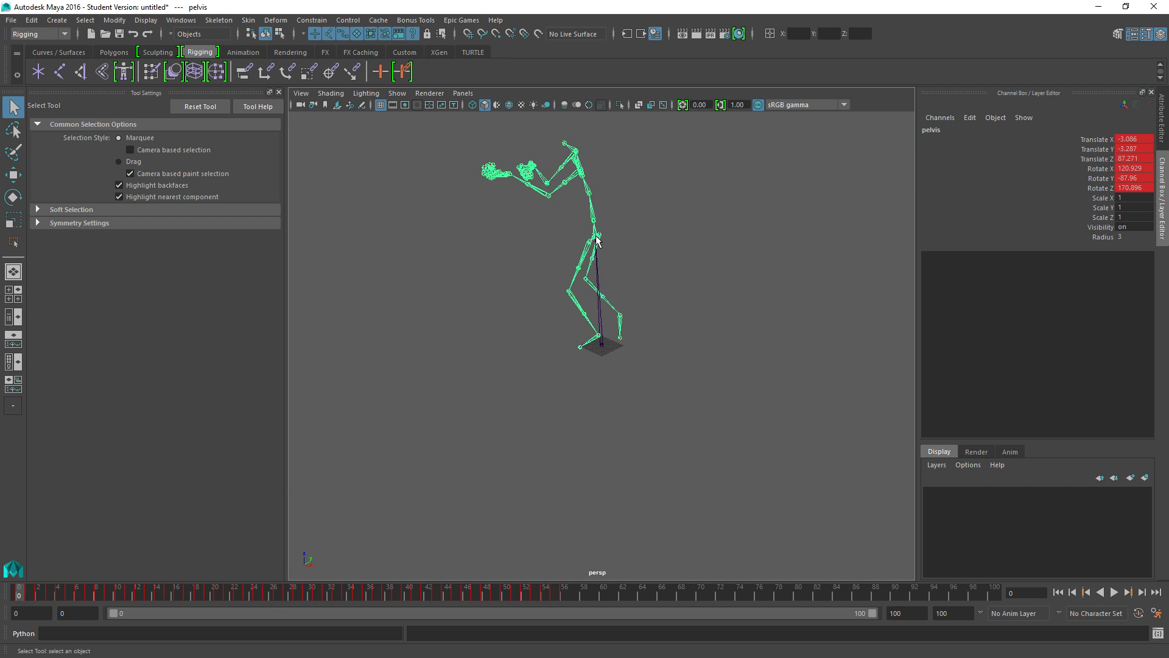
pyautogui.doubleClick(949, 613)
pyautogui.write('56')
pyautogui.press('Return')
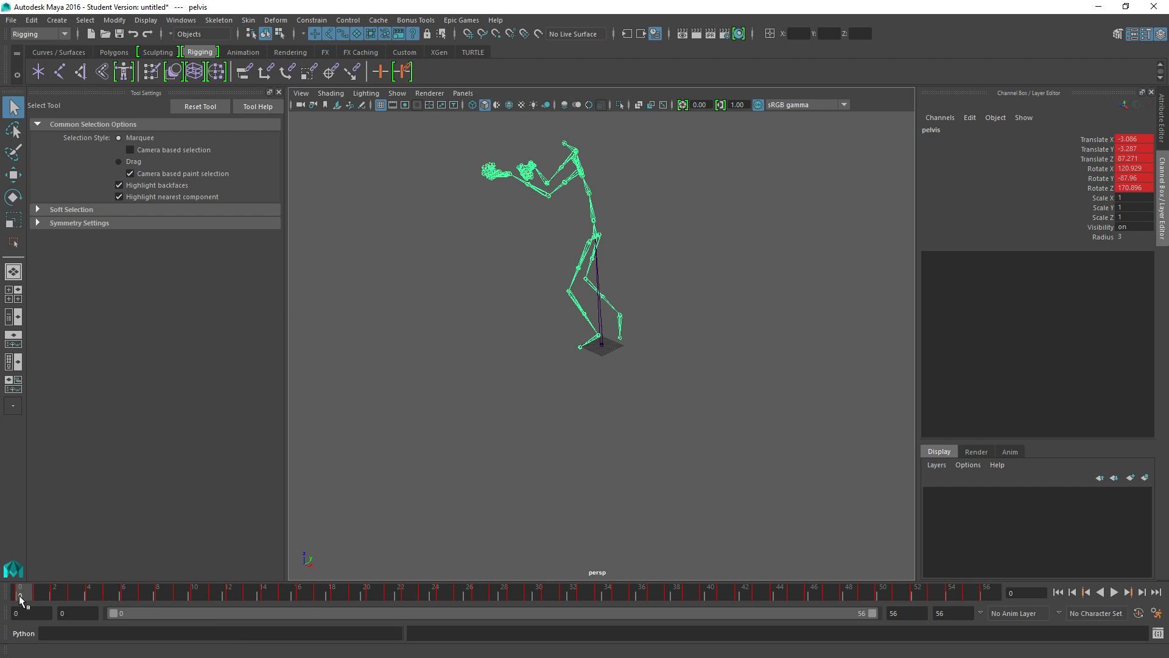
# Scrub through the walk animation, select the root joint and examine the leg movement from several sides
pyautogui.moveTo(33, 601); pyautogui.dragTo(757, 576)
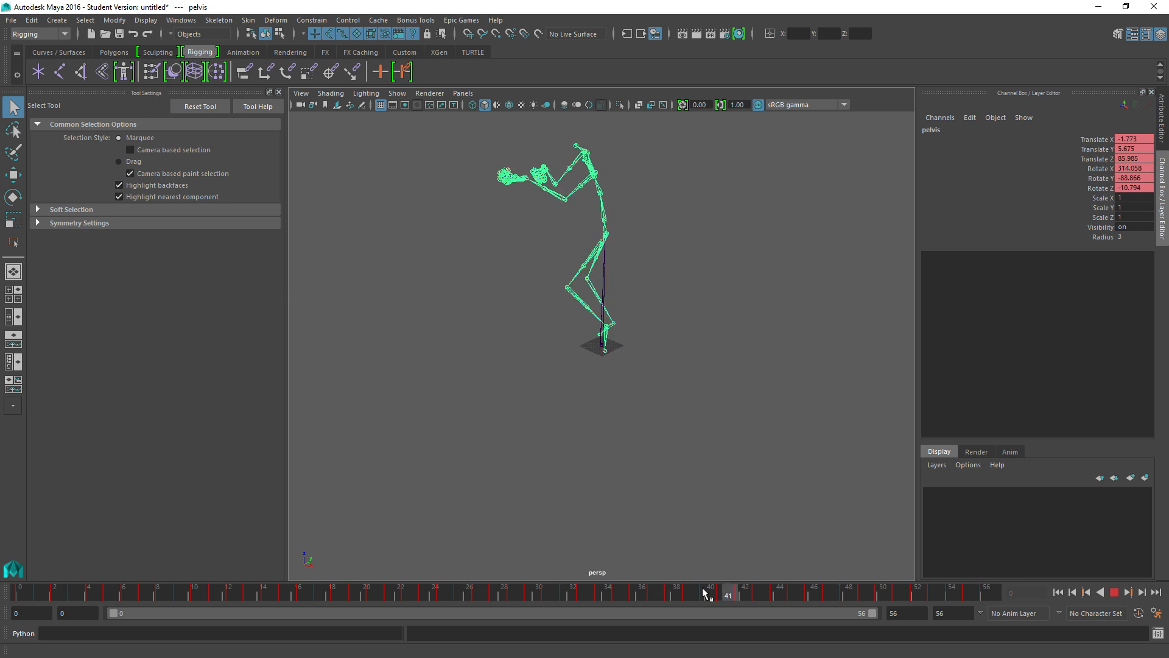
pyautogui.click(17, 595)
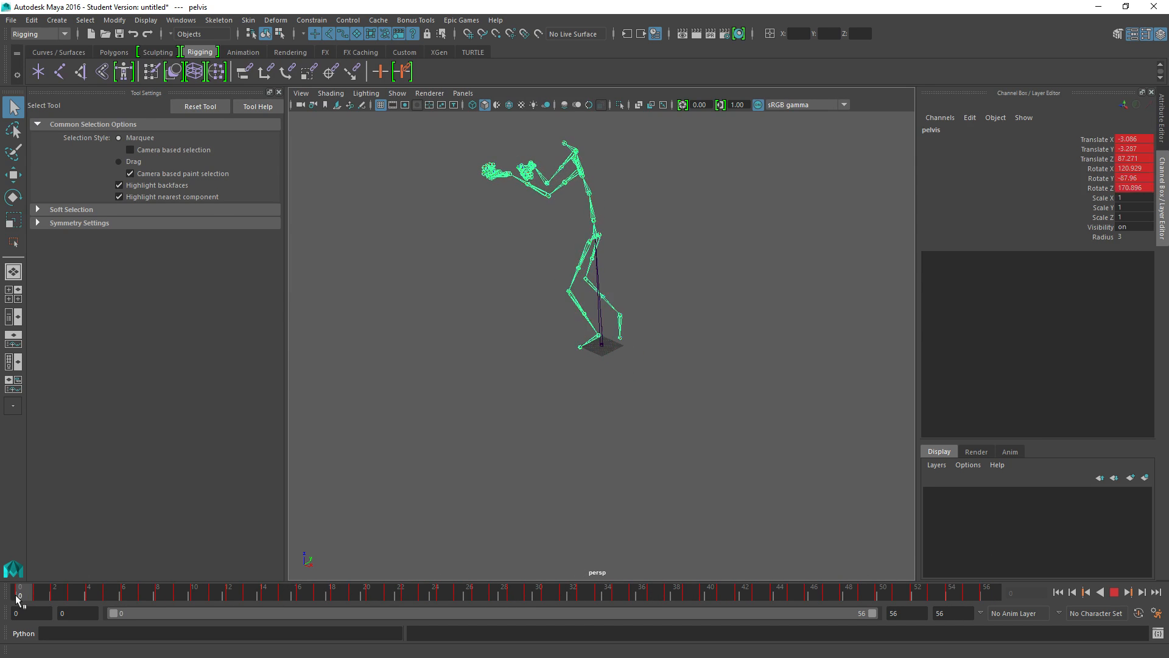
pyautogui.click(603, 345)
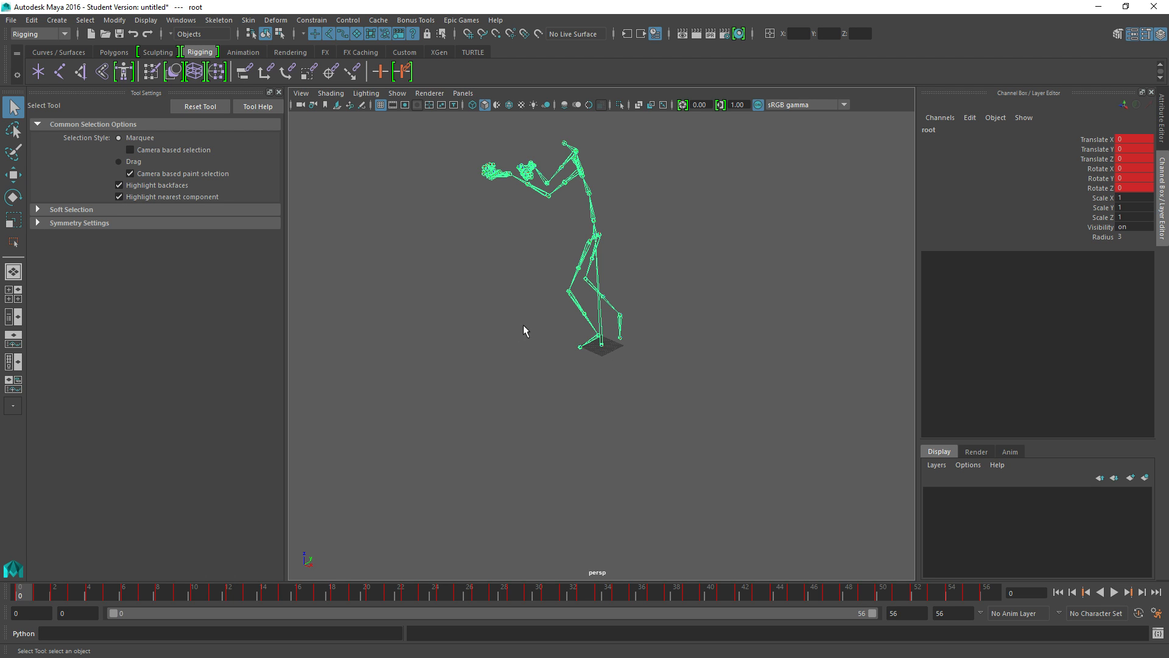
pyautogui.keyDown('alt'); pyautogui.moveTo(515, 319); pyautogui.dragTo(746, 299); pyautogui.keyUp('alt')
pyautogui.scroll(5, 632, 274)
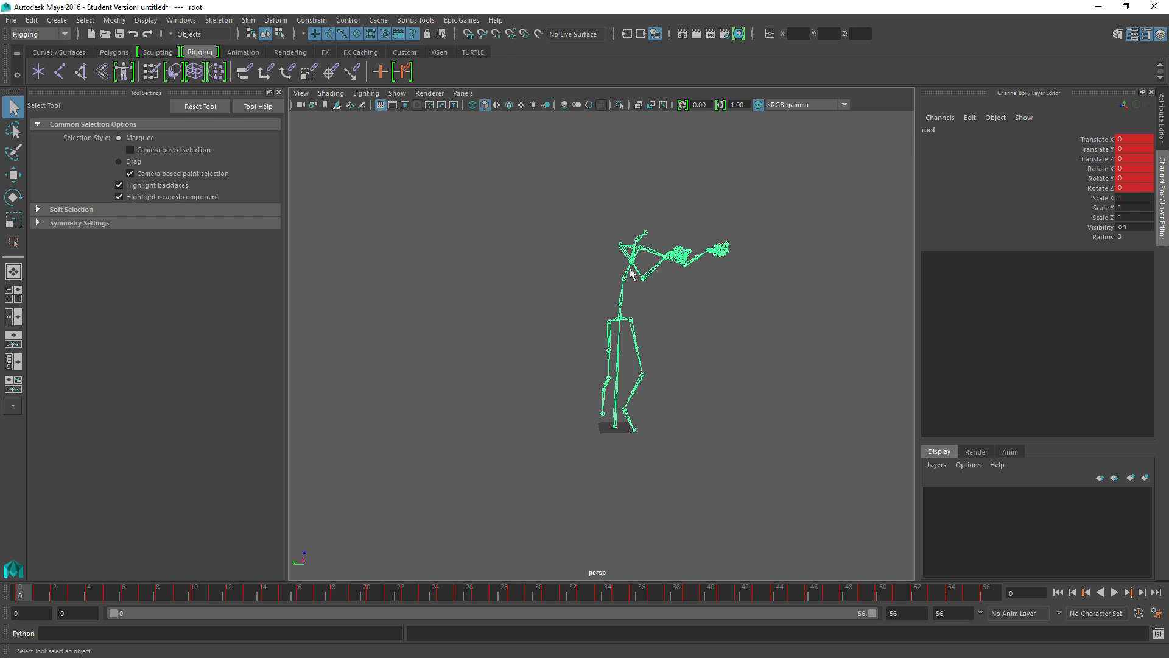
pyautogui.keyDown('alt'); pyautogui.moveTo(623, 353); pyautogui.dragTo(521, 407); pyautogui.keyUp('alt')
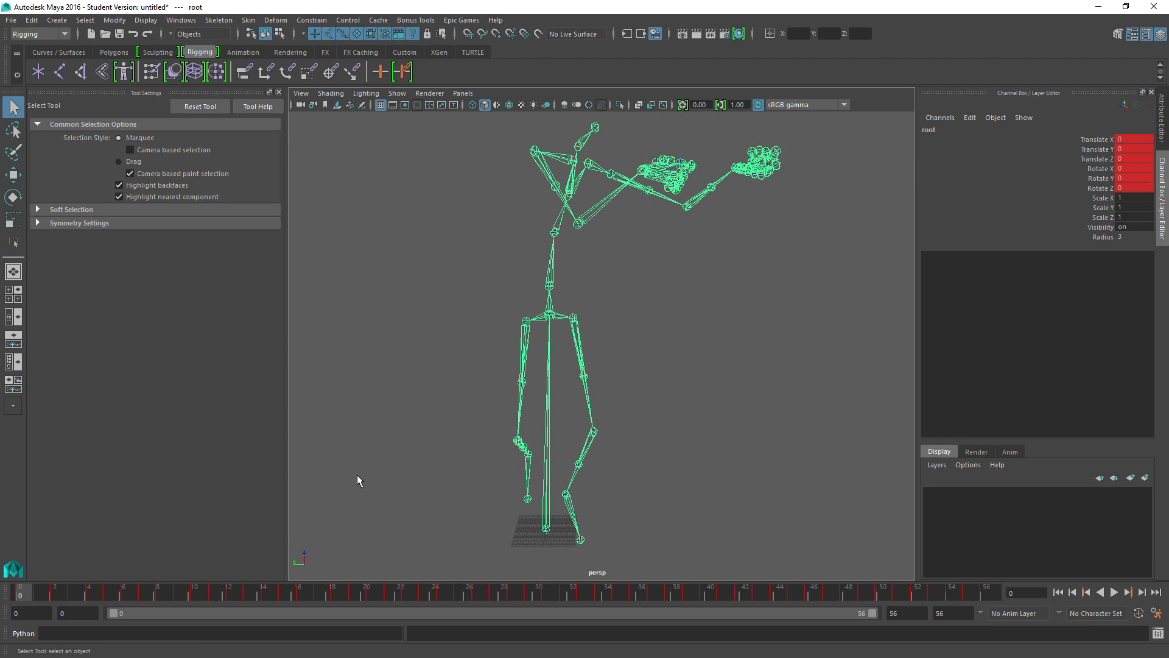
pyautogui.hotkey('alt', 'v')
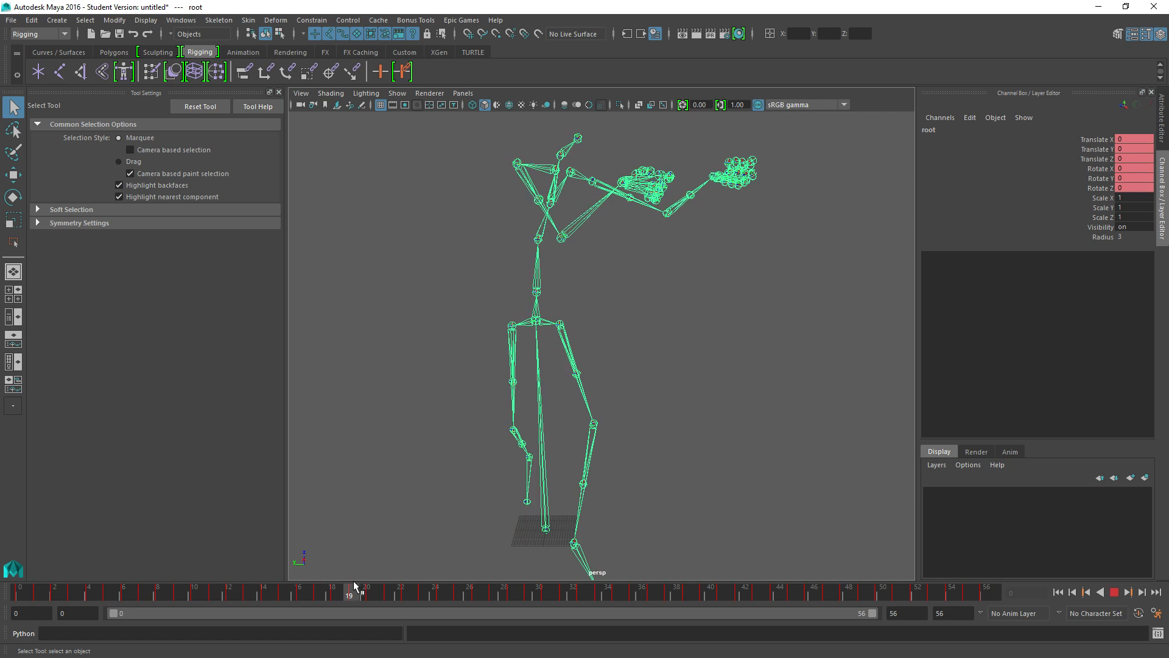
pyautogui.hotkey('alt', 'v')
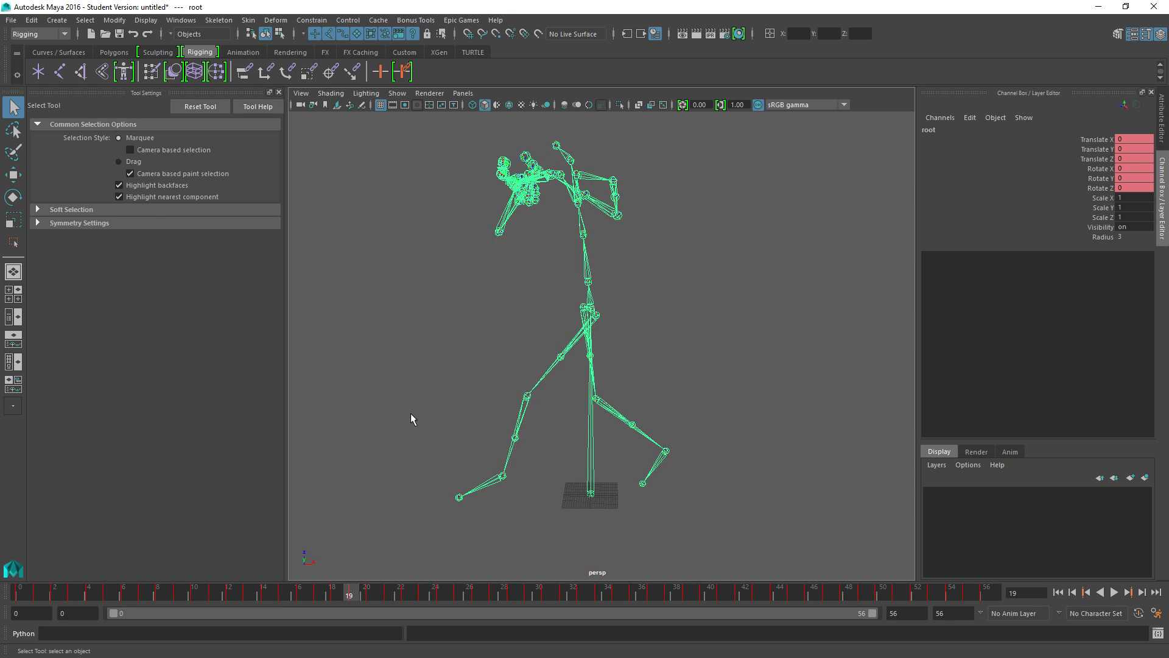
pyautogui.moveTo(350, 594); pyautogui.dragTo(20, 594)
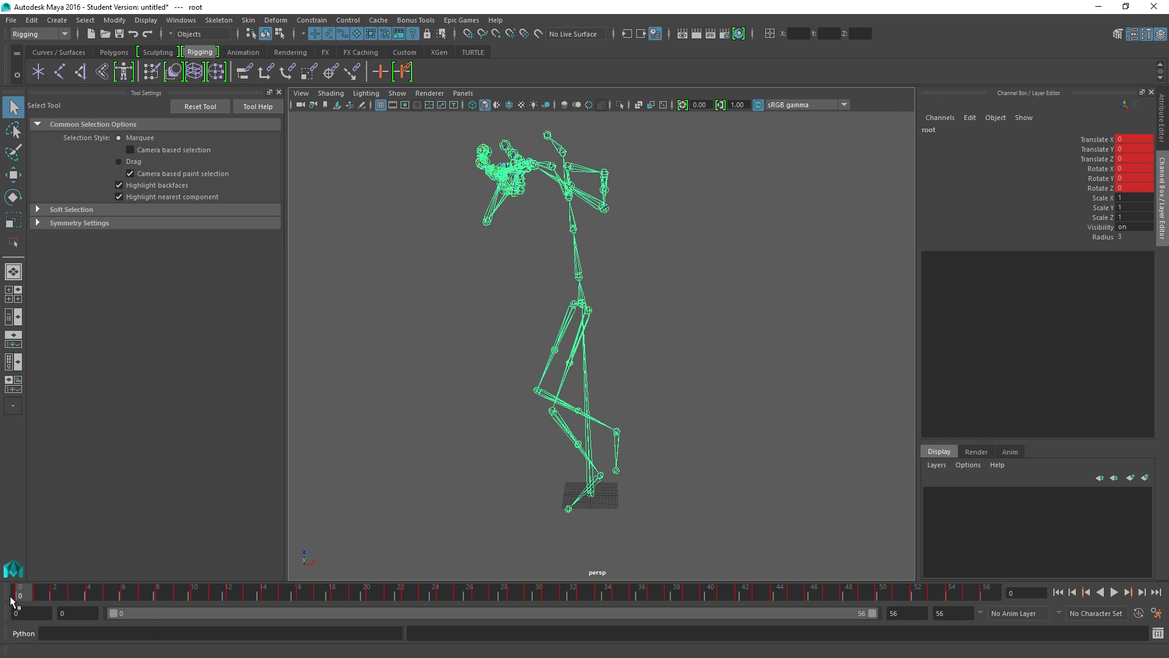
pyautogui.hotkey('alt', 'v')
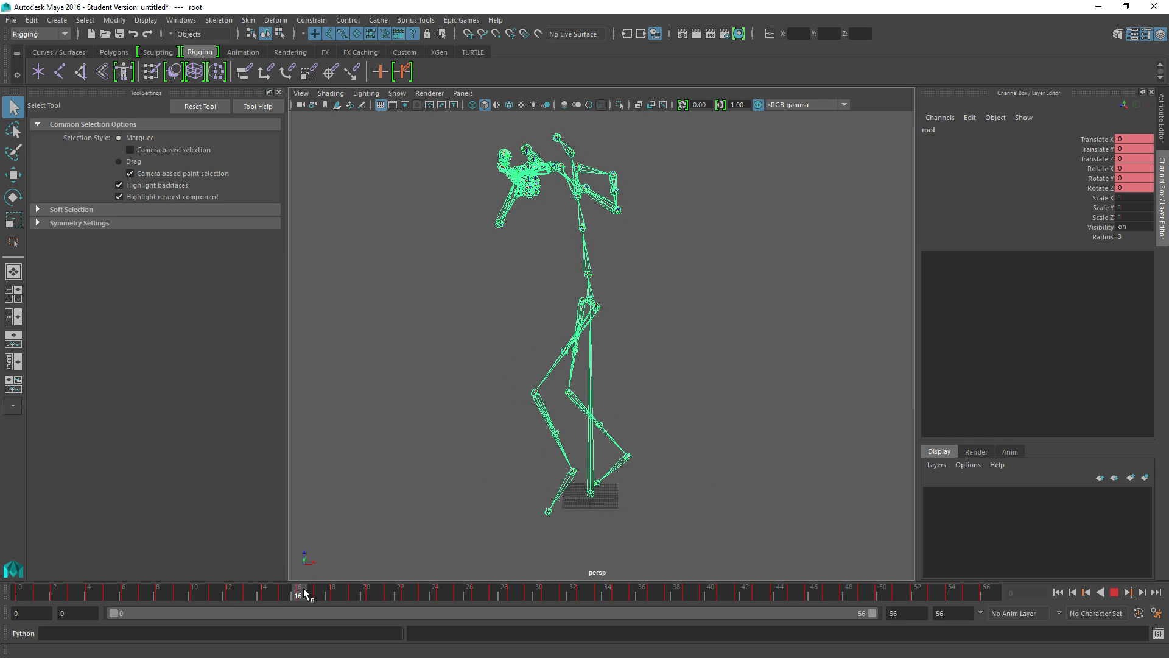
pyautogui.hotkey('alt', 'v')
# Try to turn the whole skeleton by setting the root joint's Rotate Z to 45 at frame 0, then scrub the timeline
pyautogui.hotkey('alt', 'shift', 'v')
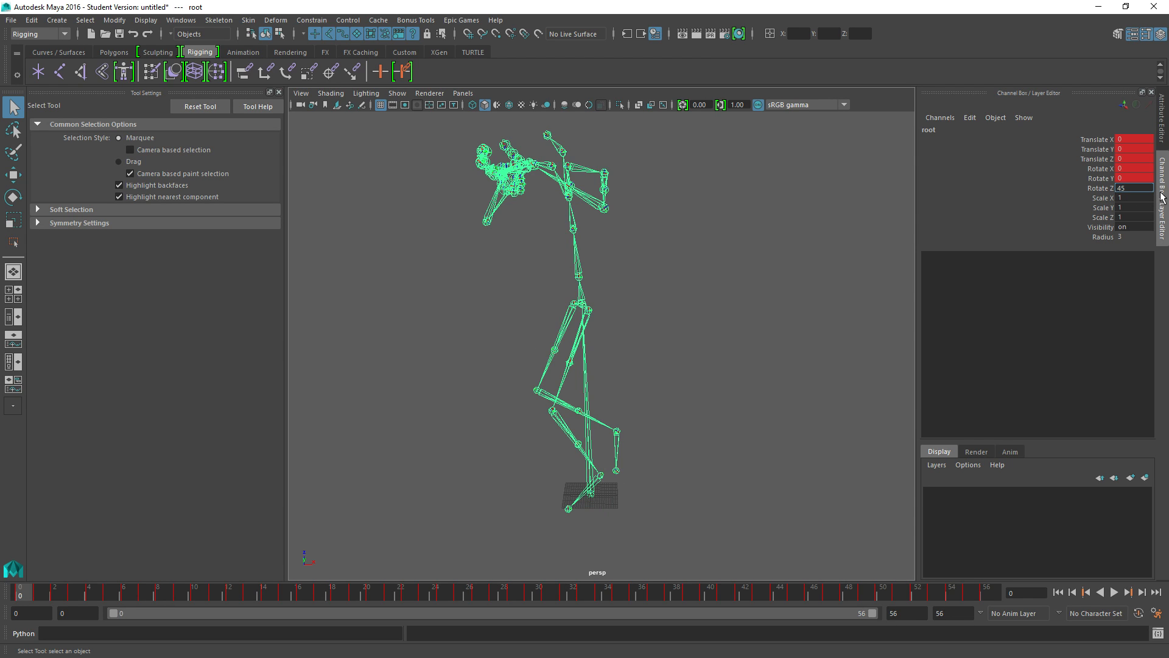
pyautogui.press('Return')
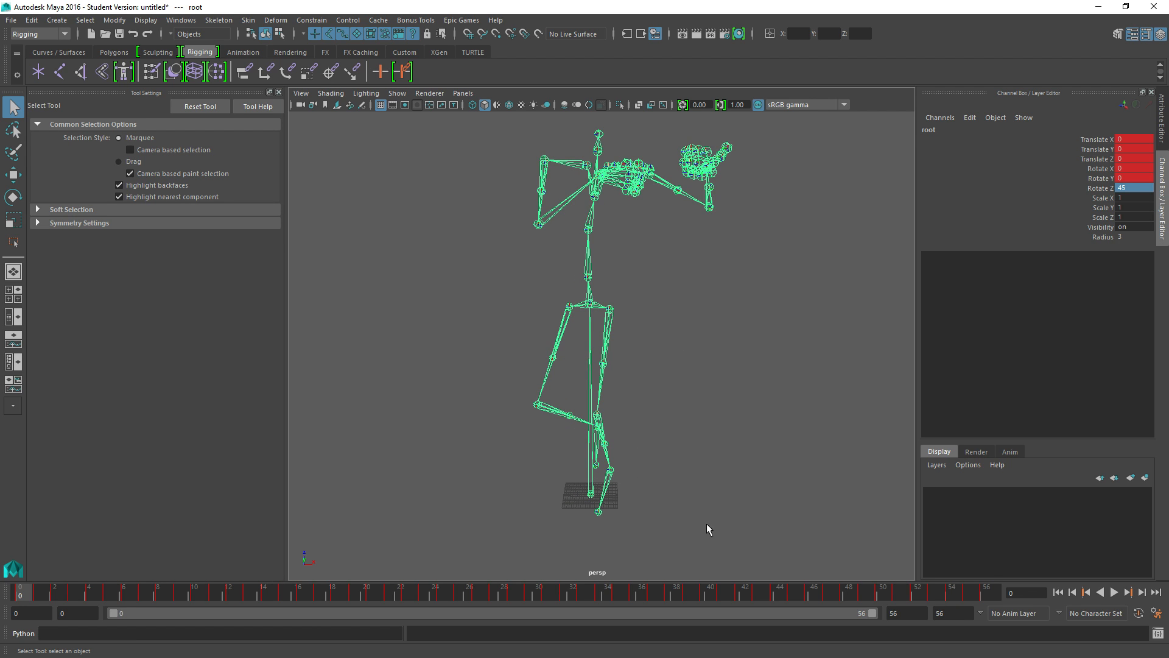
pyautogui.hotkey('alt', 'v')
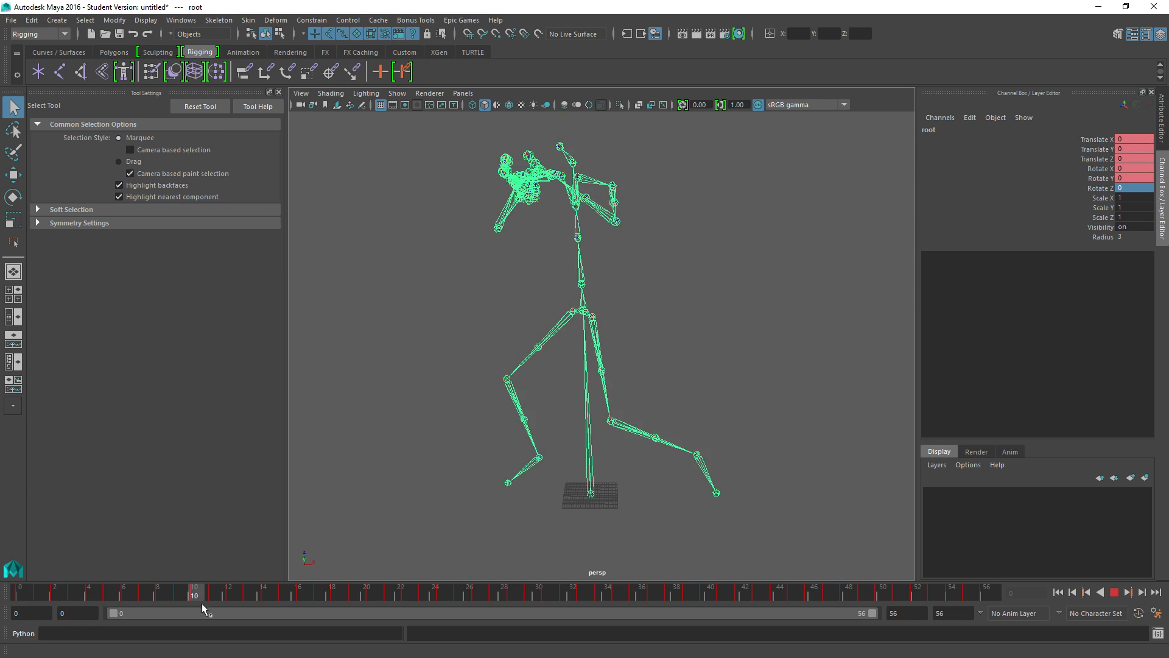
pyautogui.hotkey('alt', 'v')
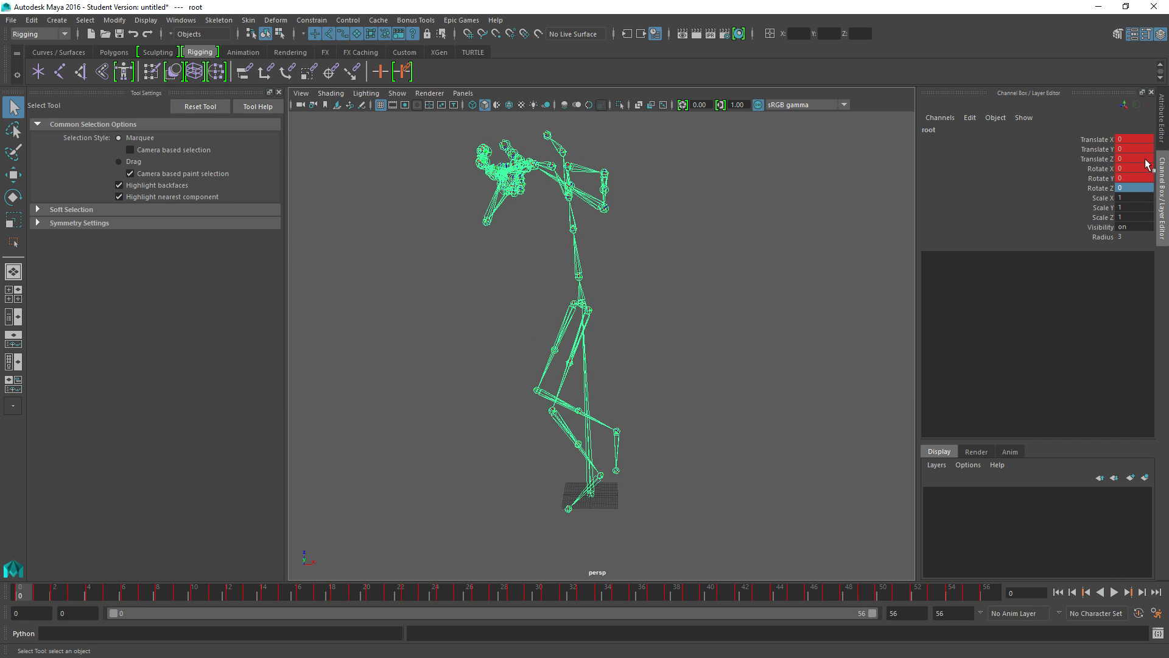
# Open the Graph Editor and raise all of the root joint's Rotate Z keys together to about 44.4 degrees
pyautogui.click(181, 25)
pyautogui.moveTo(200, 52)
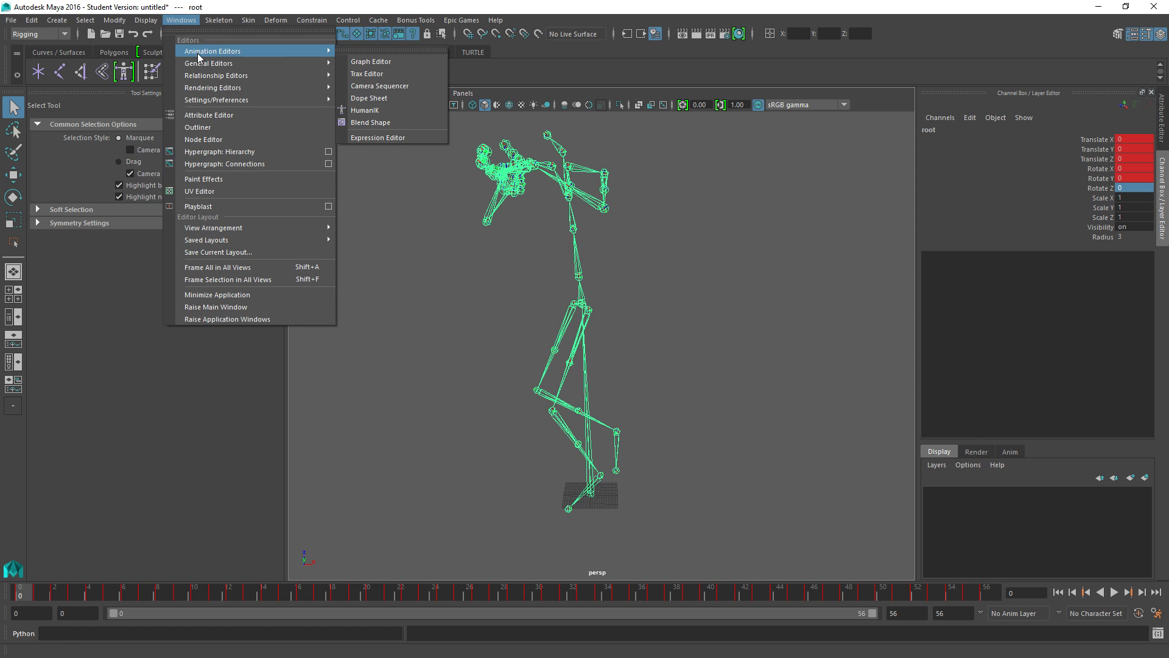
pyautogui.click(373, 62)
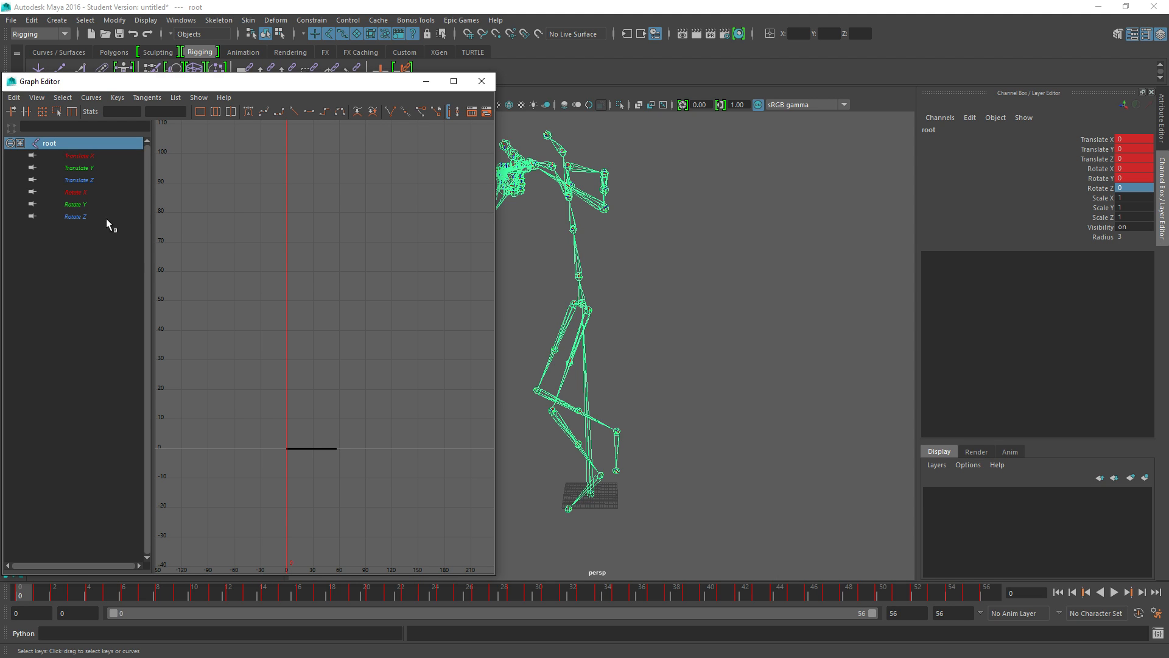
pyautogui.click(77, 218)
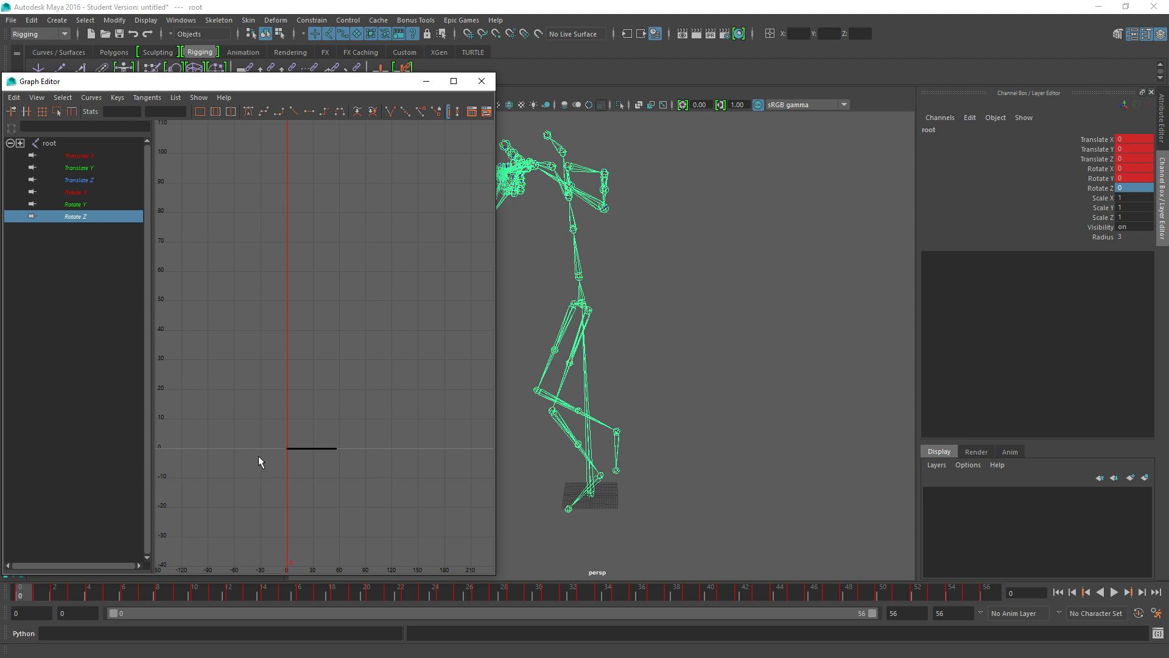
pyautogui.click(330, 448)
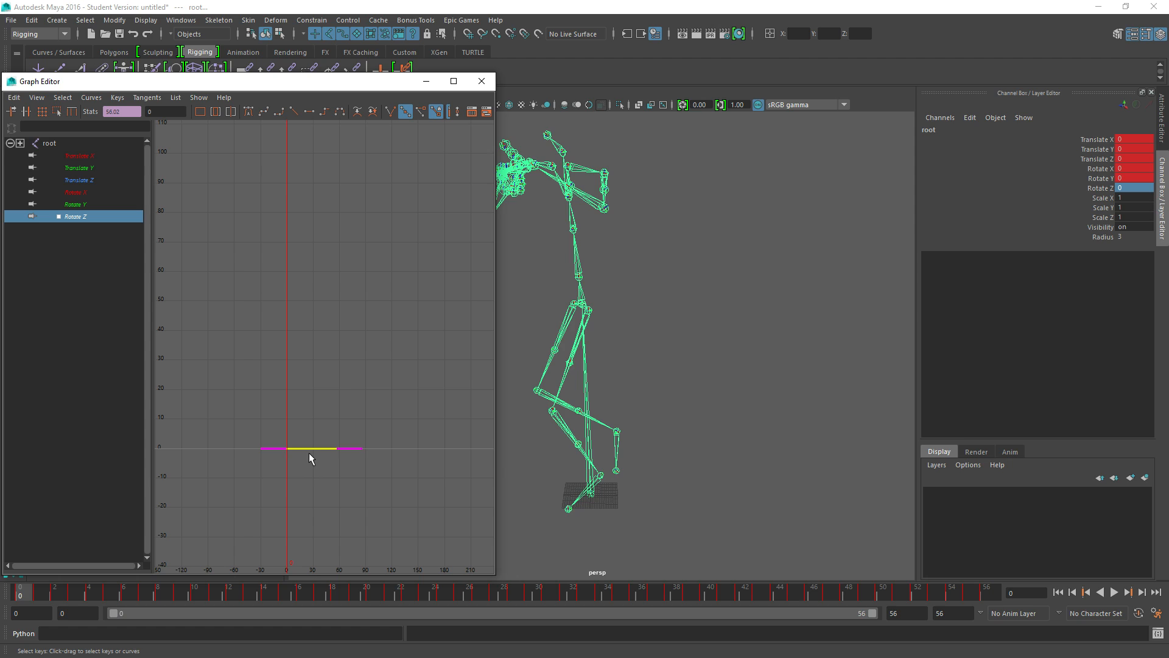
pyautogui.click(56, 111)
pyautogui.moveTo(309, 448); pyautogui.dragTo(290, 317, button='middle')
pyautogui.press('f')
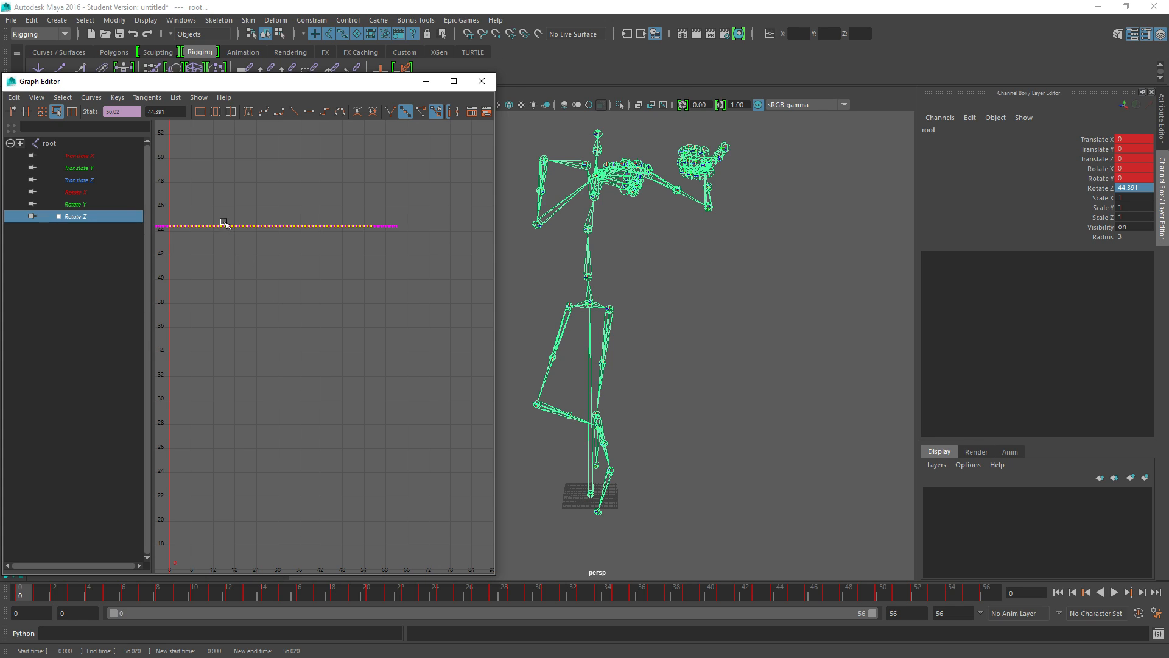
# Fine-tune the root joint's whole Rotate Z curve to about 45 degrees
pyautogui.scroll(2, 225, 230)
pyautogui.keyDown('alt'); pyautogui.moveTo(219, 184); pyautogui.dragTo(293, 321, button='middle'); pyautogui.keyUp('alt')
pyautogui.scroll(2, 212, 310)
pyautogui.moveTo(221, 289); pyautogui.dragTo(221, 268, button='middle')
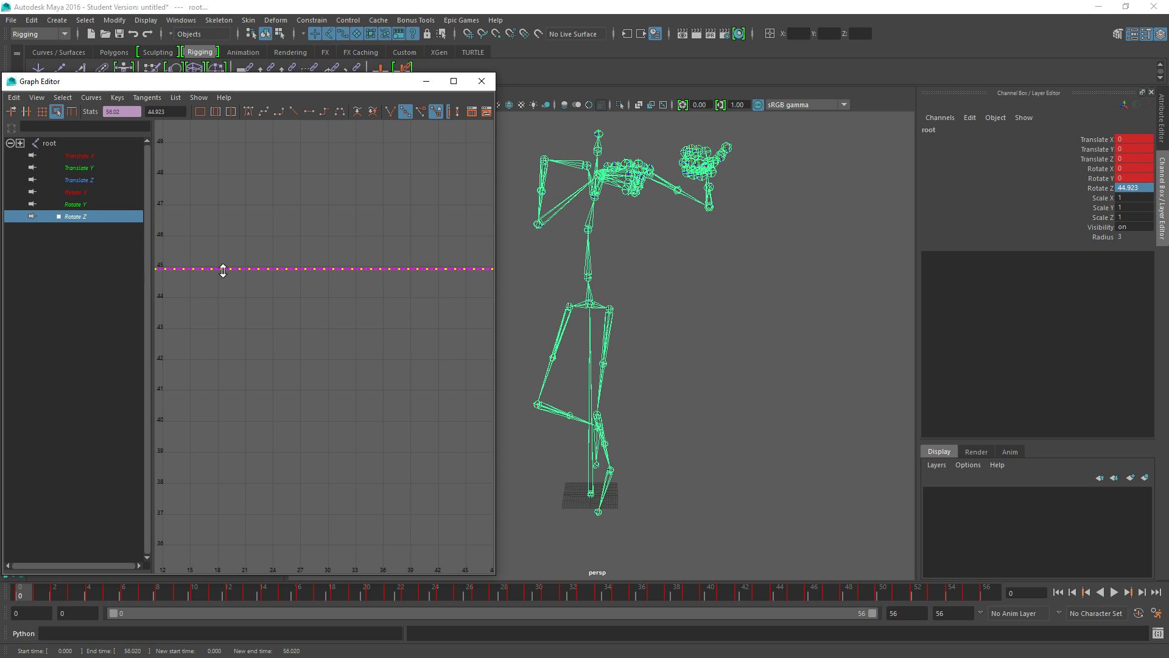
pyautogui.press('a')
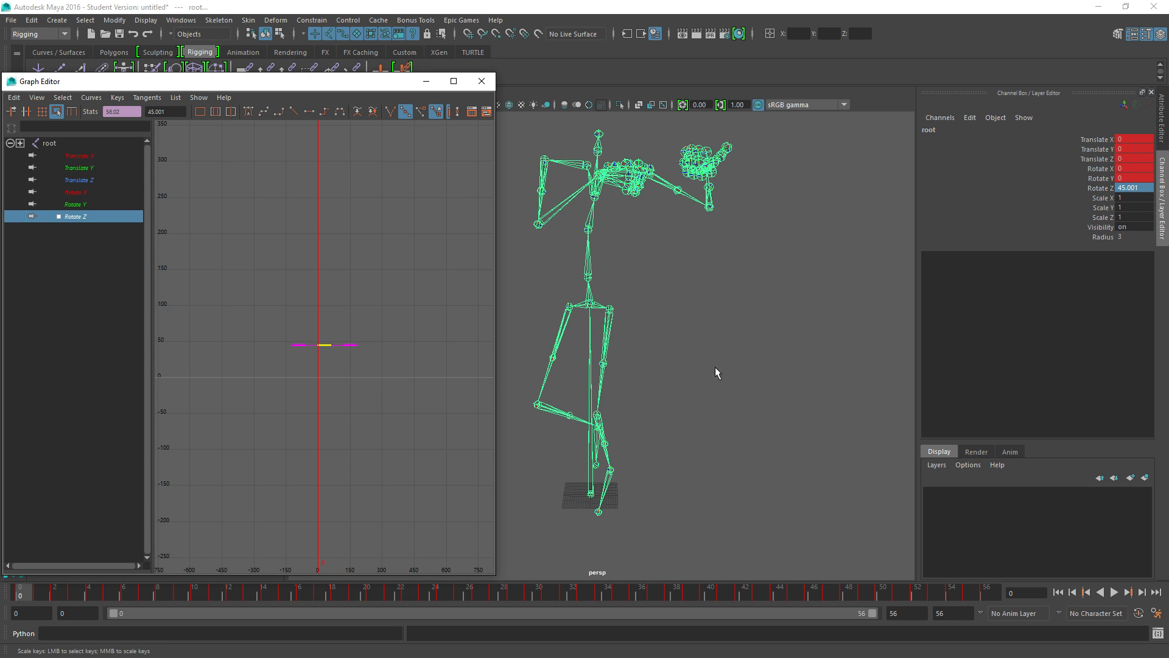
# Play back the turned walk and examine the leg movement and upper body direction from several sides
pyautogui.keyDown('alt'); pyautogui.moveTo(637, 461); pyautogui.dragTo(449, 450); pyautogui.keyUp('alt')
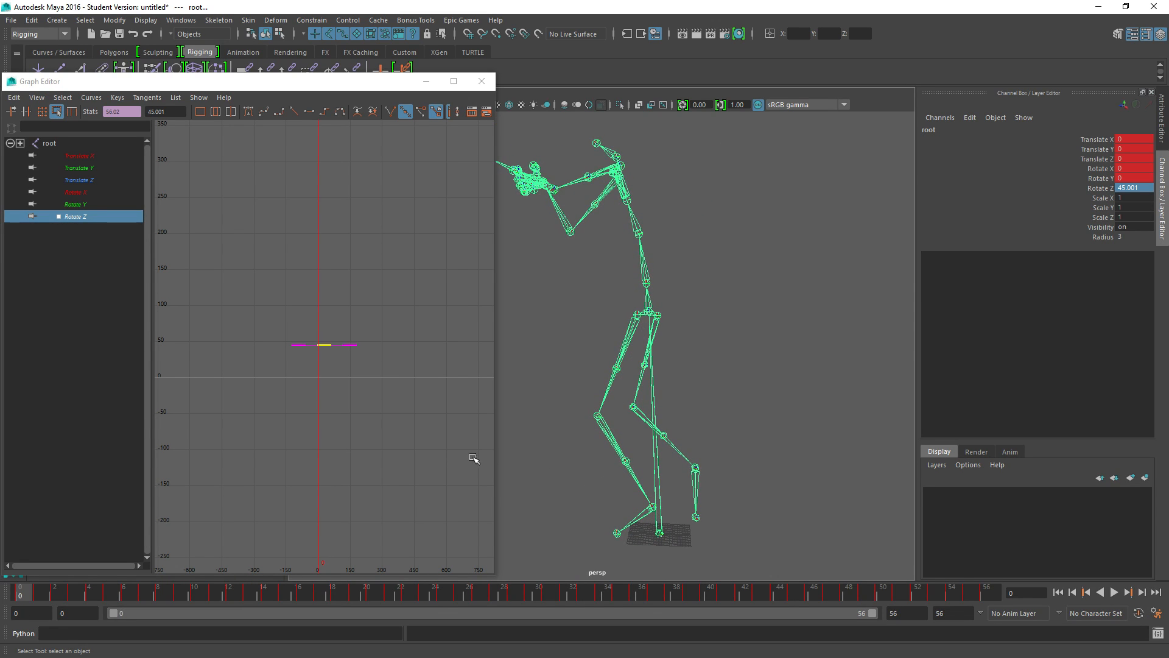
pyautogui.scroll(-3, 599, 325)
pyautogui.keyDown('alt'); pyautogui.moveTo(550, 321); pyautogui.dragTo(705, 322); pyautogui.keyUp('alt')
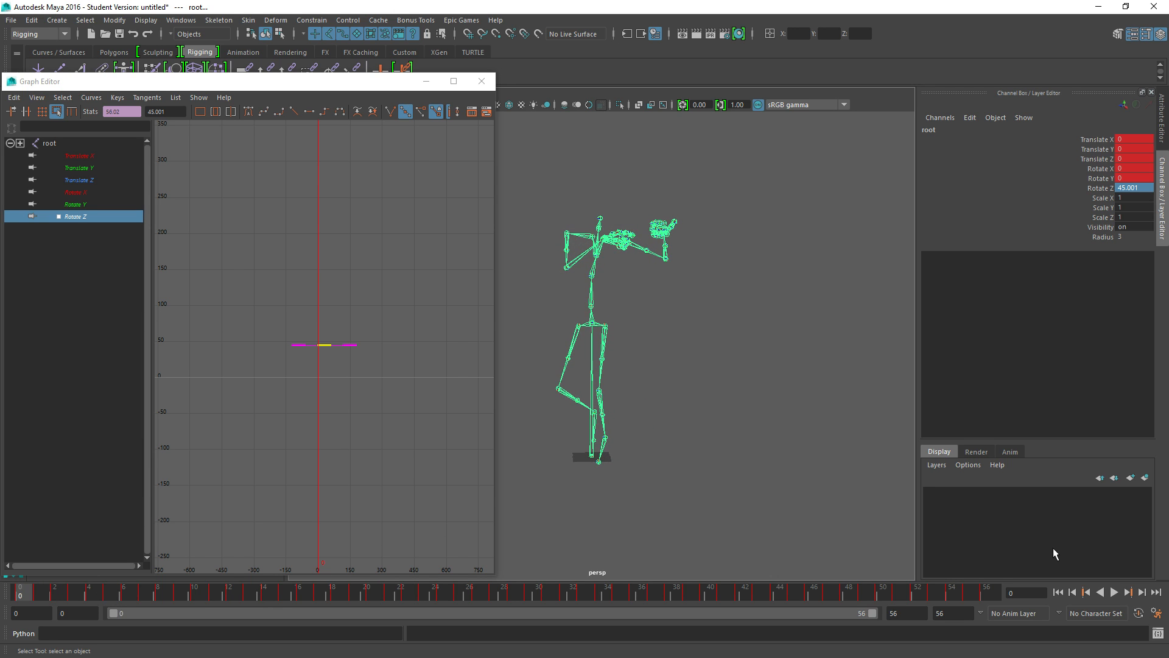
pyautogui.click(1114, 592)
pyautogui.keyDown('alt'); pyautogui.moveTo(559, 416); pyautogui.dragTo(550, 409); pyautogui.keyUp('alt')
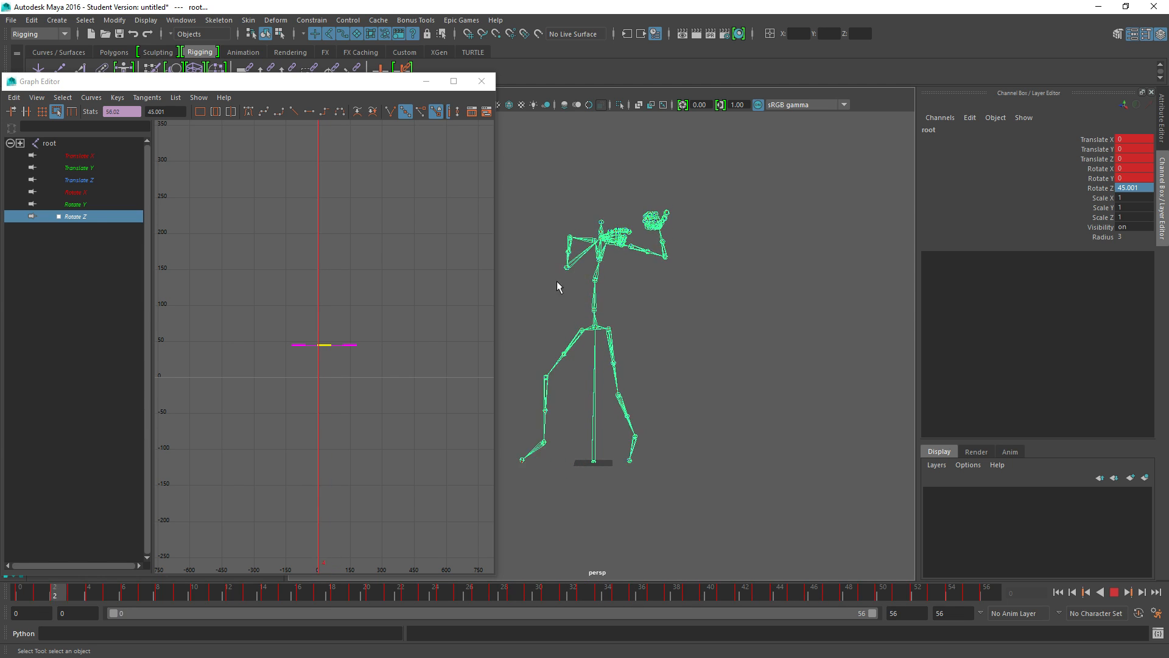
pyautogui.click(1115, 592)
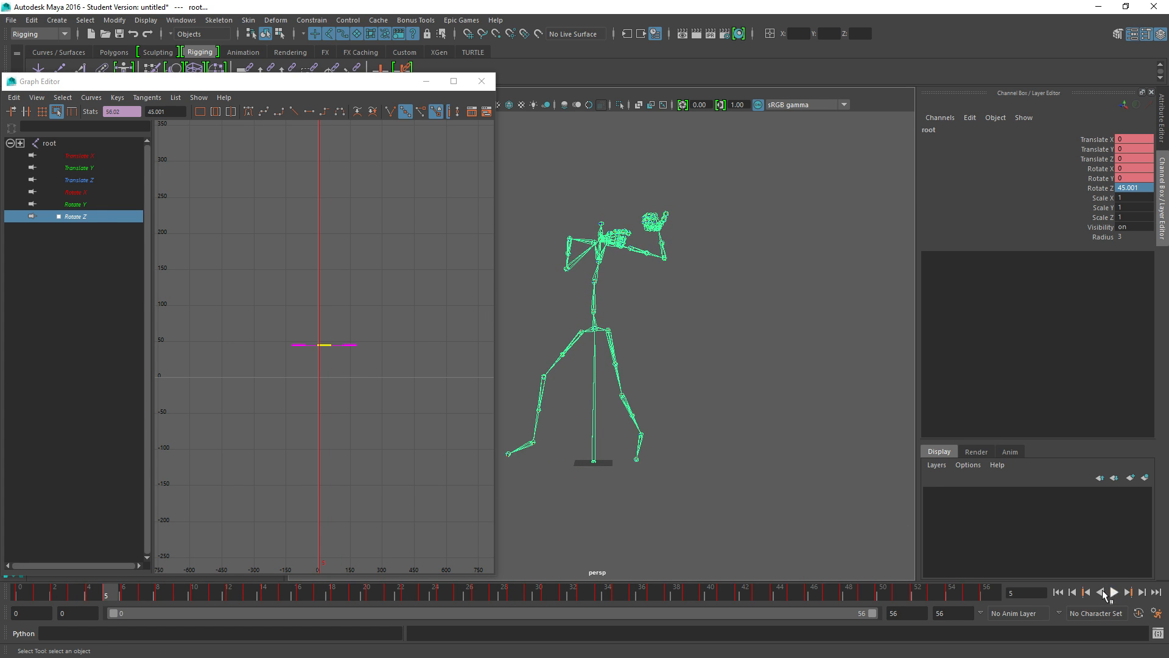
pyautogui.keyDown('alt'); pyautogui.moveTo(569, 392); pyautogui.dragTo(637, 399); pyautogui.keyUp('alt')
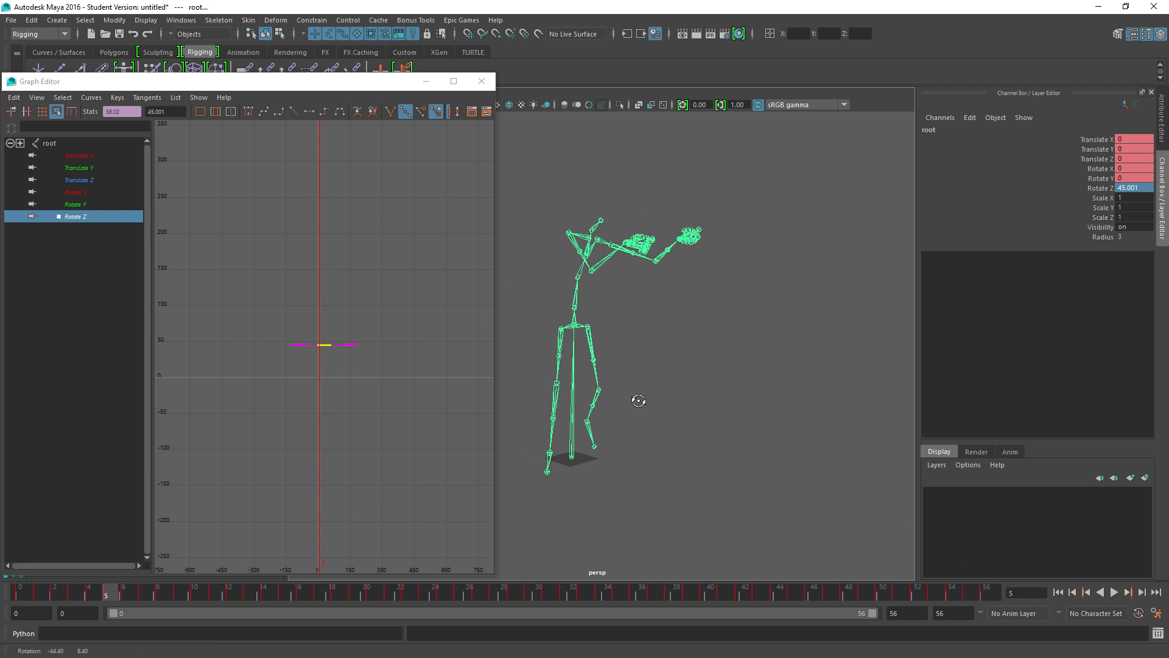
pyautogui.click(1115, 592)
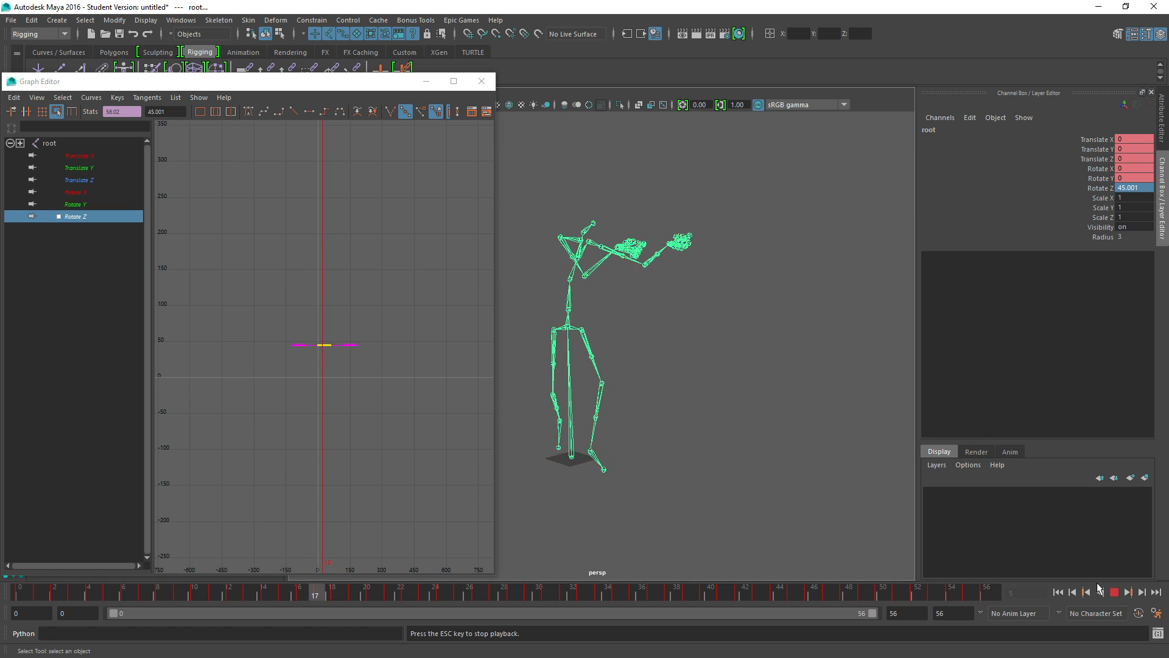
pyautogui.keyDown('alt'); pyautogui.moveTo(528, 516); pyautogui.dragTo(527, 463); pyautogui.keyUp('alt')
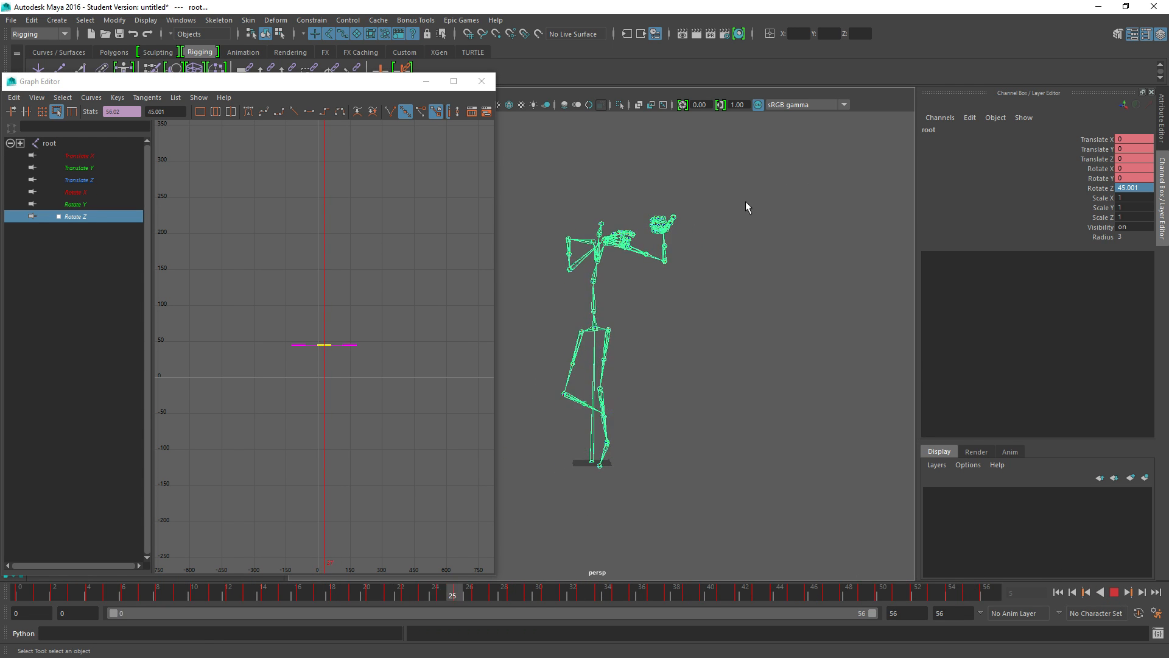
pyautogui.click(1115, 592)
# Lower the spine_01 joint's whole Rotate X curve in the Graph Editor to about 4.8 at frame 37
pyautogui.click(586, 320)
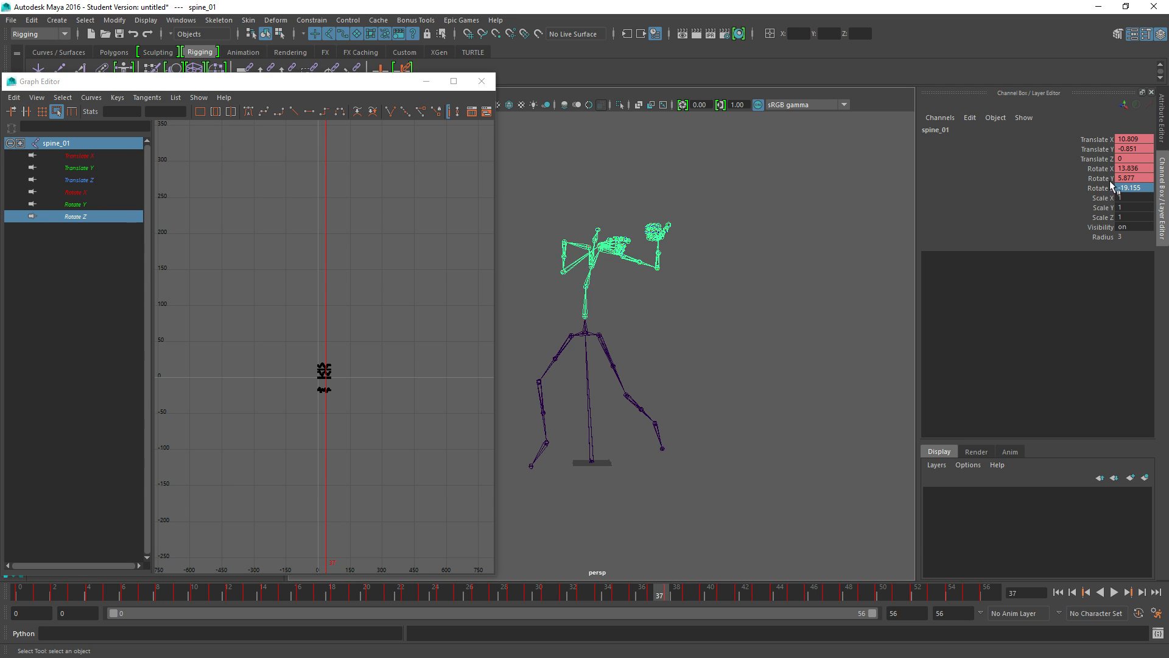
pyautogui.scroll(9, 264, 361)
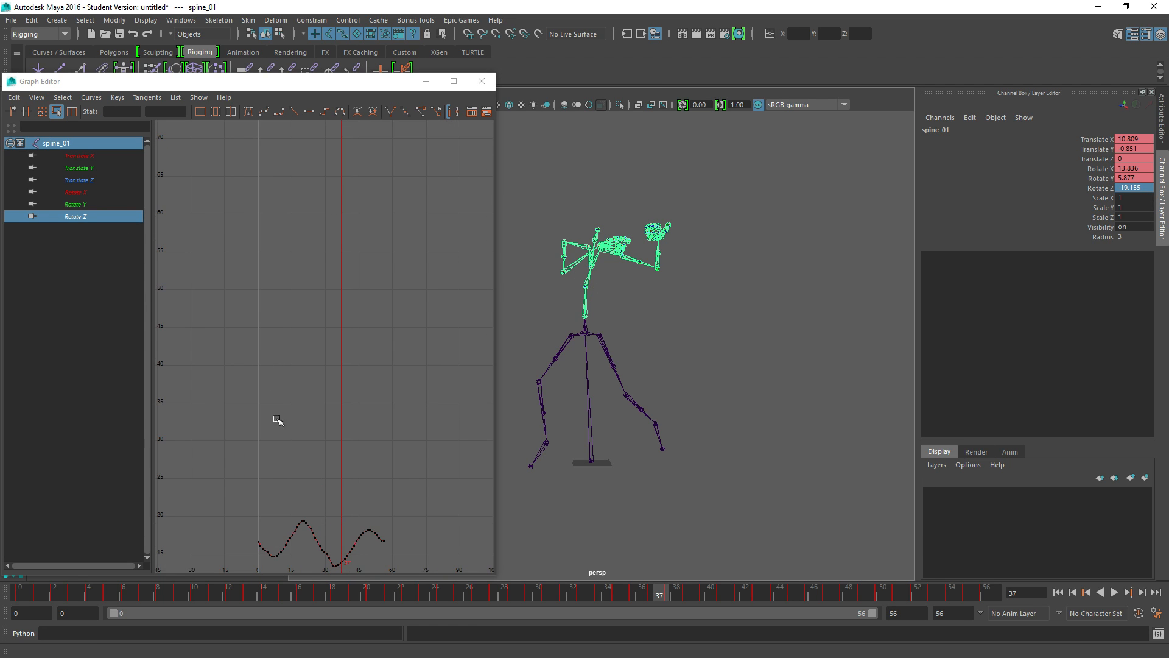
pyautogui.keyDown('alt'); pyautogui.moveTo(313, 465); pyautogui.dragTo(327, 181, button='middle'); pyautogui.keyUp('alt')
pyautogui.click(80, 192)
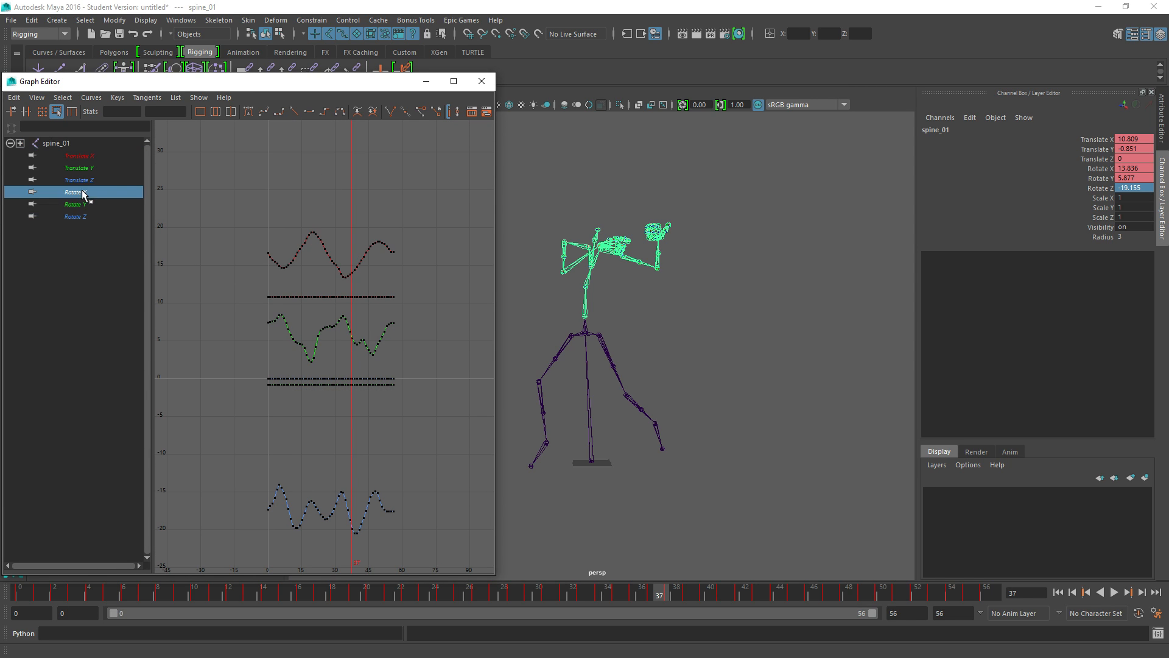
pyautogui.moveTo(479, 313); pyautogui.dragTo(478, 313)
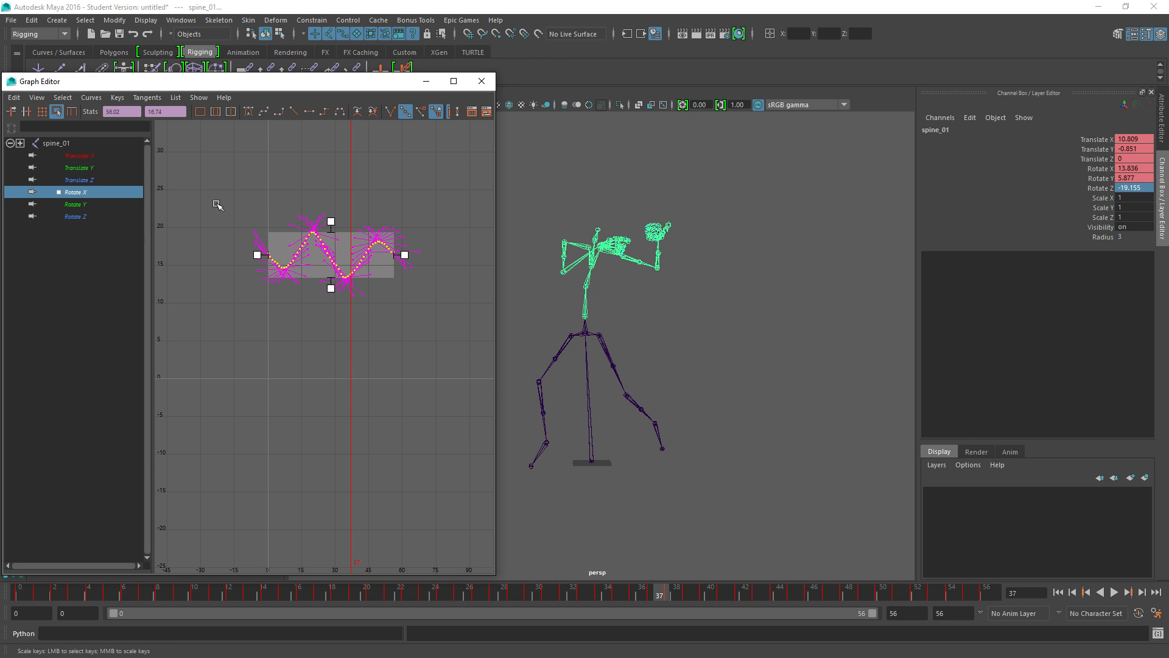
pyautogui.moveTo(329, 257); pyautogui.dragTo(333, 324, button='middle')
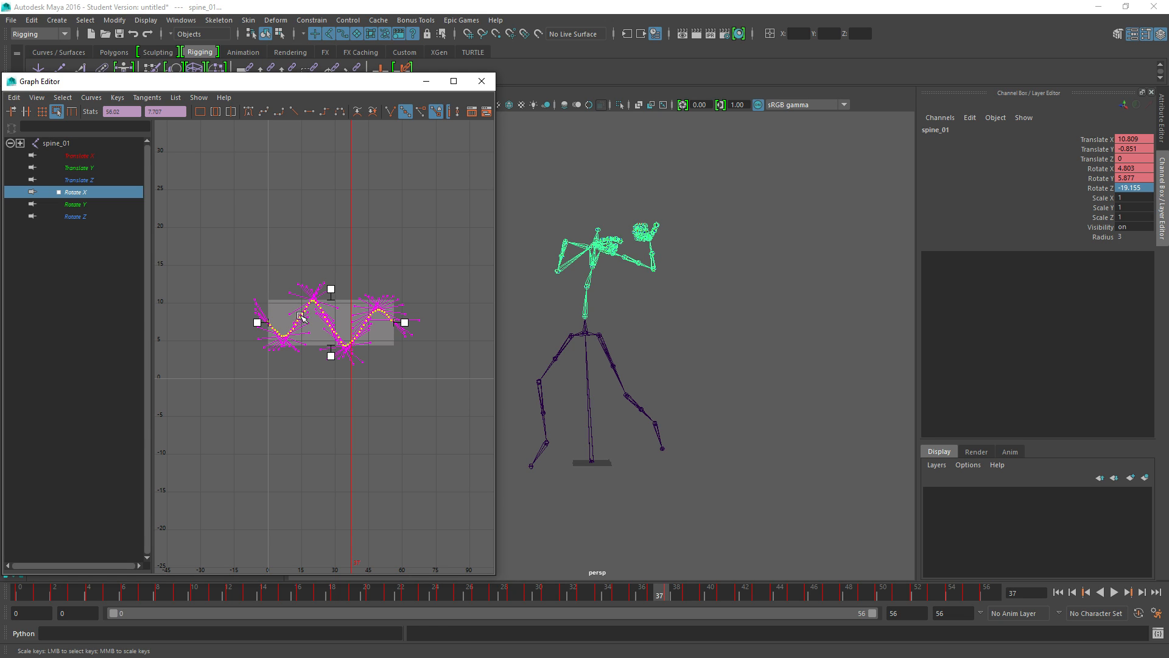
# Lower all Rotate X keys of the spine_02 joint together to about -9.3 at frame 37
pyautogui.press('Down')
pyautogui.click(74, 194)
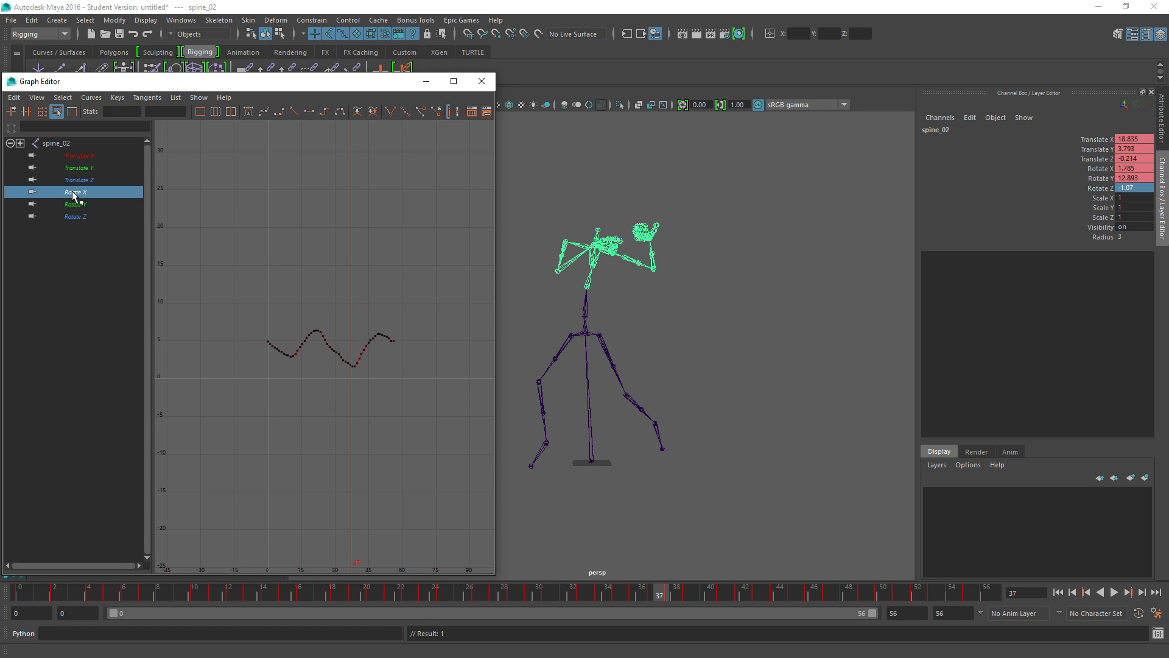
pyautogui.moveTo(246, 308); pyautogui.dragTo(398, 383)
pyautogui.moveTo(335, 345); pyautogui.dragTo(334, 429)
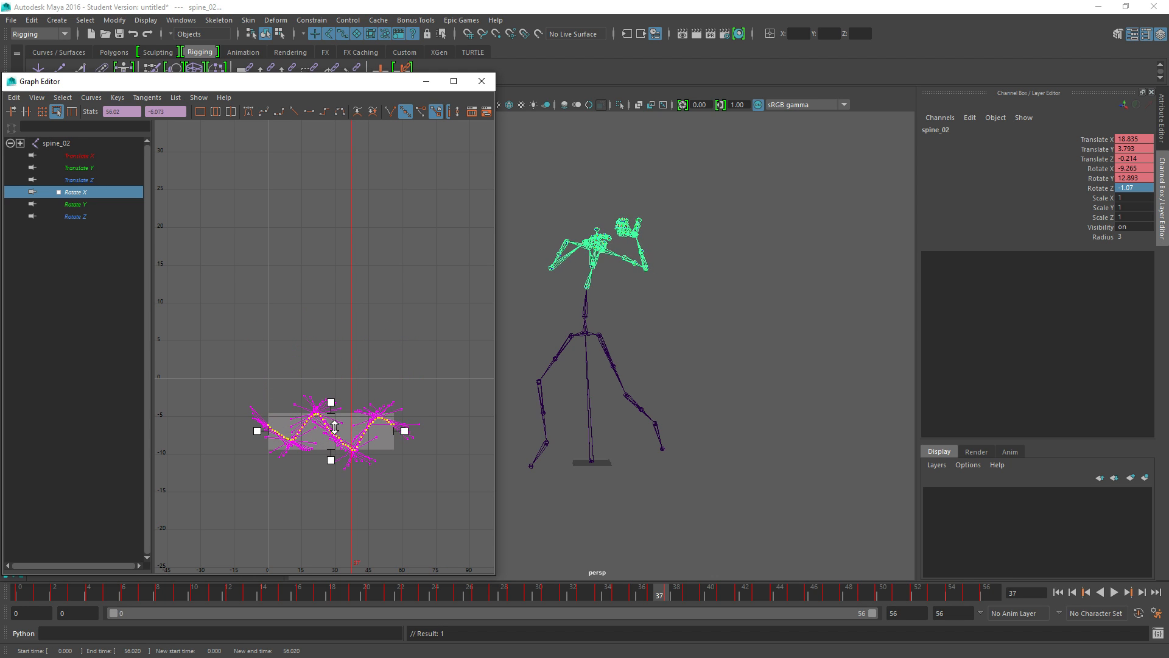
# Lower the spine_03 joint's whole Rotate X curve to about -9.8 at frame 37
pyautogui.press('Down')
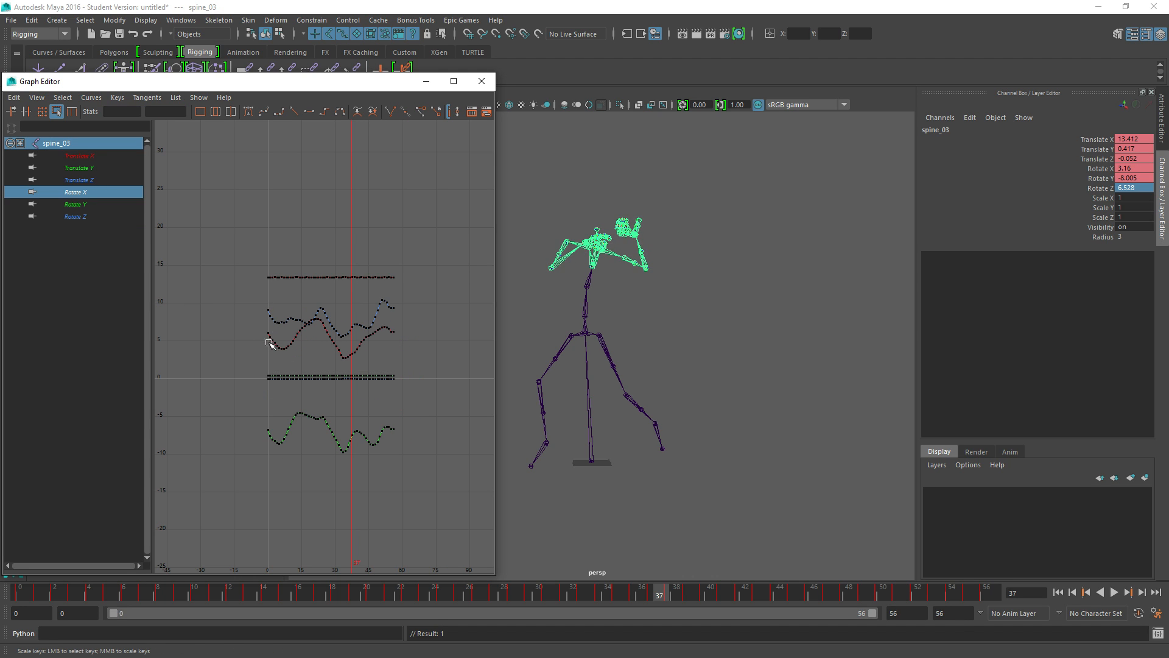
pyautogui.click(78, 193)
pyautogui.moveTo(254, 305); pyautogui.dragTo(449, 404)
pyautogui.moveTo(325, 336); pyautogui.dragTo(325, 425)
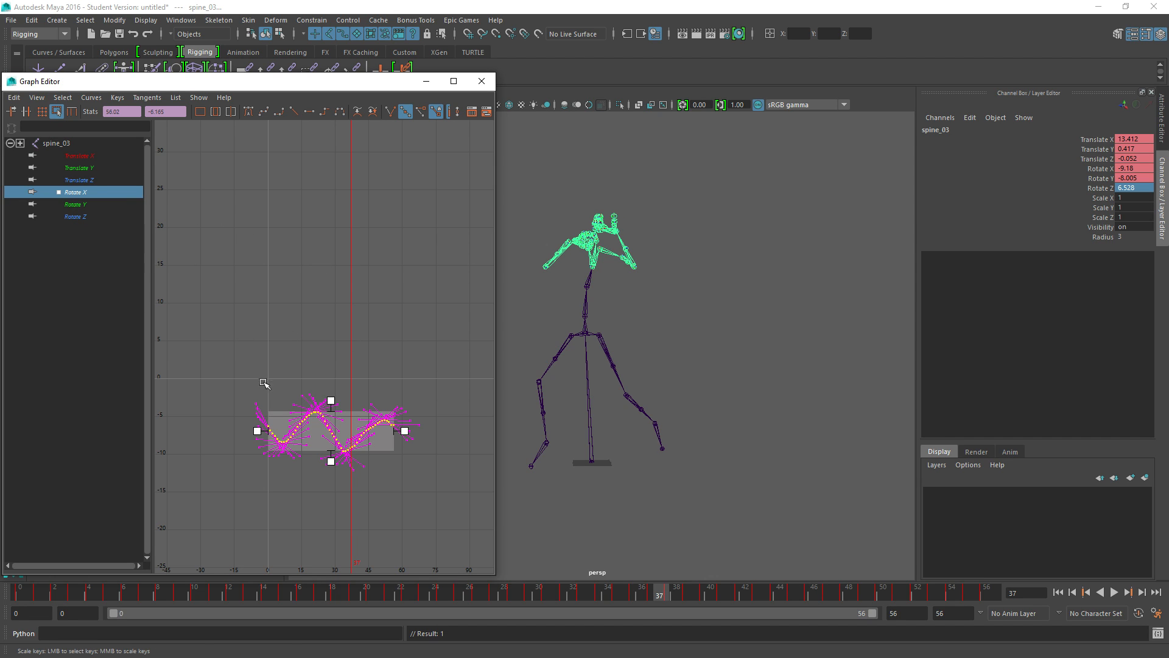
pyautogui.moveTo(318, 431); pyautogui.dragTo(318, 436)
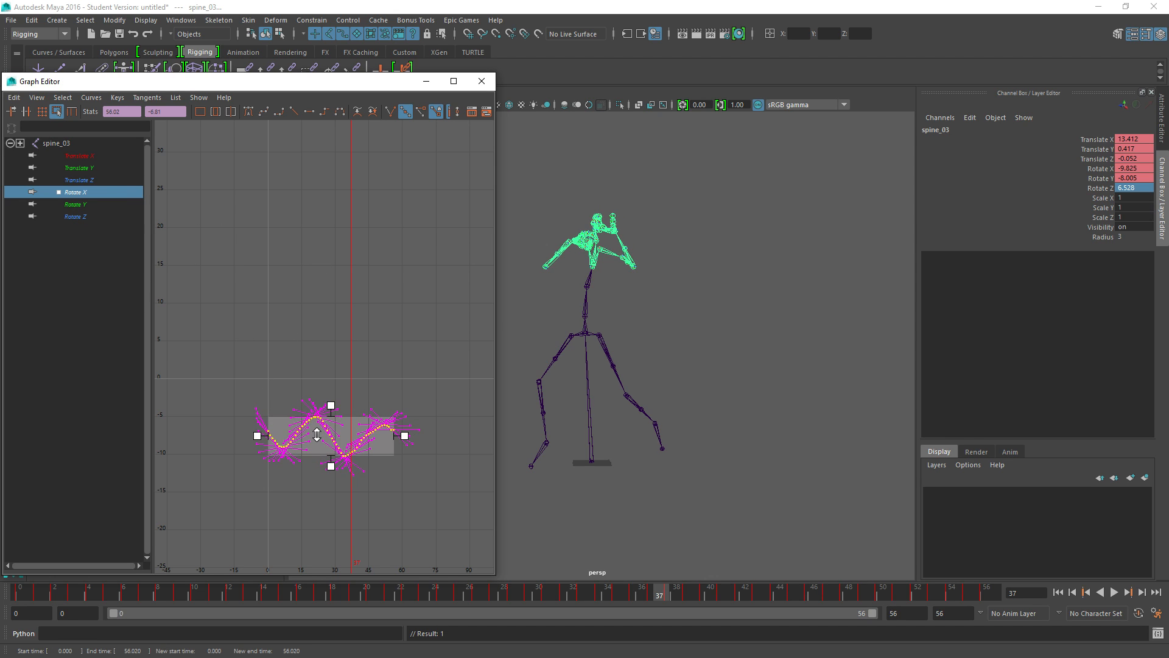
# Lower all Rotate Y keys of the spine_03 joint together to about -11.4 at frame 37
pyautogui.click(70, 204)
pyautogui.moveTo(223, 402); pyautogui.dragTo(408, 495)
pyautogui.moveTo(337, 436); pyautogui.dragTo(353, 461)
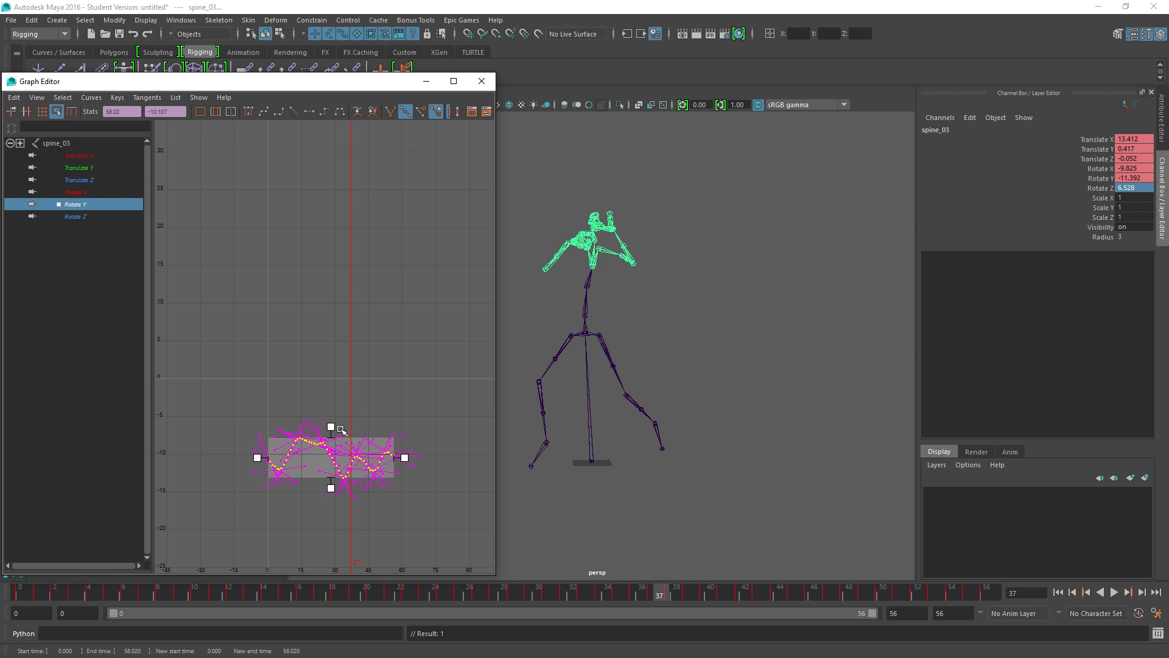
# Lower the spine_02 joint's whole Rotate Y curve to about 8.5 at frame 37
pyautogui.press('Up')
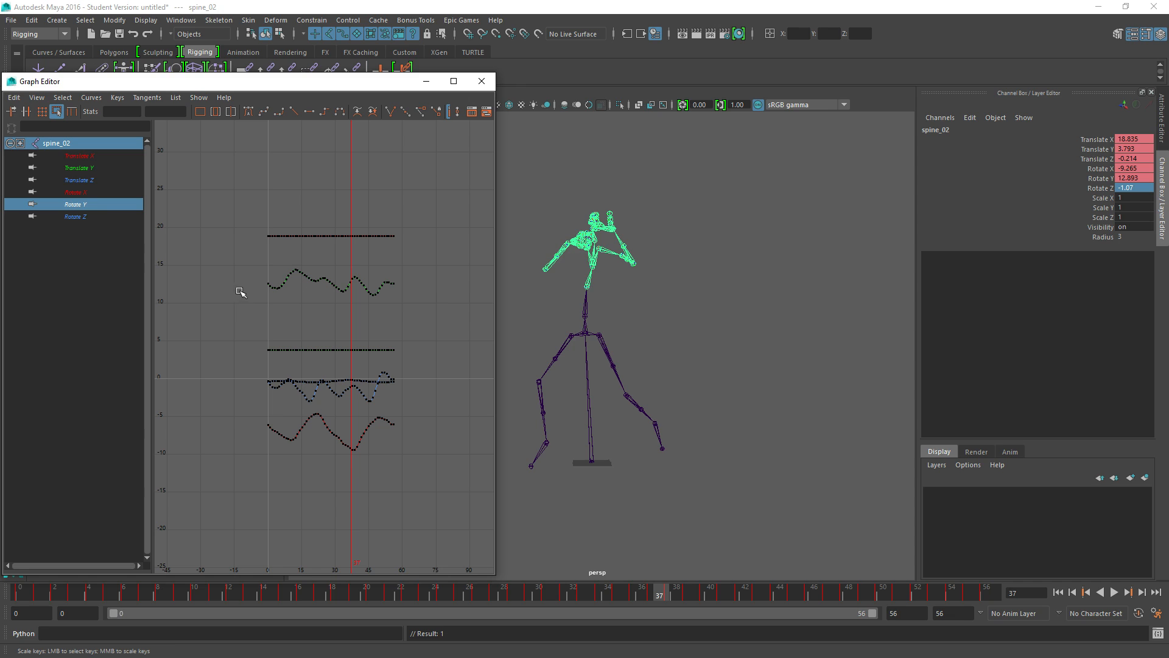
pyautogui.click(89, 209)
pyautogui.moveTo(226, 250); pyautogui.dragTo(522, 366)
pyautogui.moveTo(345, 281); pyautogui.dragTo(352, 313)
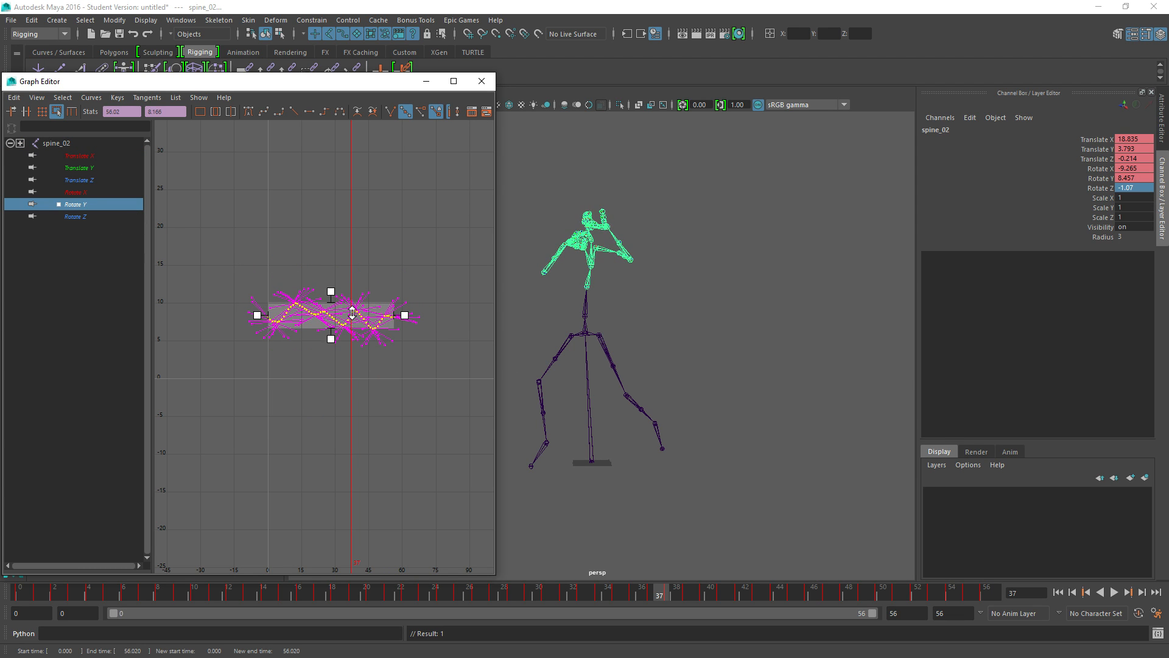
# Lower the spine_01 joint's whole Rotate Y curve to about 3.4 at frame 37, then scrub the walk to frame 56
pyautogui.press('Up')
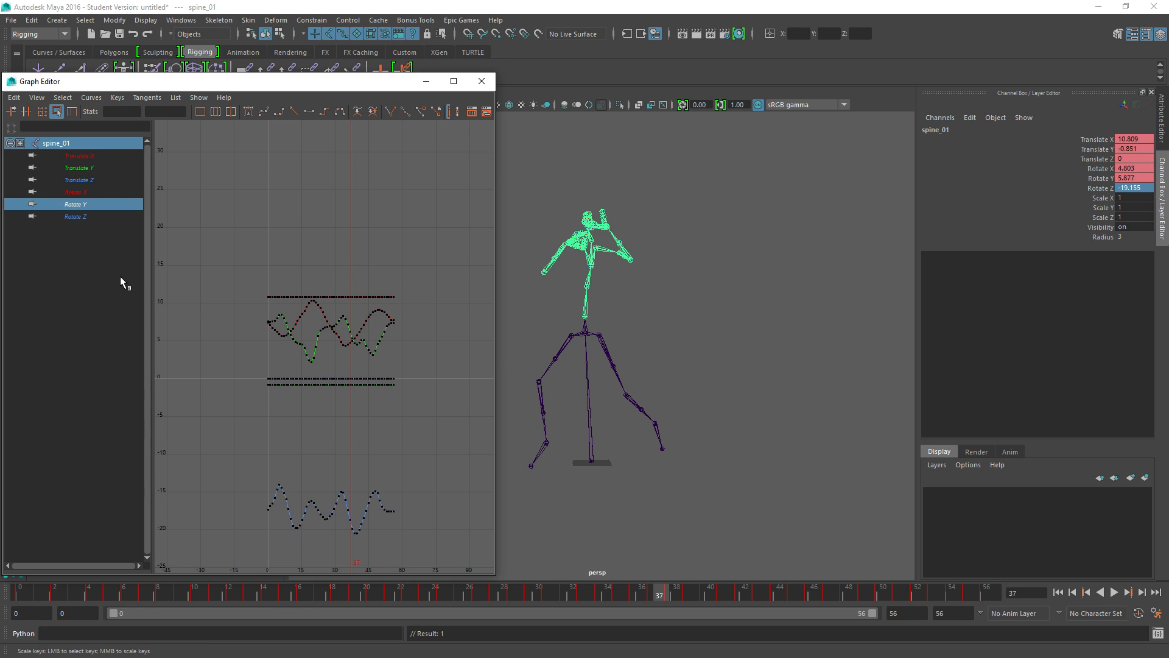
pyautogui.click(78, 205)
pyautogui.moveTo(268, 301); pyautogui.dragTo(378, 384)
pyautogui.moveTo(315, 334); pyautogui.dragTo(316, 353)
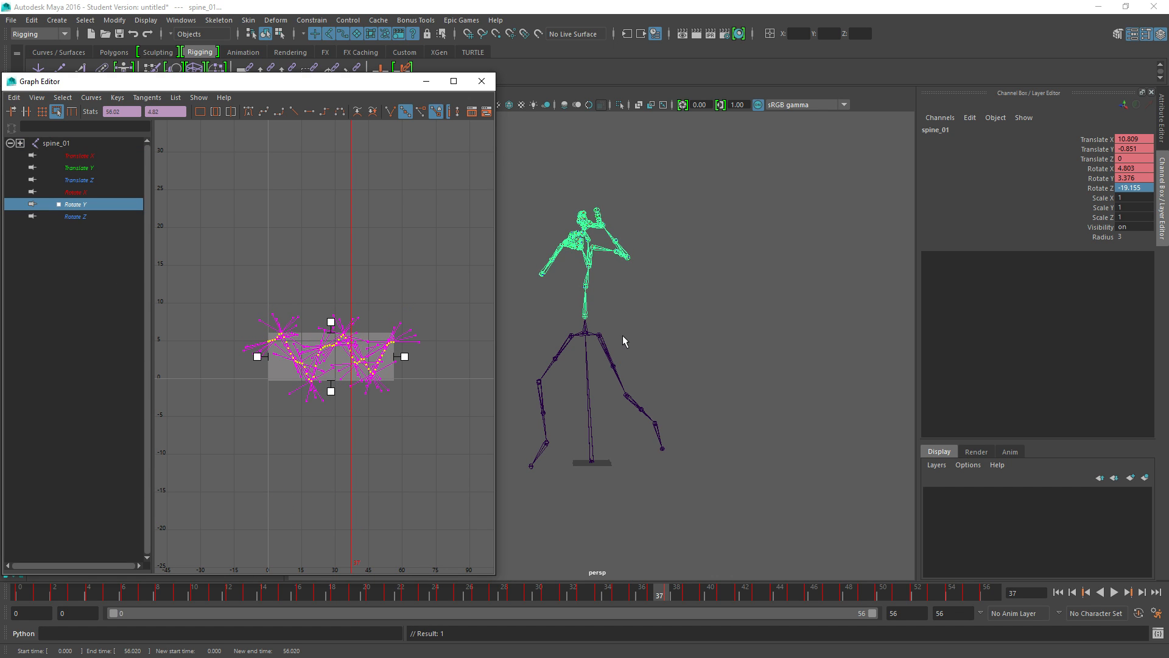
pyautogui.keyDown('alt'); pyautogui.moveTo(606, 319); pyautogui.dragTo(583, 285); pyautogui.keyUp('alt')
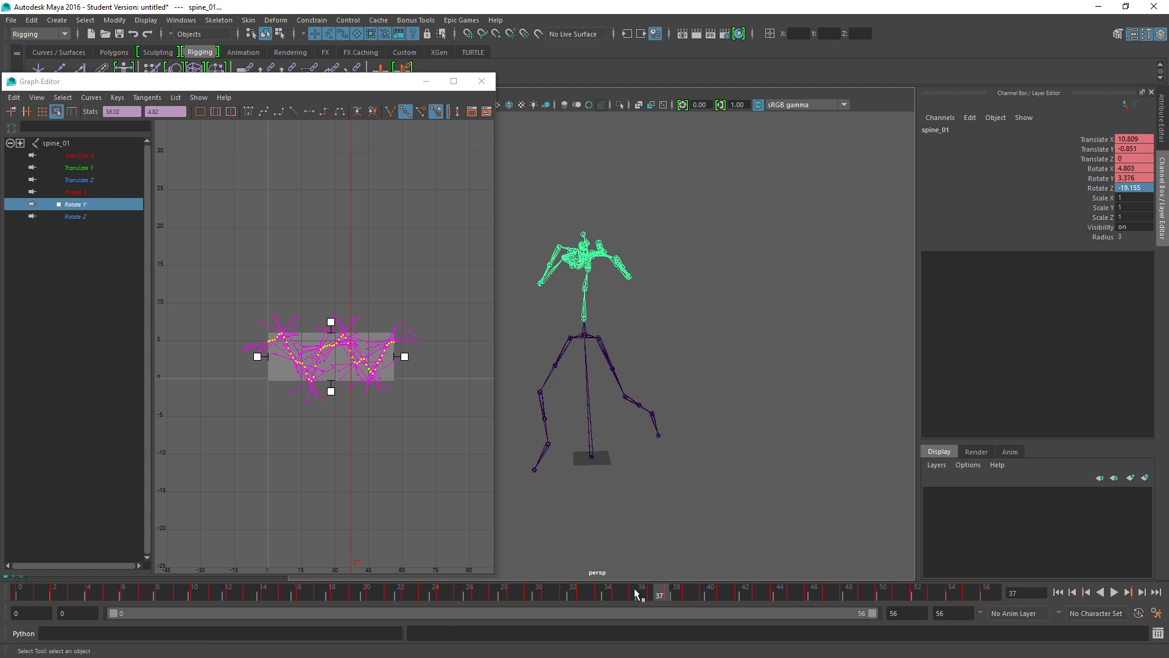
pyautogui.moveTo(655, 589); pyautogui.dragTo(987, 594)
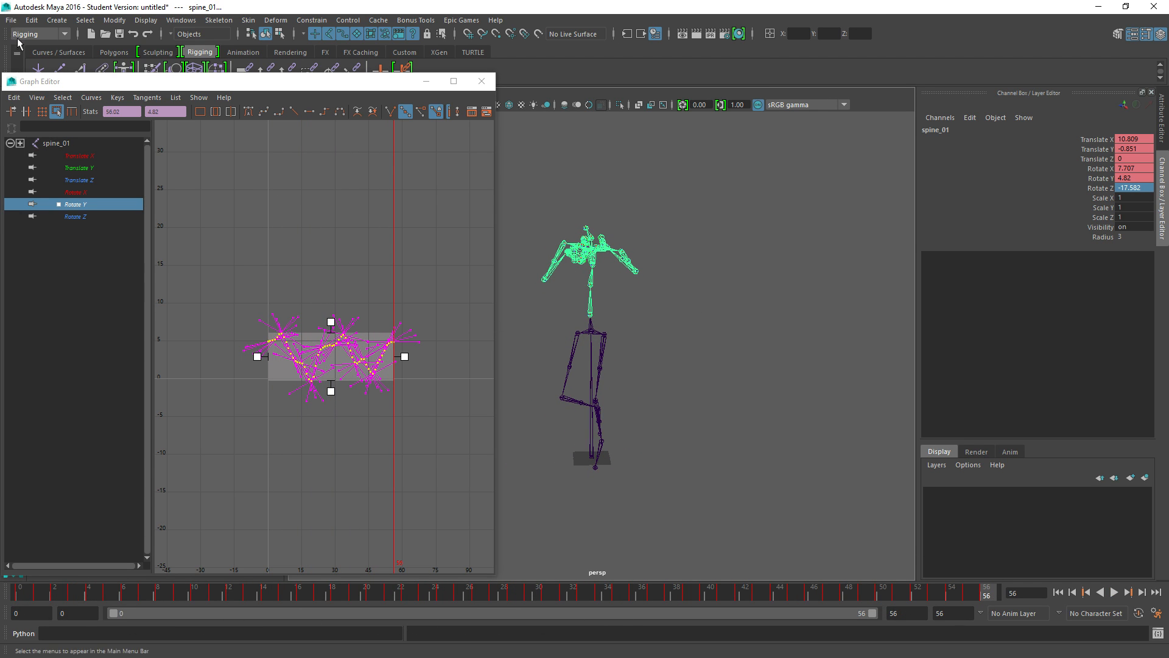
# Export the whole scene to the Desktop as an FBX named Walk_Rt_Rifle_Ironsights_diagonal and dismiss the export warnings
pyautogui.click(11, 20)
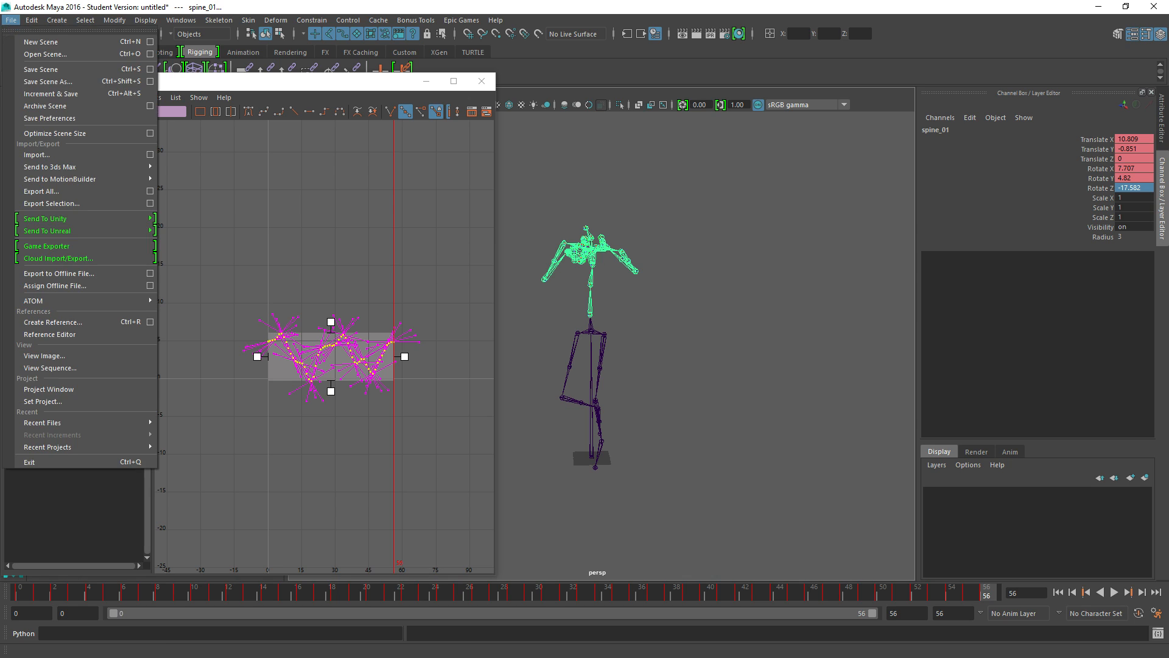
pyautogui.click(53, 191)
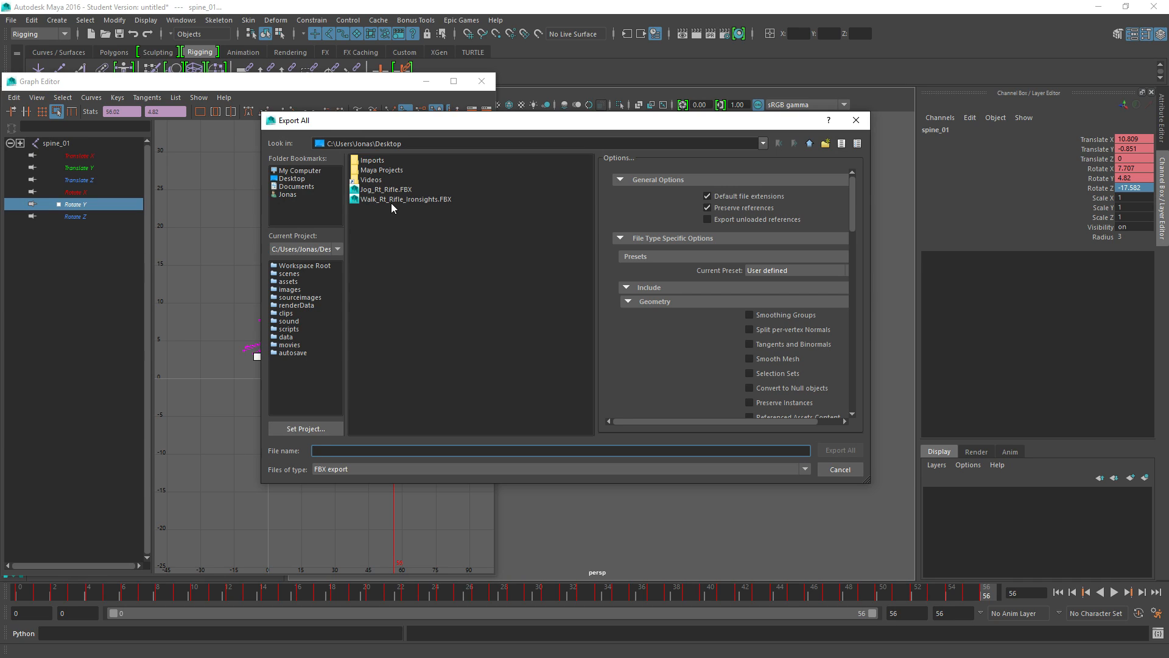
pyautogui.click(379, 201)
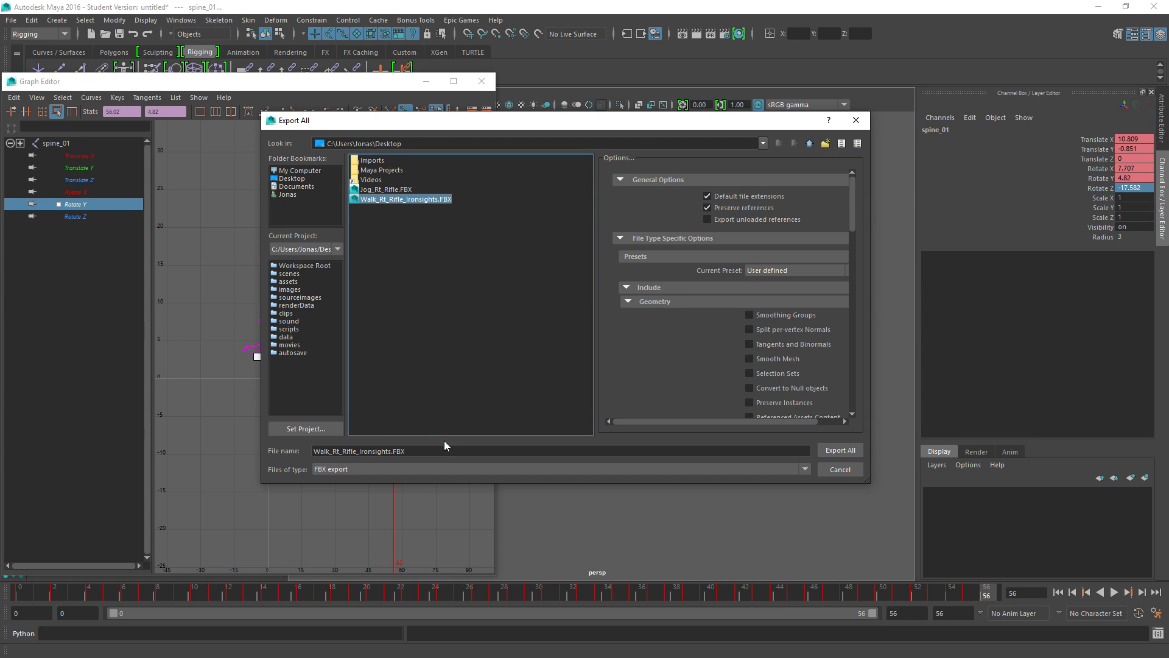
pyautogui.click(359, 451)
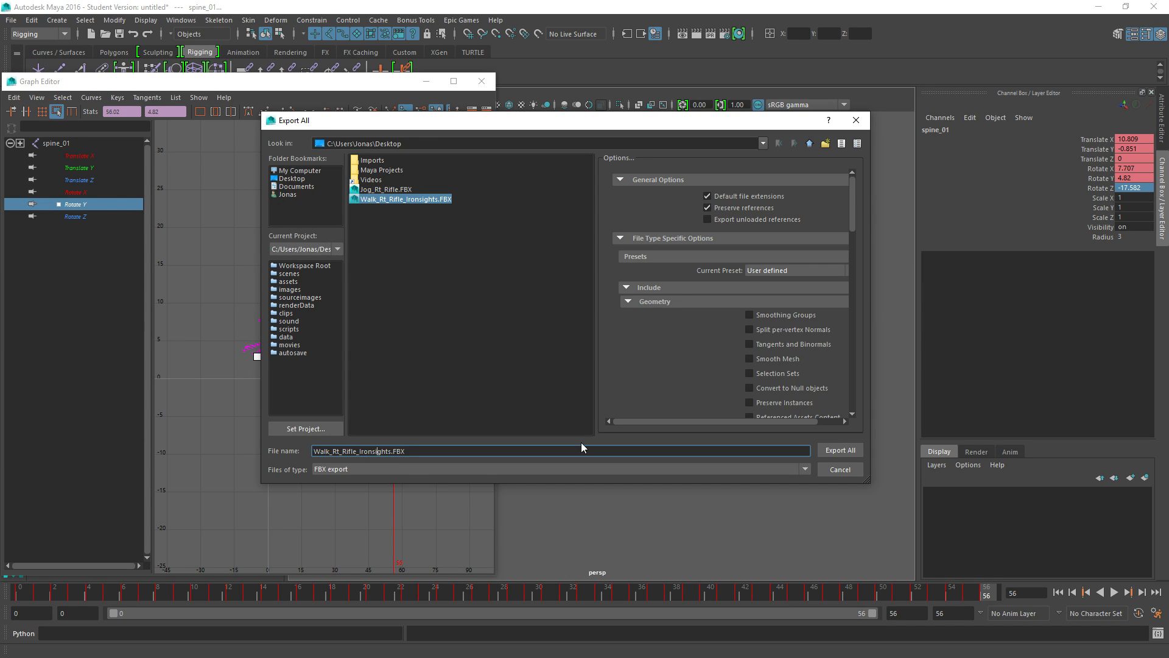
pyautogui.write('_diagon')
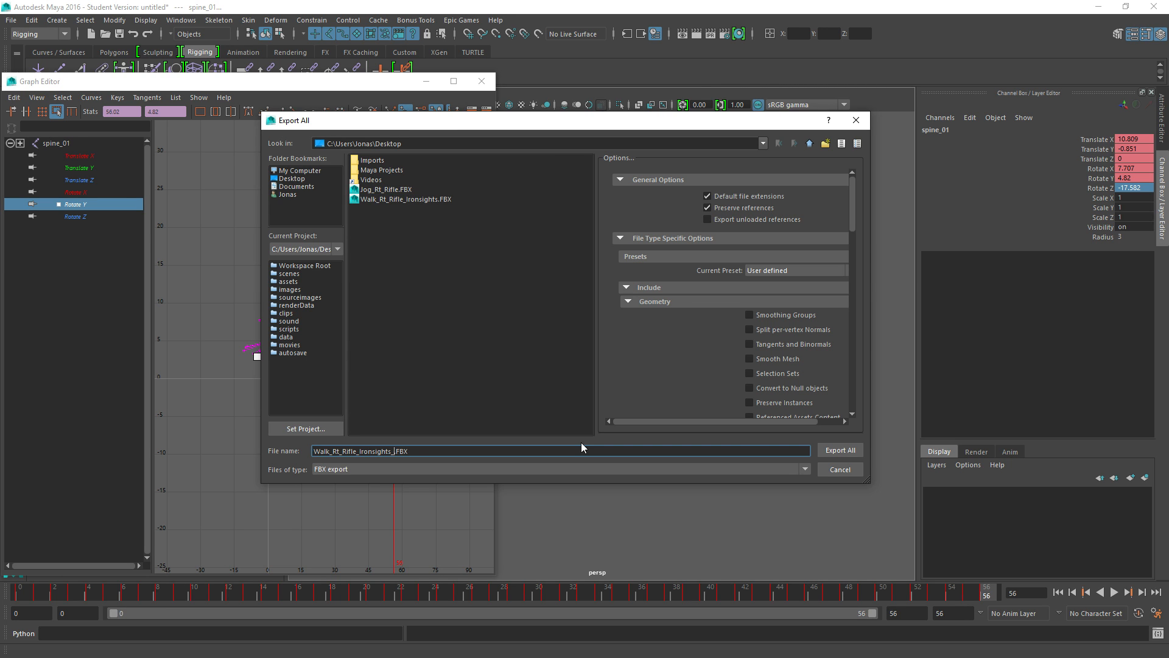
pyautogui.write('al')
pyautogui.press('Return')
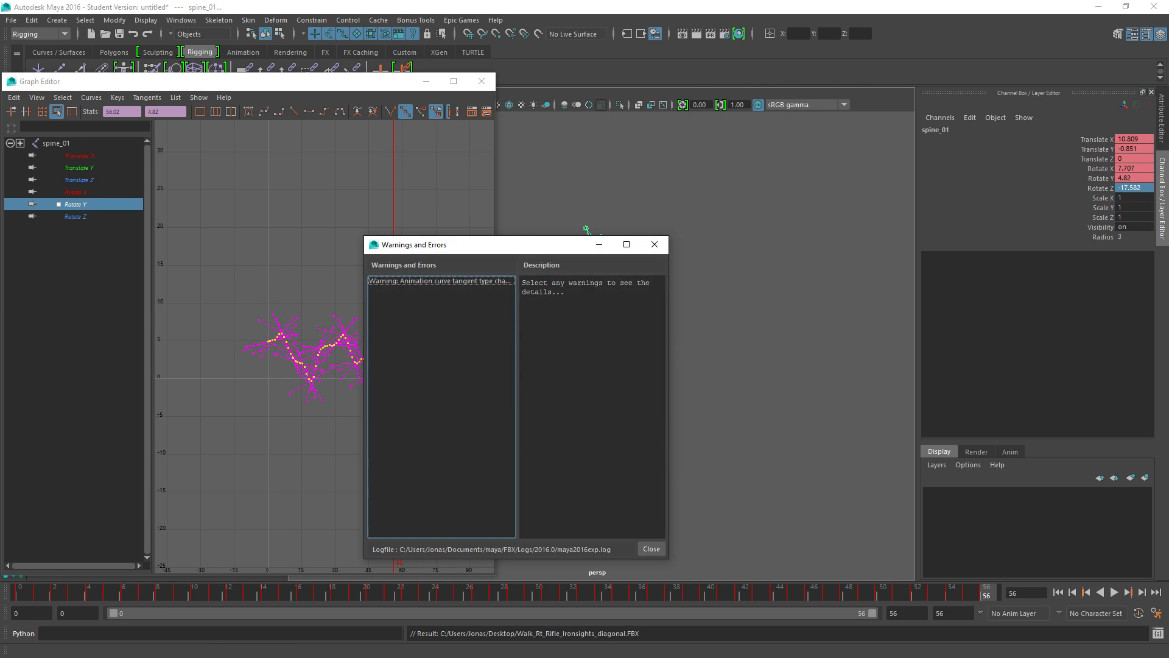
pyautogui.click(651, 549)
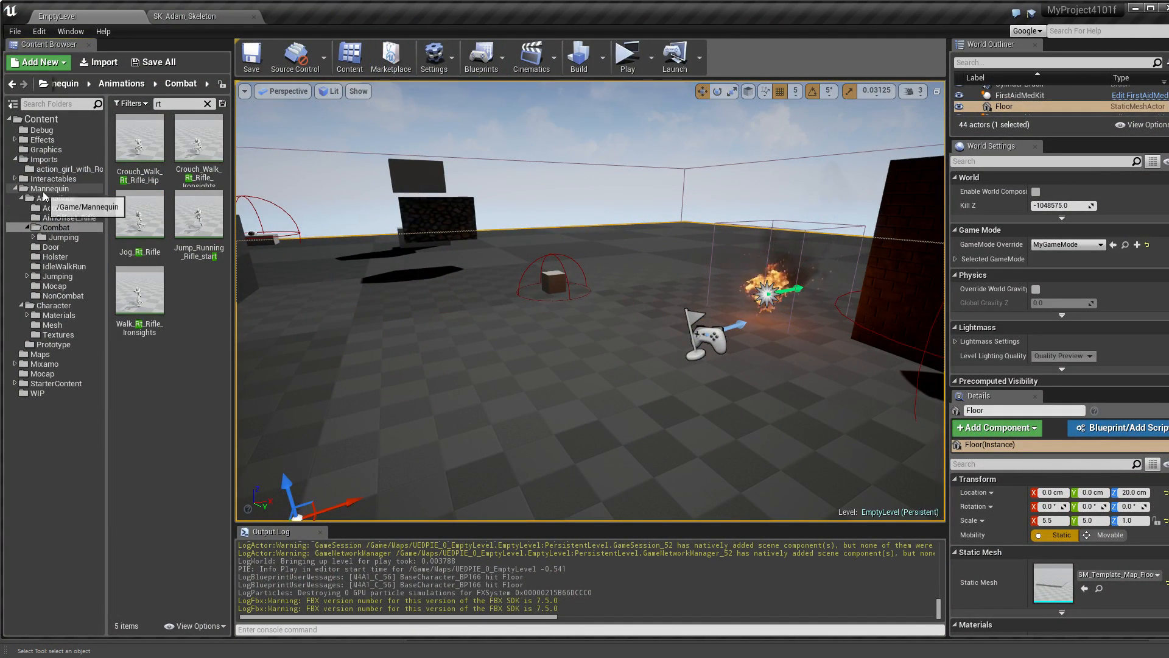
# Switch to Unreal Editor, open the Mannequin Character Mesh folder and clear the "rt" asset search filter
pyautogui.click(52, 189)
pyautogui.click(52, 325)
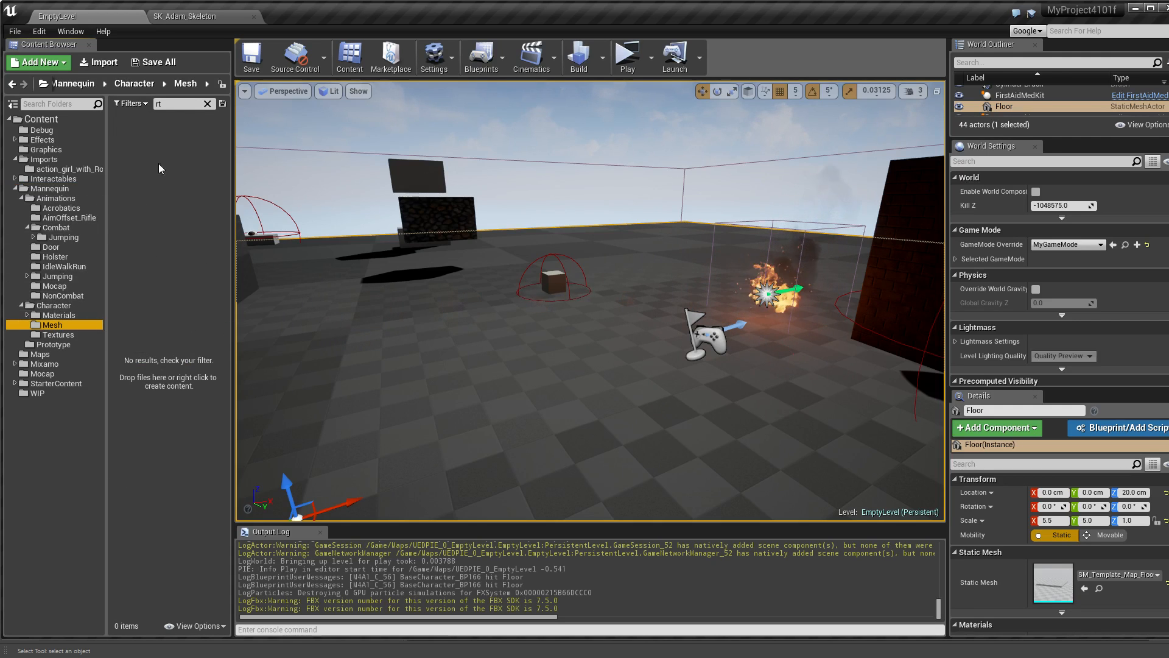
pyautogui.click(168, 105)
pyautogui.press('BackSpace')
pyautogui.press('BackSpace')
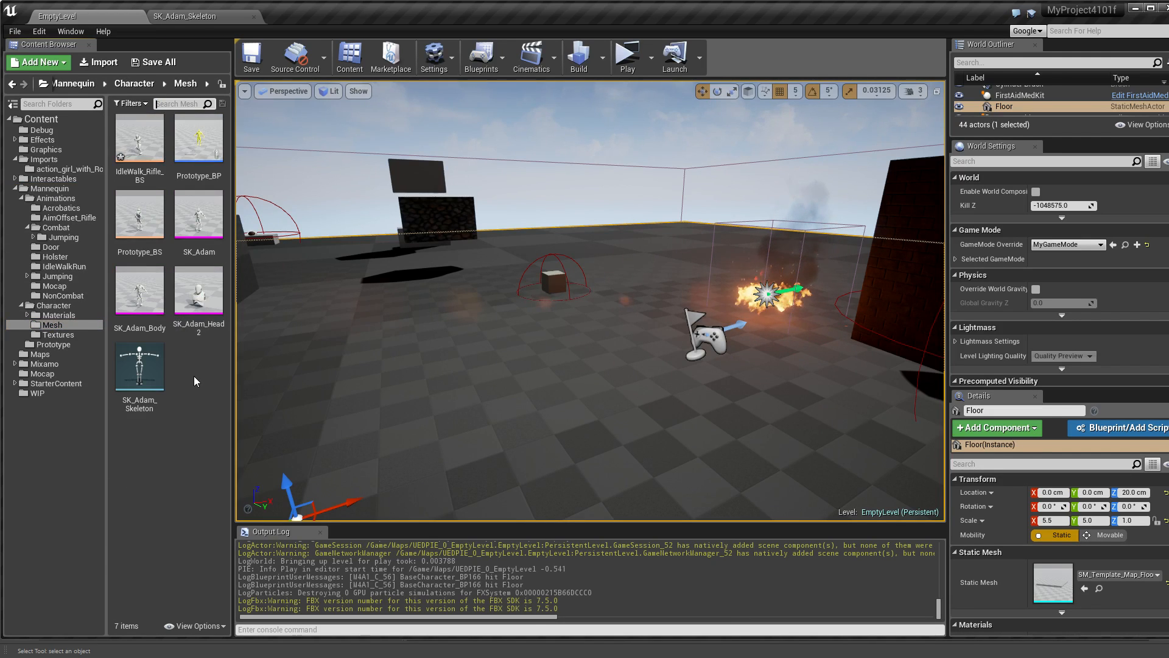
# Import Walk_Rt_Rifle_Ironsights_diagonal.FBX using SK_Adam_Skeleton and open the imported animation for preview
pyautogui.click(99, 61)
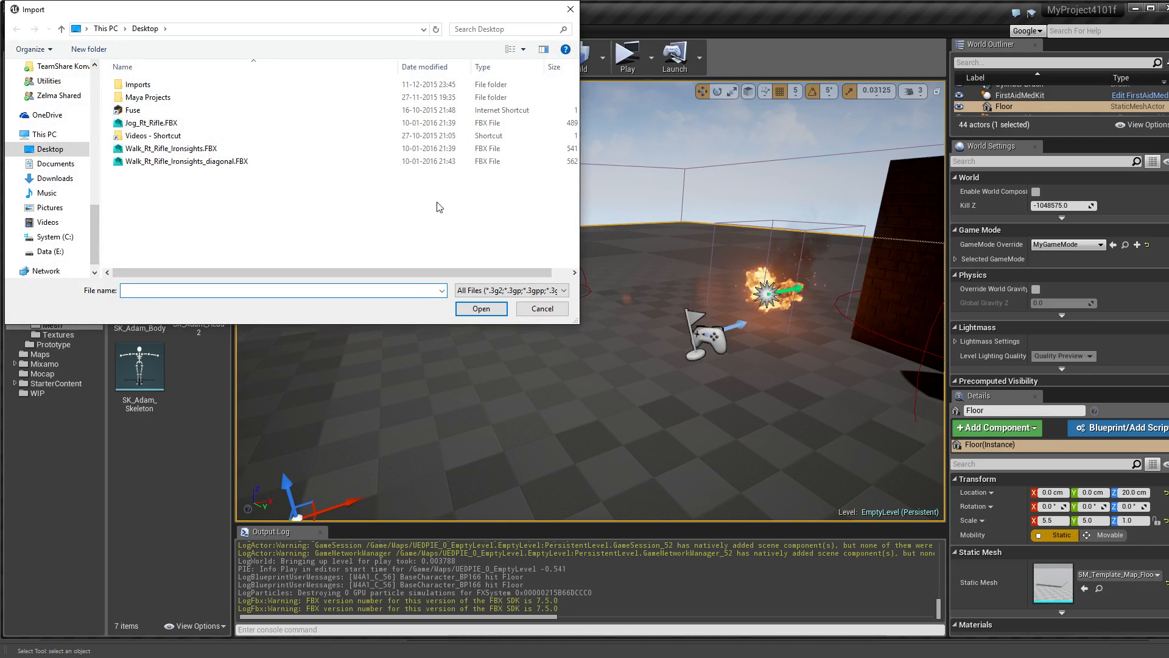
pyautogui.doubleClick(201, 161)
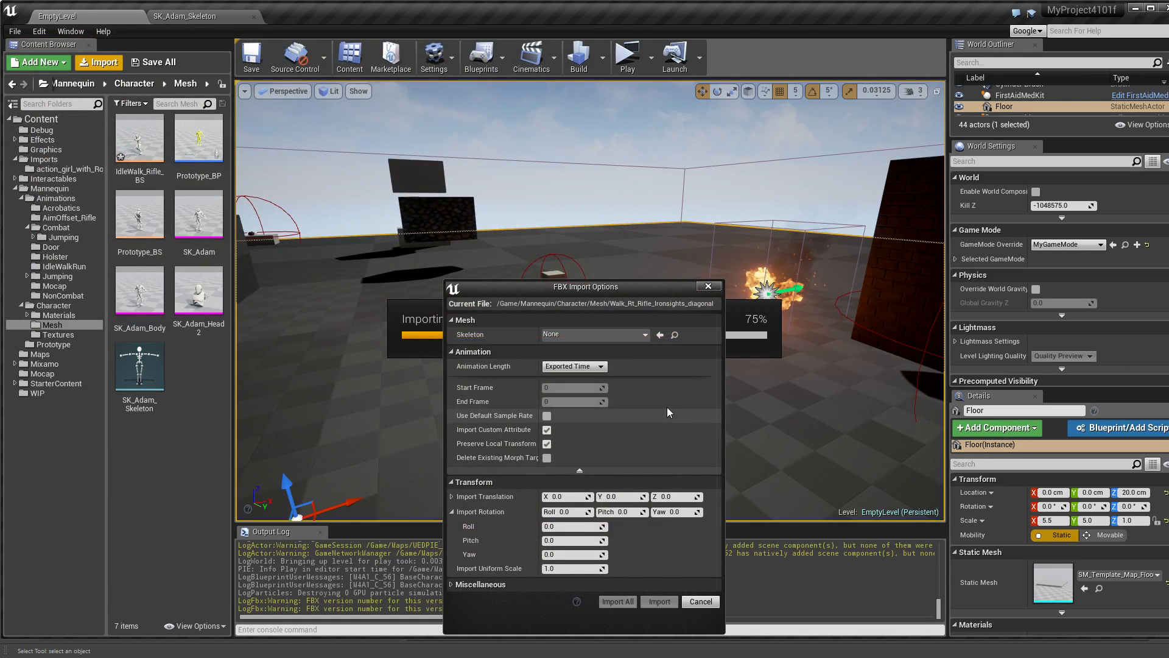
pyautogui.click(571, 336)
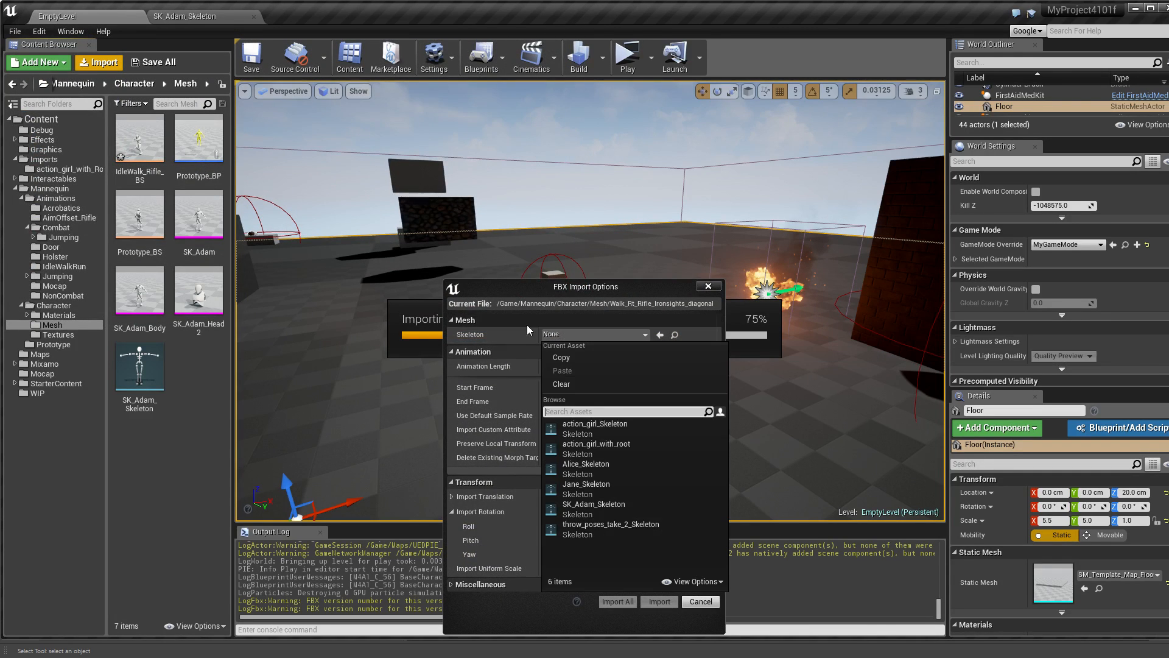
pyautogui.click(593, 513)
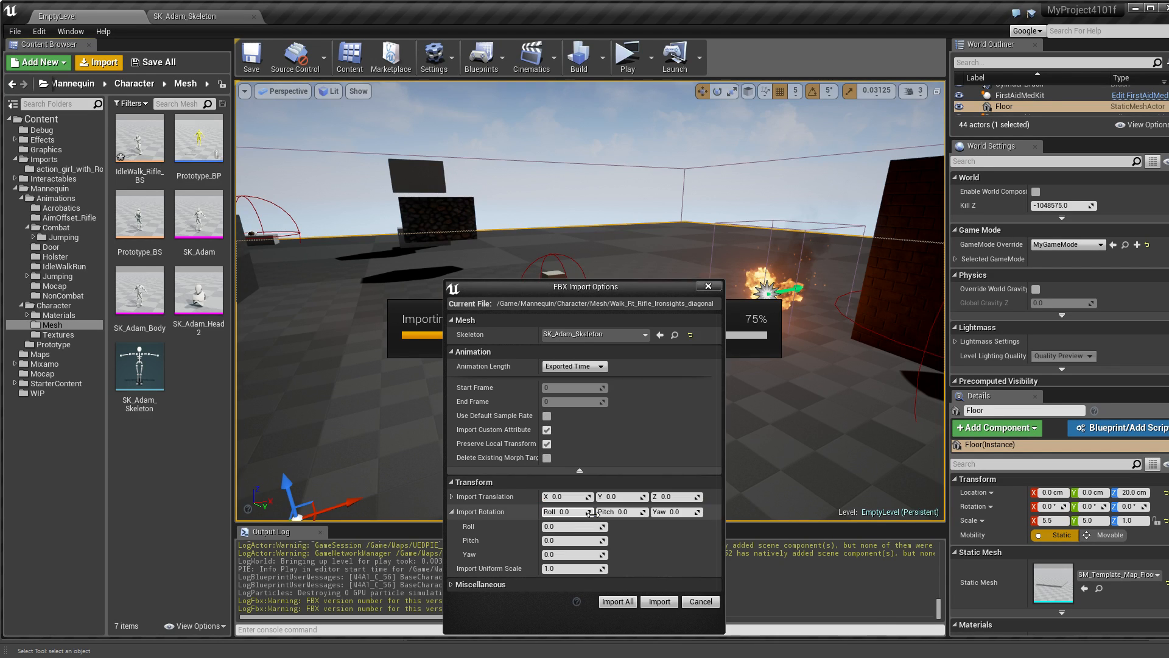
pyautogui.click(658, 601)
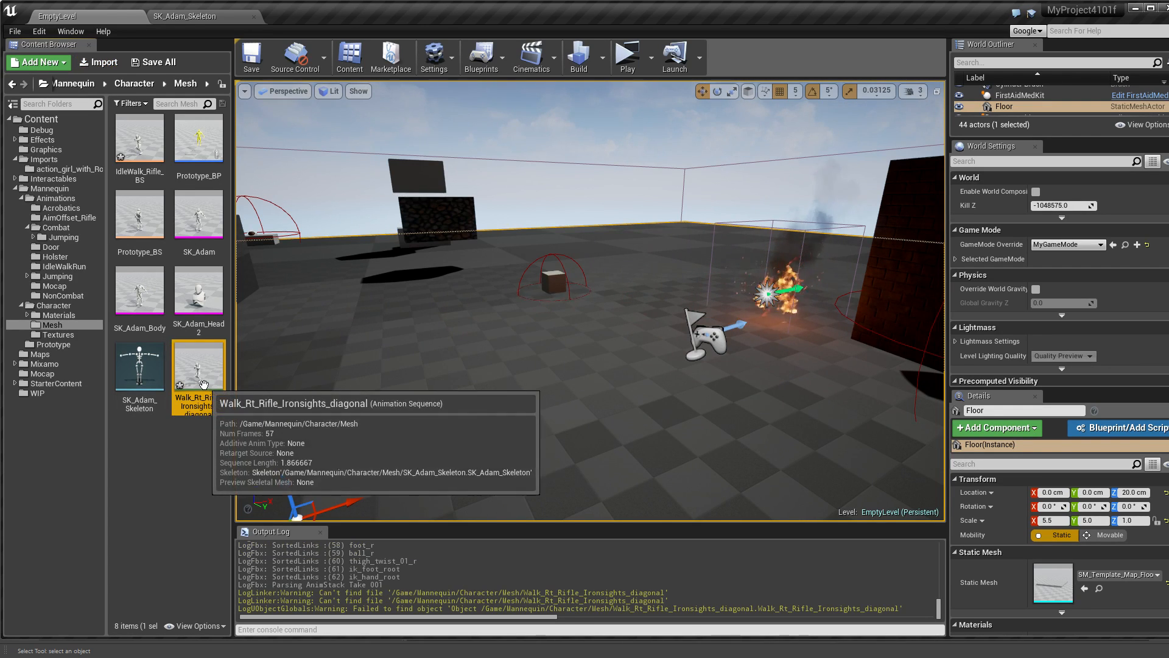
pyautogui.doubleClick(207, 410)
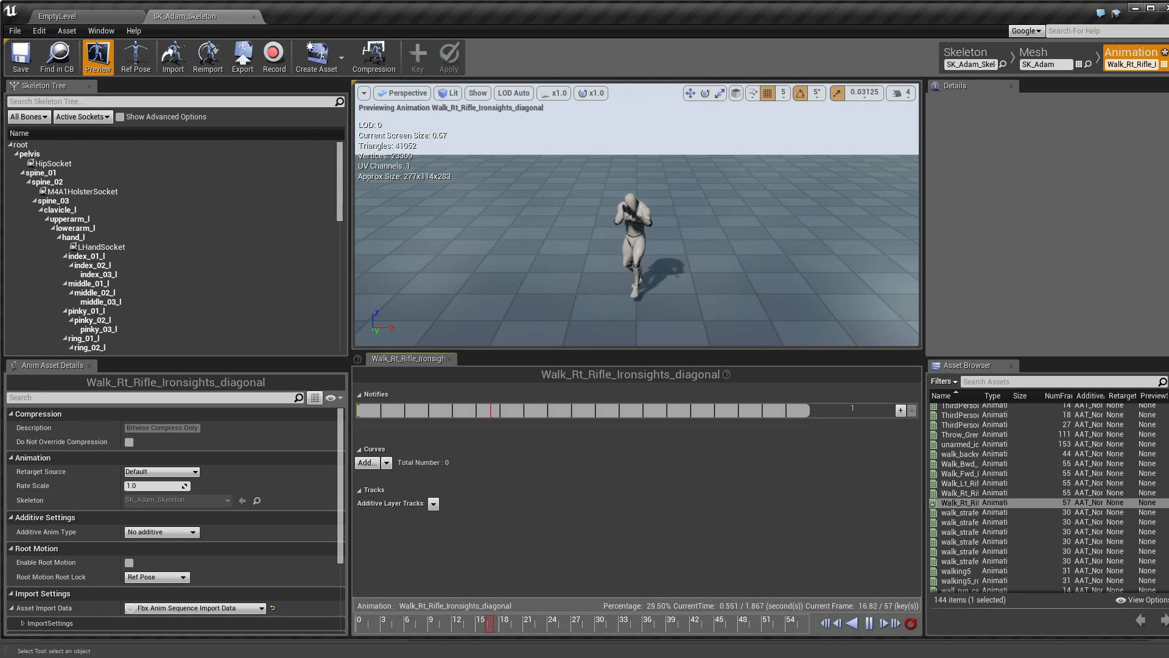
# Open the IdleWalk_Rifle_BS blend space, filter its assets by "rt" and place the diagonal rifle walk at the forward-right diagonal grid point
pyautogui.click(61, 16)
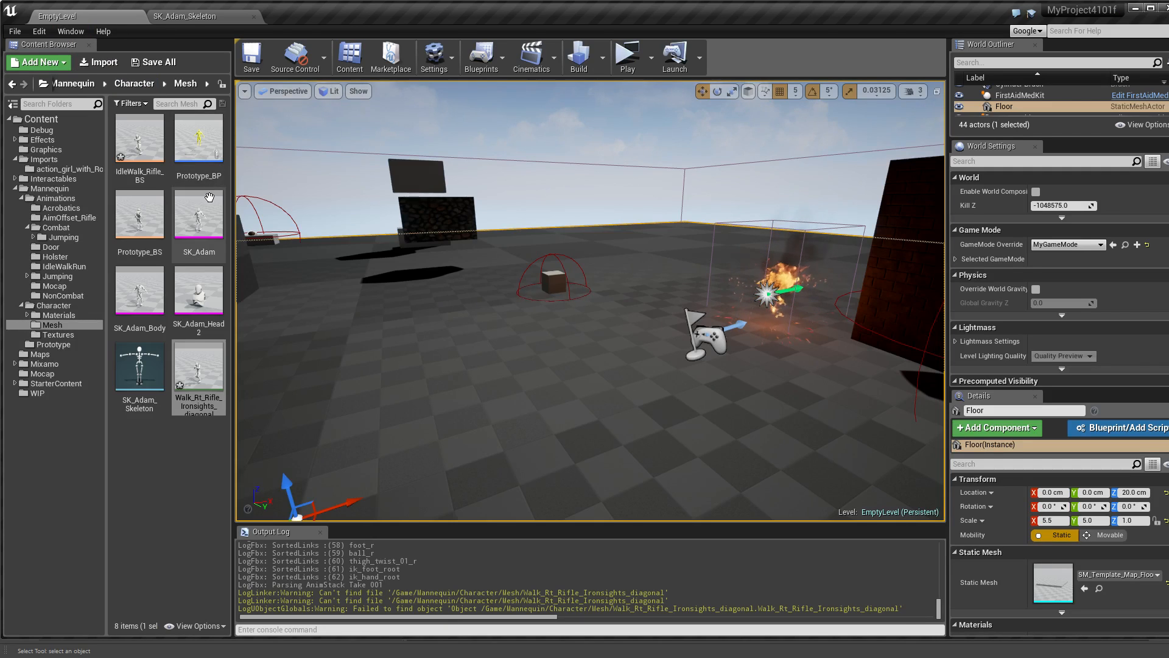
pyautogui.doubleClick(139, 142)
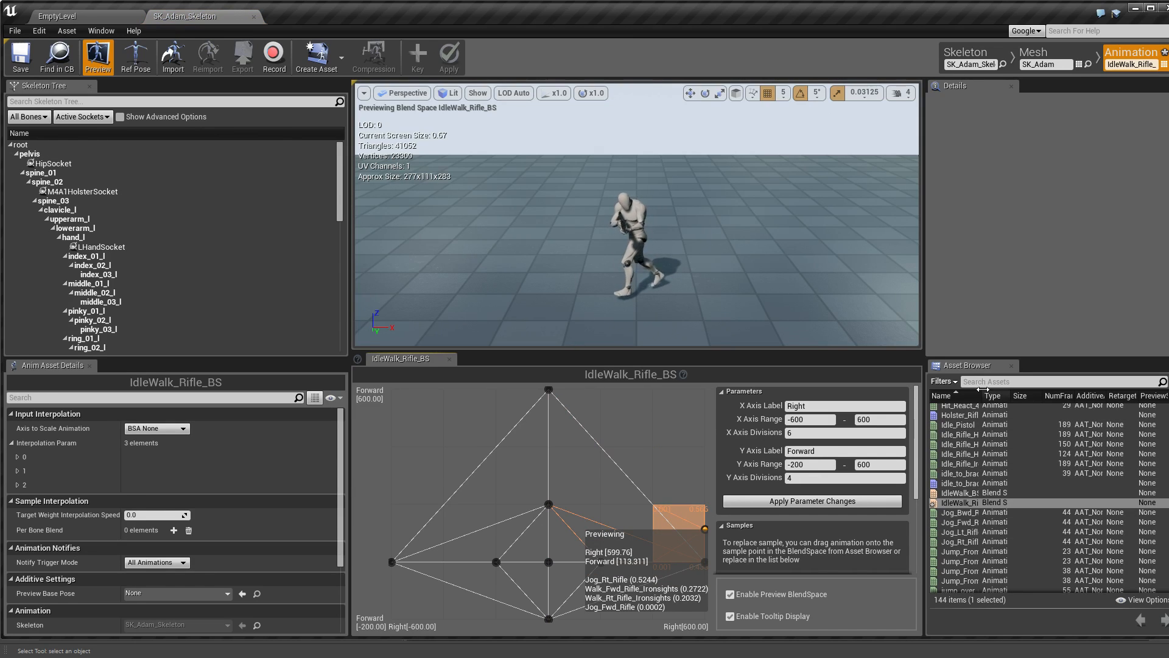
pyautogui.moveTo(982, 396); pyautogui.dragTo(1071, 400)
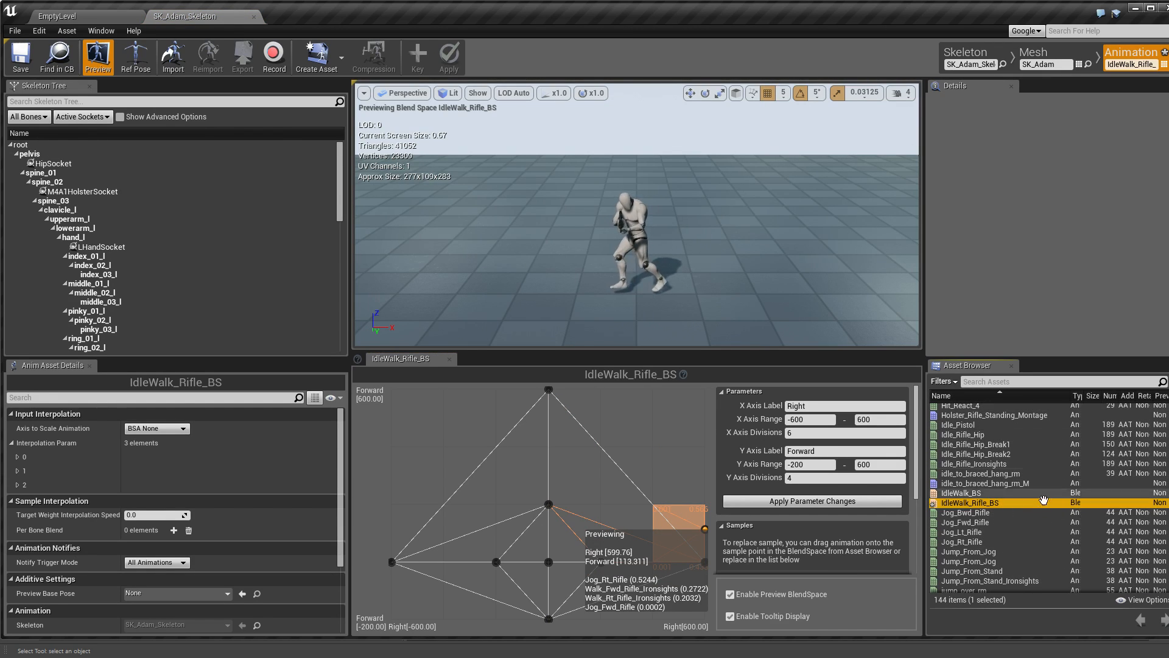
pyautogui.click(998, 383)
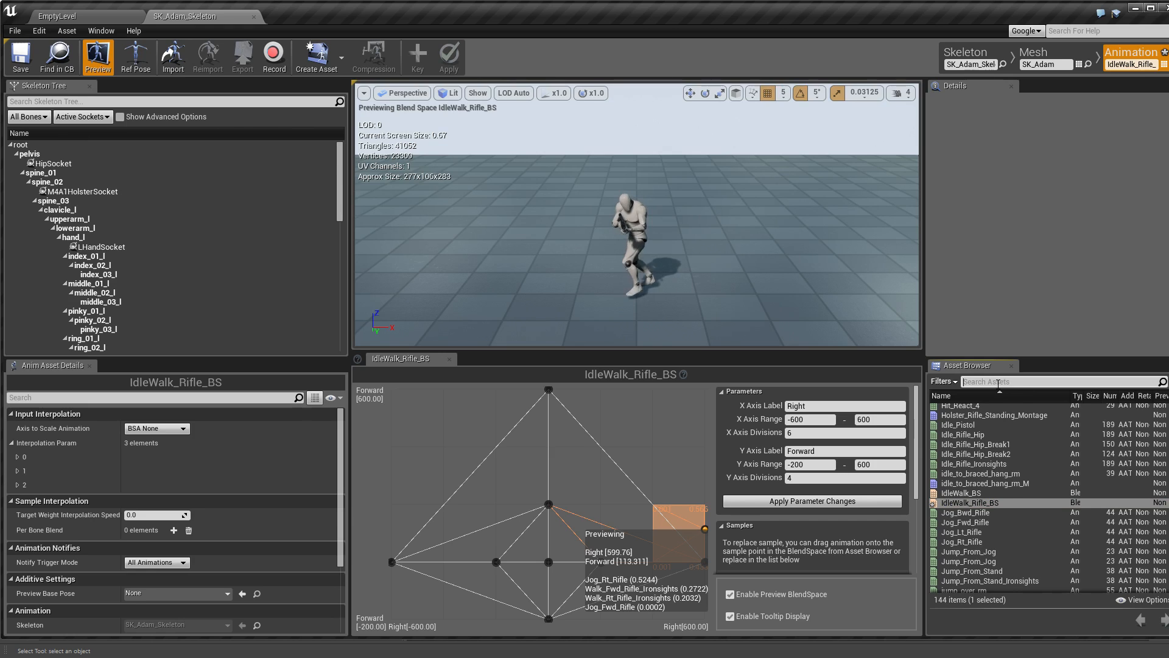
pyautogui.write('rt')
pyautogui.moveTo(1011, 495); pyautogui.dragTo(602, 503)
# Play the level from the editor, test the aimed diagonal walk in third and first person, and end the play session
pyautogui.click(103, 22)
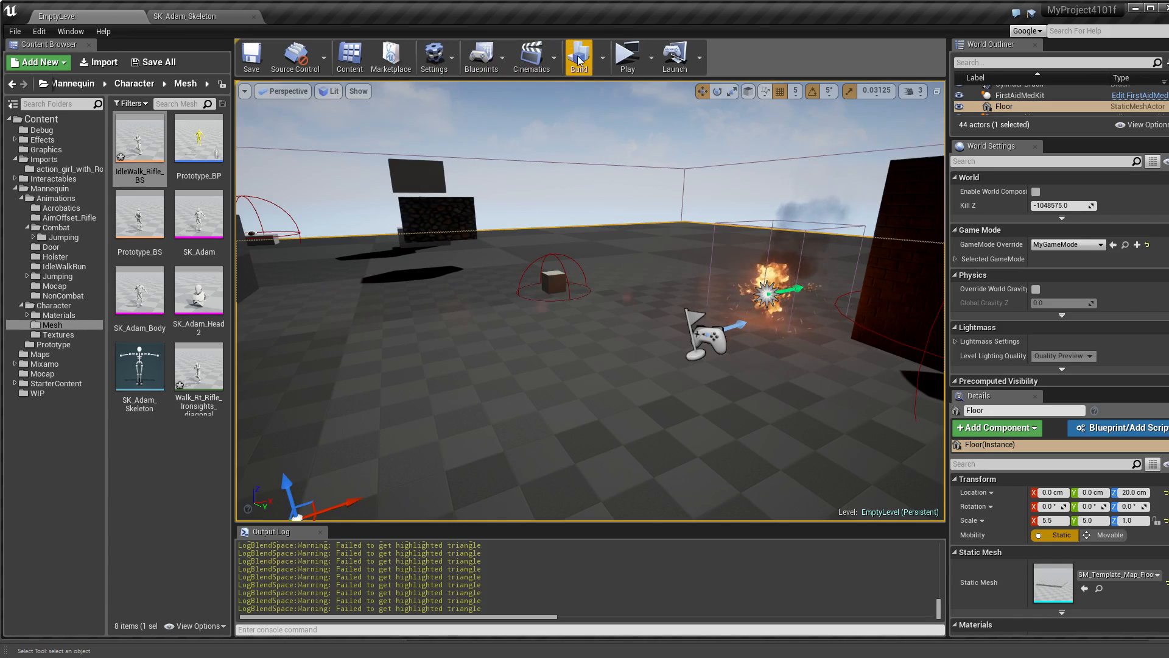
pyautogui.click(627, 53)
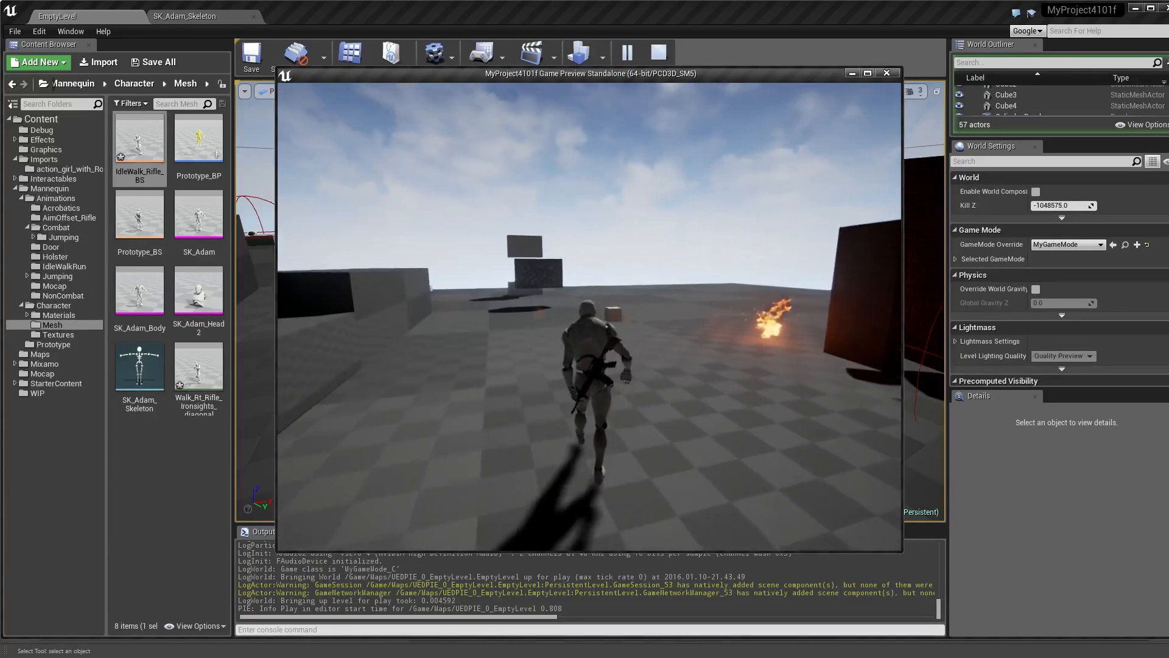
pyautogui.press('w')
pyautogui.press('w')
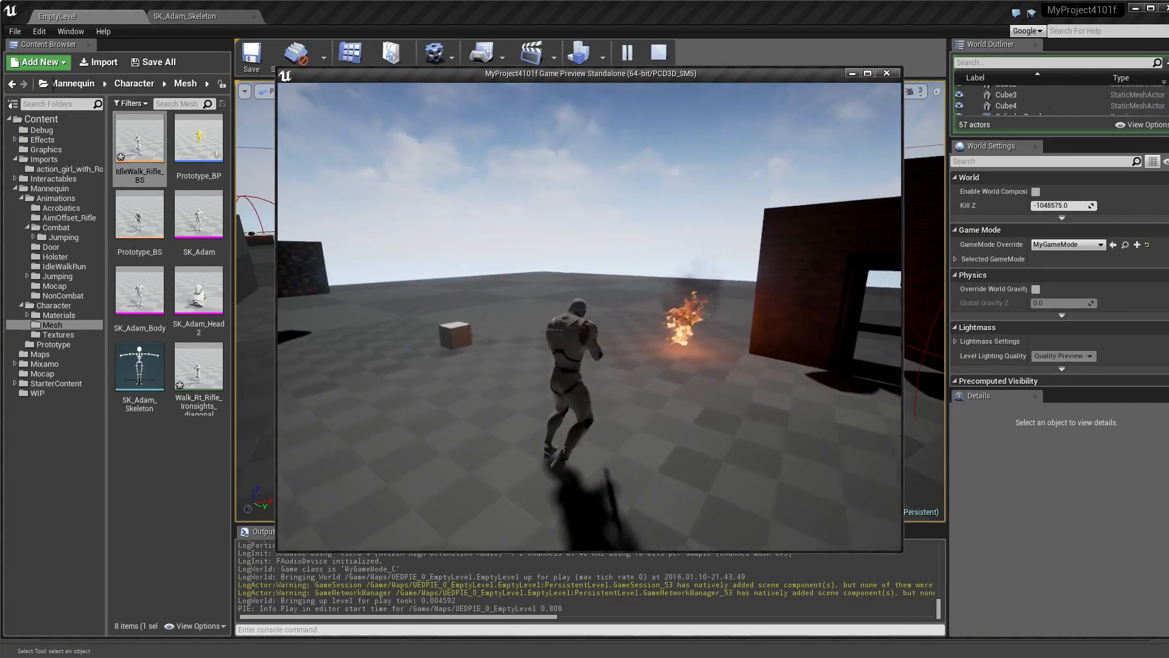
pyautogui.press('w')
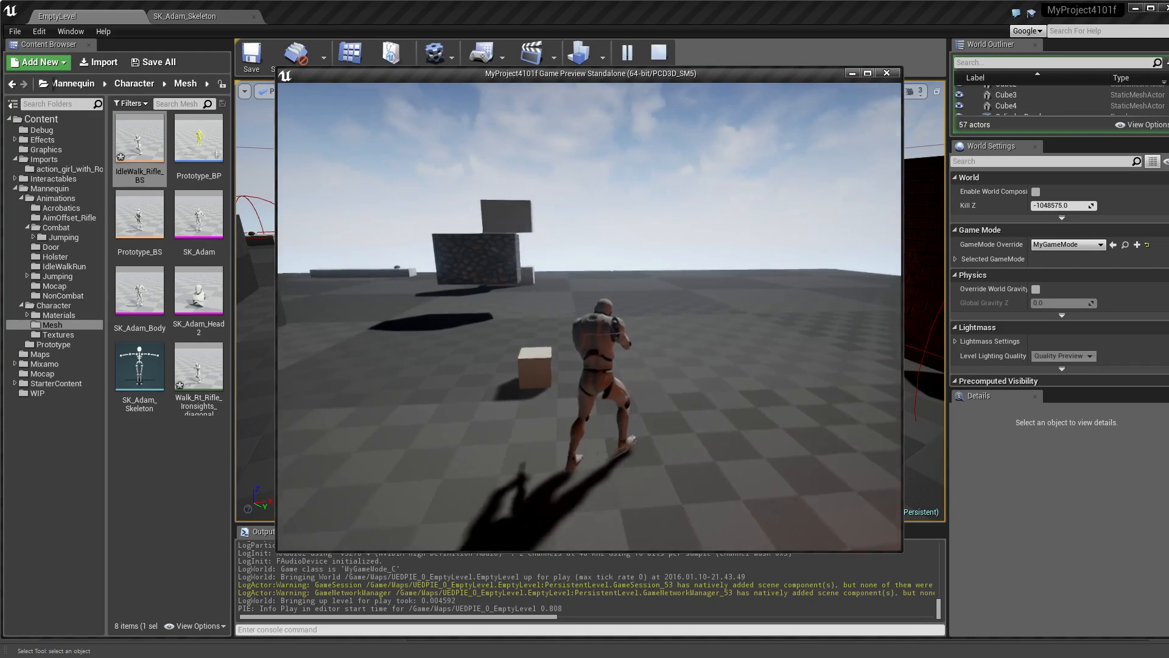
pyautogui.press('w')
pyautogui.scroll(3, 590, 317)
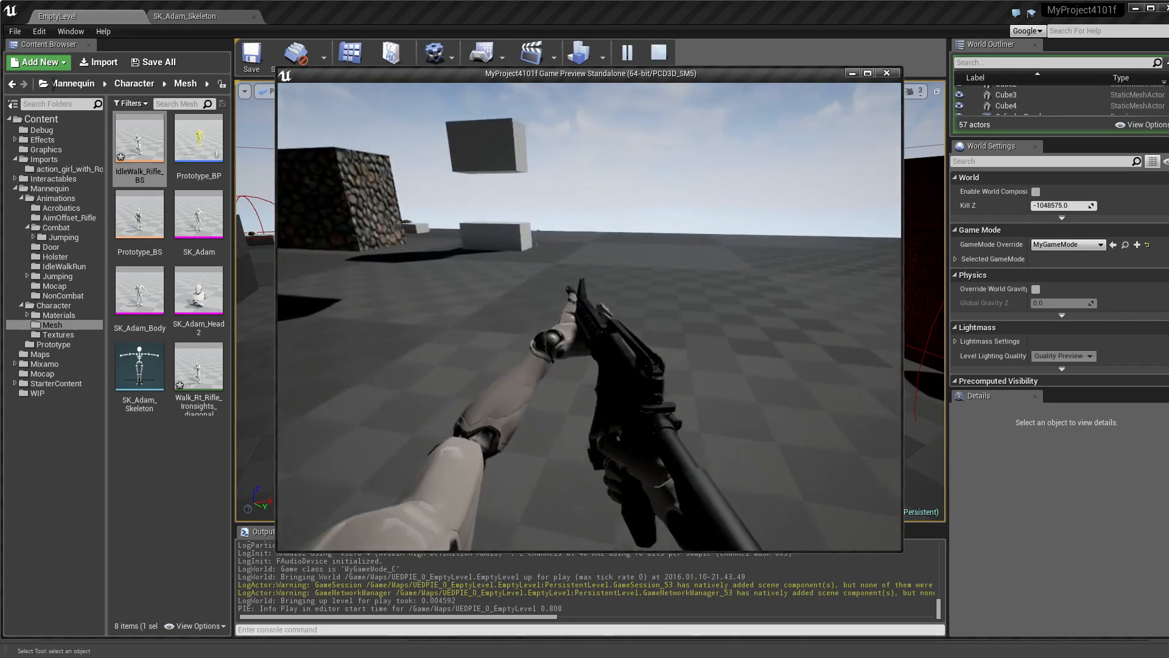
pyautogui.press('w')
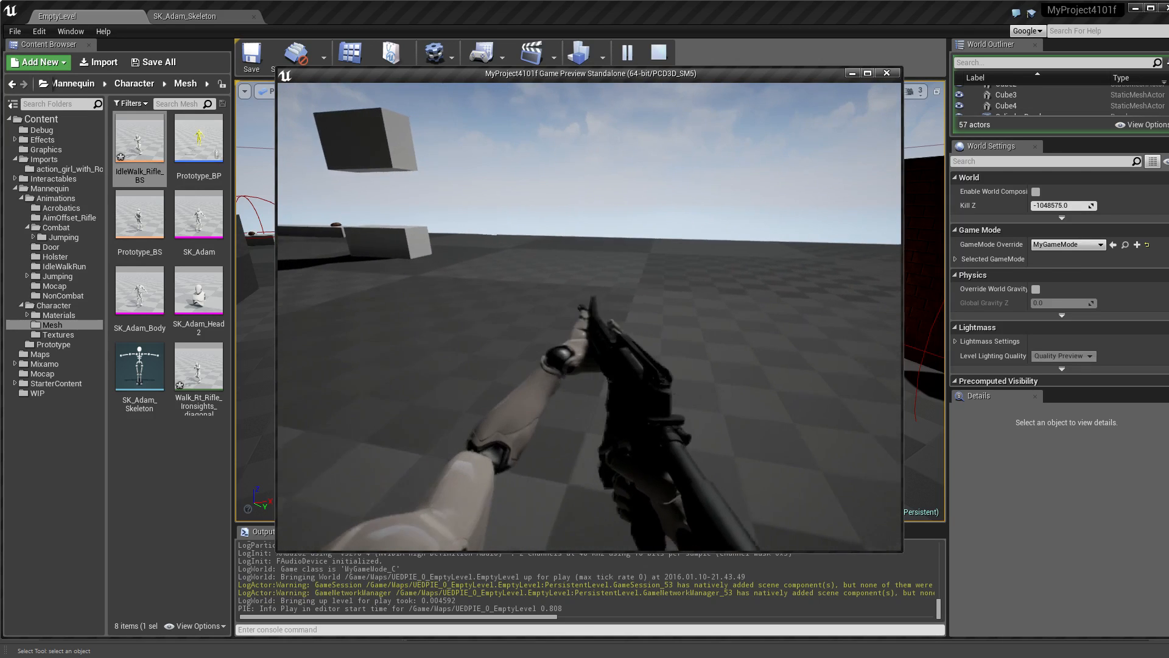
pyautogui.press('w')
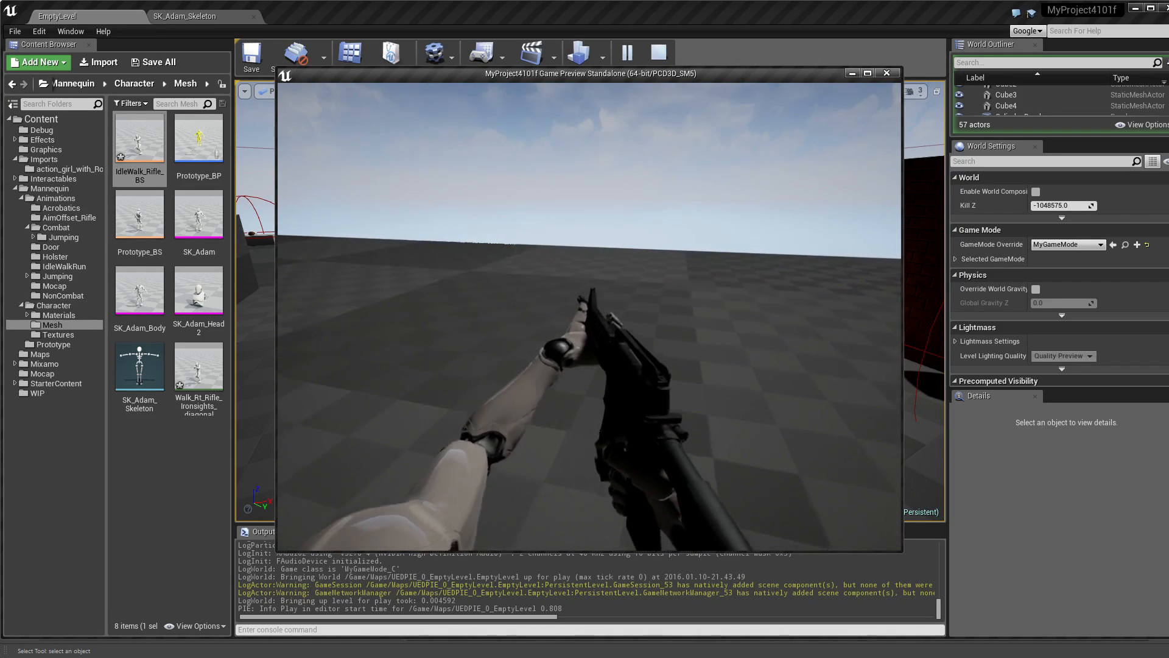
pyautogui.press('w')
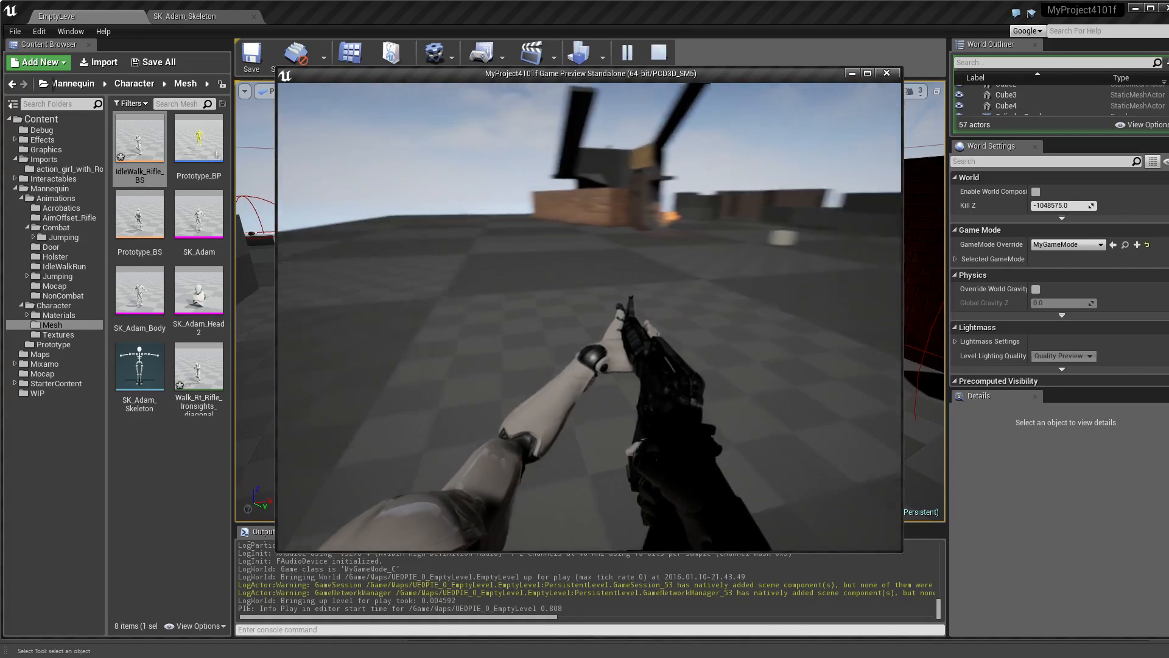
pyautogui.press('w')
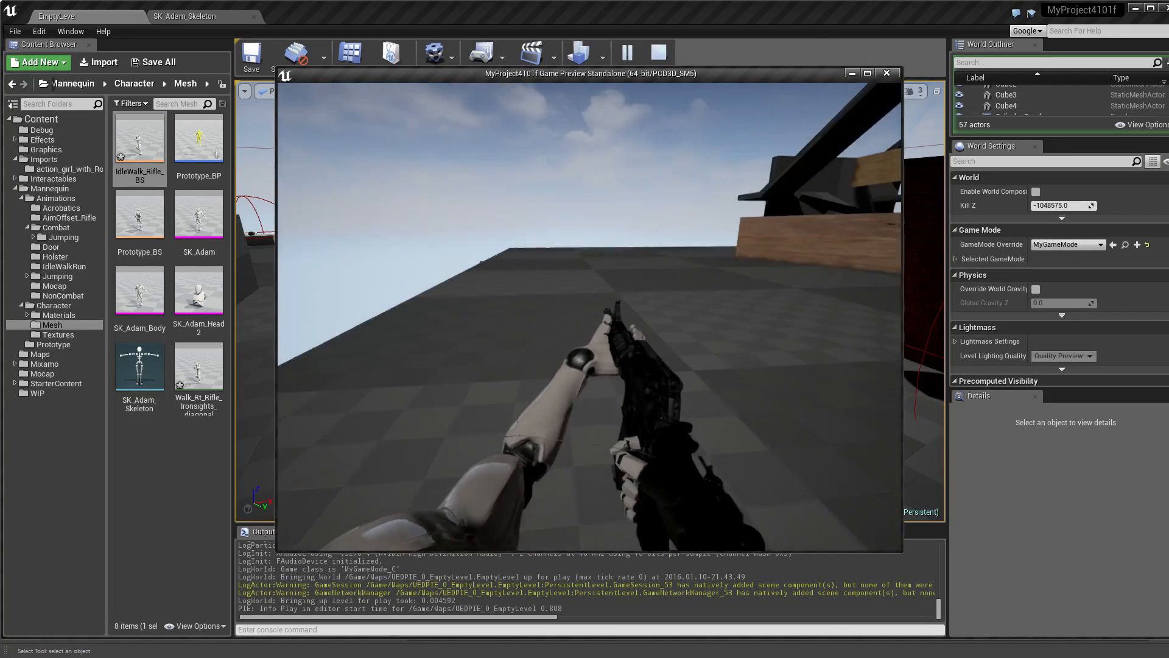
pyautogui.press('Escape')
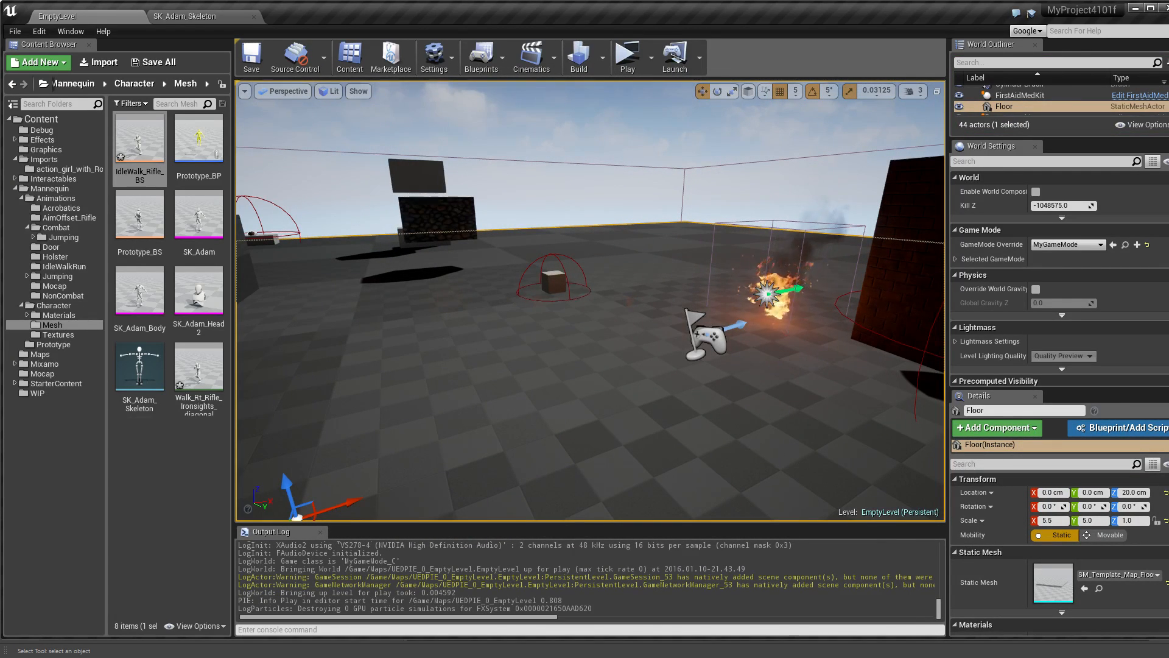
# Switch back to Maya and lower the spine_01 joint's whole Rotate Y curve to about 3.8 at frame 56
pyautogui.hotkey('alt', 'Tab')
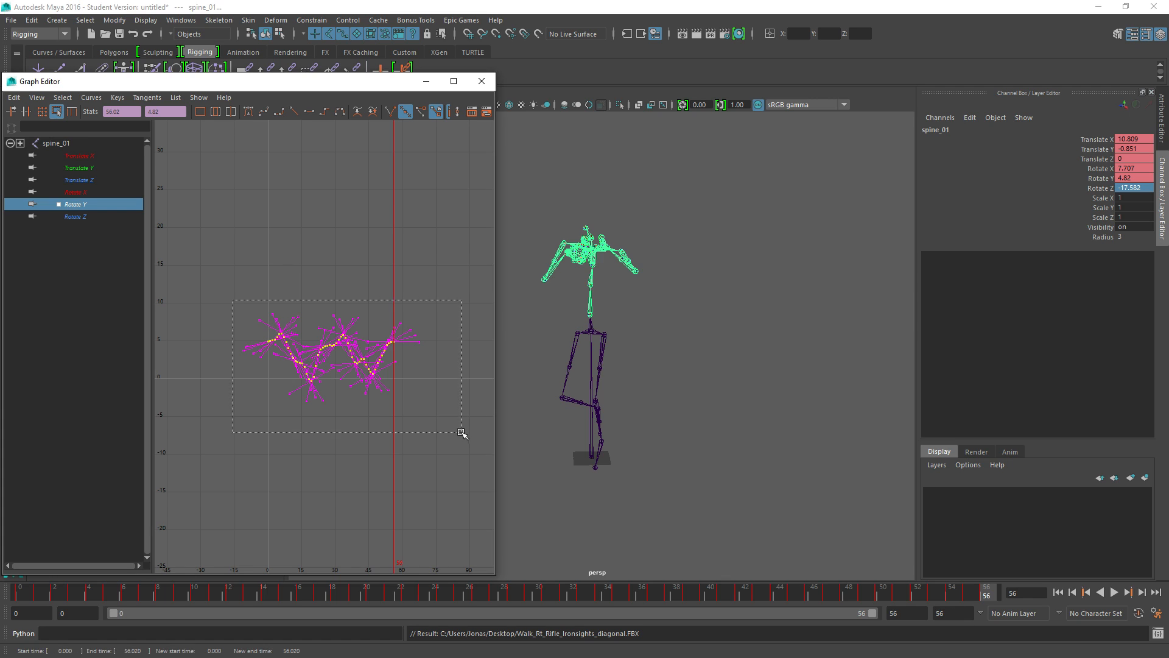
pyautogui.press('r')
pyautogui.moveTo(330, 369); pyautogui.dragTo(294, 374, button='middle')
# Lower all Rotate X keys of the spine_01 joint together to about 6.4 at frame 56
pyautogui.click(71, 193)
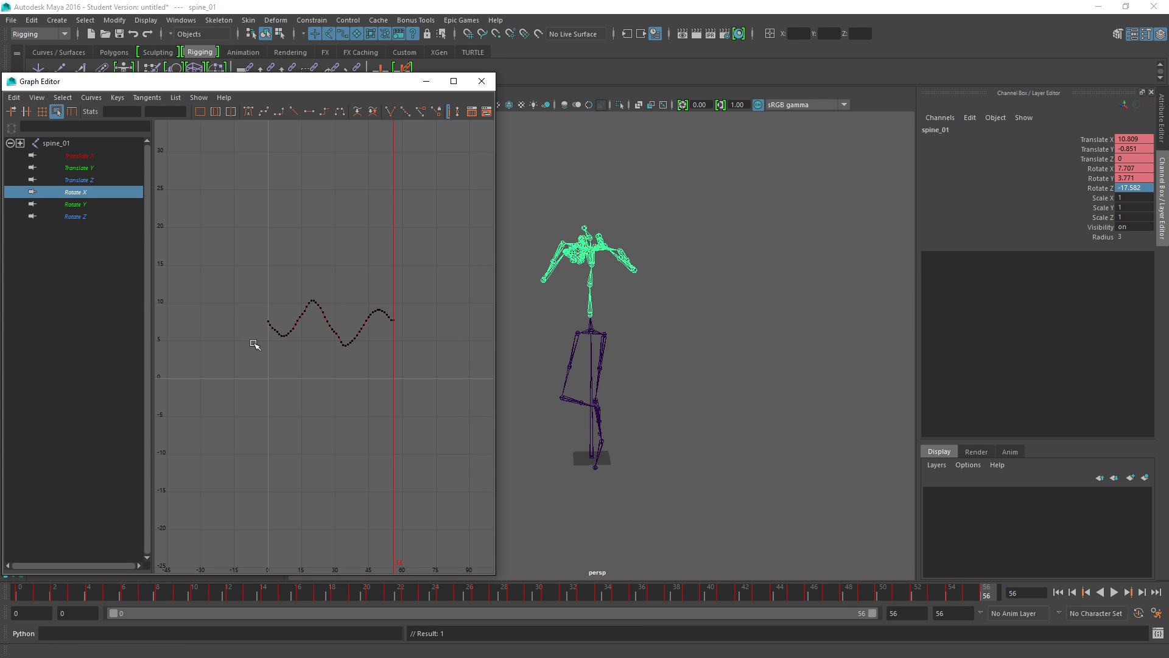
pyautogui.moveTo(231, 293); pyautogui.dragTo(418, 381)
pyautogui.moveTo(330, 326); pyautogui.dragTo(326, 342, button='middle')
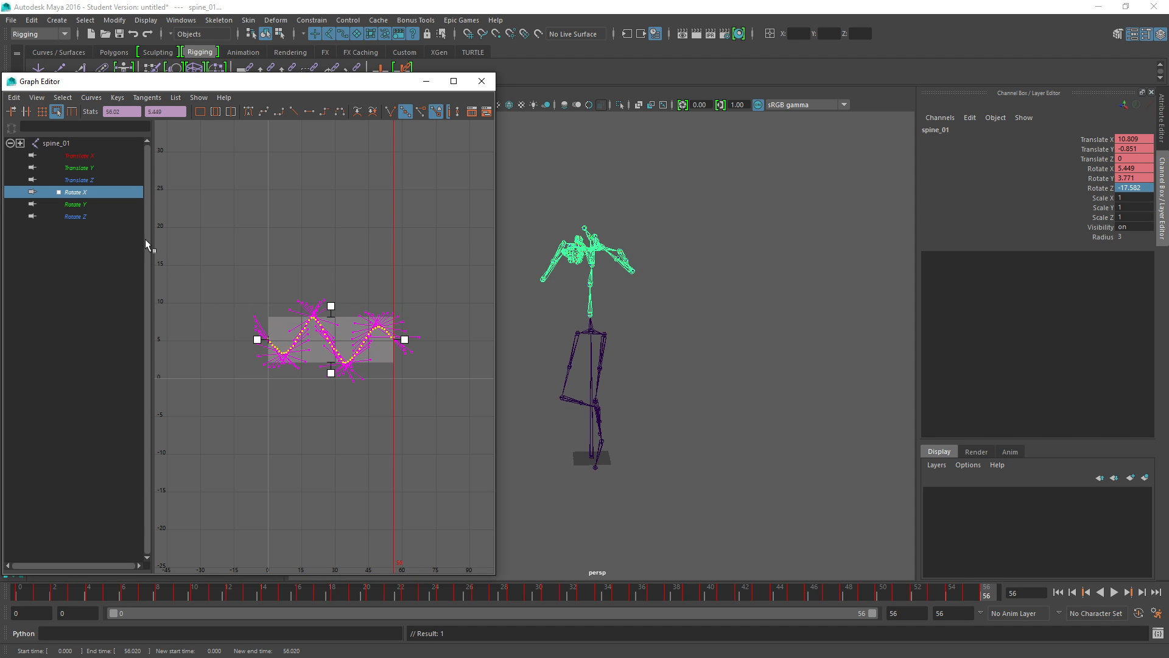
pyautogui.moveTo(353, 357); pyautogui.dragTo(352, 349, button='middle')
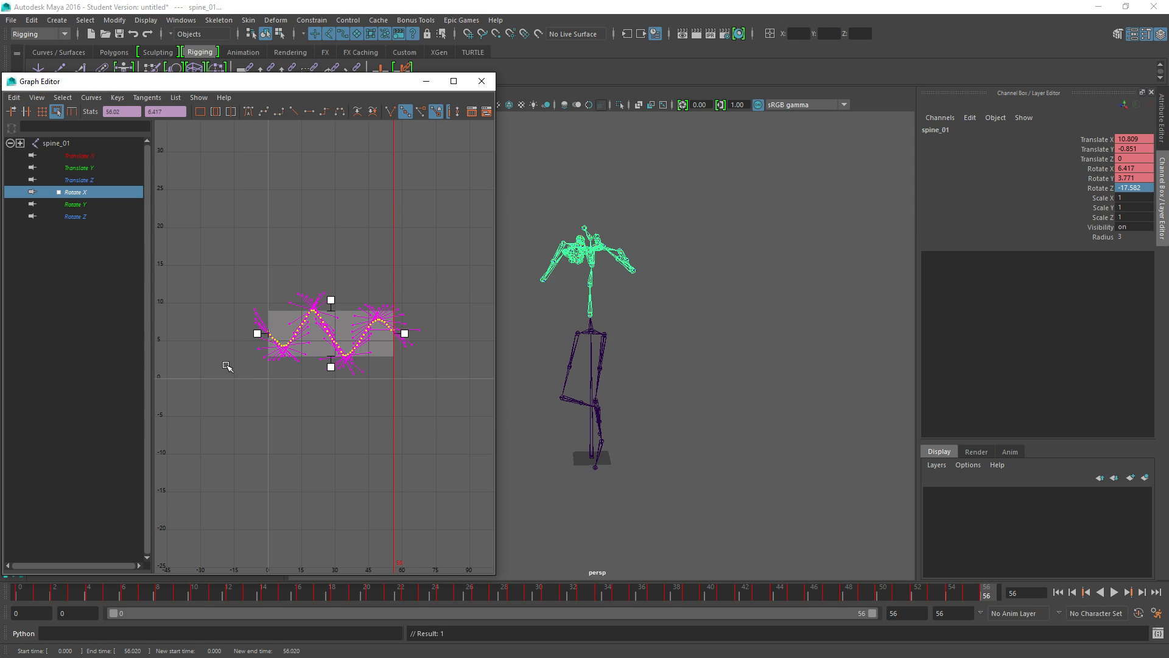
# Lower the spine_02 joint's whole Rotate X curve to about -8.5 at frame 56
pyautogui.press('Down')
pyautogui.click(88, 192)
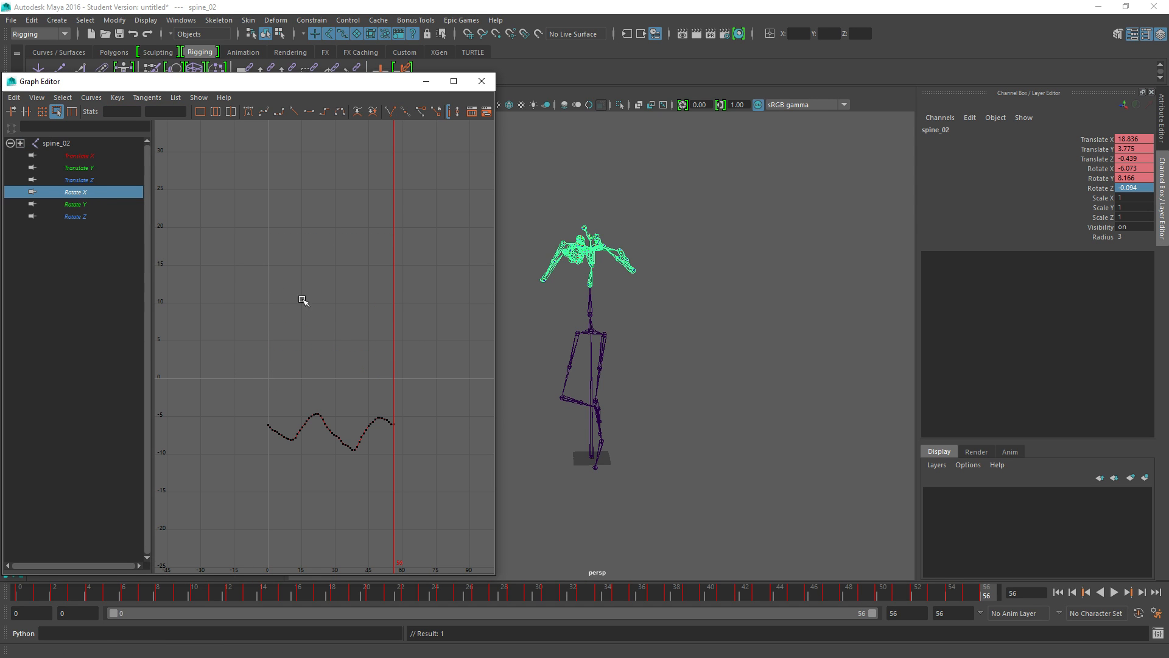
pyautogui.moveTo(234, 388); pyautogui.dragTo(409, 471)
pyautogui.moveTo(323, 437); pyautogui.dragTo(327, 457)
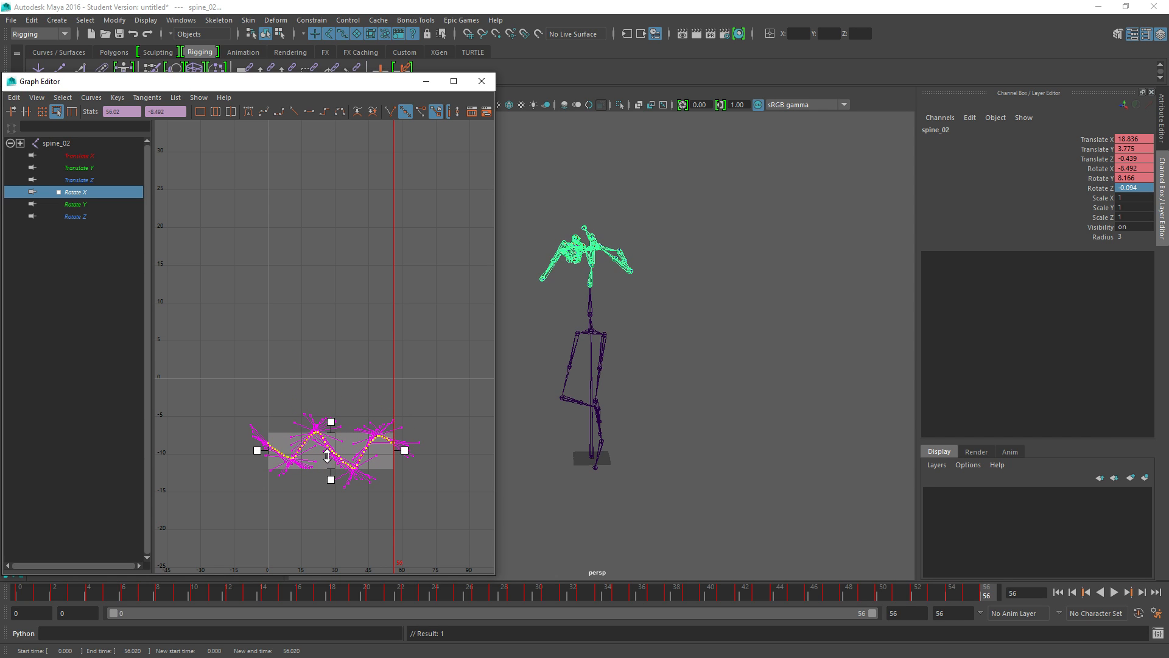
# Lower the spine_03 joint's whole Rotate X curve to about -8.6 at frame 56
pyautogui.press('Down')
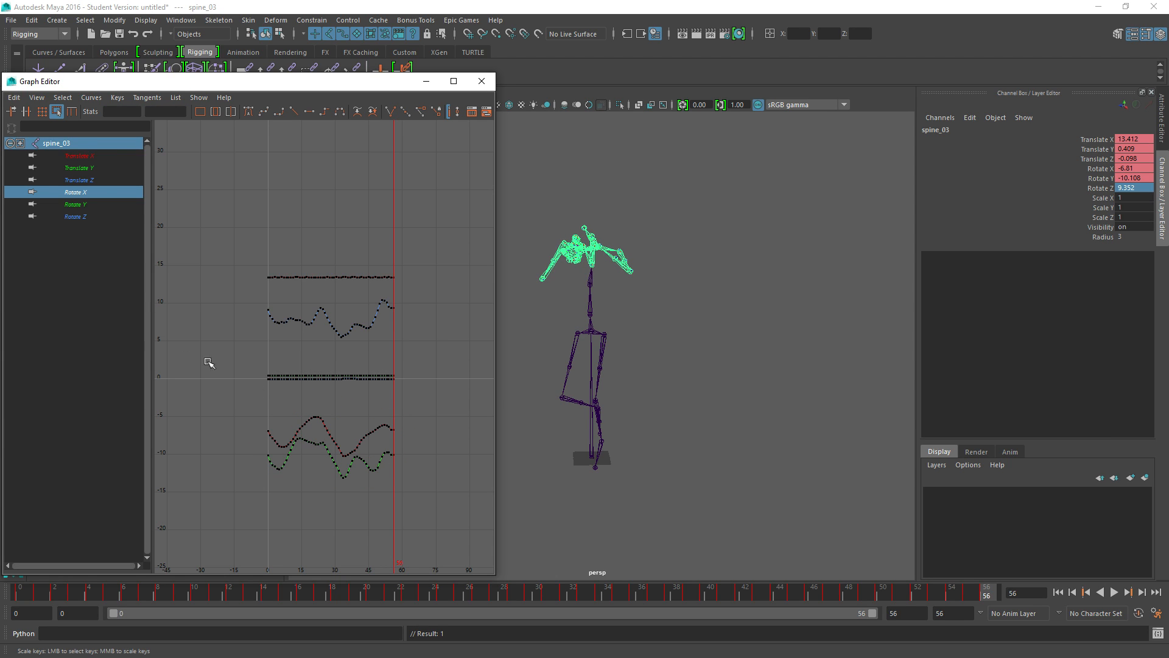
pyautogui.click(83, 193)
pyautogui.moveTo(407, 496); pyautogui.dragTo(407, 496)
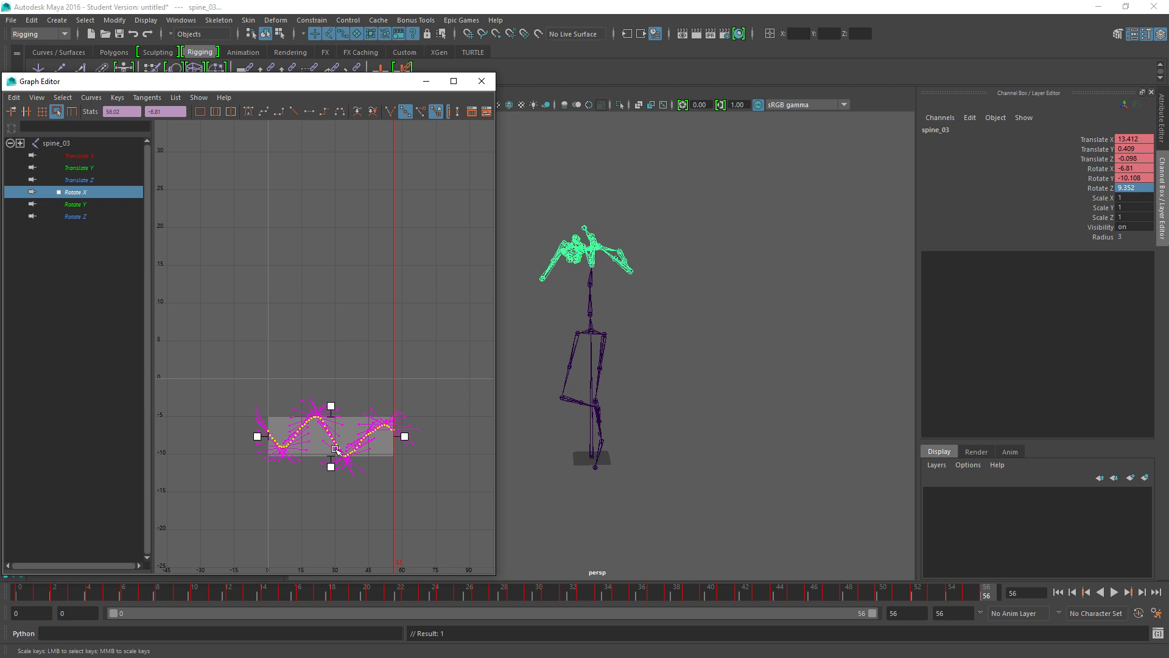
pyautogui.keyDown('shift'); pyautogui.moveTo(335, 450); pyautogui.dragTo(337, 462, button='middle'); pyautogui.keyUp('shift')
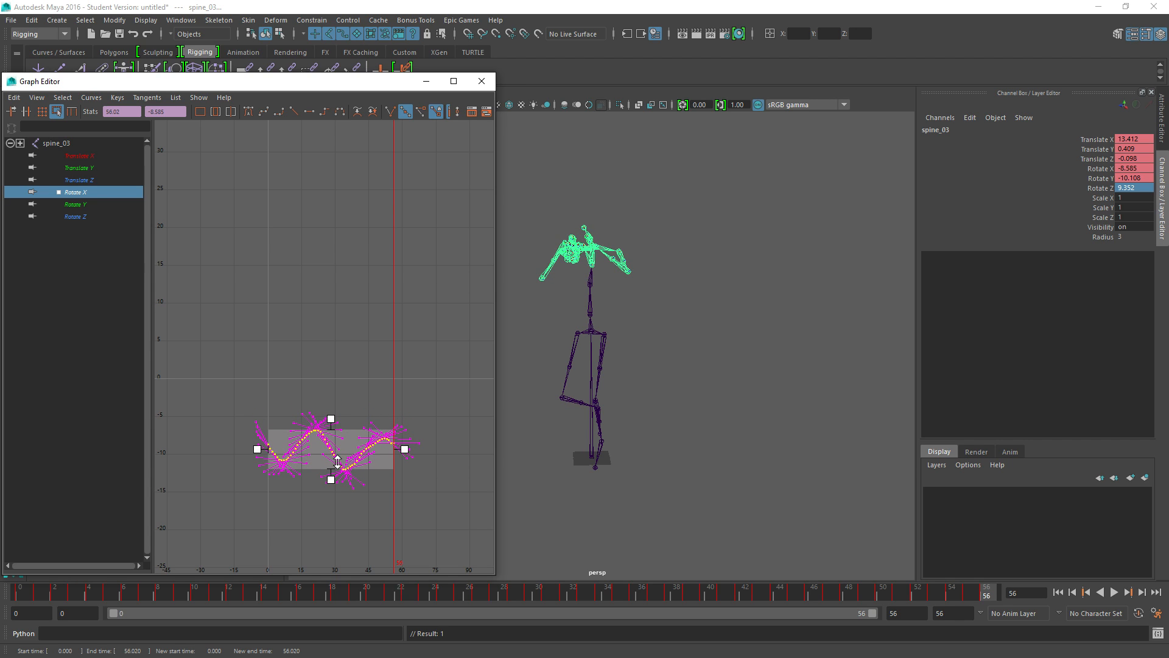
# Clear the joint selection and export the whole scene as FBX over Walk_Rt_Rifle_Ironsights_diagonal.FBX, replacing the existing file
pyautogui.click(626, 429)
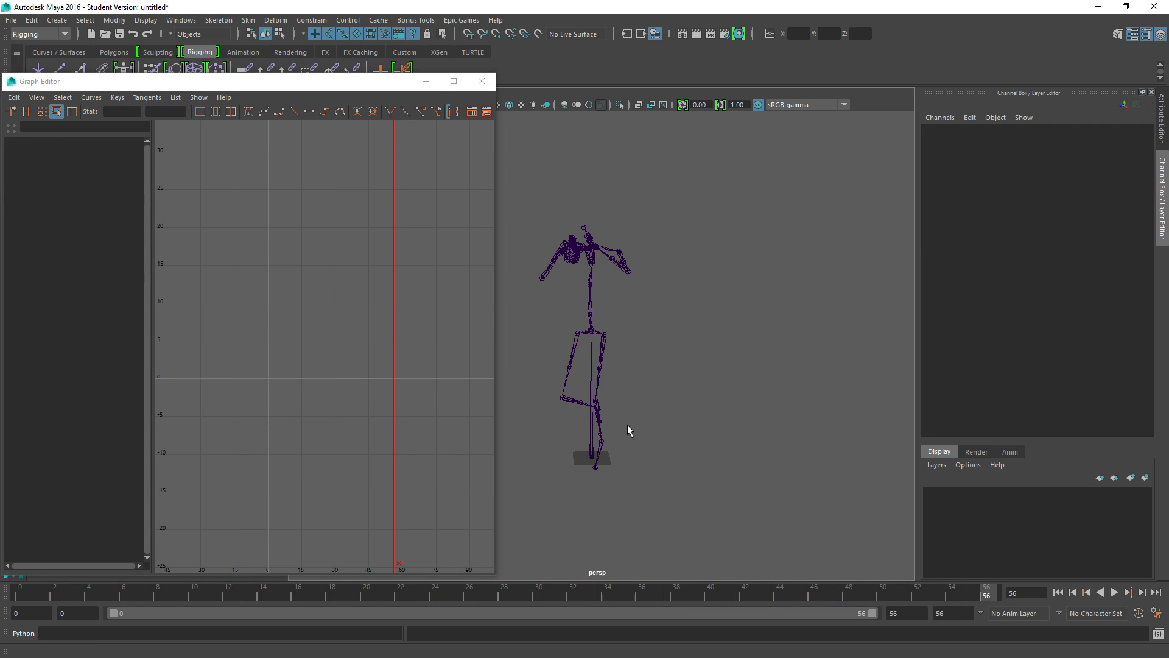
pyautogui.click(11, 20)
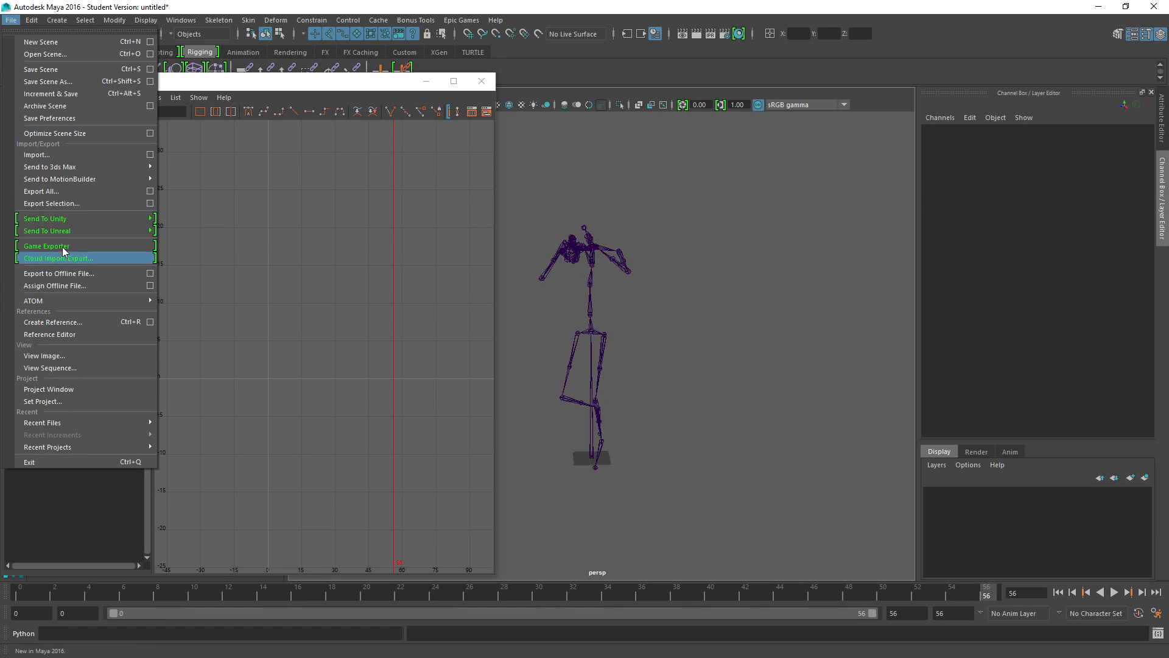
pyautogui.click(41, 192)
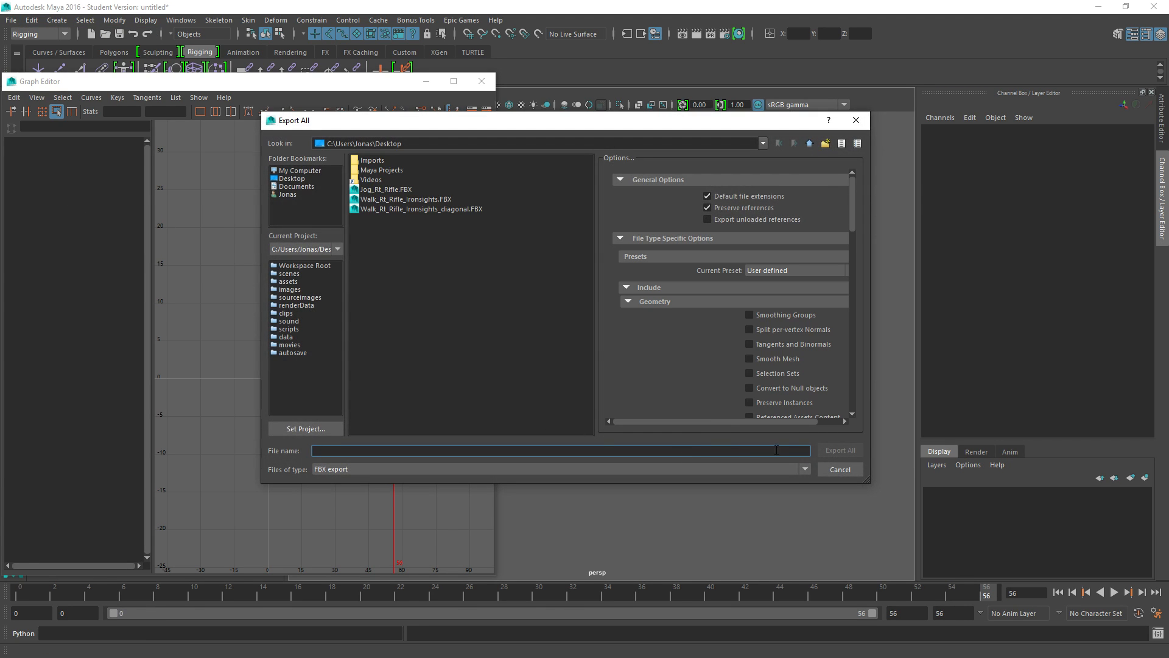
pyautogui.click(388, 209)
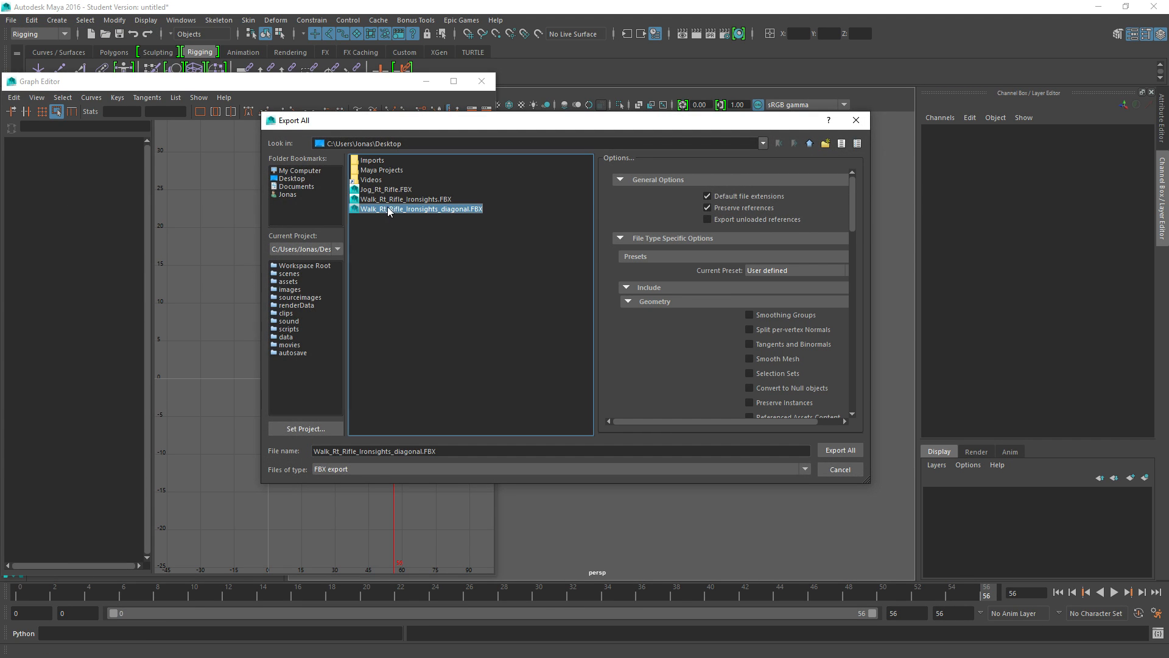
pyautogui.click(842, 453)
pyautogui.click(541, 320)
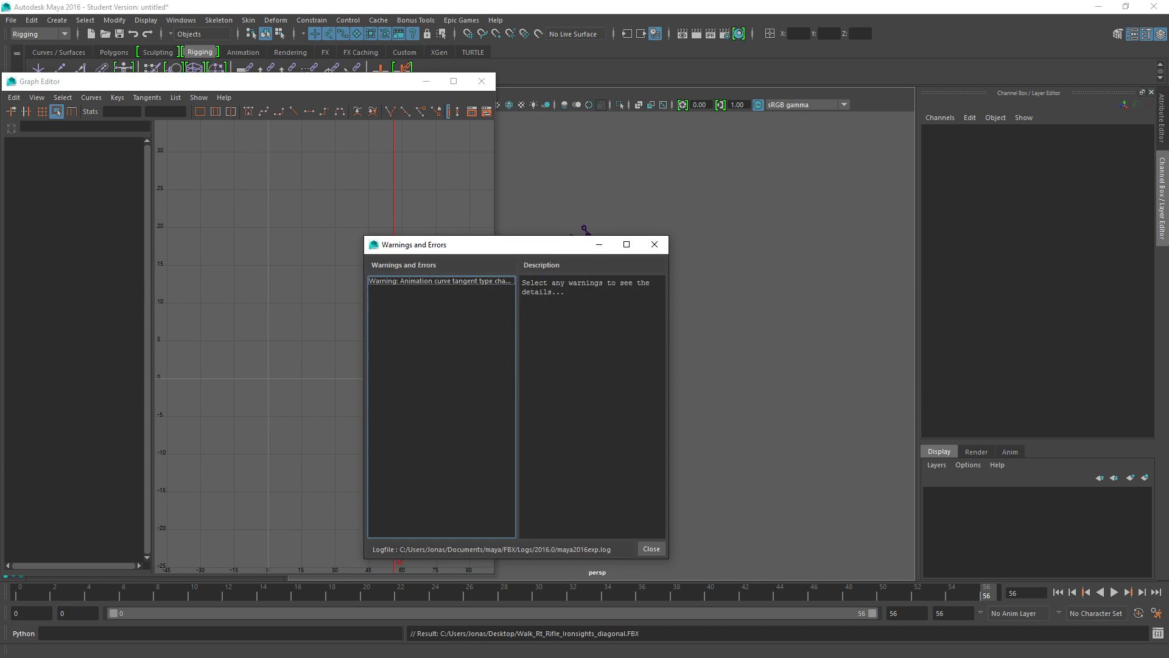
pyautogui.click(660, 550)
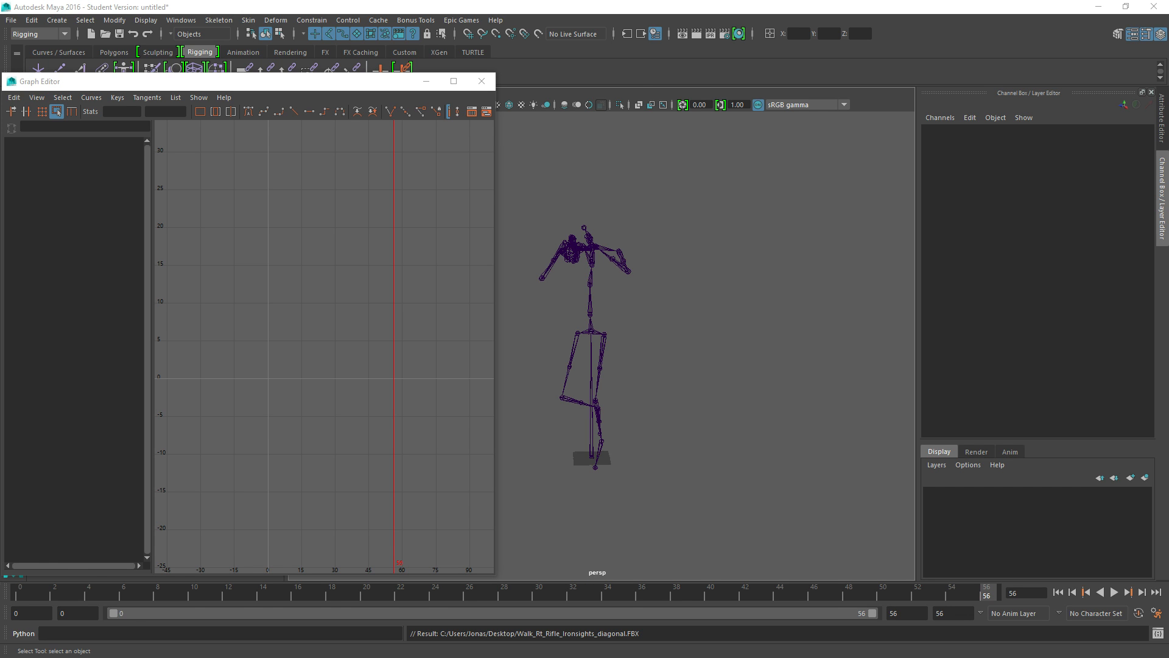
# Switch to Unreal, reimport the Walk_Rt_Rifle_Ironsights_diagonal animation from its FBX and inspect it up close in an enlarged preview
pyautogui.hotkey('alt', 'Tab')
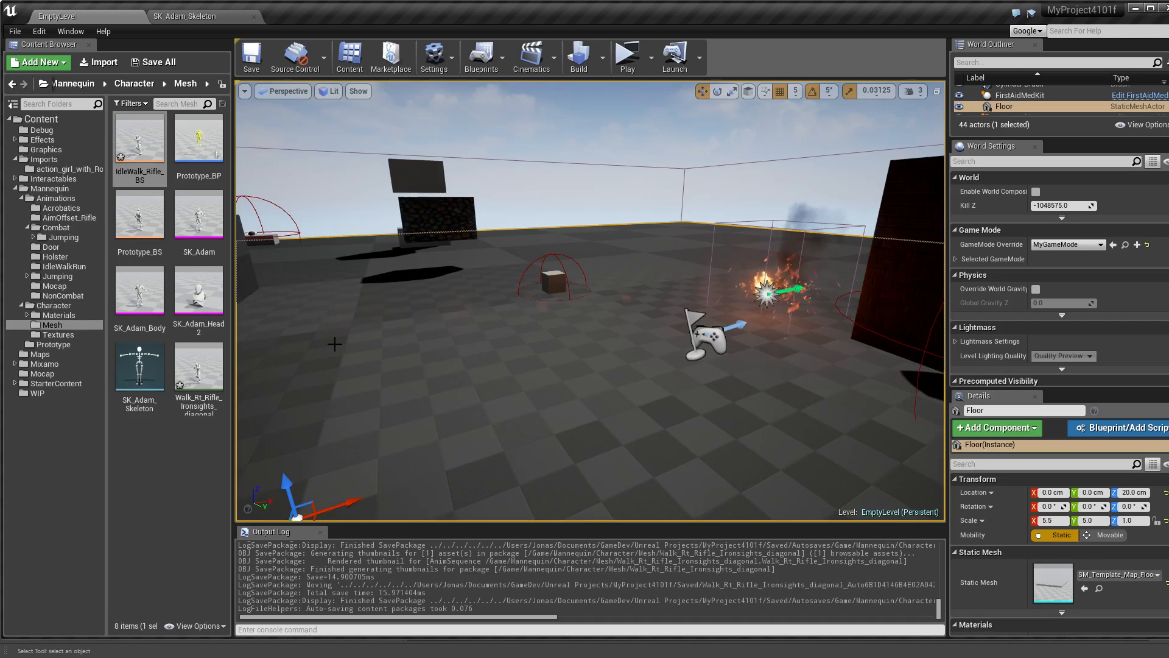
pyautogui.doubleClick(201, 371)
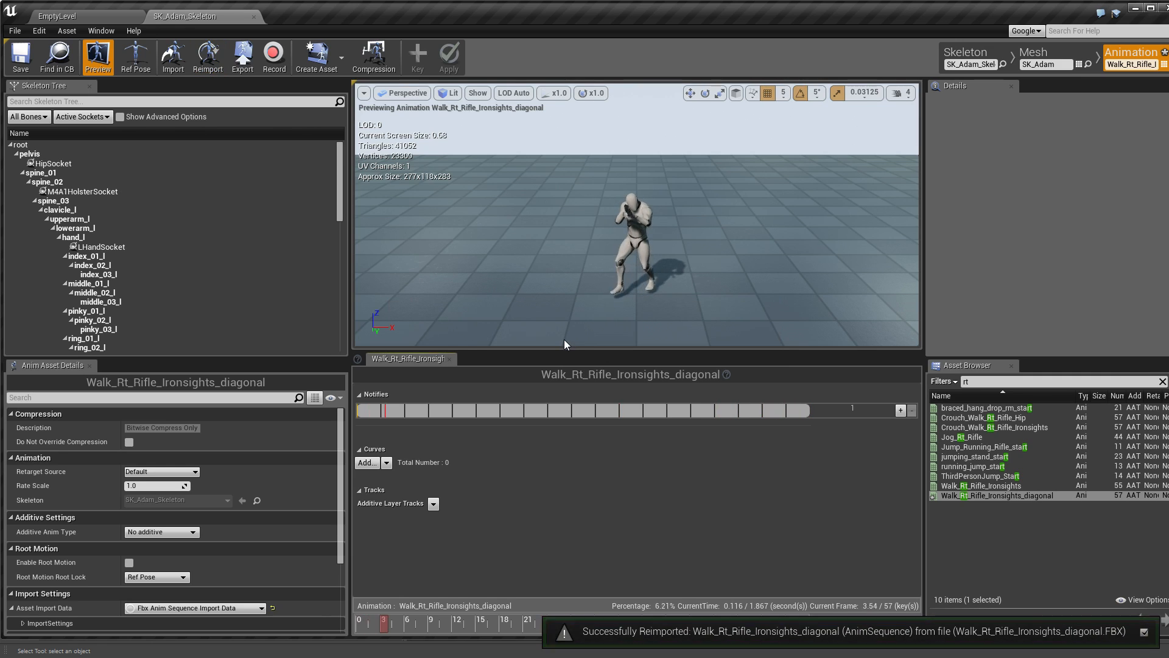
pyautogui.scroll(6, 641, 225)
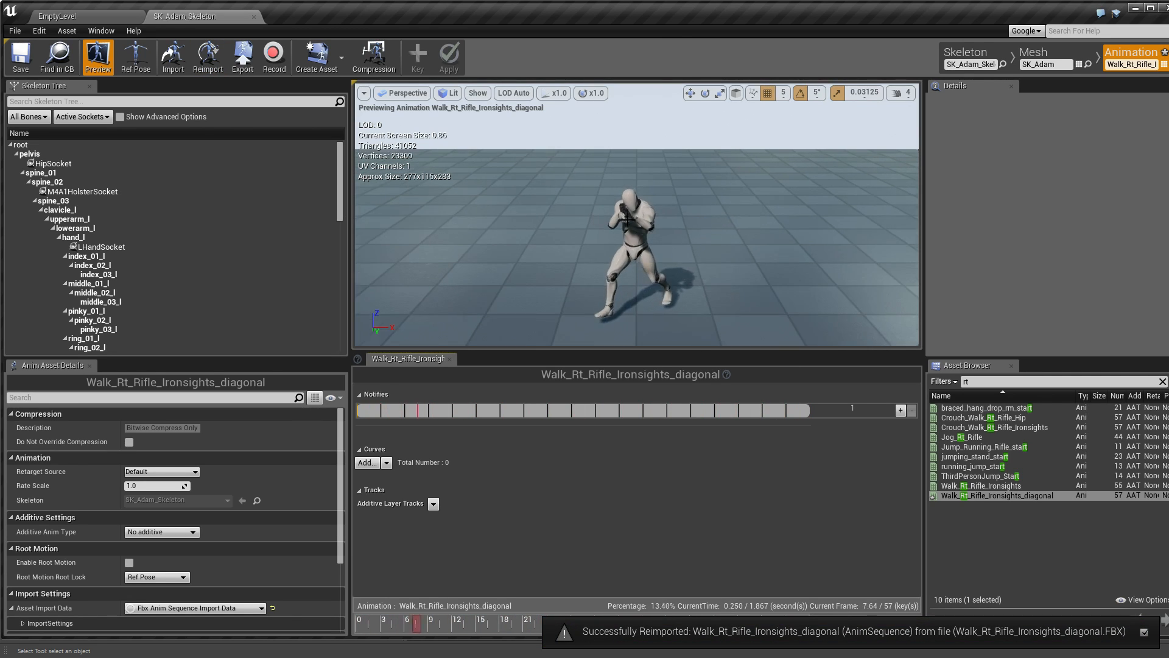
pyautogui.moveTo(791, 350); pyautogui.dragTo(792, 389)
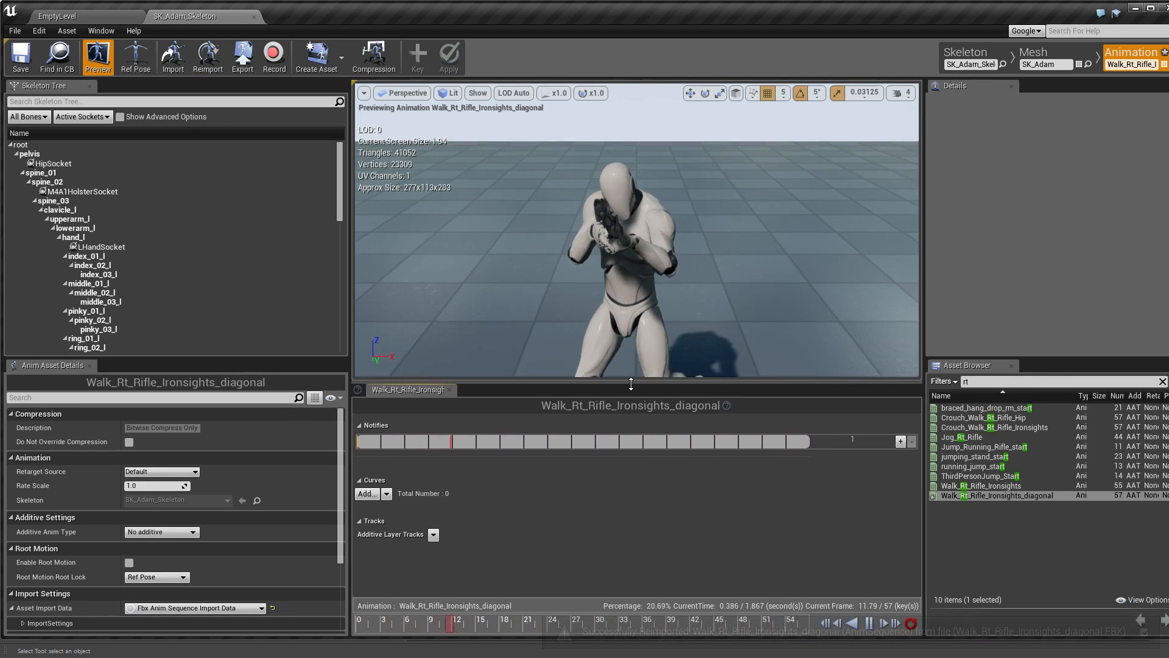
# Play EmptyLevel, test the aimed forward and diagonal rifle walk in first person, and end the play session
pyautogui.click(57, 16)
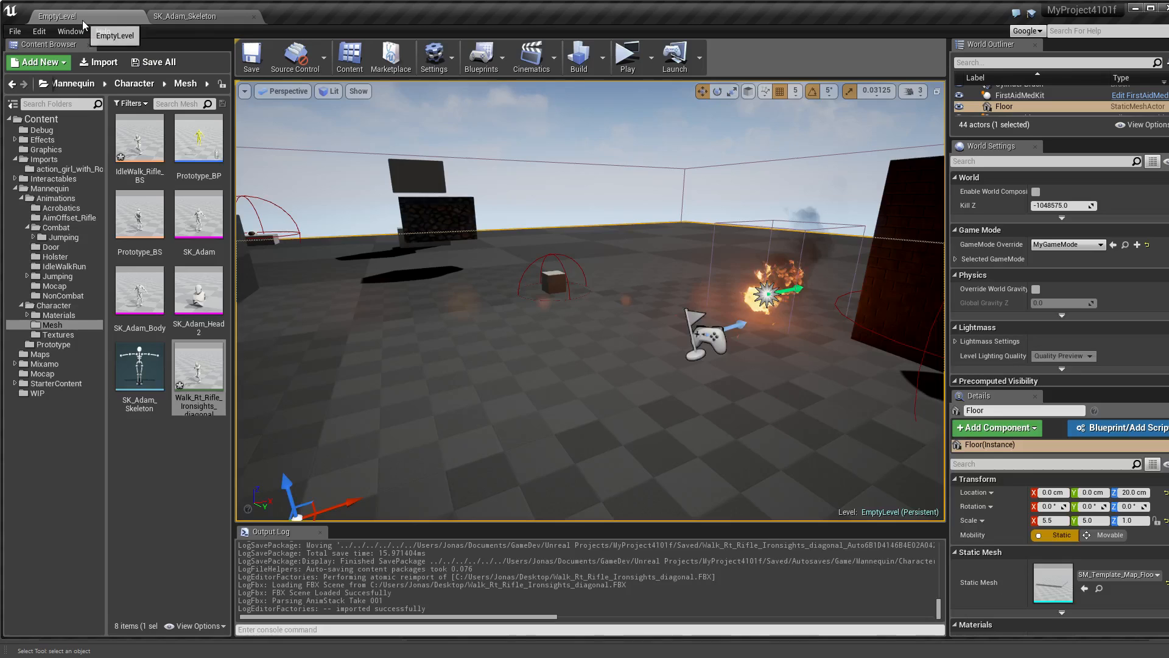
pyautogui.click(627, 52)
pyautogui.press('w')
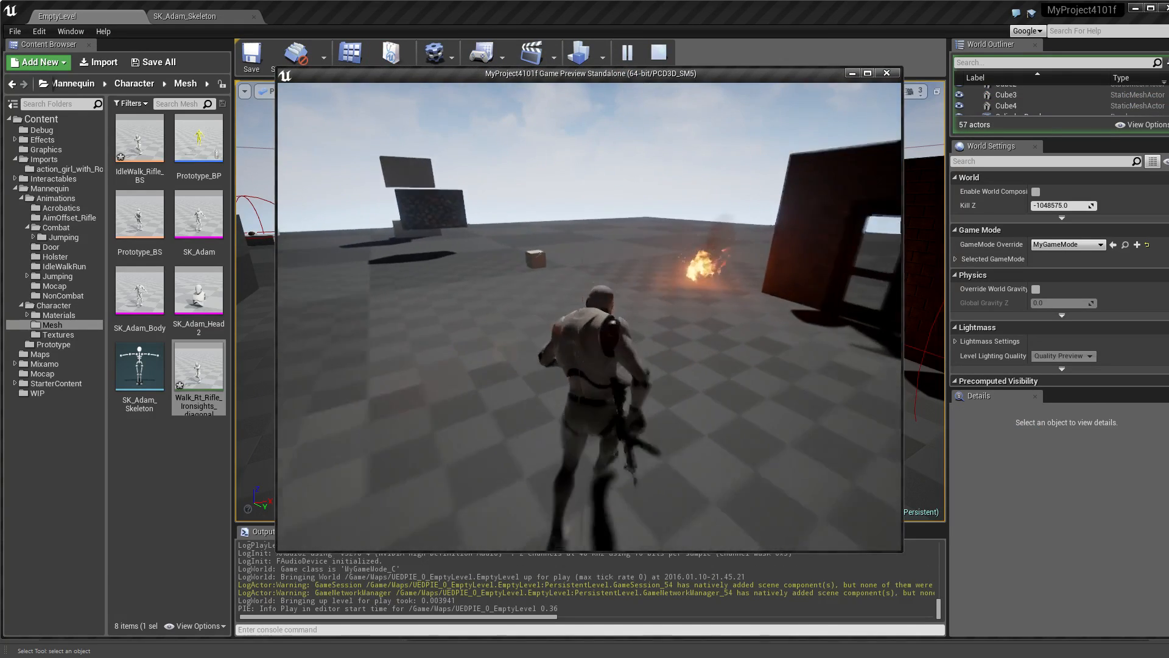
pyautogui.press('v')
pyautogui.press('w')
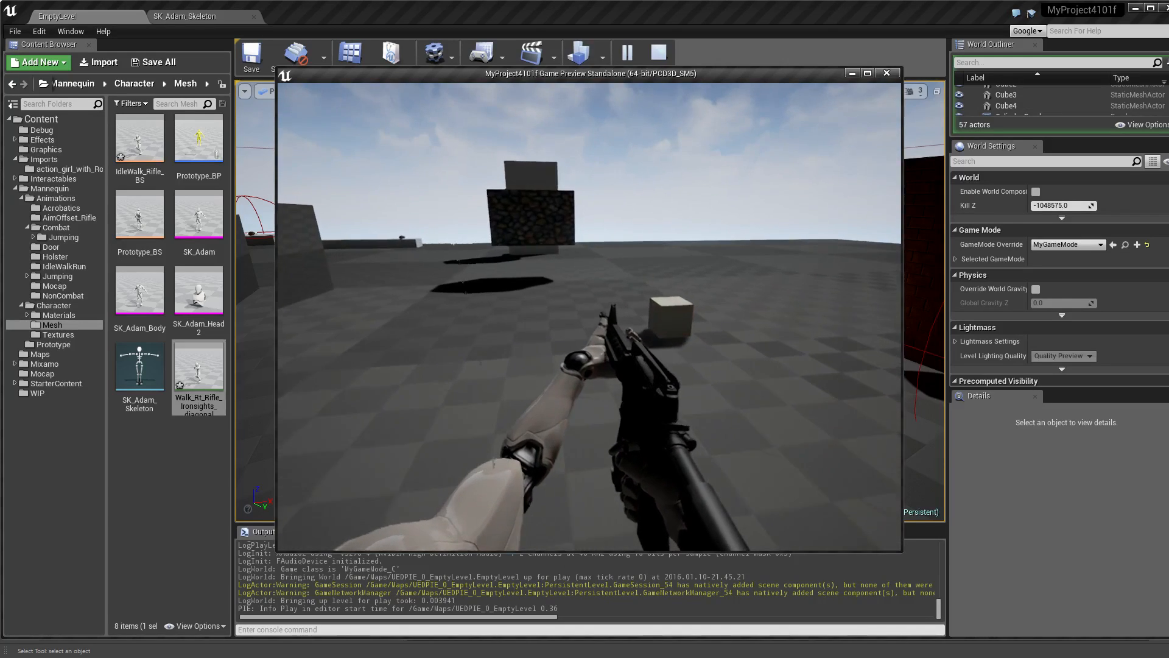
pyautogui.press('w')
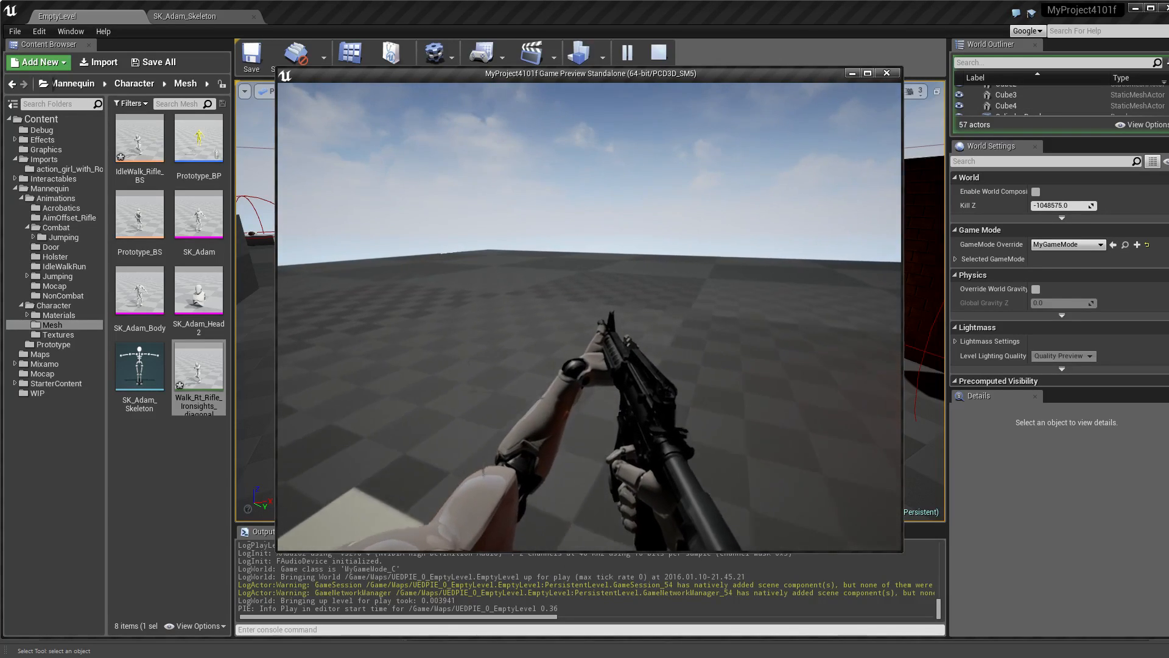
pyautogui.press('d')
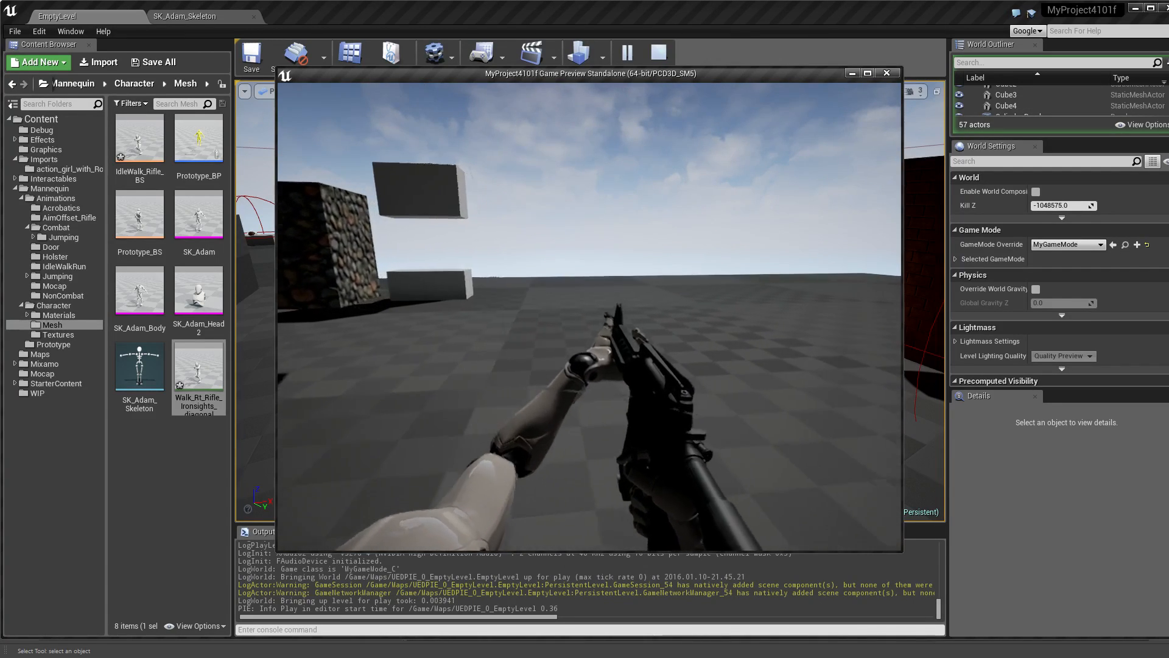
pyautogui.press('d')
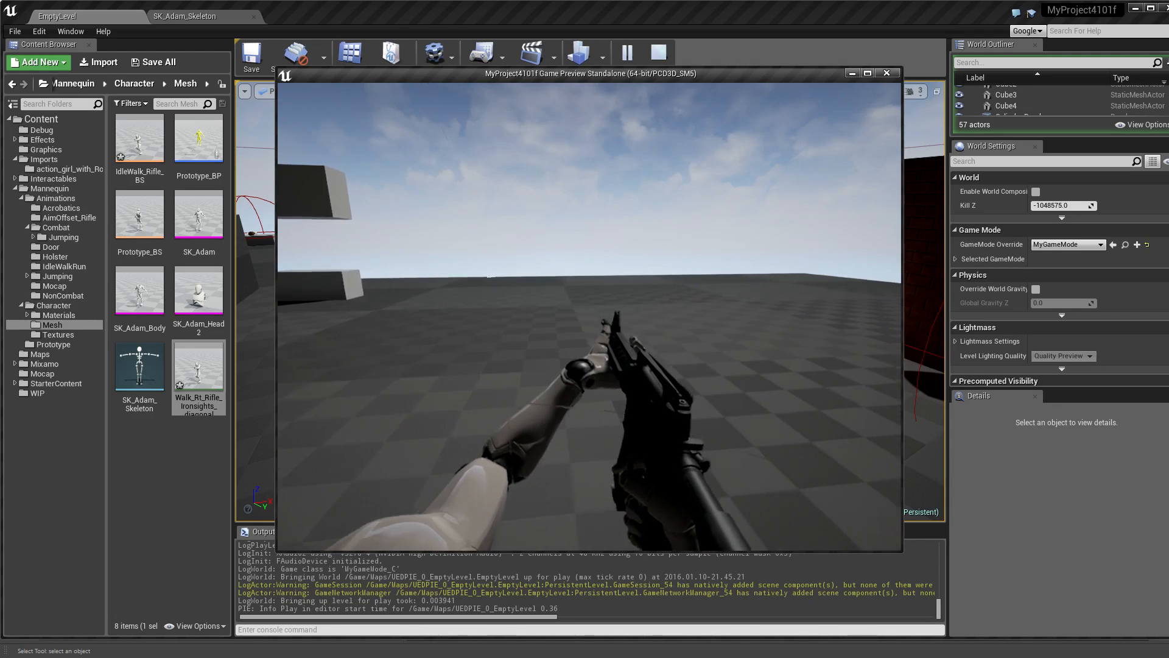
pyautogui.press('d')
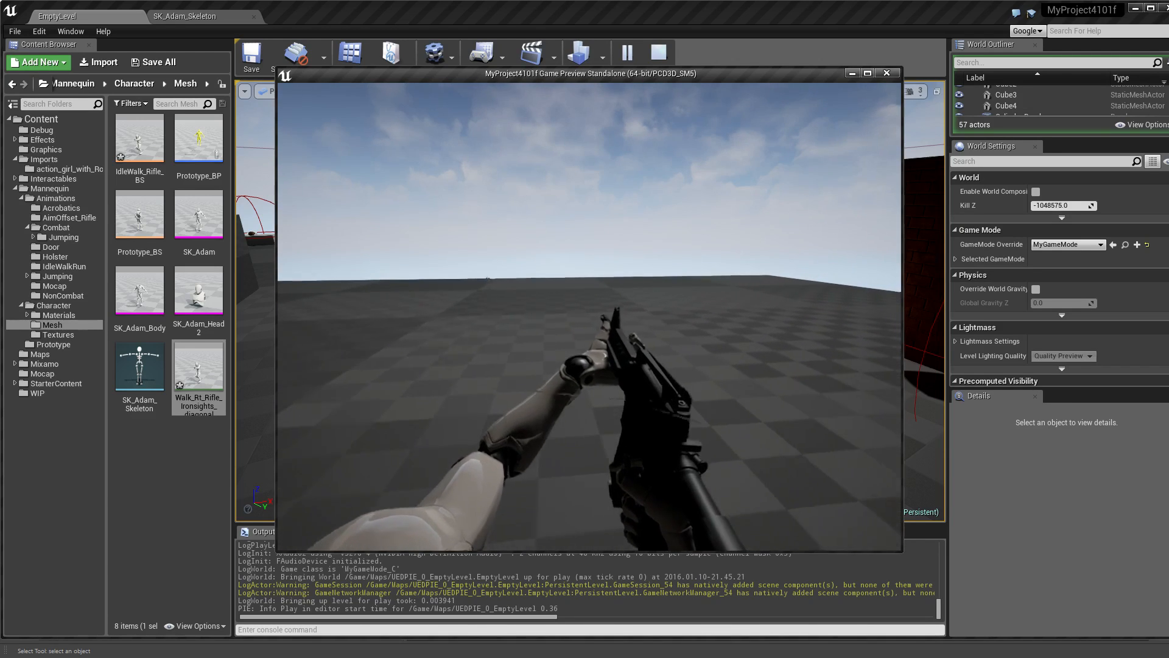
pyautogui.press('d')
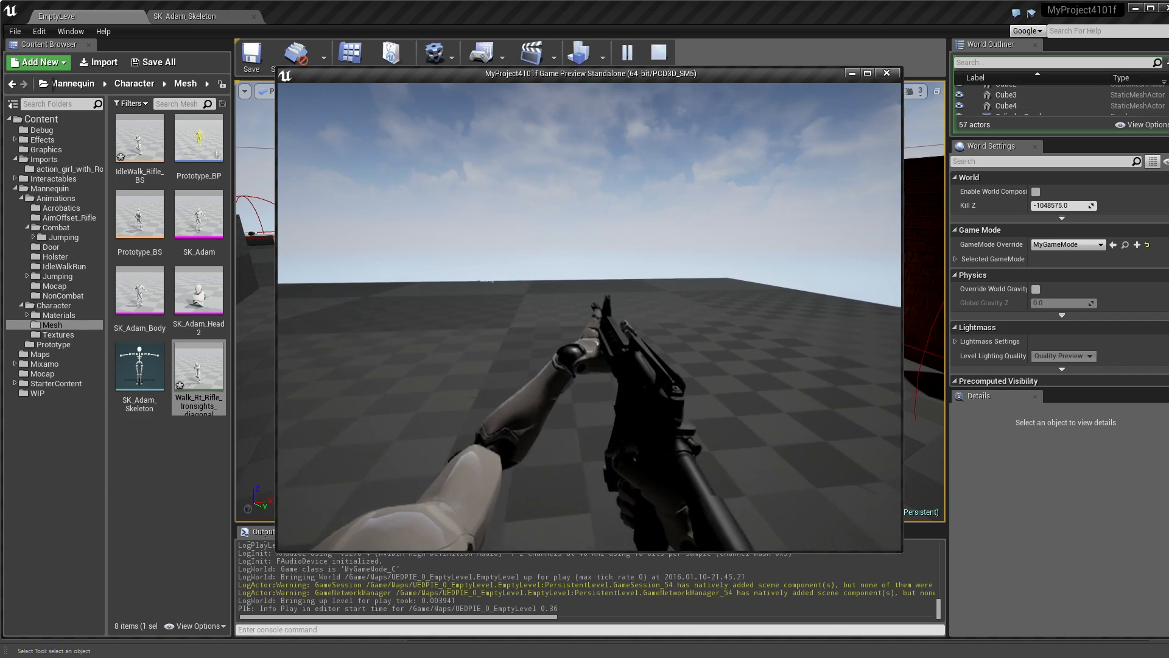
pyautogui.press('d')
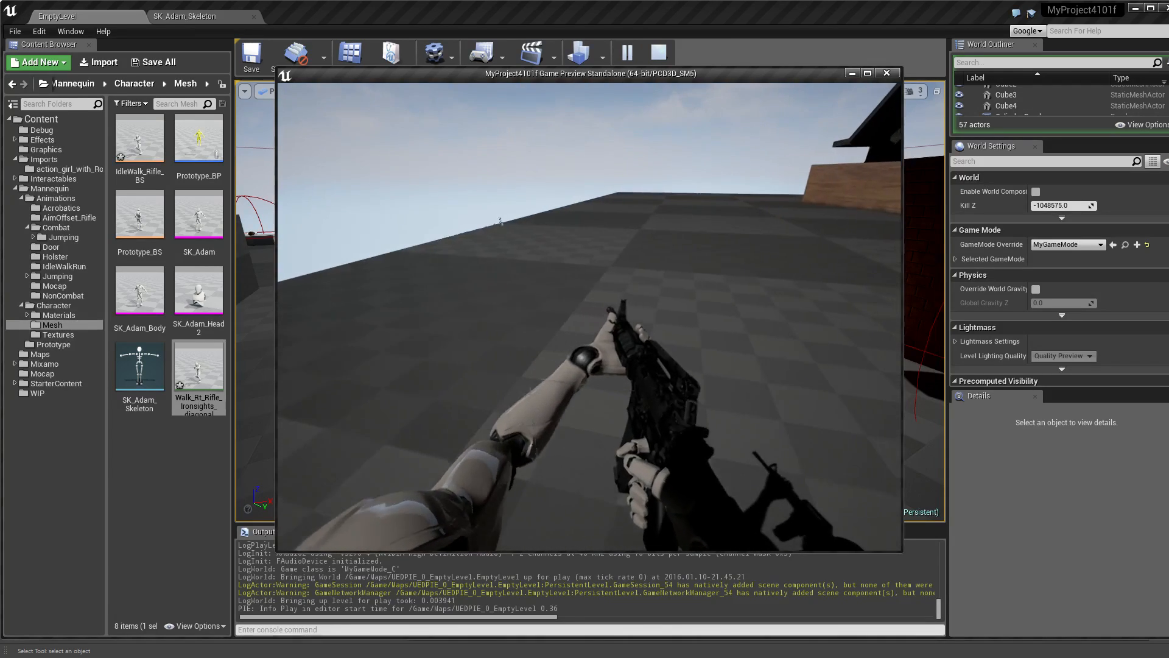
pyautogui.press('d')
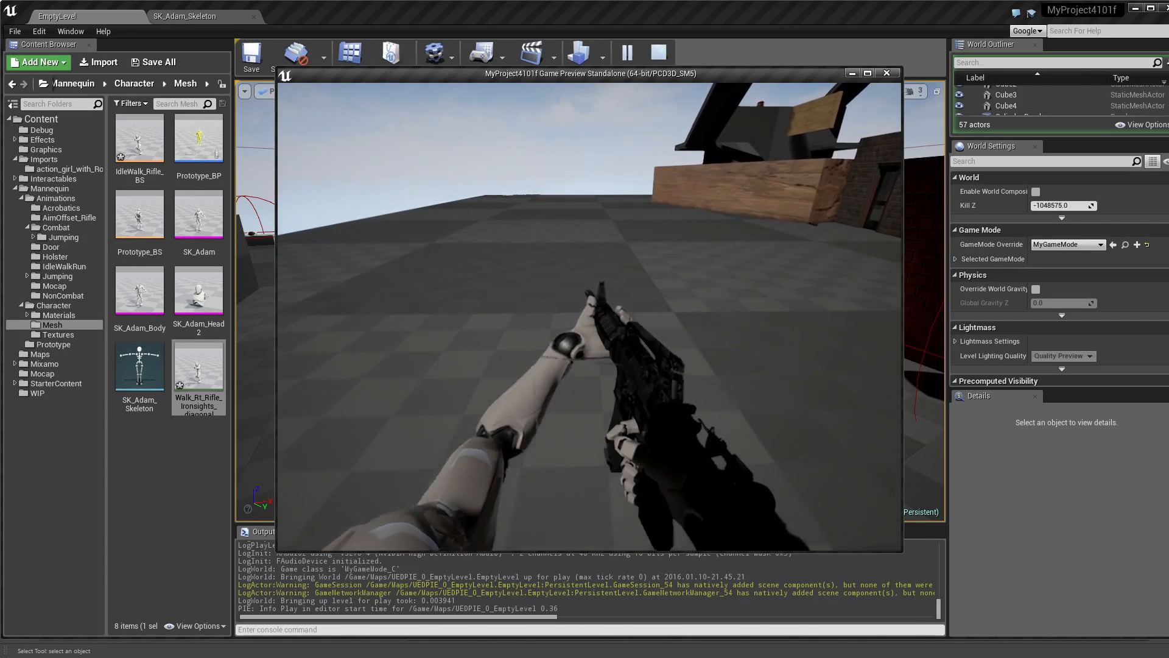
pyautogui.press('d')
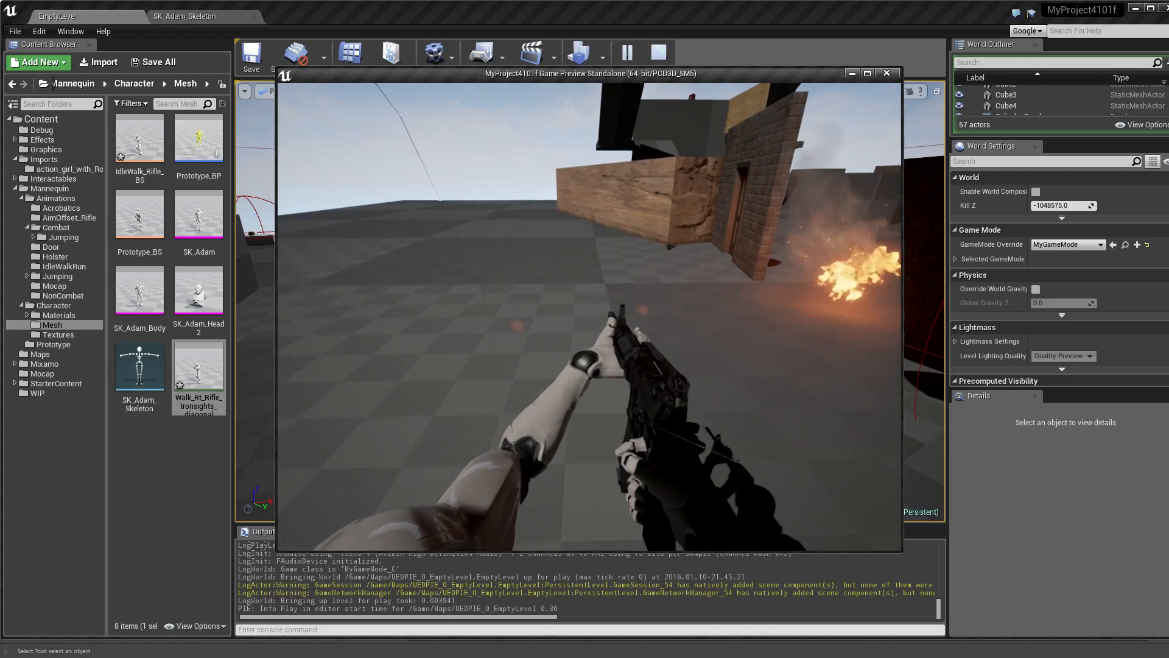
pyautogui.press('Escape')
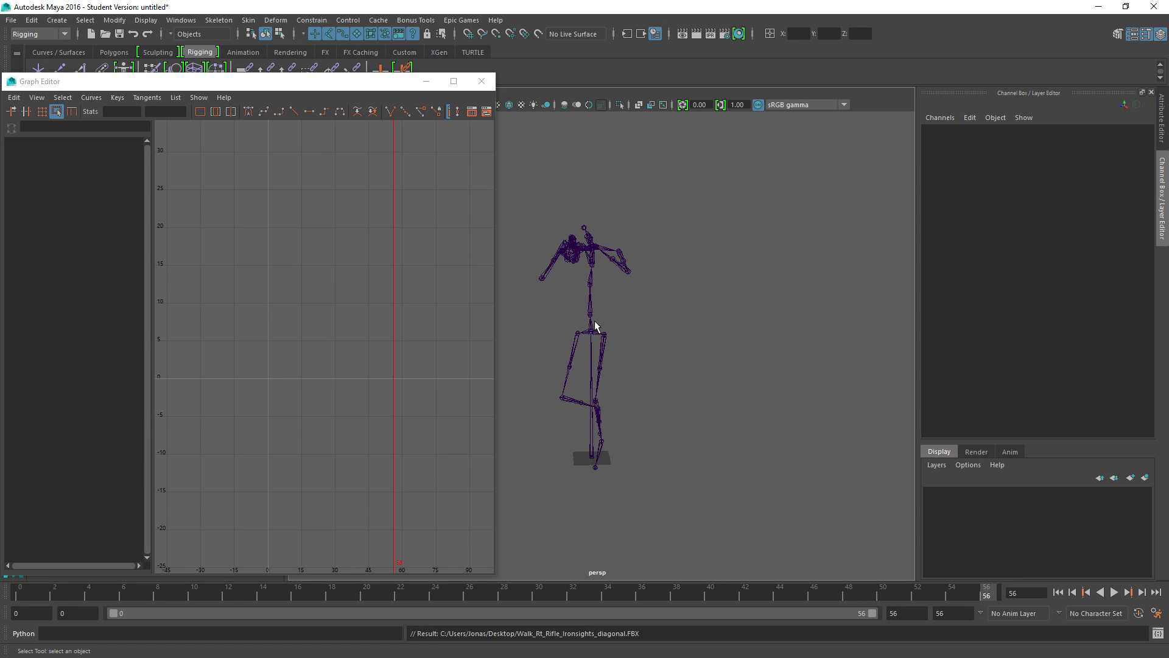
# In Maya, lower all Rotate Z keys of the spine_03 joint together to about 8.8 at frame 56
pyautogui.click(594, 323)
pyautogui.click(76, 218)
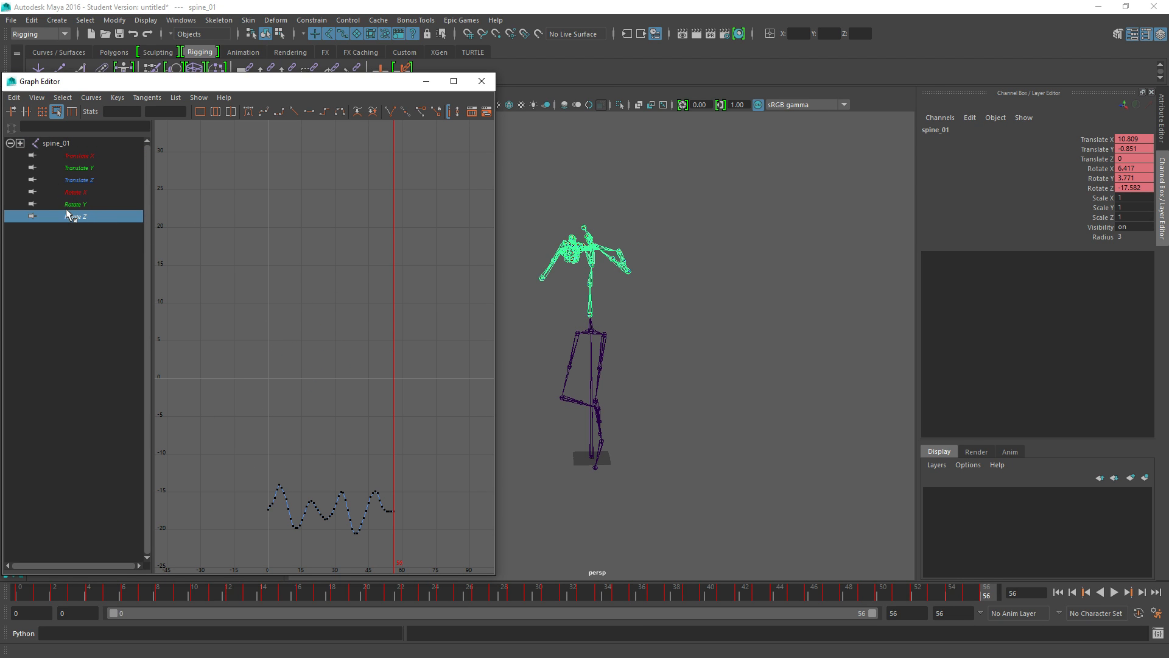
pyautogui.press('Up')
pyautogui.press('Down')
pyautogui.press('Down')
pyautogui.press('Down')
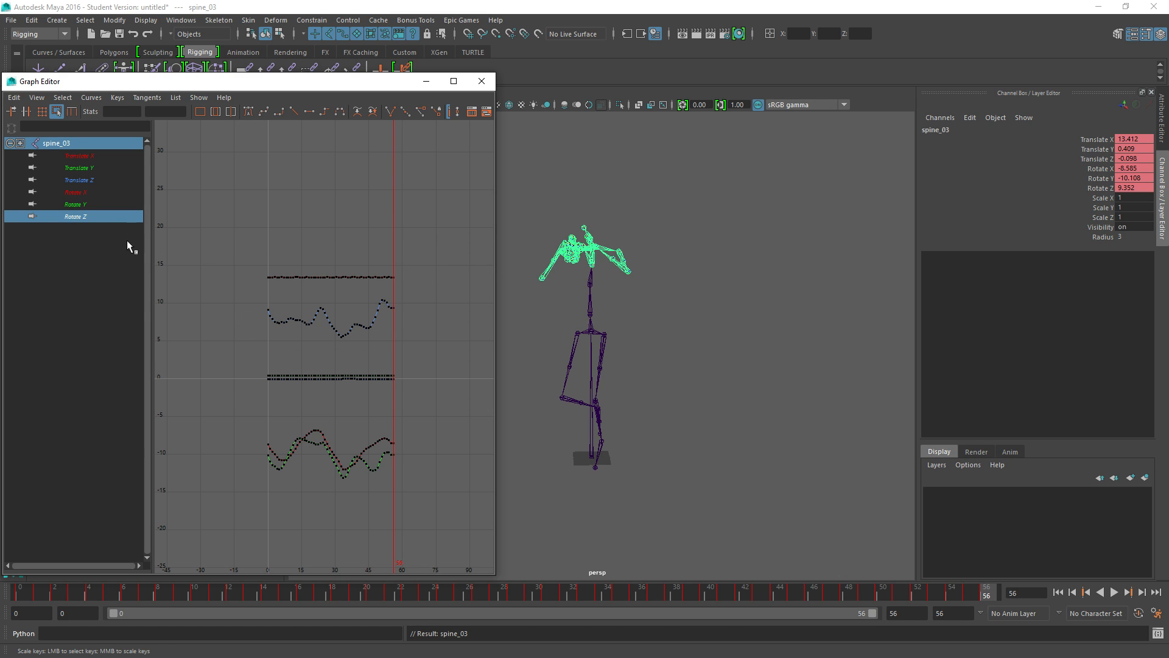
pyautogui.click(559, 345)
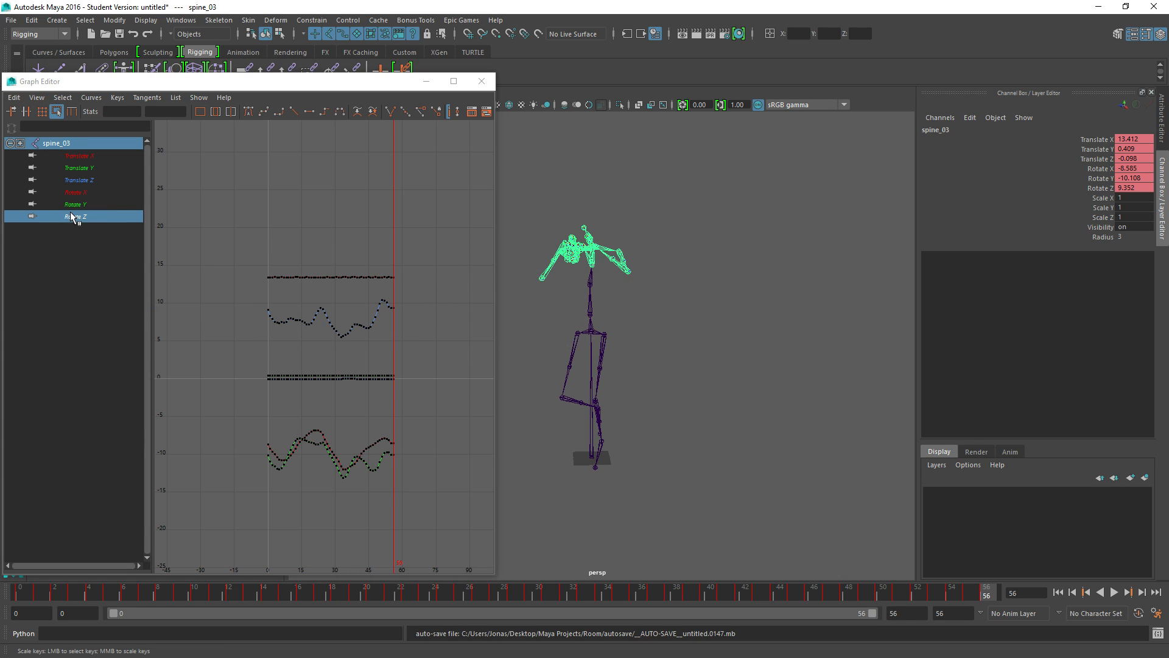
pyautogui.click(72, 218)
pyautogui.moveTo(242, 285); pyautogui.dragTo(461, 382)
pyautogui.press('r')
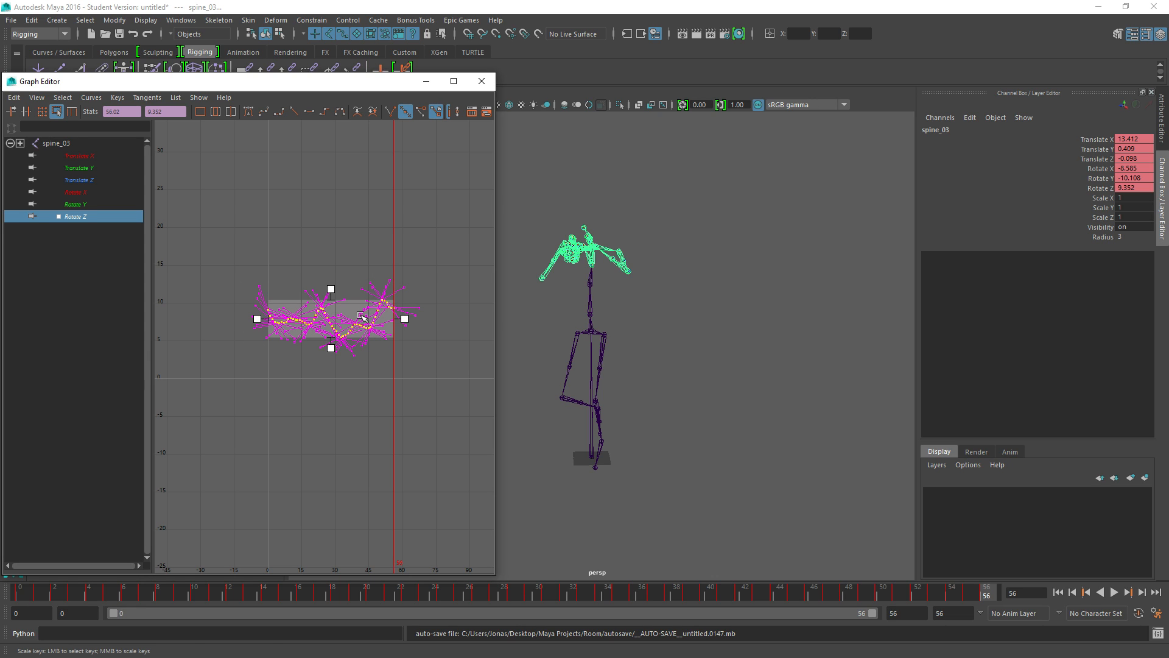
pyautogui.moveTo(358, 316); pyautogui.dragTo(358, 319)
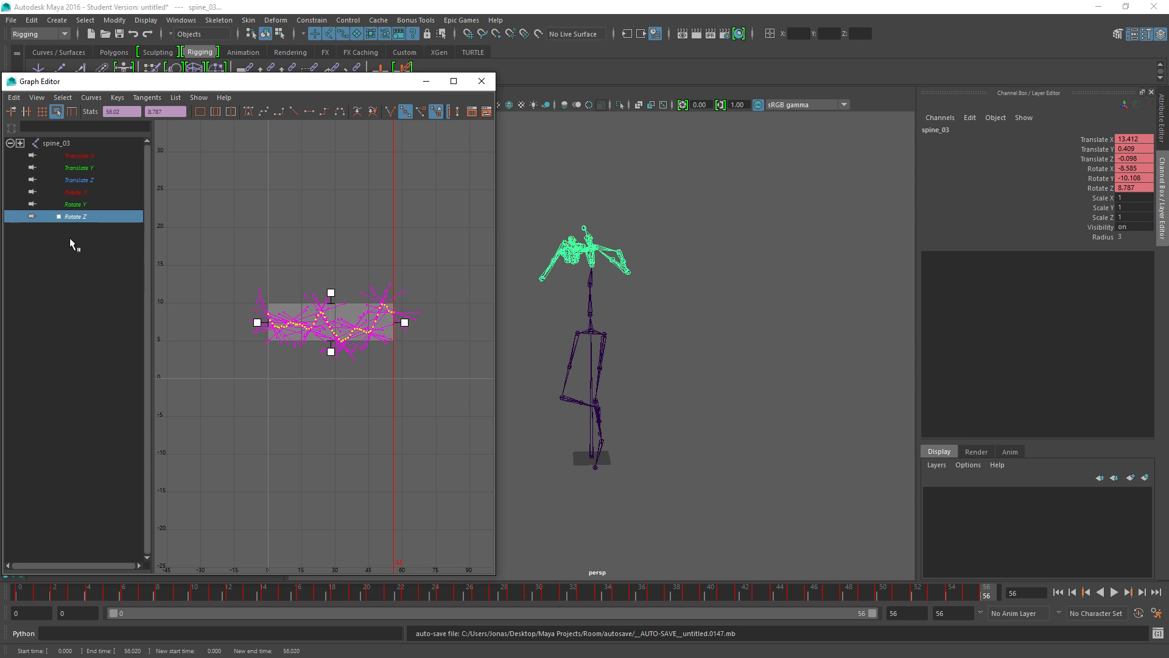
# Lower the spine_02 joint's whole Rotate Z curve to about -0.5 at frame 56
pyautogui.press('Up')
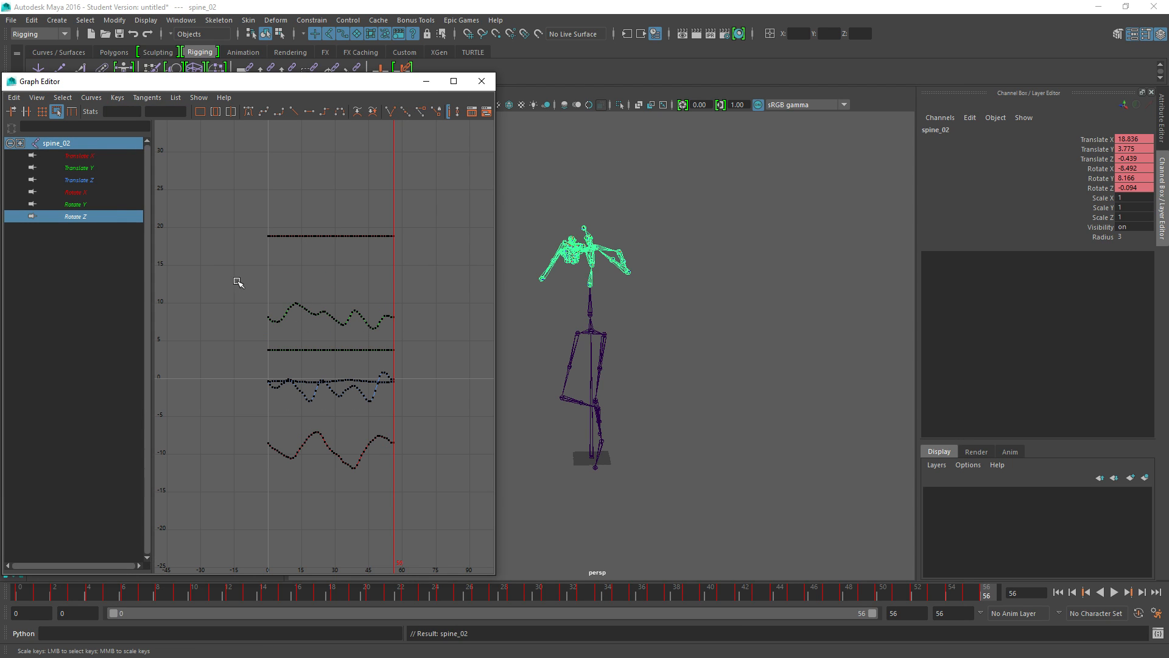
pyautogui.moveTo(399, 426); pyautogui.dragTo(415, 434)
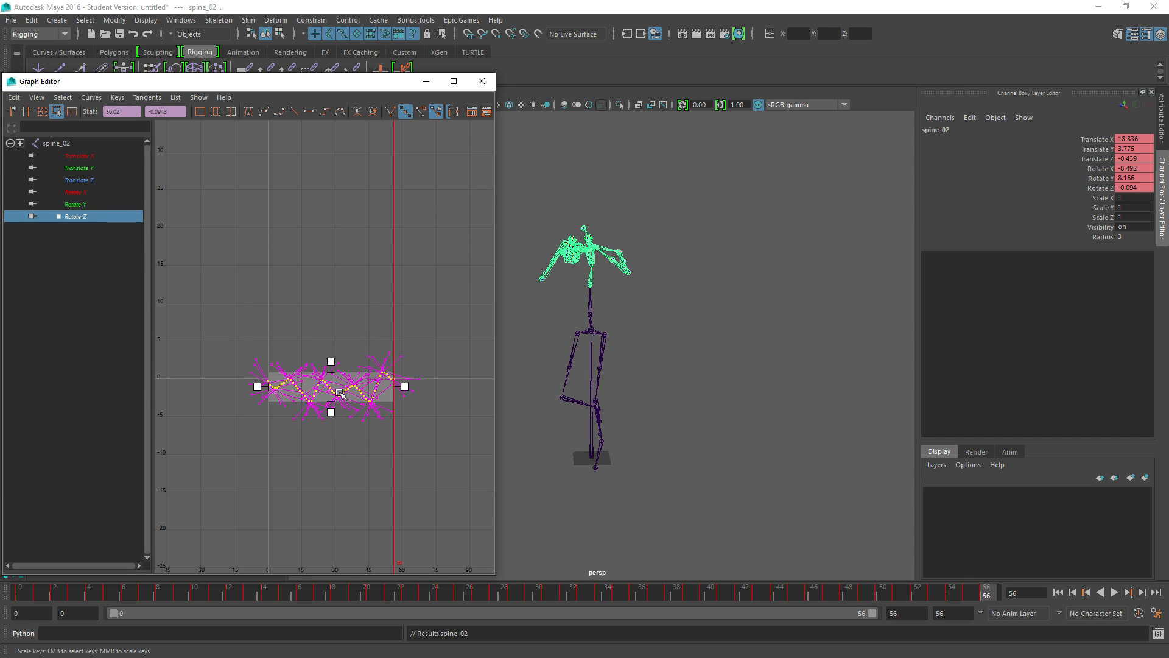
pyautogui.moveTo(338, 391); pyautogui.dragTo(338, 393)
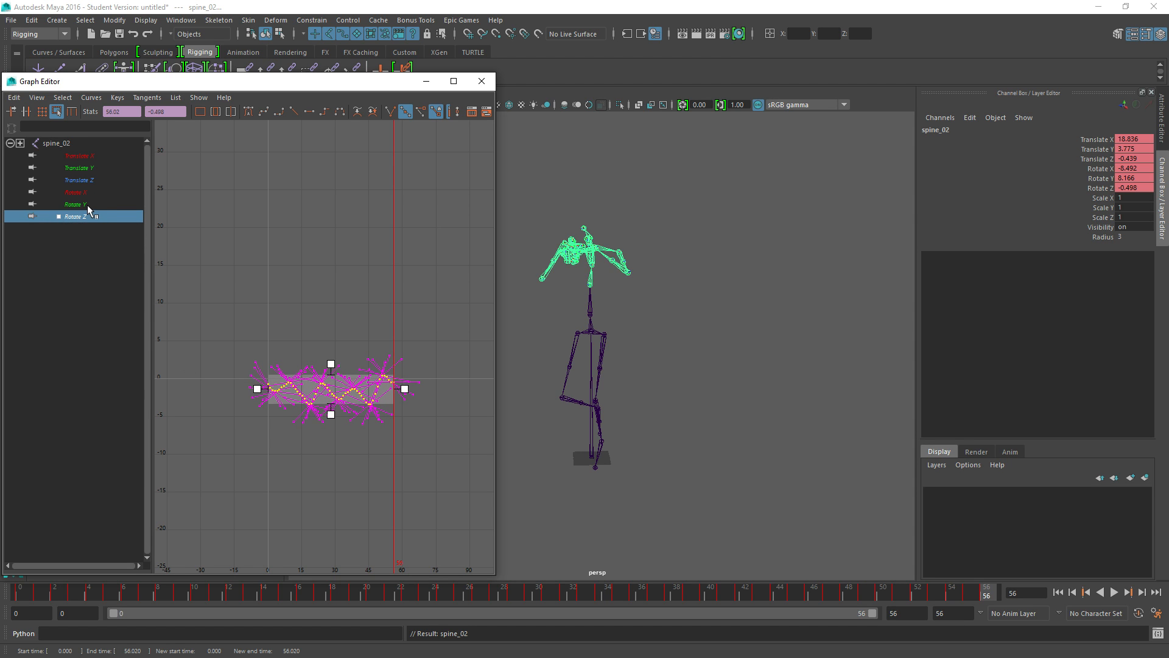
# Switch to Unreal, play EmptyLevel with the rifle drawn, check the aimed walk in first person, and end the session
pyautogui.click(1100, 12)
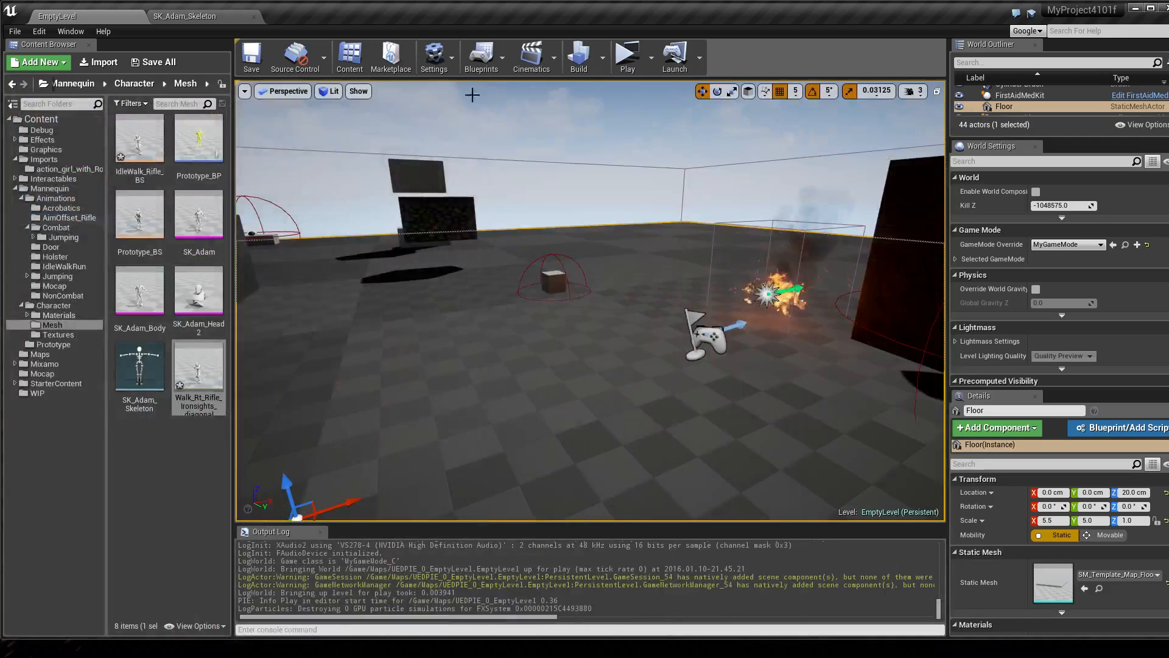
pyautogui.click(628, 57)
pyautogui.press('1')
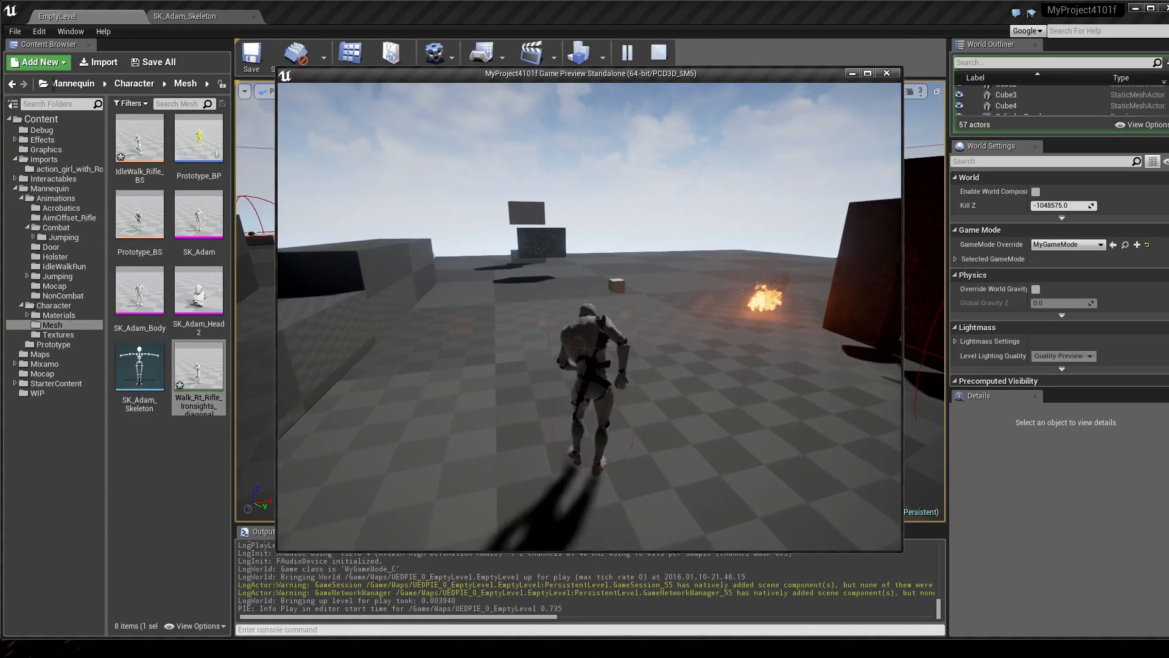
pyautogui.press('v')
pyautogui.press('w')
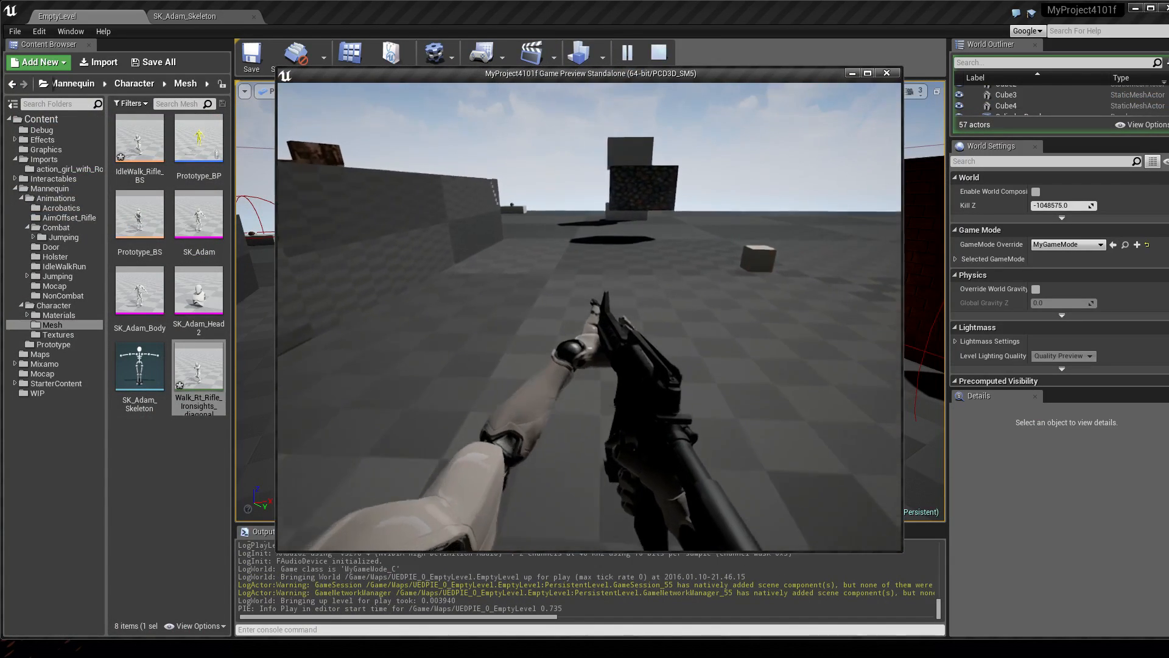
pyautogui.press('w')
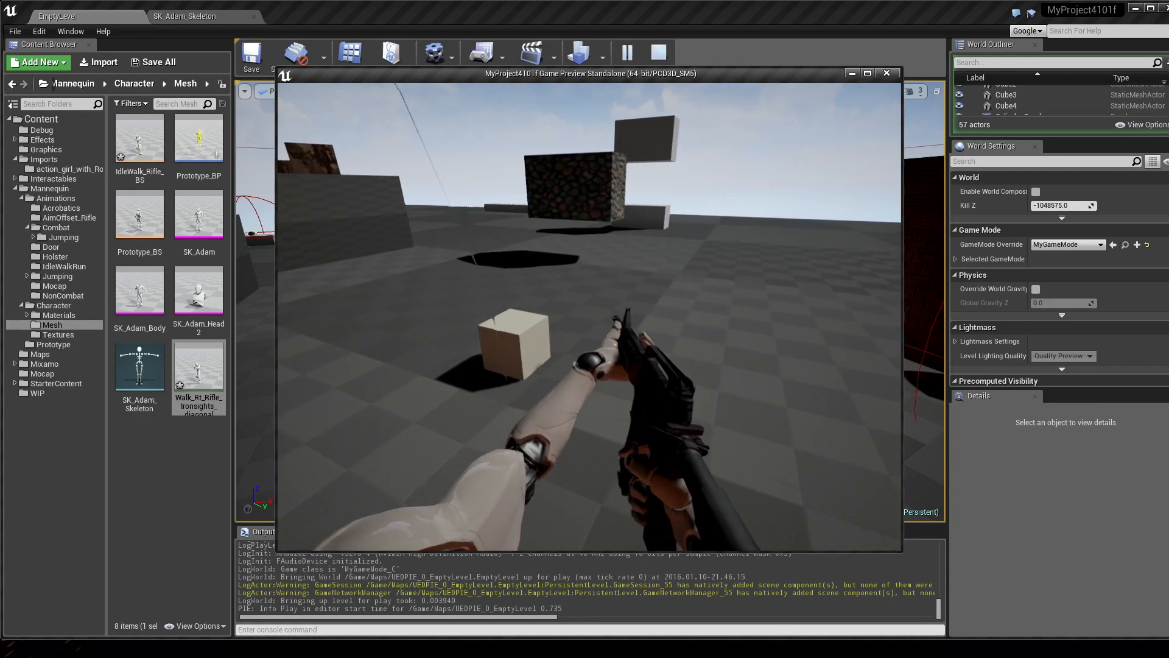
pyautogui.press('Escape')
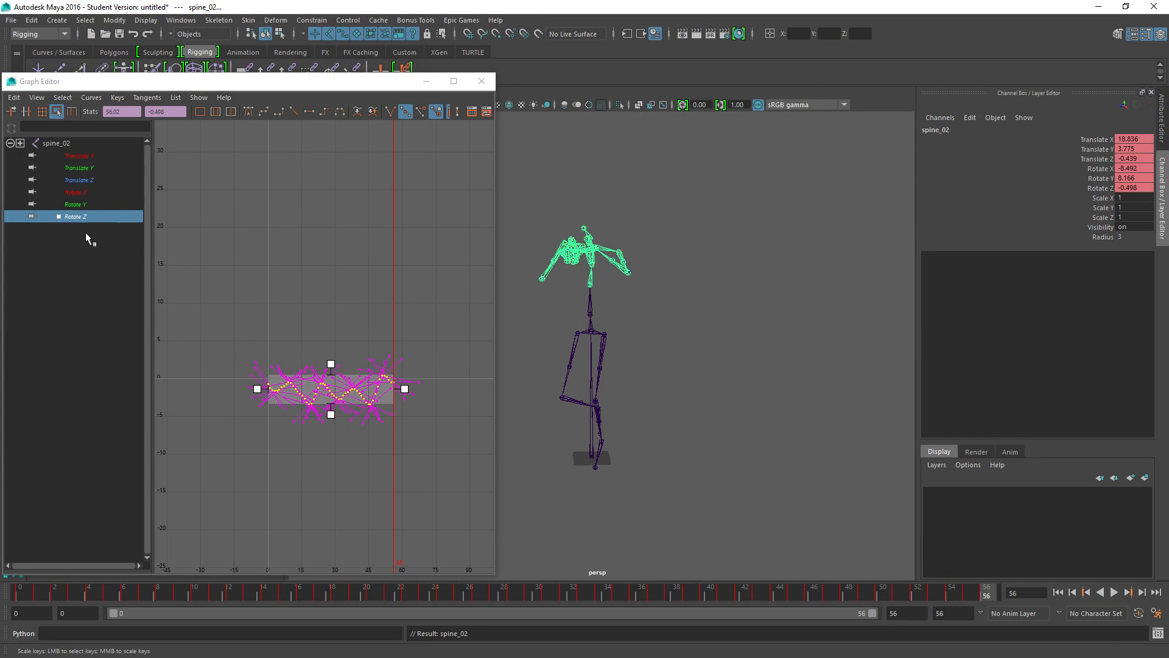
# Back in Maya, lower all Rotate X keys of the spine_02 joint together to about -11.3 at frame 56
pyautogui.click(70, 192)
pyautogui.doubleClick(315, 431)
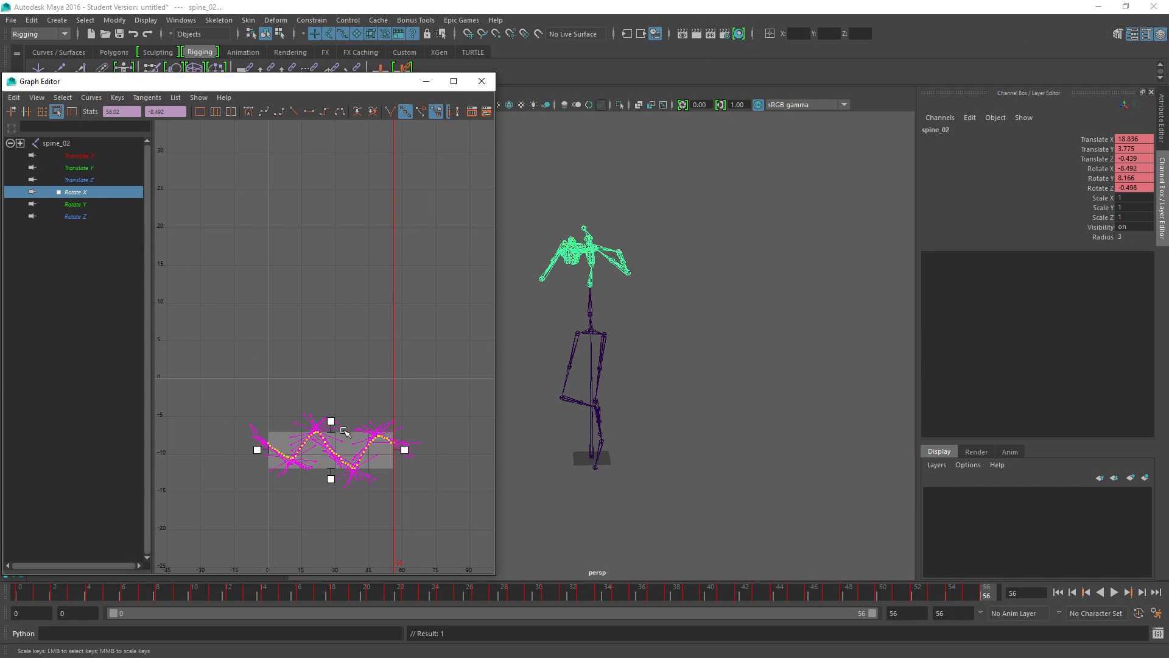
pyautogui.keyDown('alt'); pyautogui.moveTo(670, 341); pyautogui.dragTo(636, 349); pyautogui.keyUp('alt')
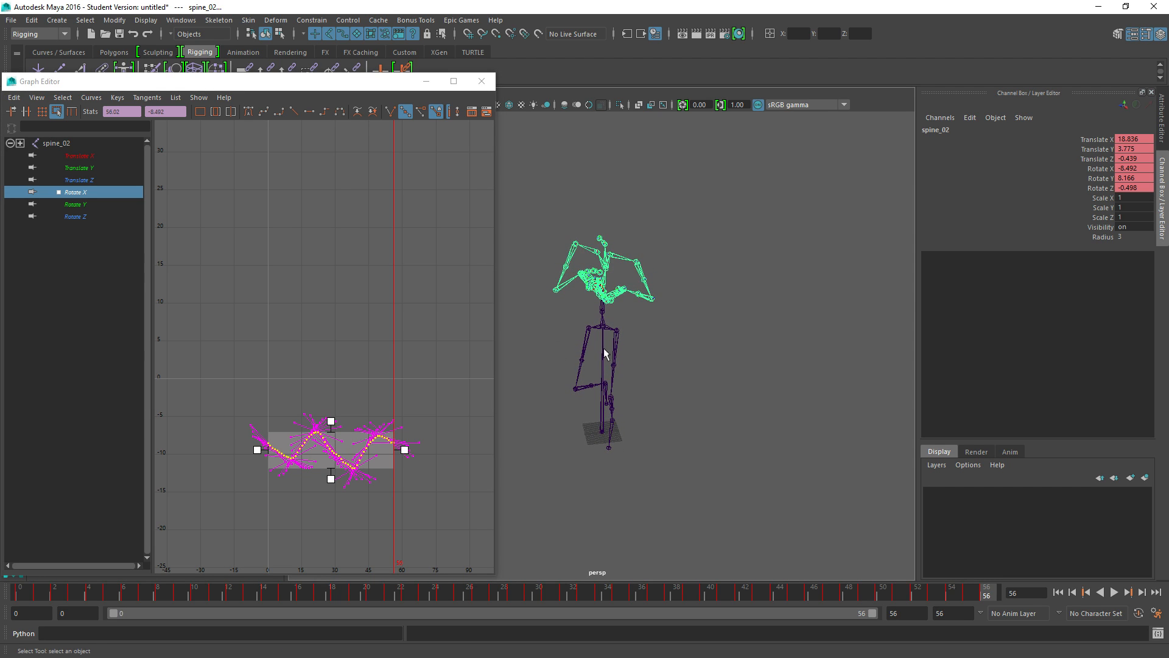
pyautogui.moveTo(331, 450); pyautogui.dragTo(328, 471)
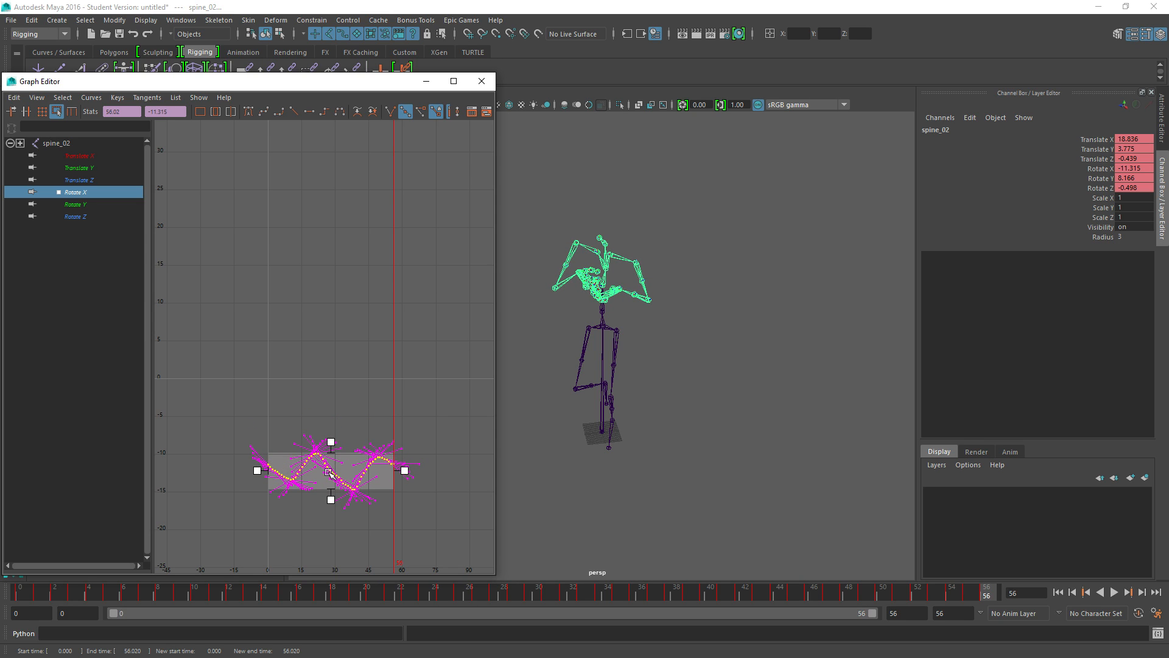
# Lower the spine_01 joint's whole Rotate X curve to about 4.0 at frame 56
pyautogui.press('Up')
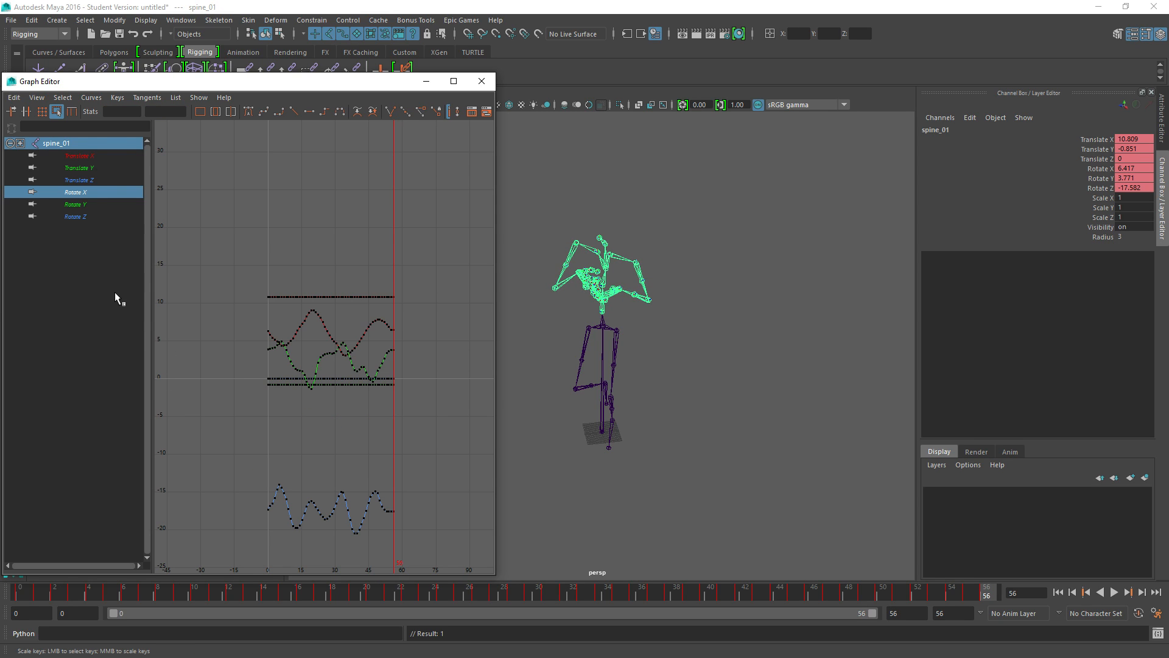
pyautogui.click(76, 194)
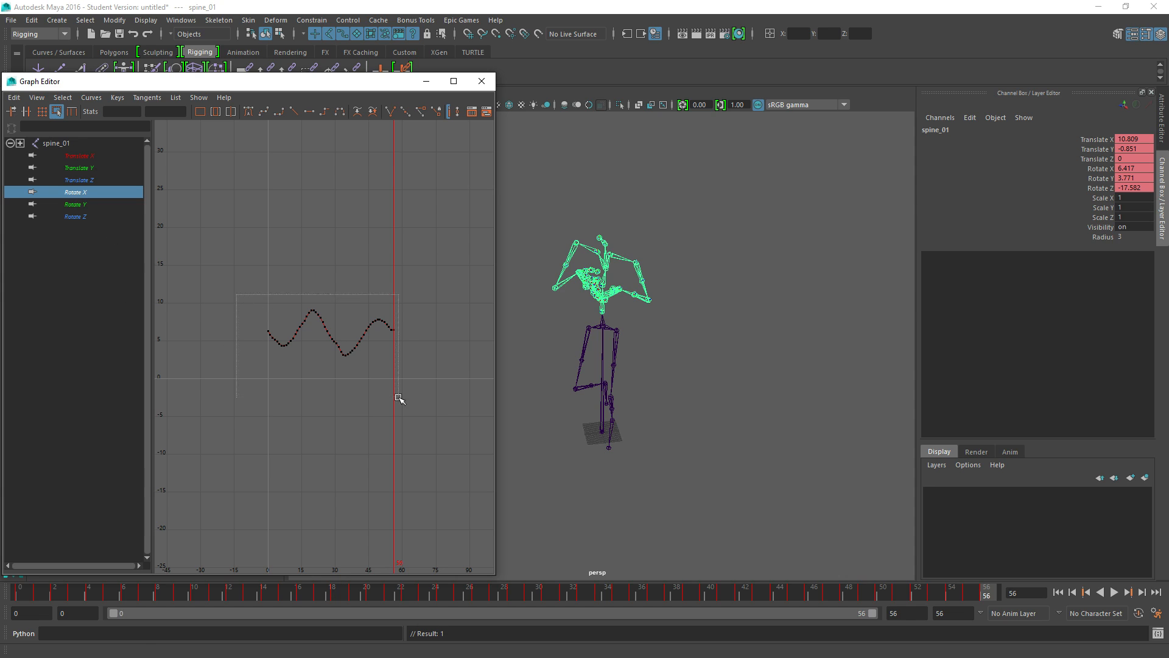
pyautogui.moveTo(399, 397); pyautogui.dragTo(399, 397)
pyautogui.keyDown('shift'); pyautogui.moveTo(330, 343); pyautogui.dragTo(333, 361); pyautogui.keyUp('shift')
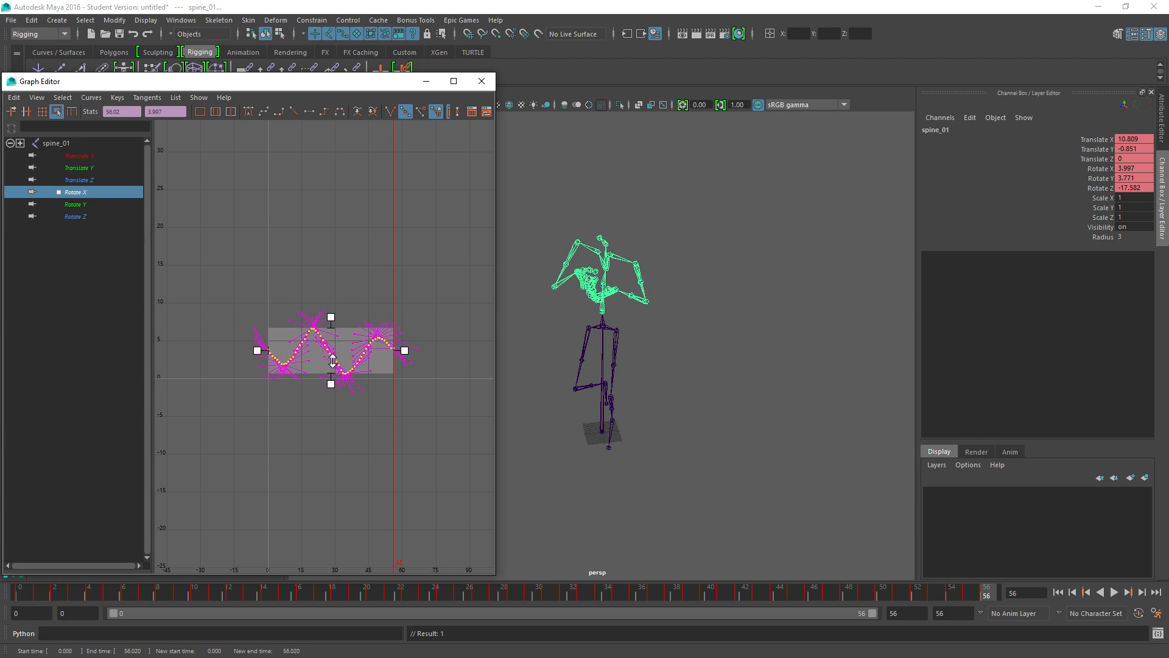
# Lower the spine_03 joint's whole Rotate X curve to about -9.6 at frame 56
pyautogui.press('Up')
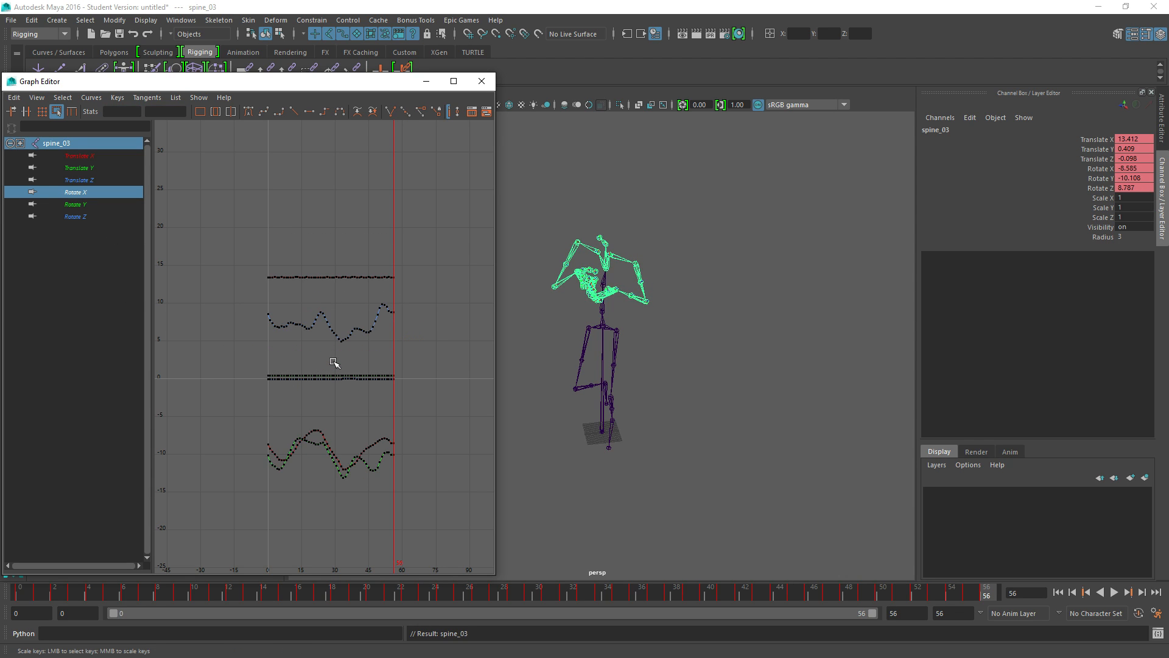
pyautogui.click(72, 194)
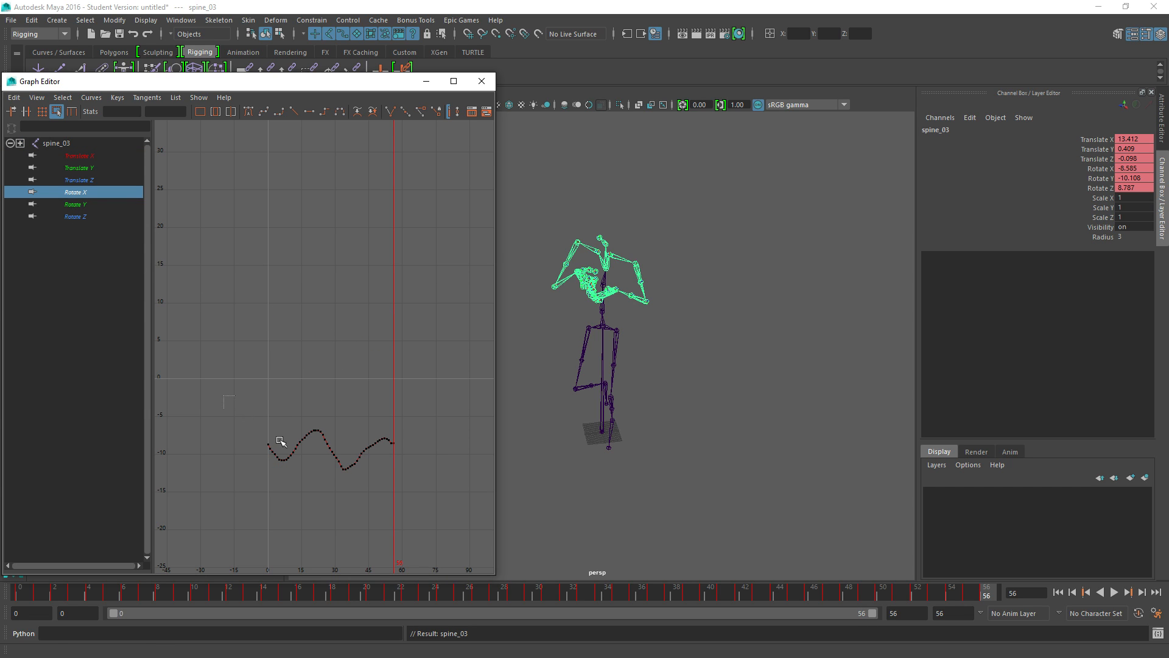
pyautogui.moveTo(249, 419); pyautogui.dragTo(409, 524)
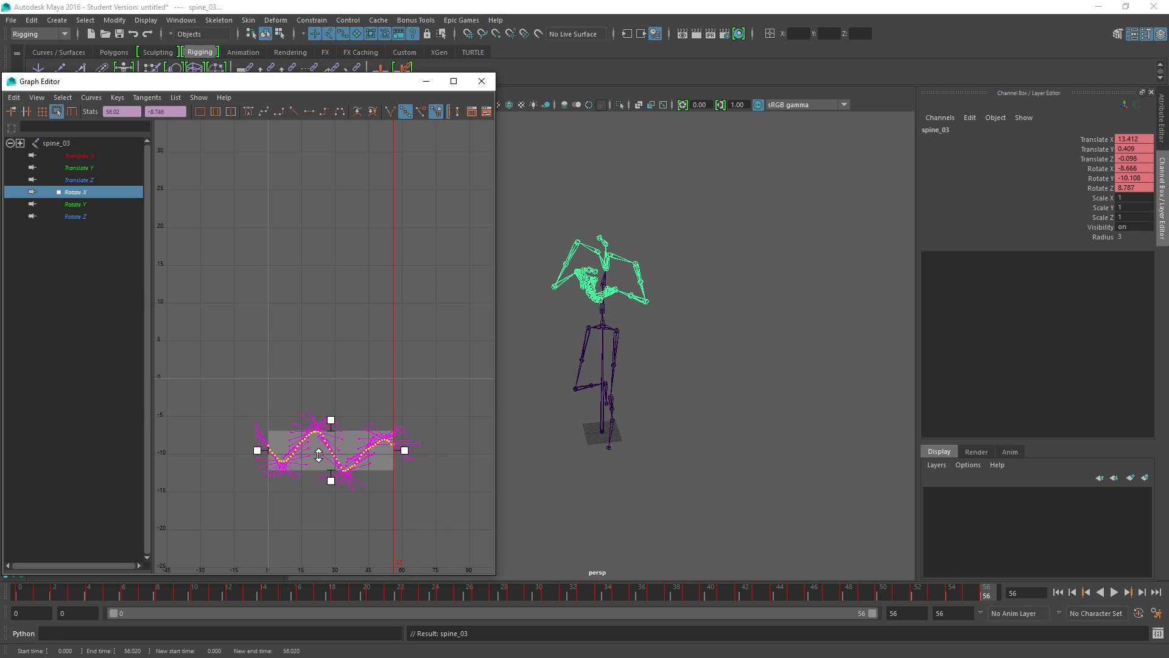
pyautogui.moveTo(319, 455); pyautogui.dragTo(319, 461)
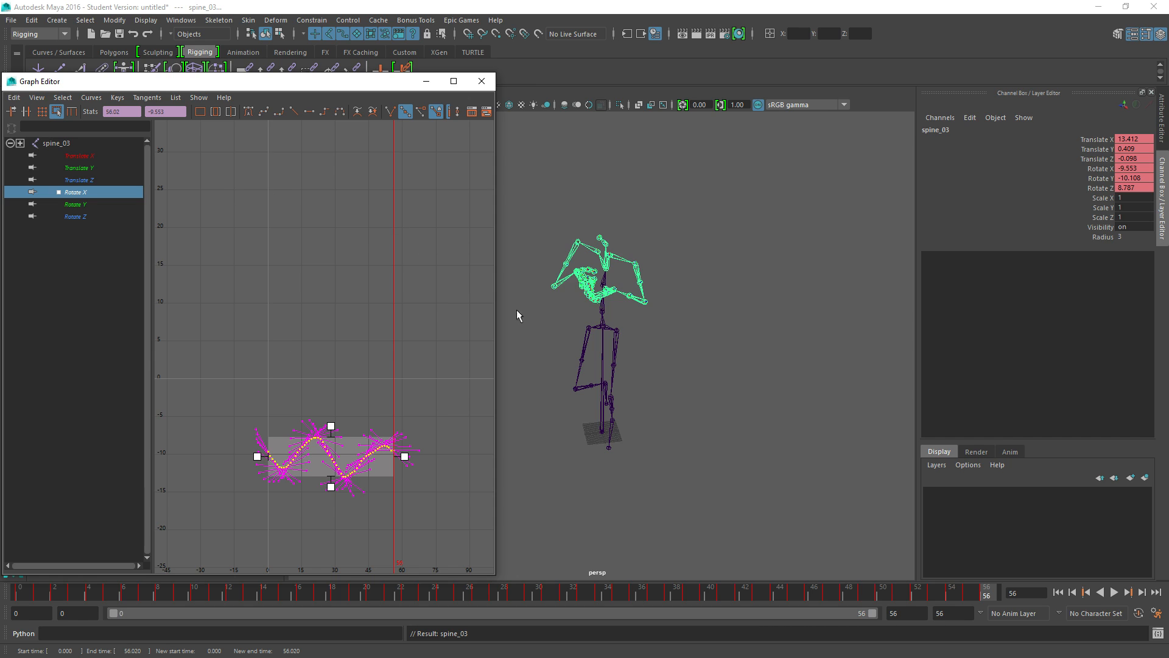
# Export the whole scene as FBX over Walk_Rt_Rifle_Ironsights_diagonal.FBX on the Desktop and dismiss the export report
pyautogui.click(11, 21)
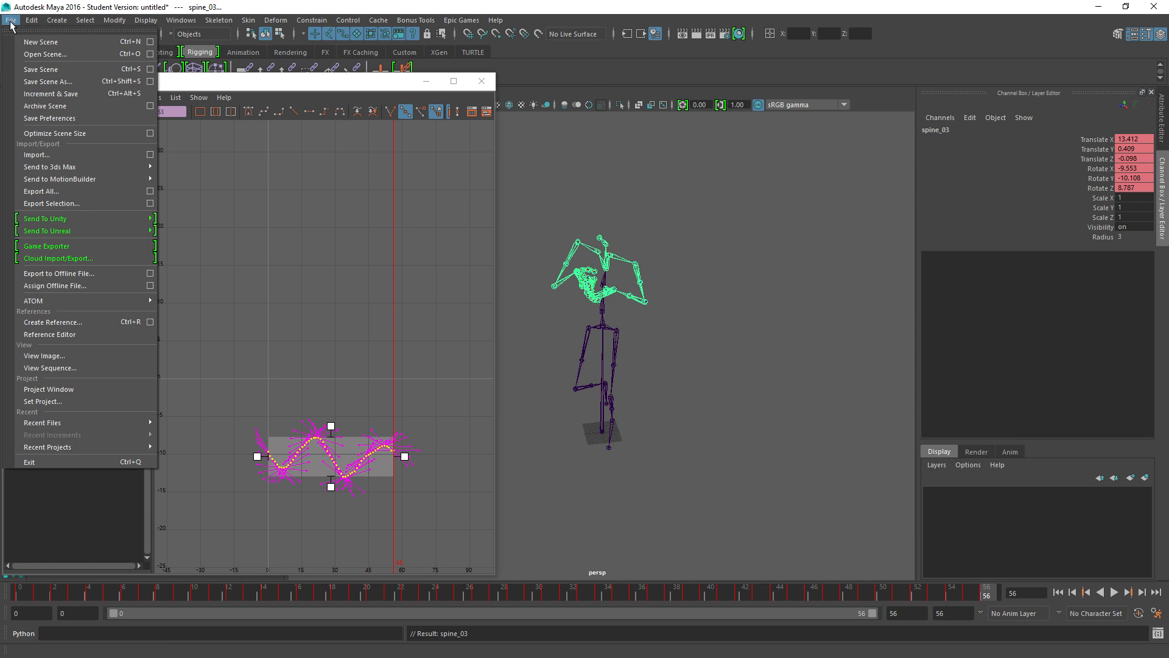
pyautogui.click(47, 190)
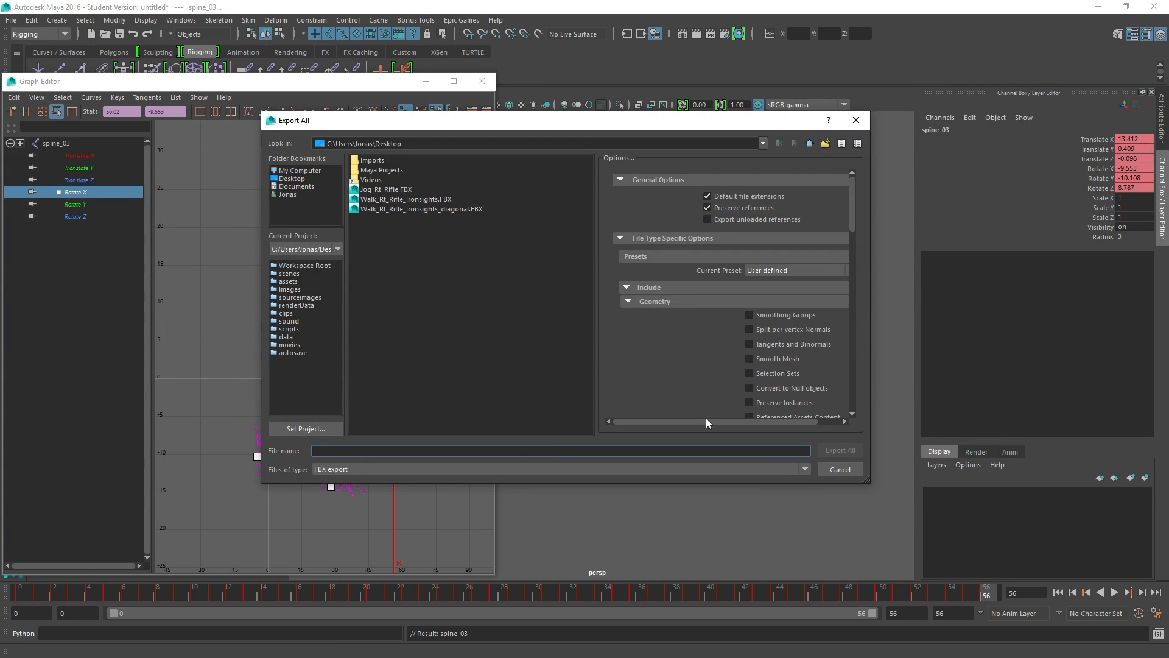
pyautogui.doubleClick(424, 209)
pyautogui.click(528, 314)
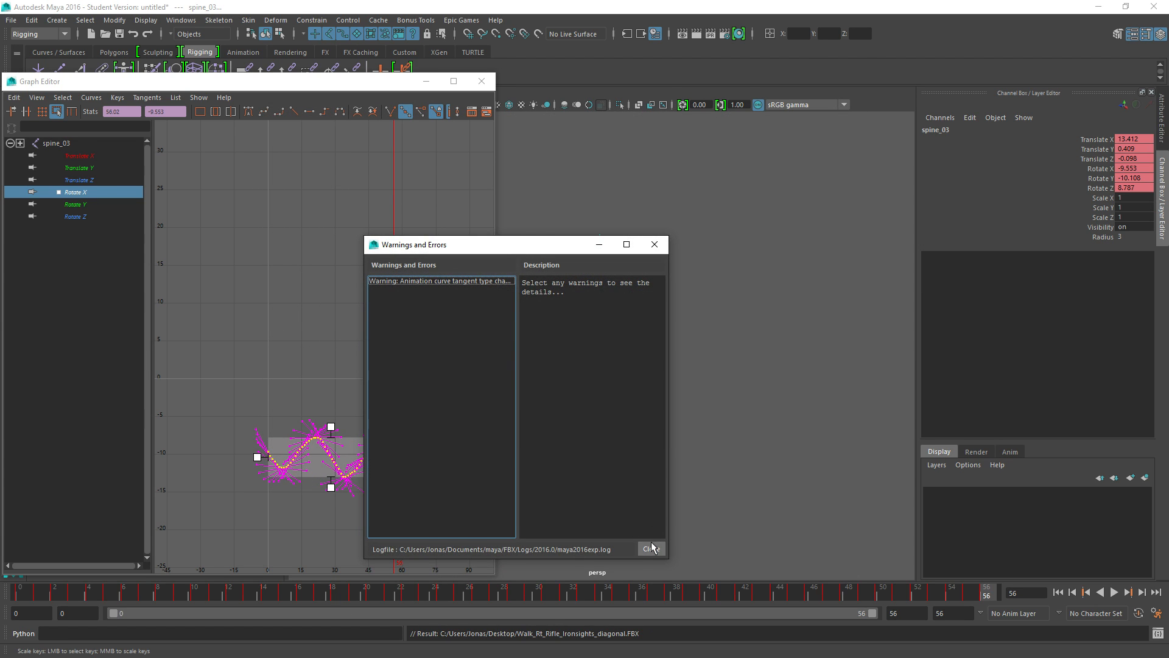
pyautogui.click(650, 549)
# Switch to Unreal, open the Walk_Rt_Rifle_Ironsights_diagonal animation and reimport it from its FBX
pyautogui.hotkey('alt', 'Tab')
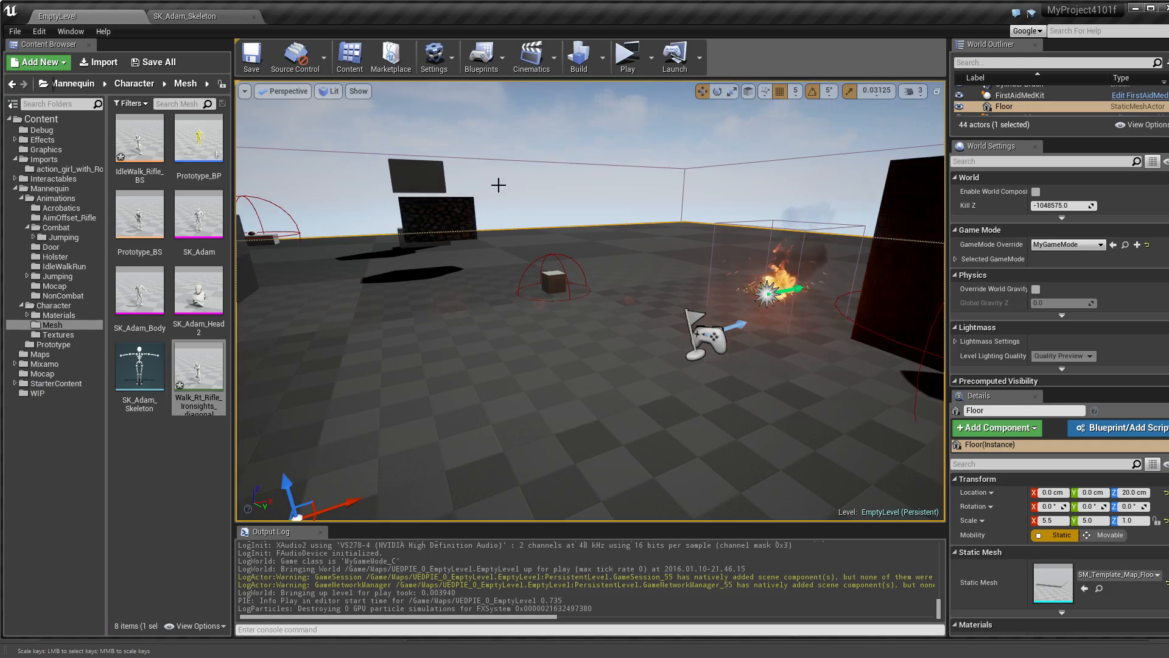
pyautogui.doubleClick(188, 380)
pyautogui.click(206, 60)
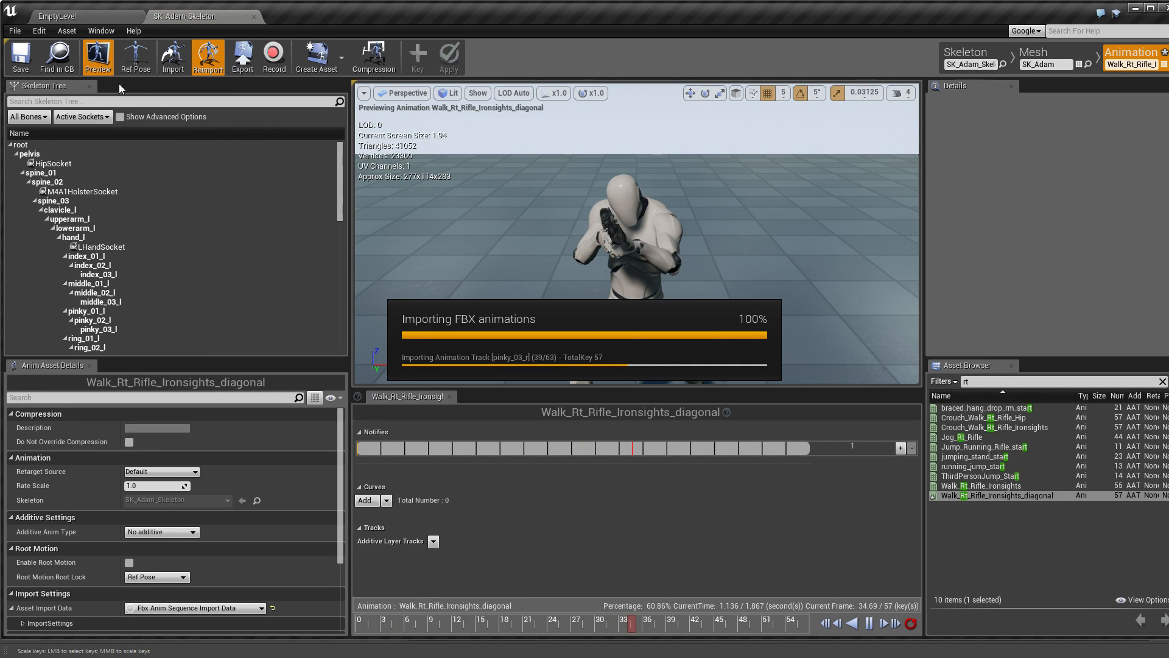
# Play EmptyLevel and test the aimed forward and right-diagonal rifle walk in first person
pyautogui.click(62, 15)
pyautogui.click(628, 57)
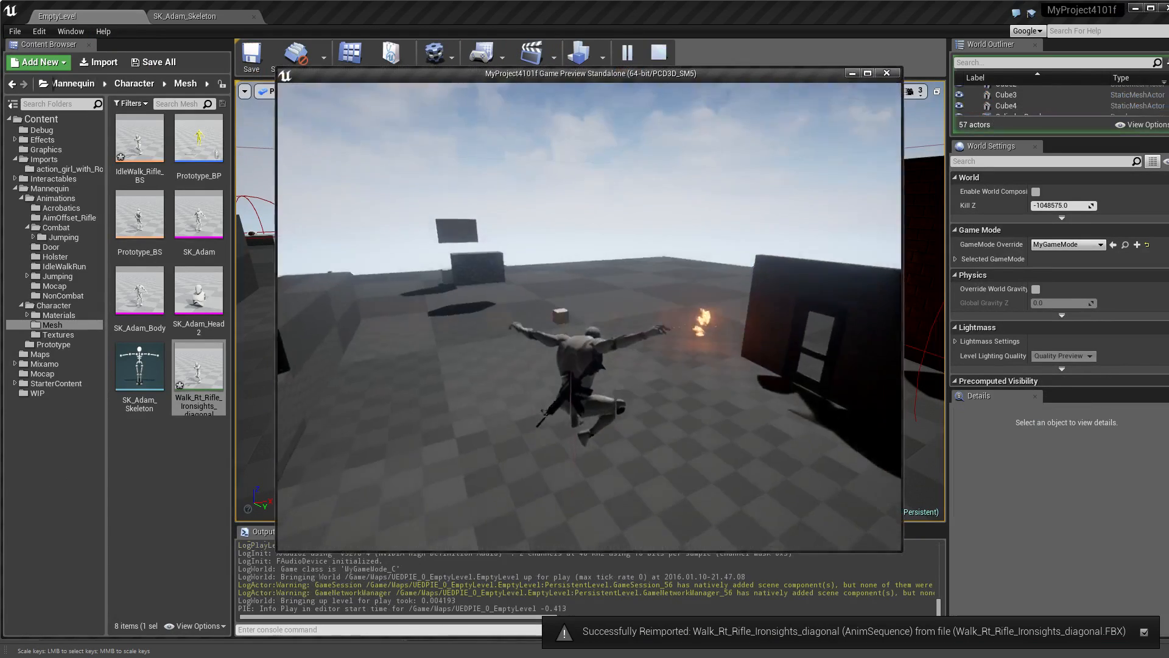
pyautogui.press('w')
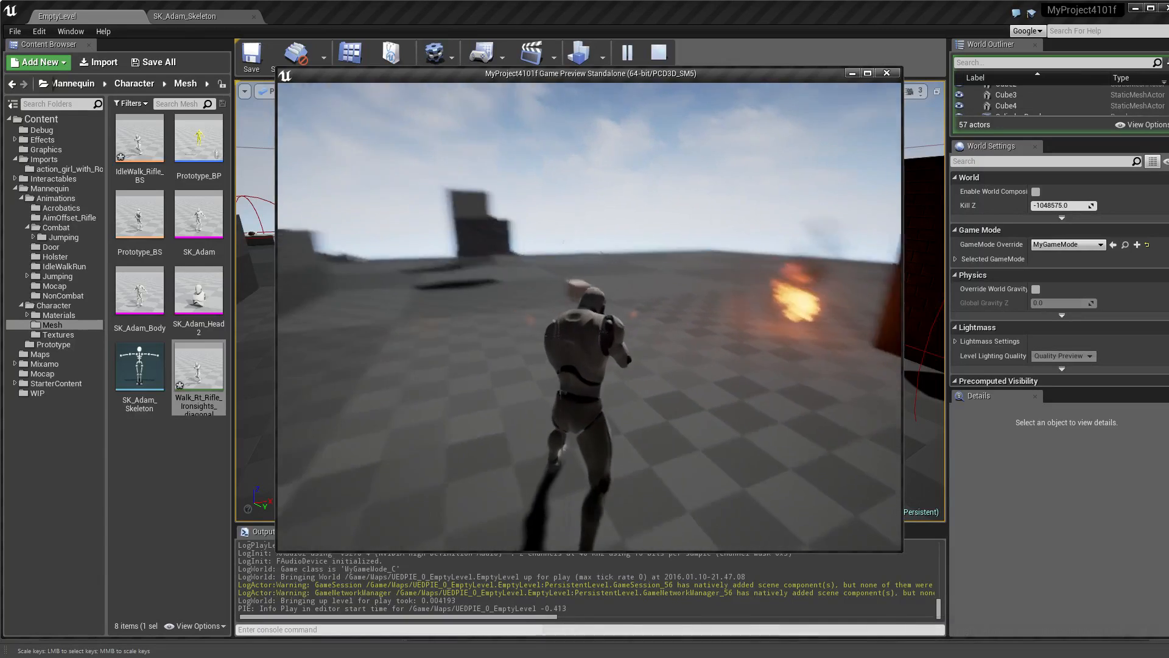
pyautogui.press('w')
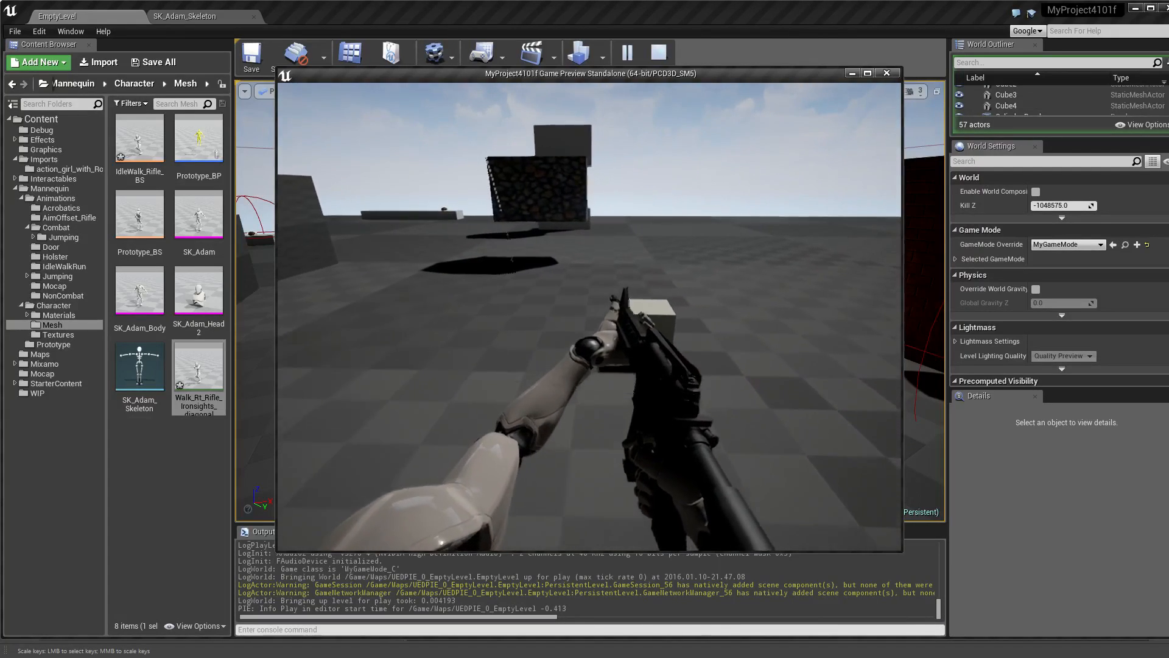
pyautogui.press('w')
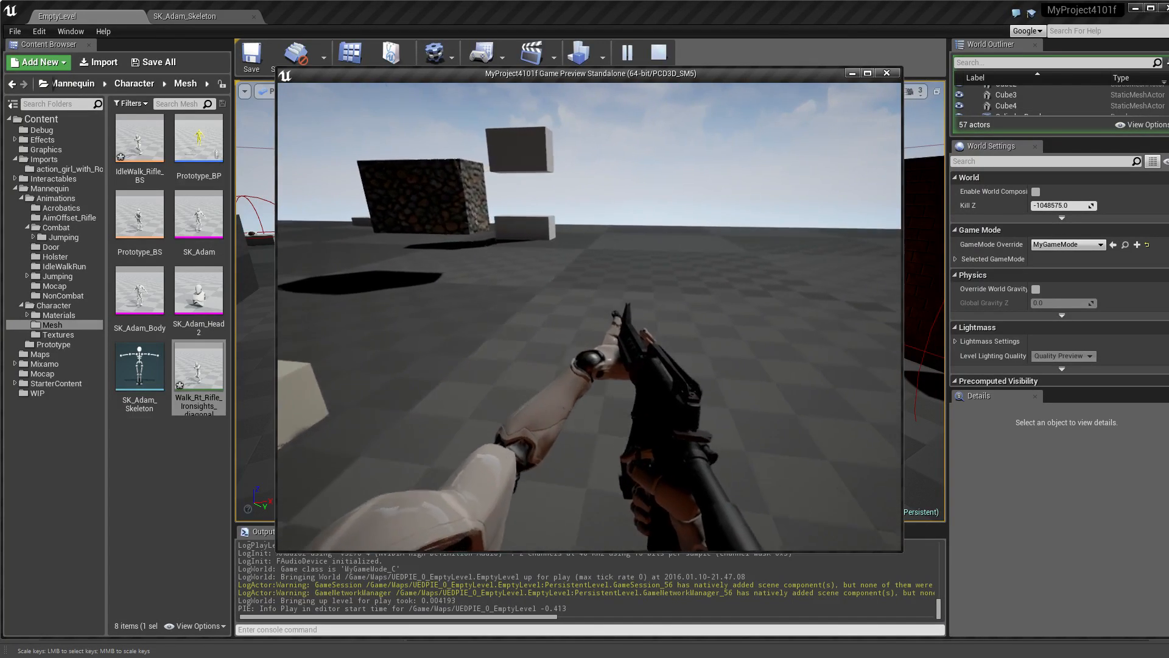
pyautogui.press('d')
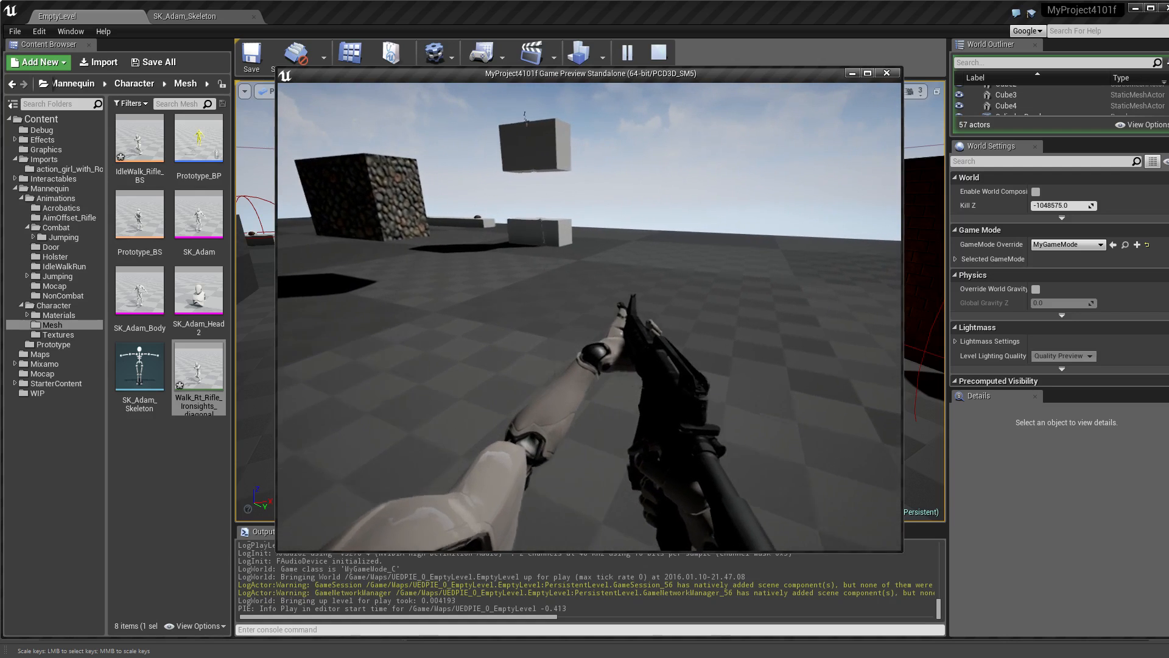
pyautogui.press('w')
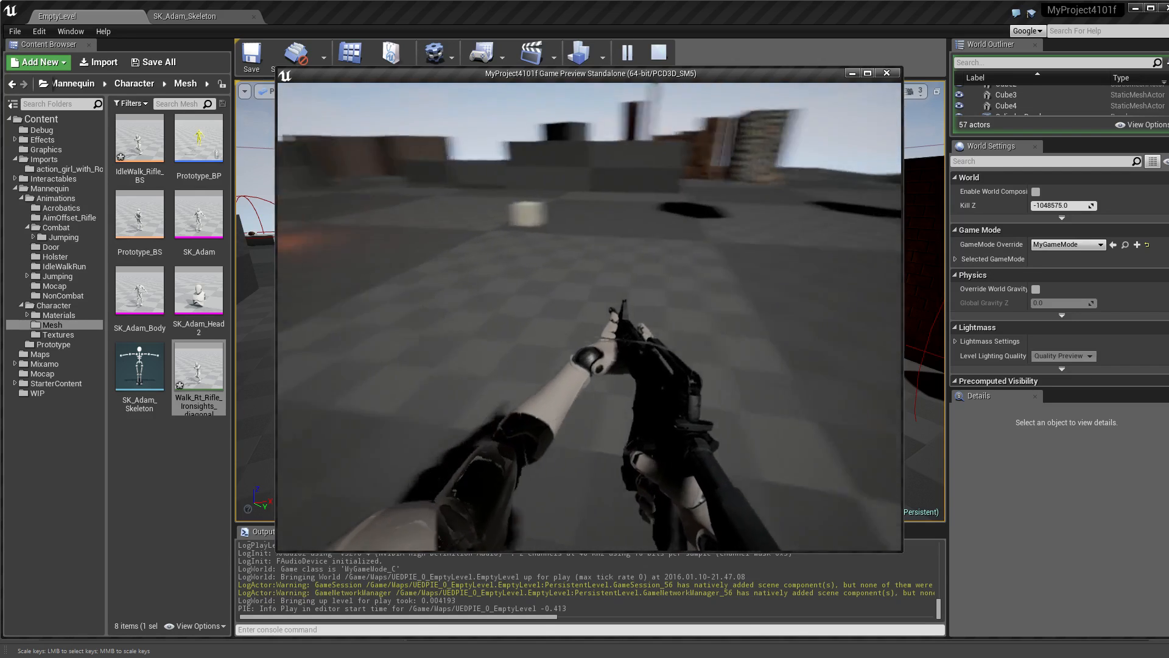
pyautogui.press('d')
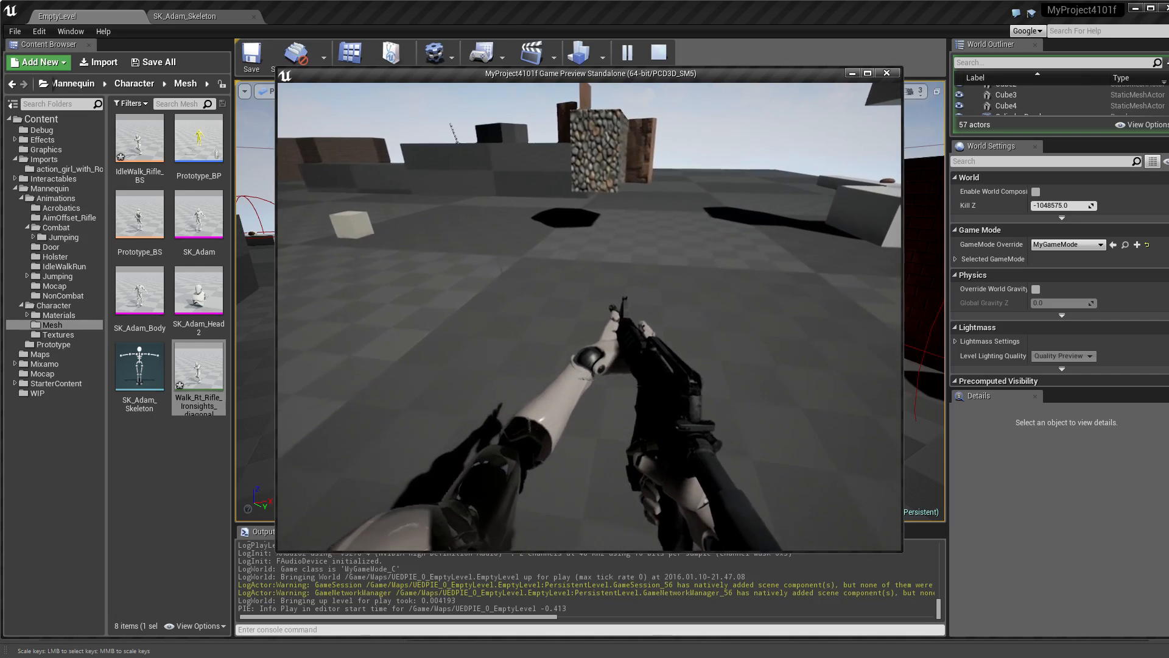
# Compare the aimed sideways and diagonal rifle walk in third and first person, and end the play session
pyautogui.press('v')
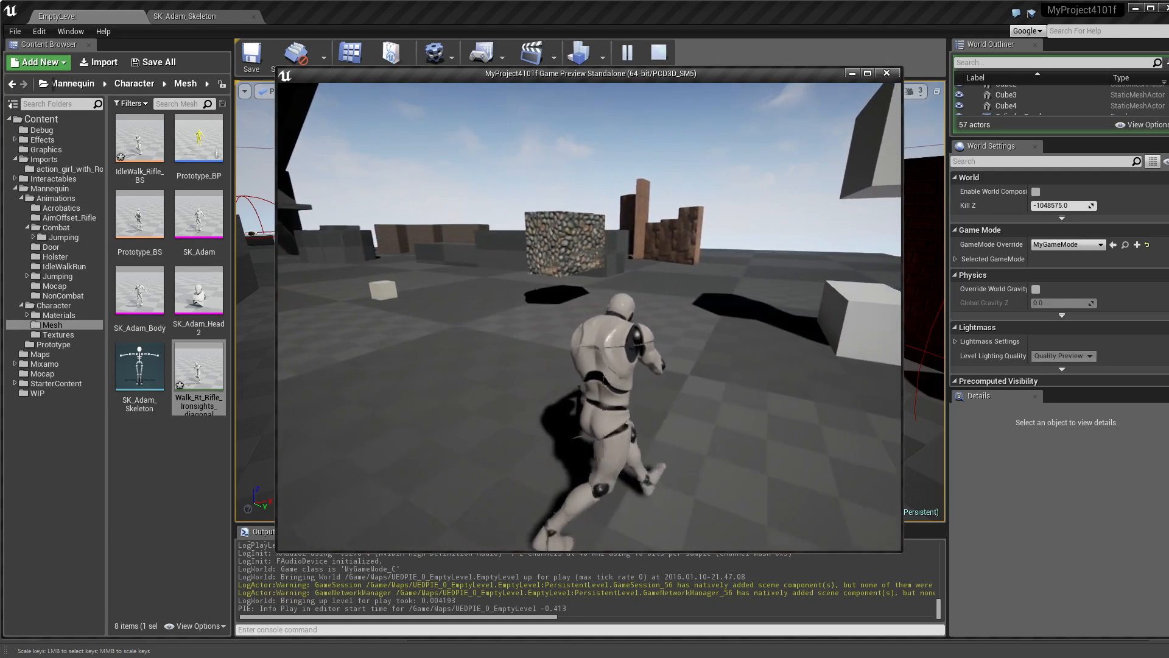
pyautogui.press('d')
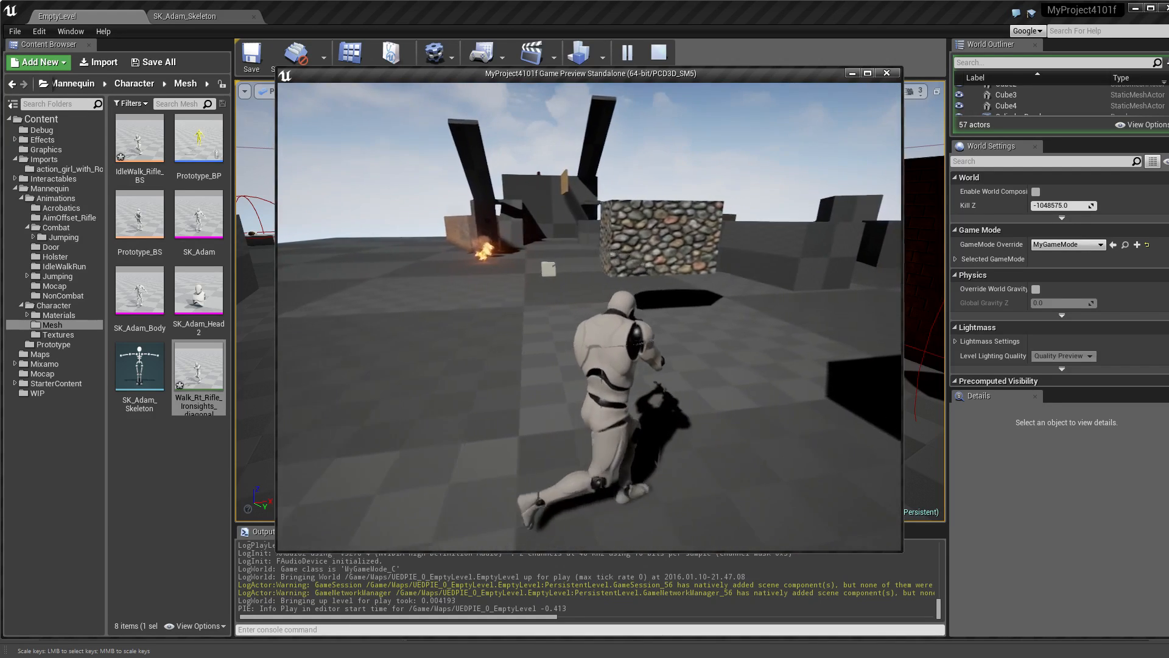
pyautogui.press('v')
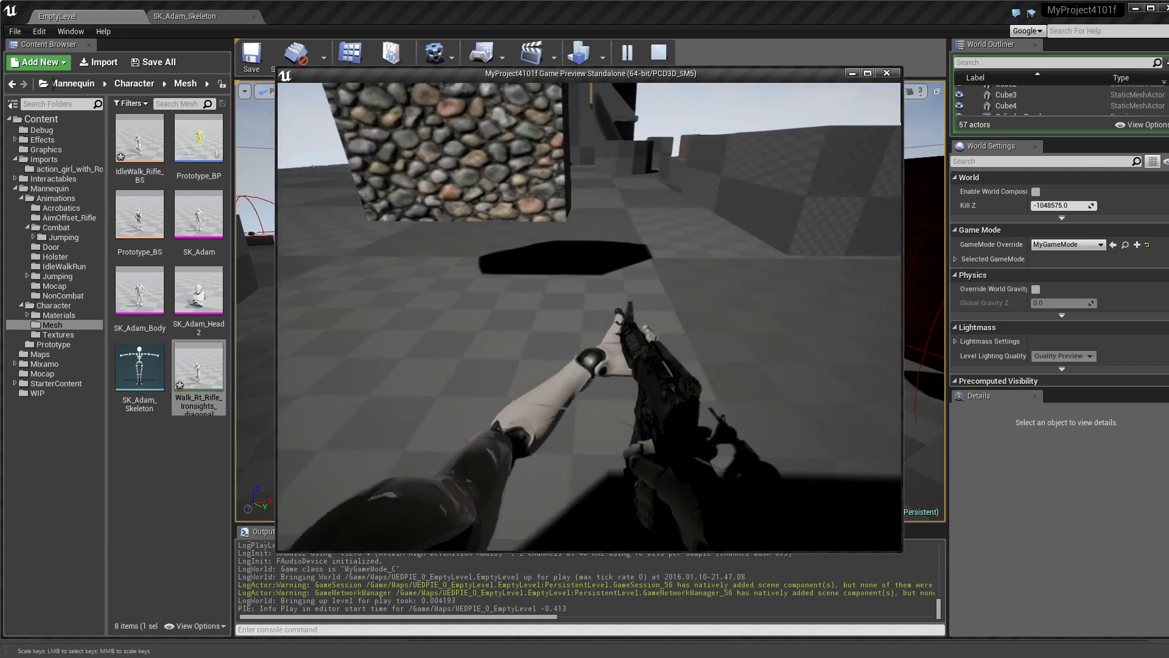
pyautogui.press('d')
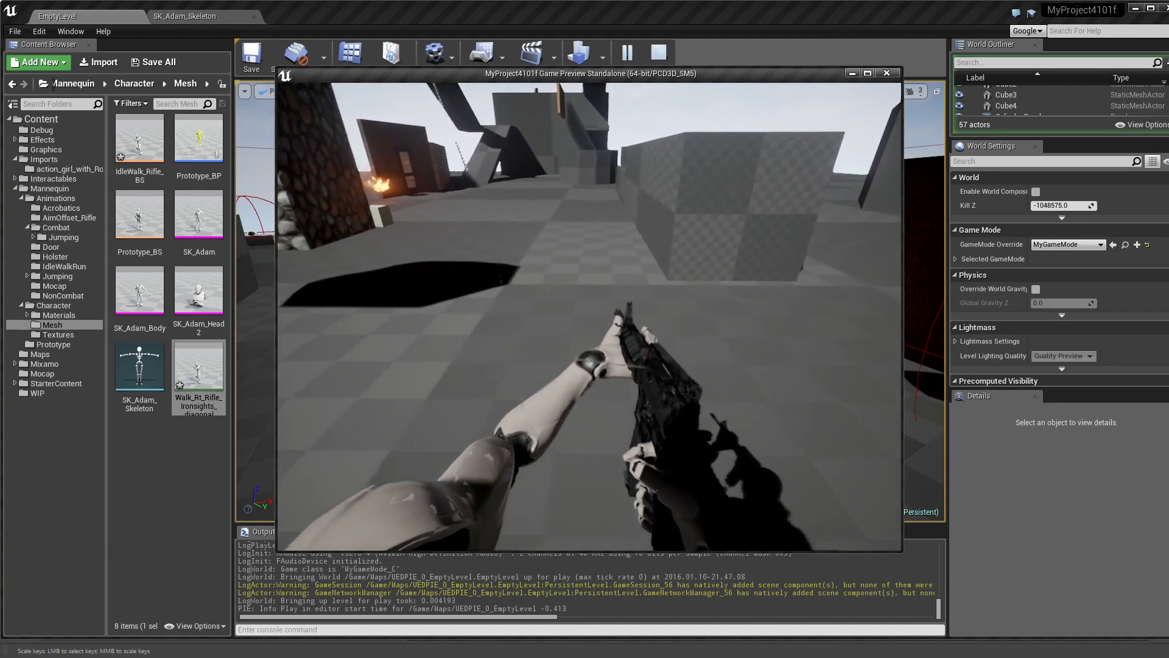
pyautogui.press('a')
pyautogui.press('d')
pyautogui.press('a')
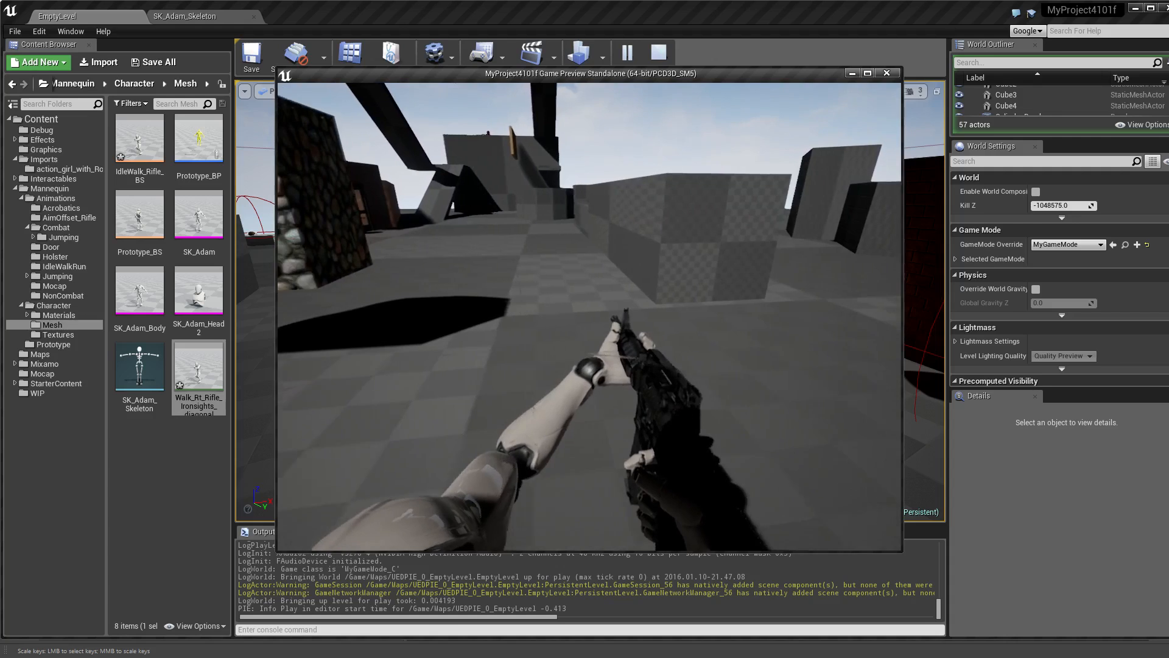
pyautogui.press('w')
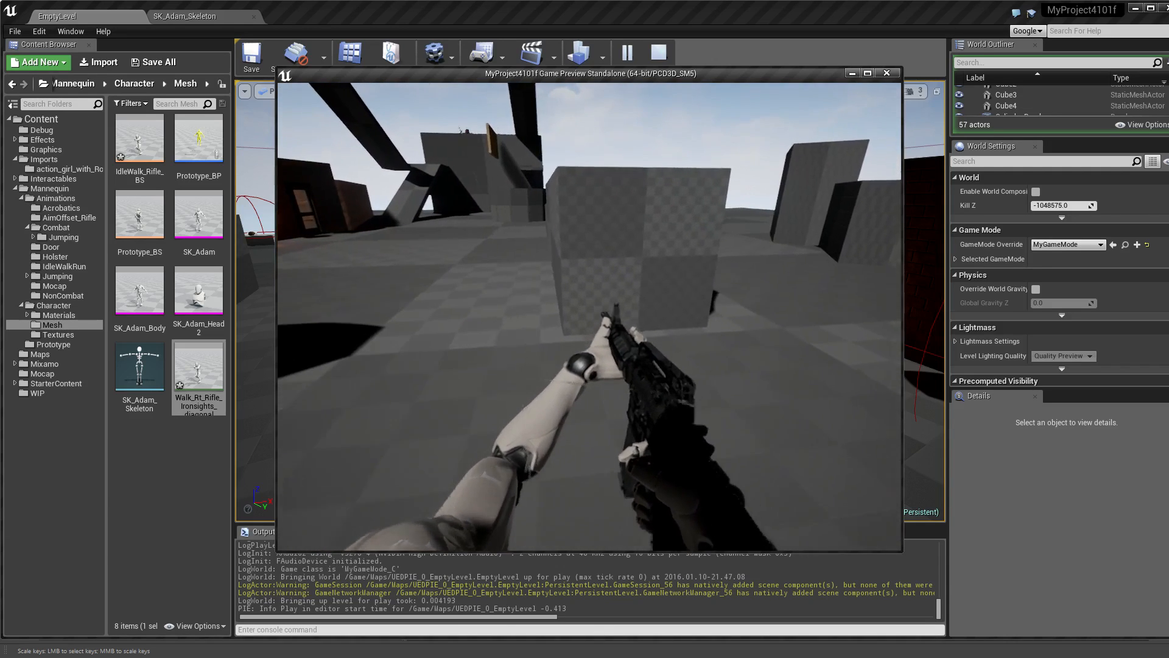
pyautogui.press('d')
pyautogui.press('v')
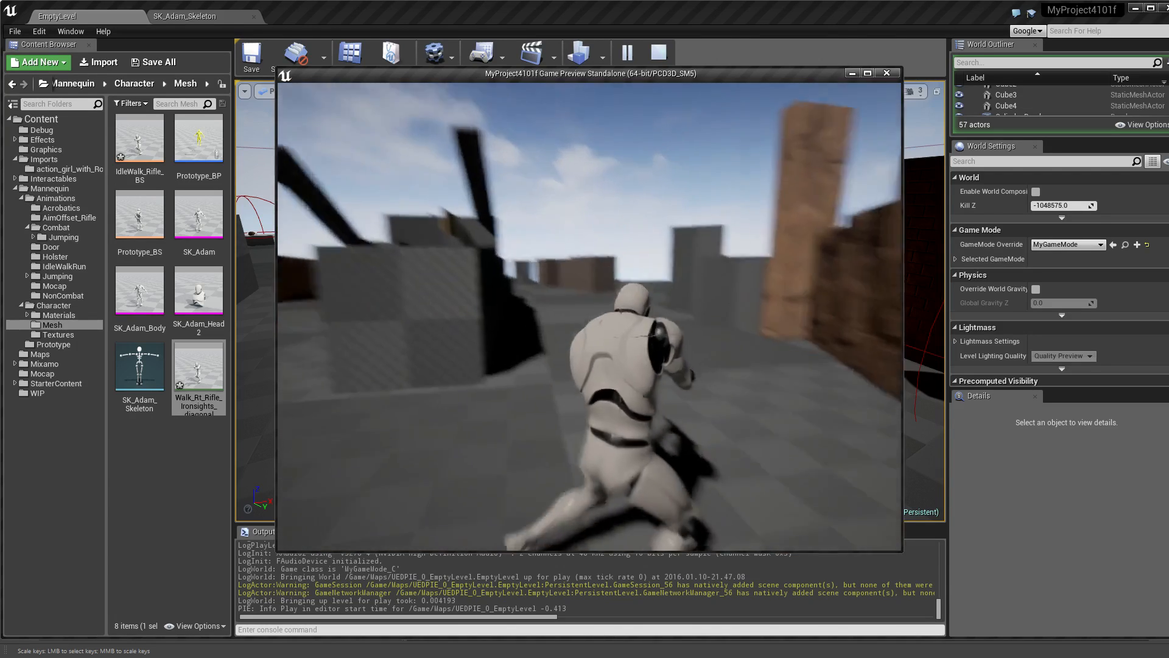
pyautogui.press('Escape')
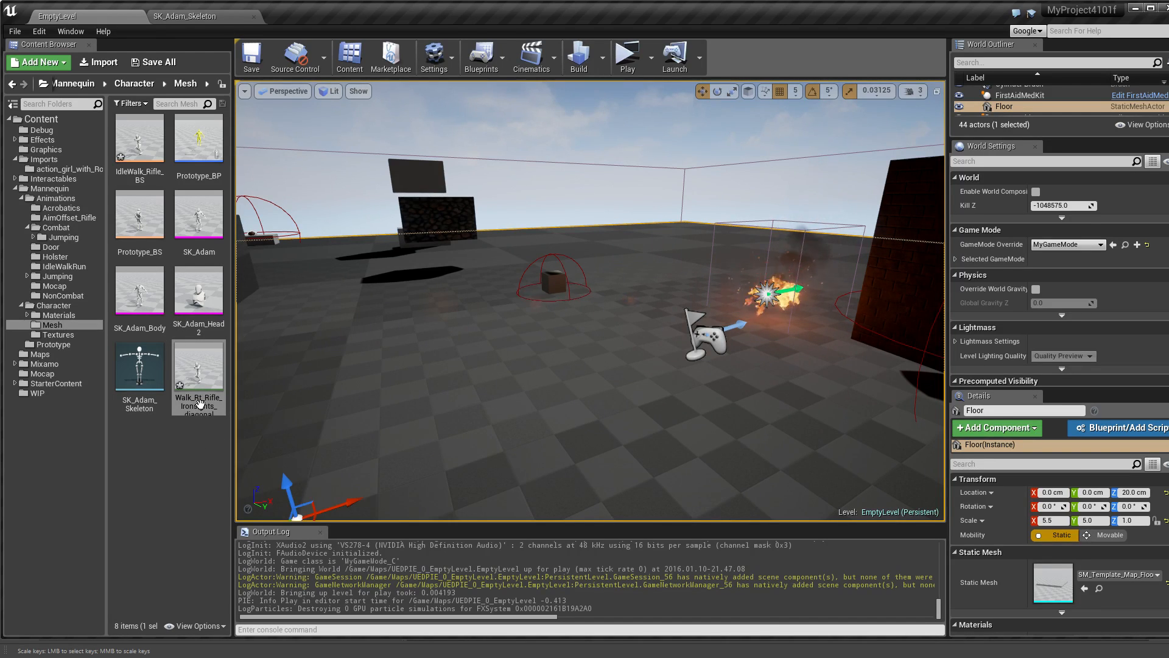
# Duplicate the Walk_Rt_Rifle_Ironsights_diagonal animation and name the copy Walk_Bwd_Lt_Rifle_Ironsights_diagonal
pyautogui.click(199, 403)
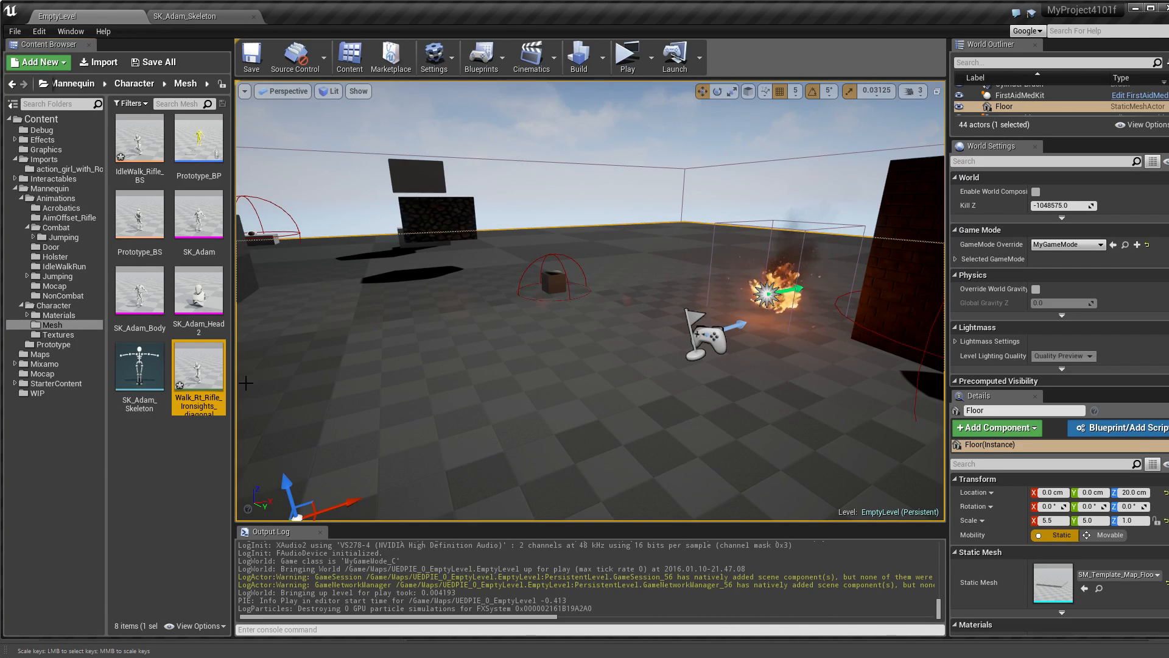
pyautogui.rightClick(204, 382)
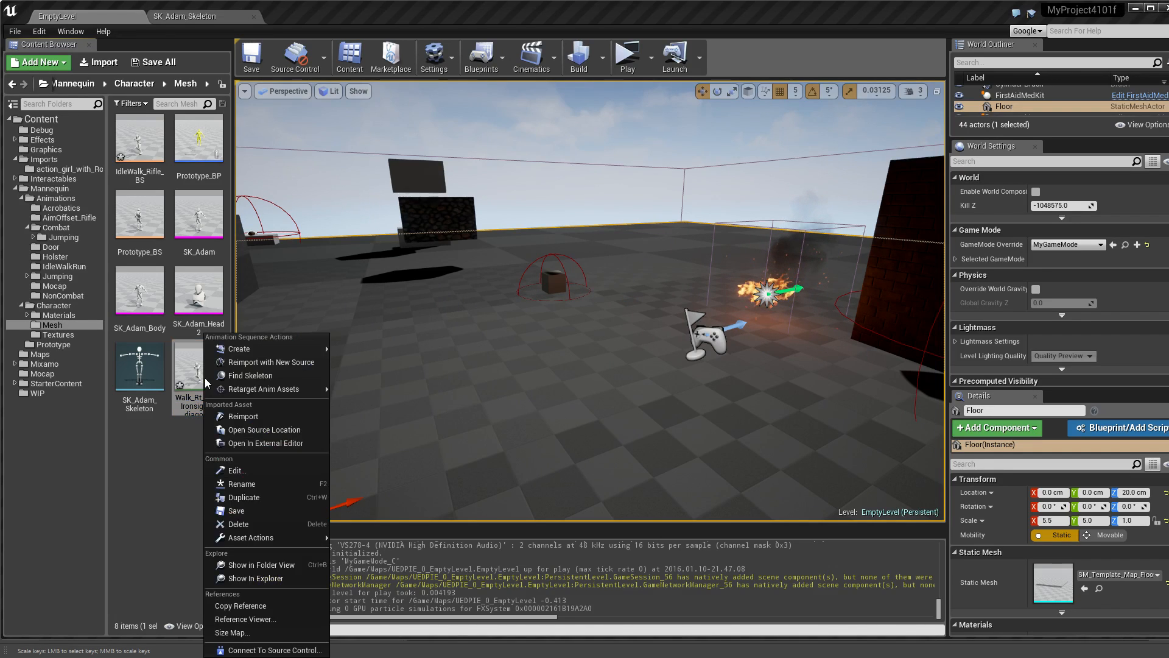
pyautogui.click(244, 497)
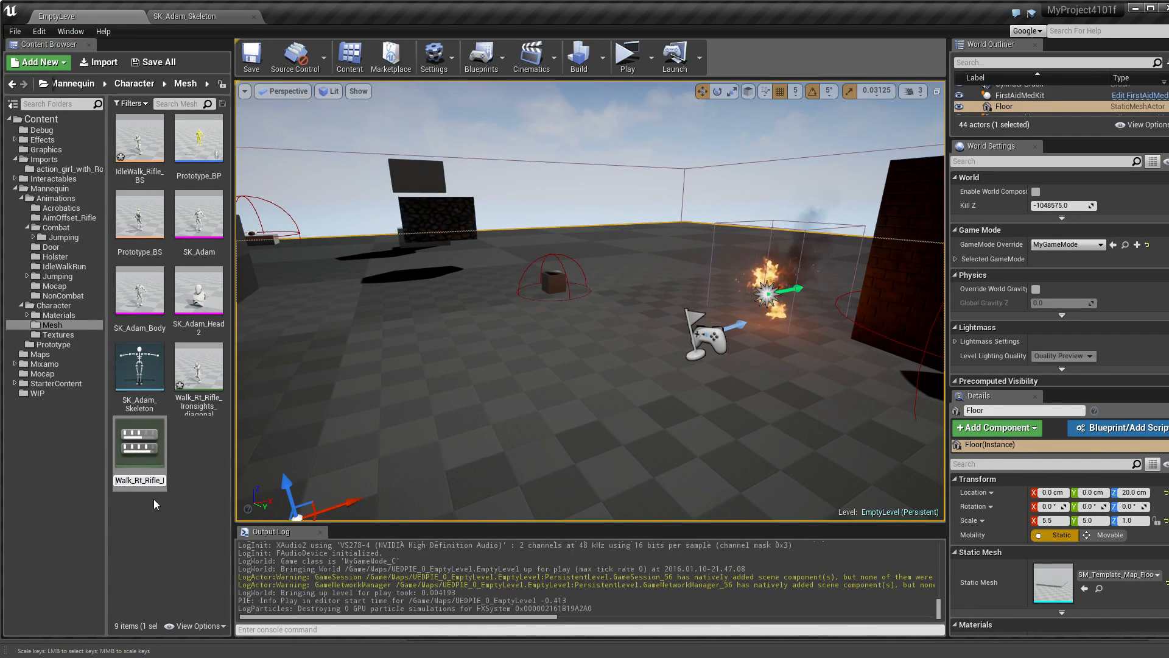
pyautogui.write('Bwd_L')
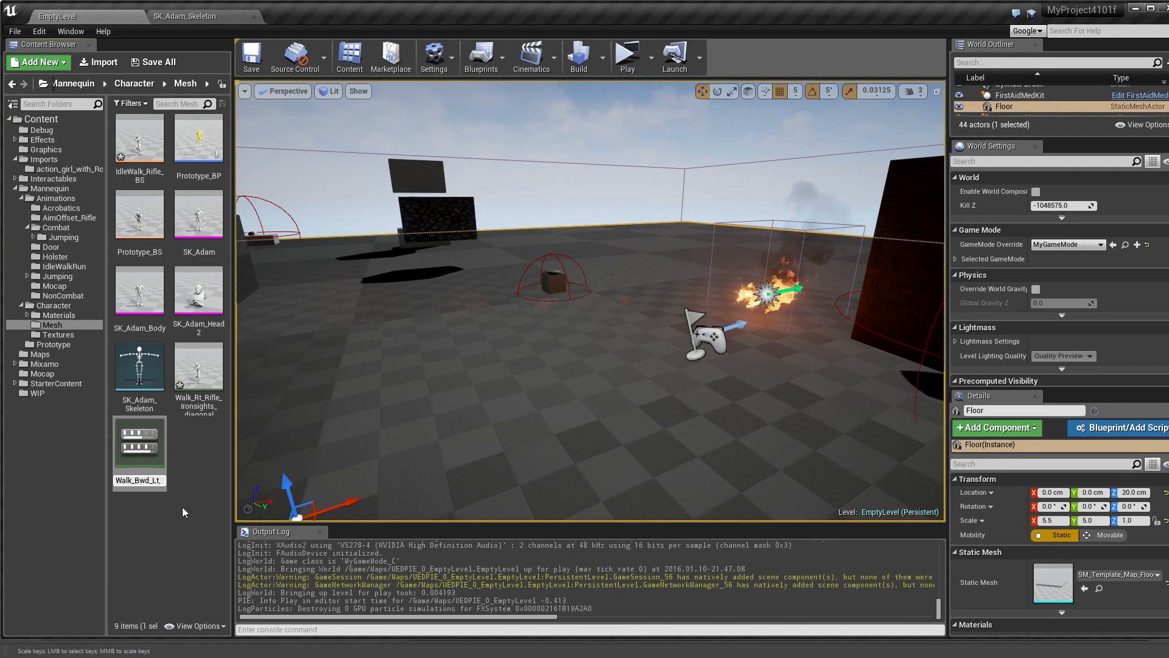
pyautogui.press('End')
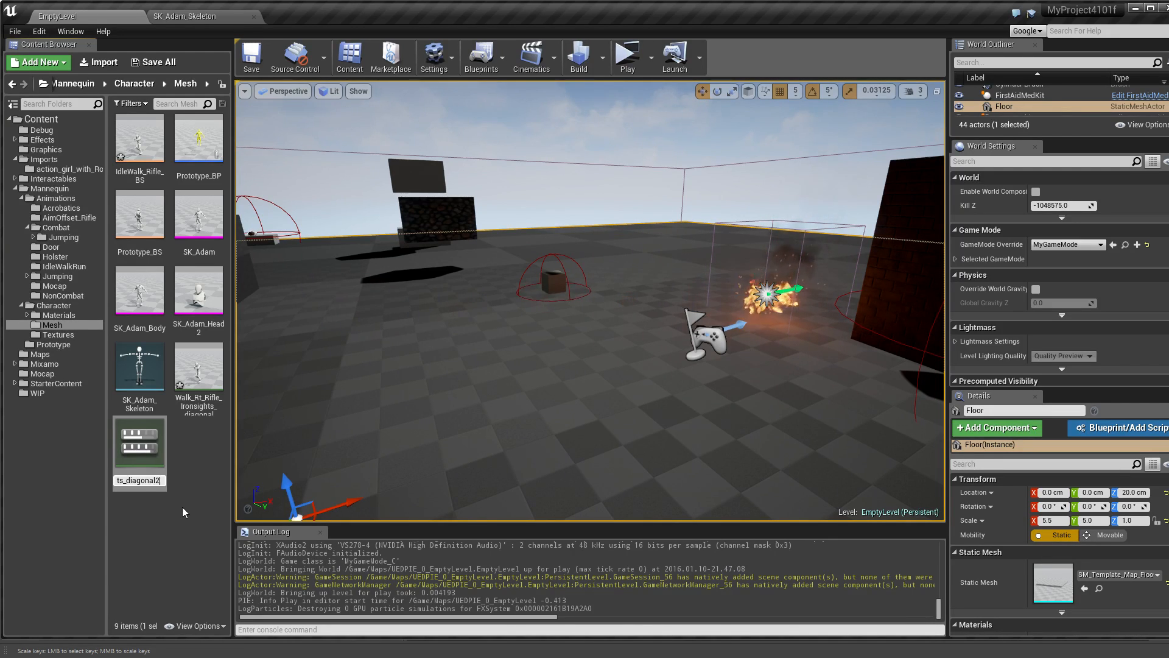
pyautogui.press('Return')
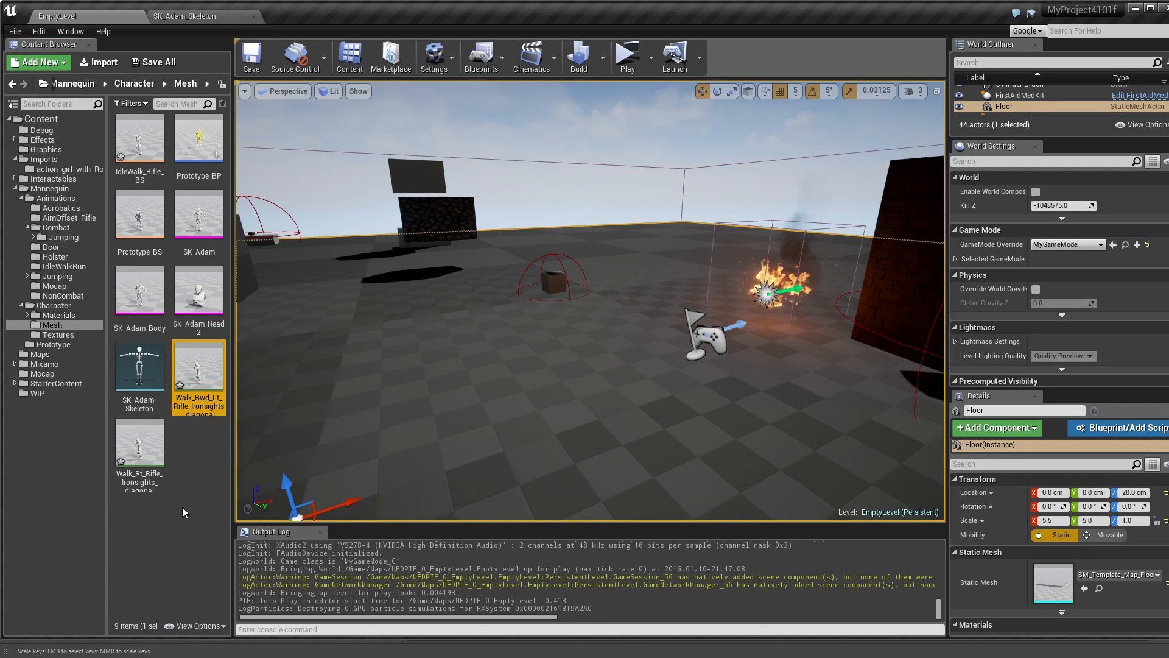
# Open the Walk_Bwd_Lt_Rifle_Ironsights_diagonal animation and set its Rate Scale to -1 for reversed playback
pyautogui.doubleClick(198, 363)
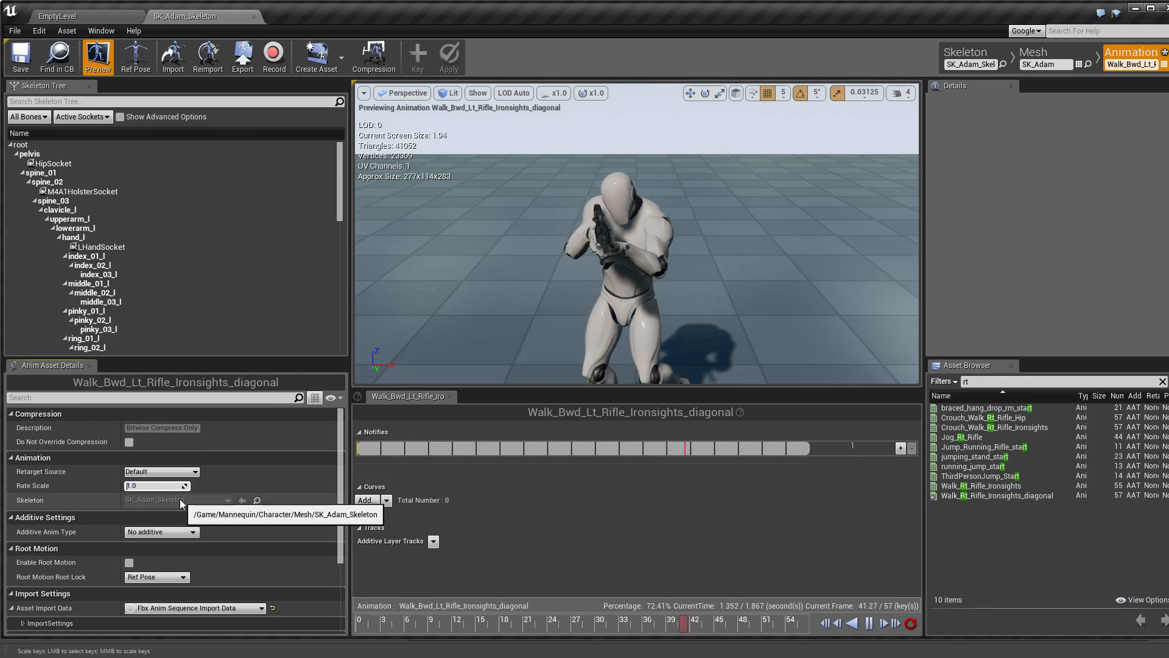
pyautogui.click(140, 488)
pyautogui.write('-1')
pyautogui.press('Return')
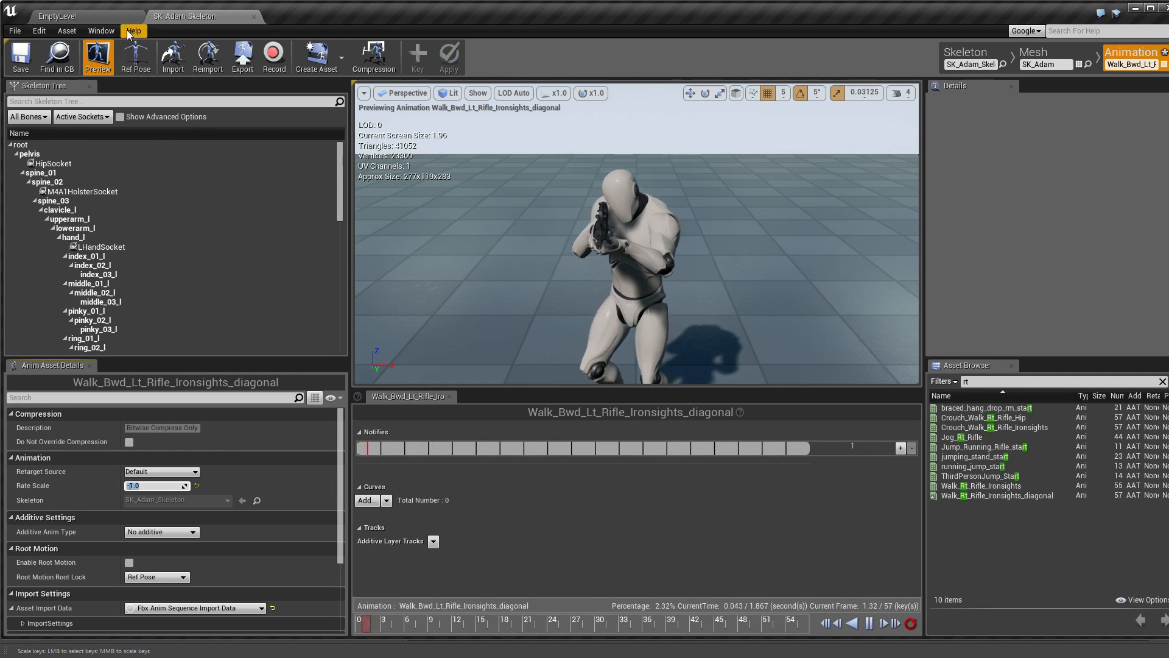
# Open the IdleWalk_Rifle_BS blend space, filter the animations by "bwd" and place Walk_Bwd_Lt_Rifle_Ironsights_diagonal at Right -200, Forward -200
pyautogui.click(111, 18)
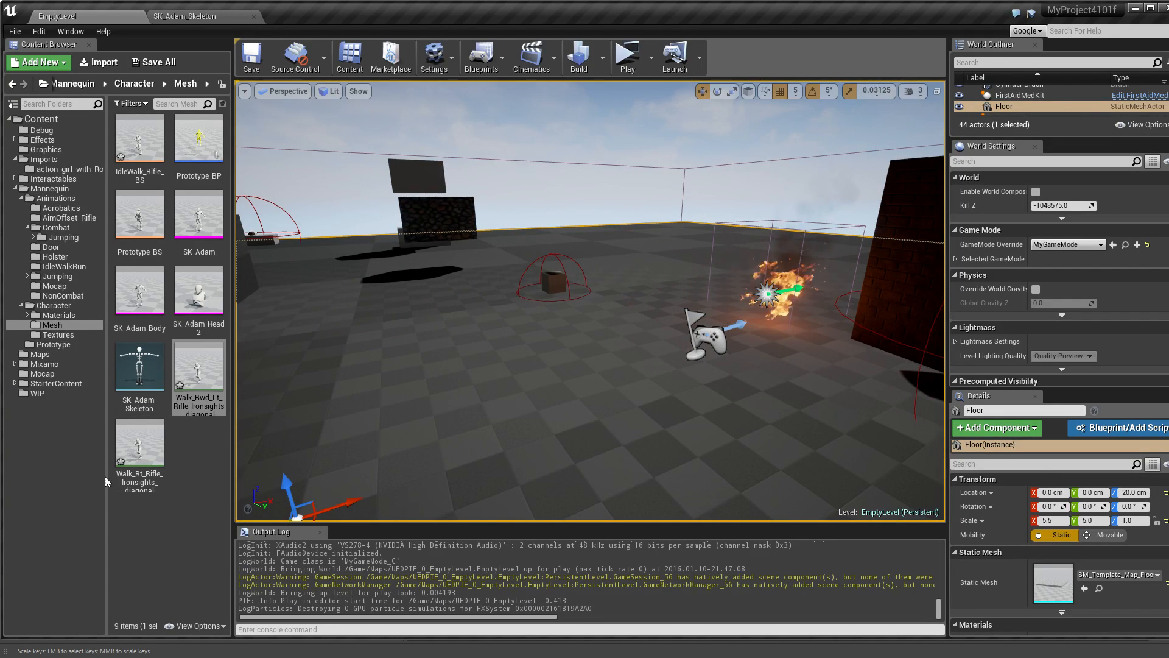
pyautogui.doubleClick(152, 129)
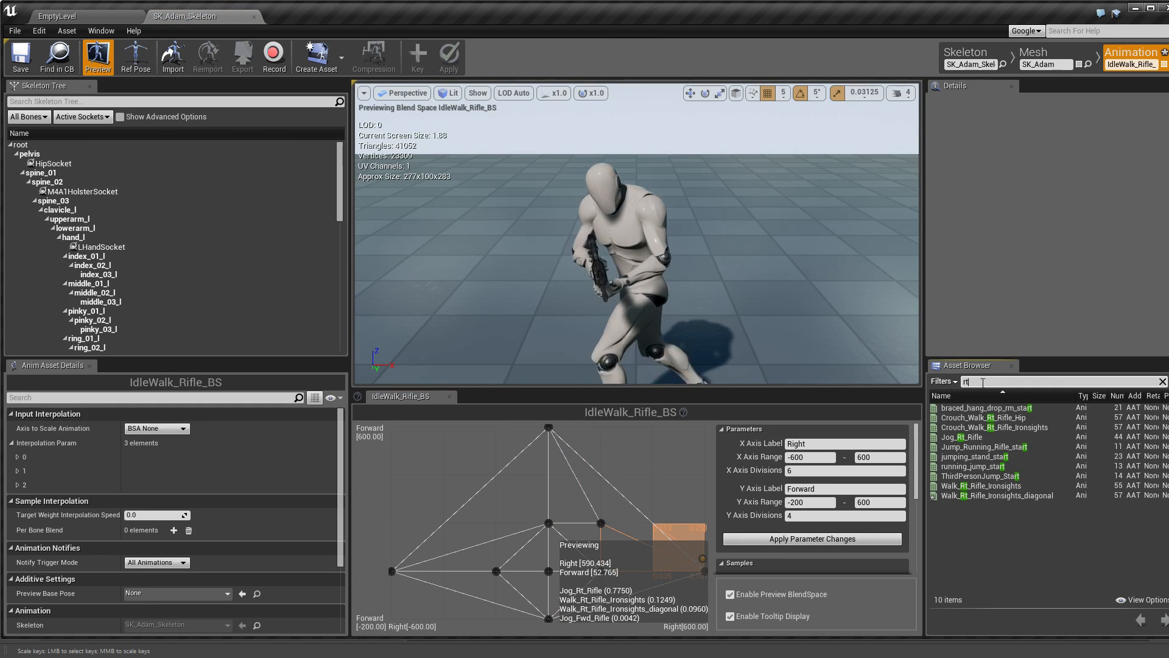
pyautogui.hotkey('ctrl', 'a')
pyautogui.write('bw')
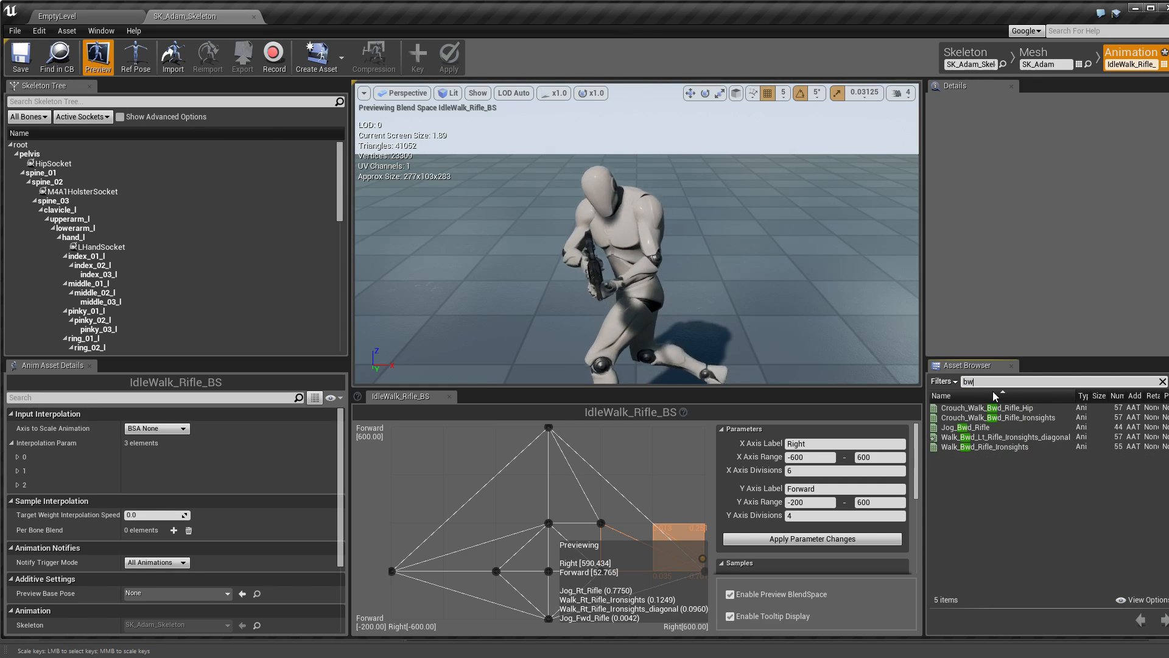
pyautogui.write('d')
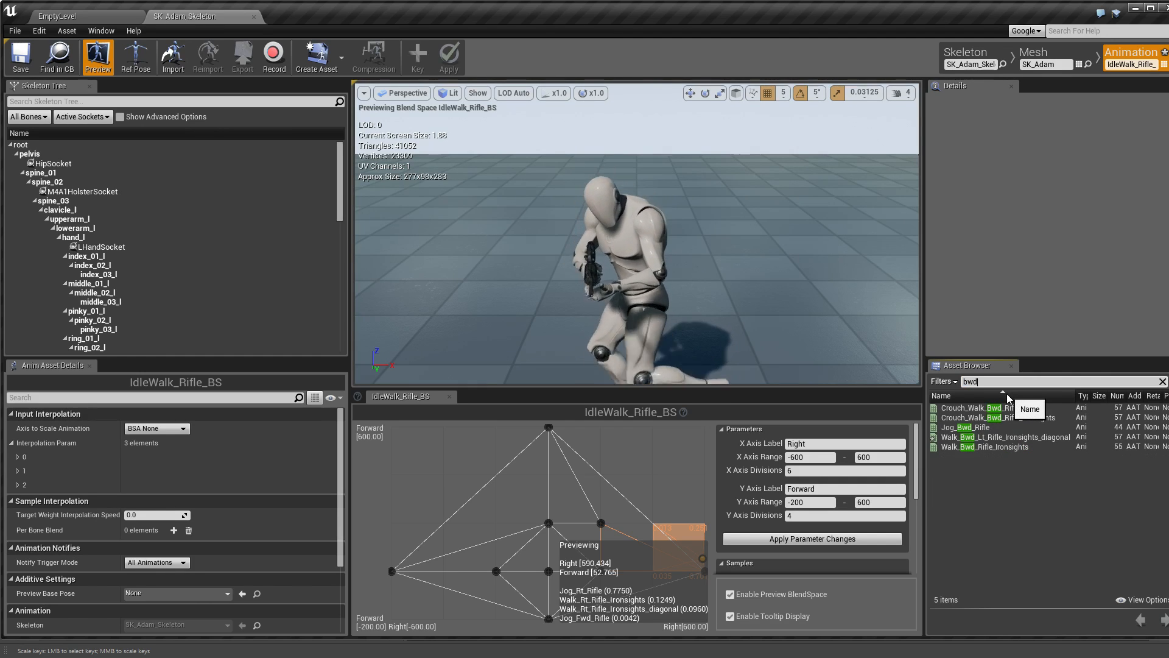
pyautogui.click(991, 437)
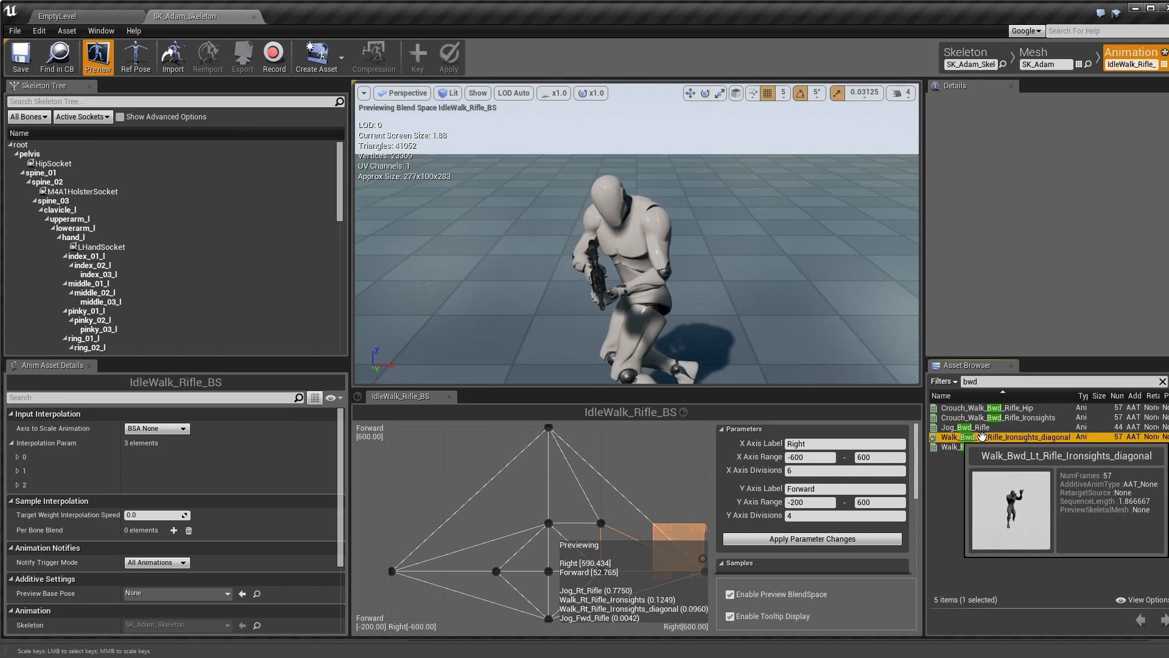
pyautogui.moveTo(990, 437); pyautogui.dragTo(497, 619)
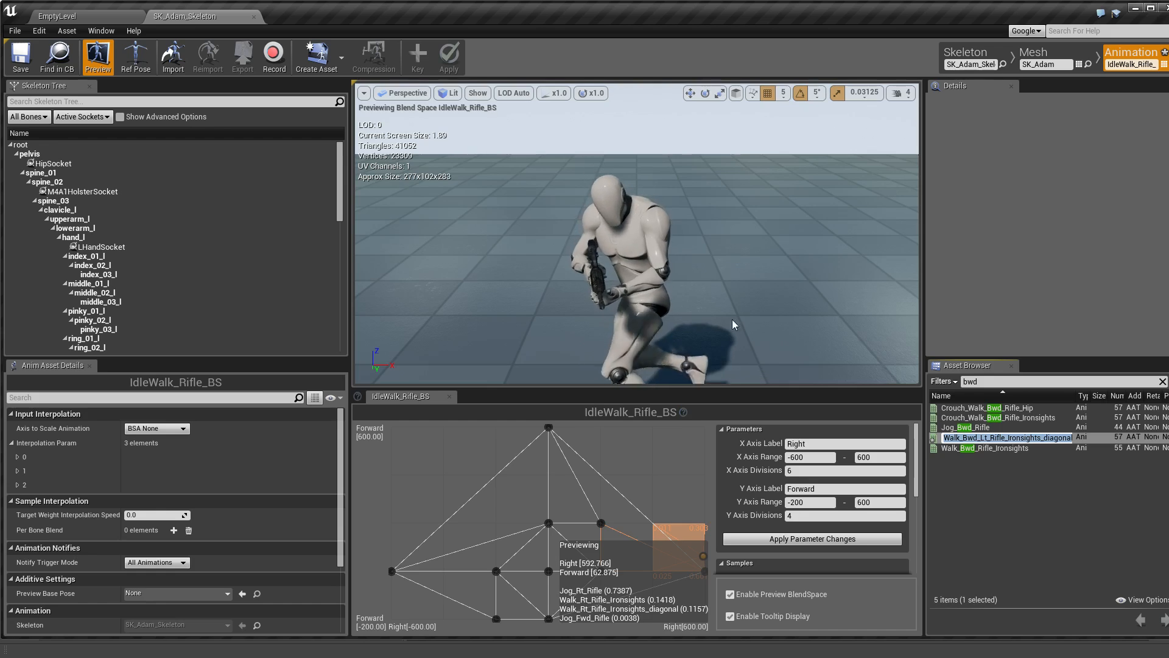
# Play EmptyLevel and walk the rifle character forward, backward, sideways and diagonally to check the blended walk animations, and stop the preview
pyautogui.click(27, 11)
pyautogui.click(628, 53)
pyautogui.press('w')
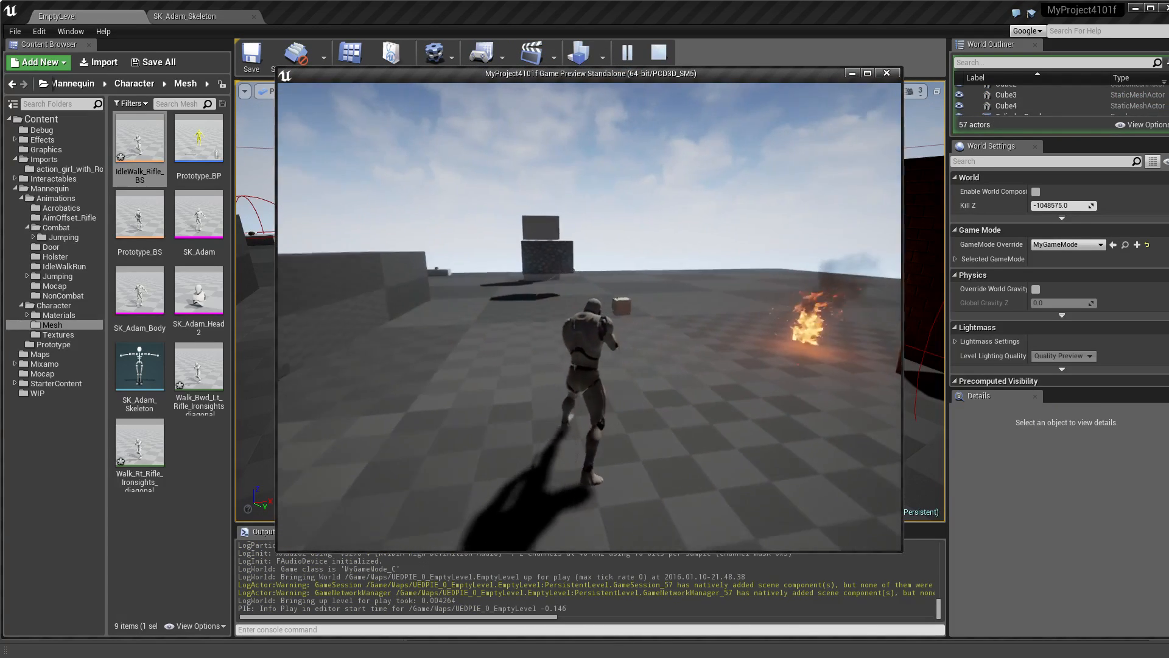
pyautogui.press('d')
pyautogui.press('s')
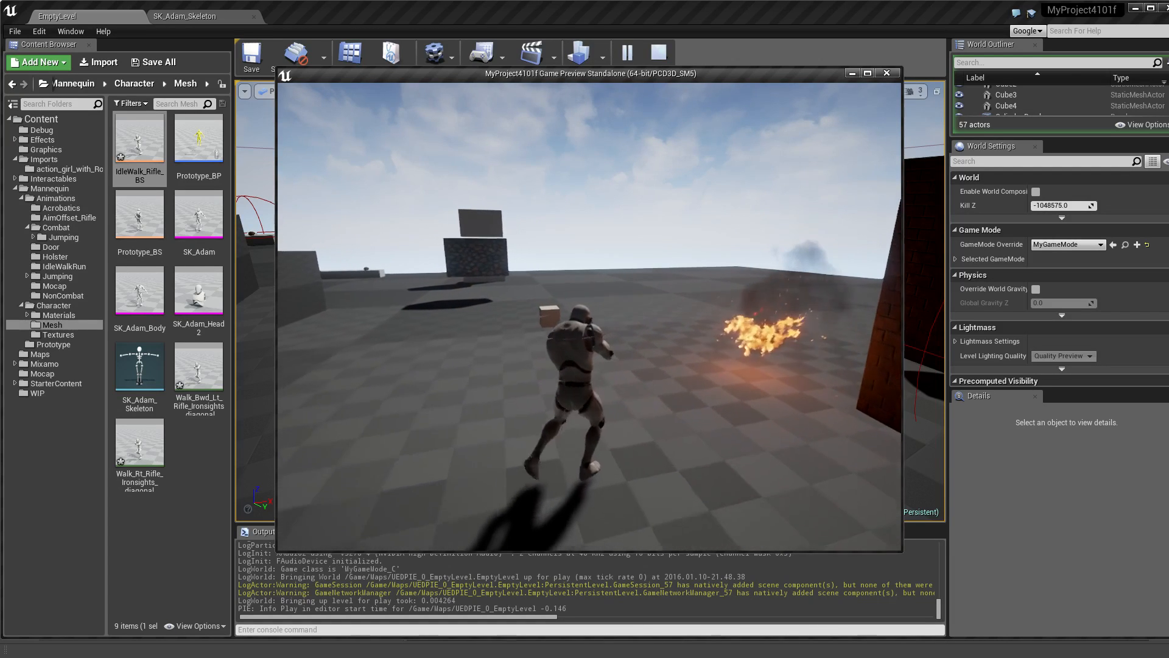
pyautogui.press('a')
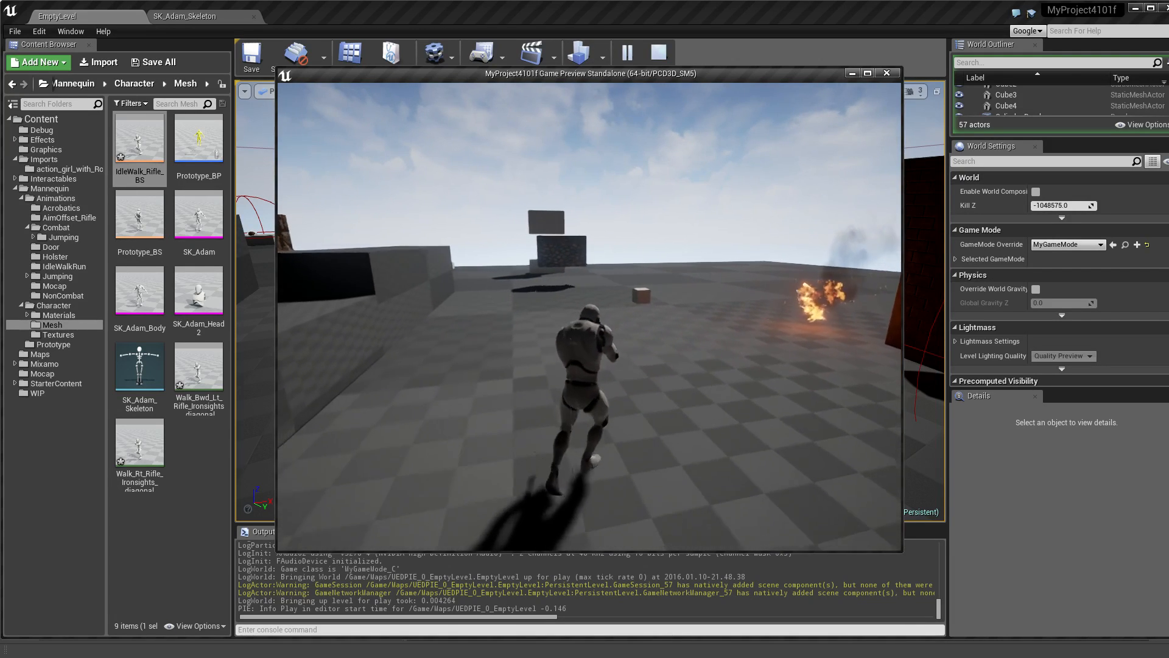
pyautogui.press('d')
pyautogui.press('s')
pyautogui.press('d')
pyautogui.press('s')
pyautogui.press('d')
pyautogui.press('a')
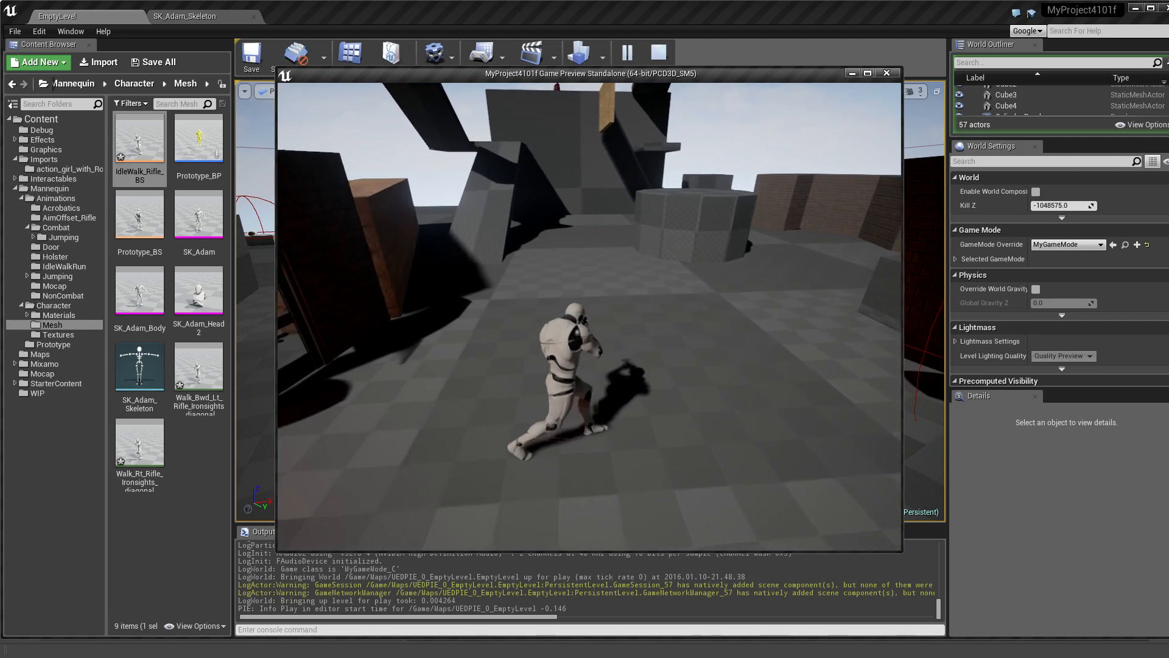
pyautogui.press('d')
pyautogui.press('s')
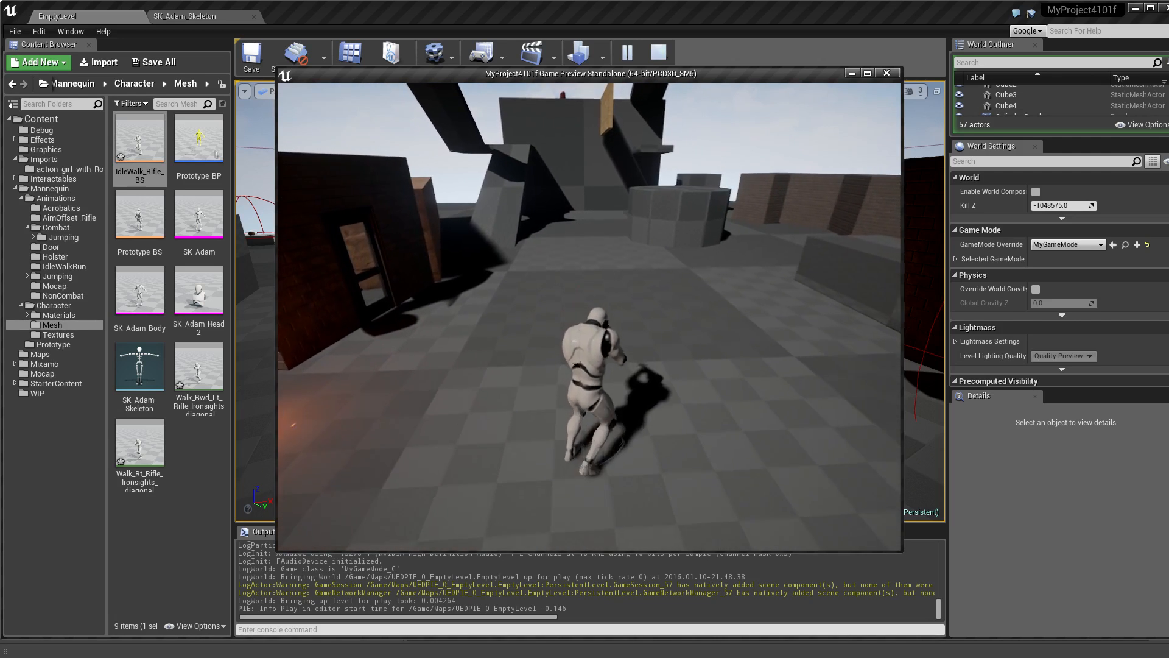
pyautogui.press('w')
pyautogui.press('d')
pyautogui.press('a')
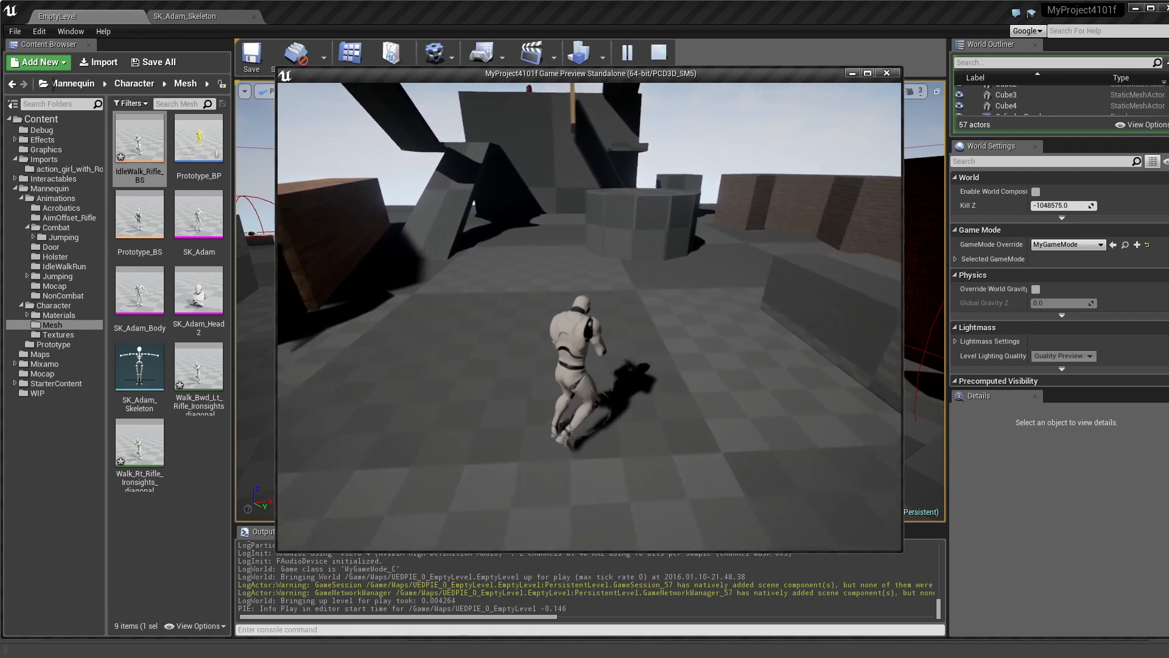
pyautogui.press('w')
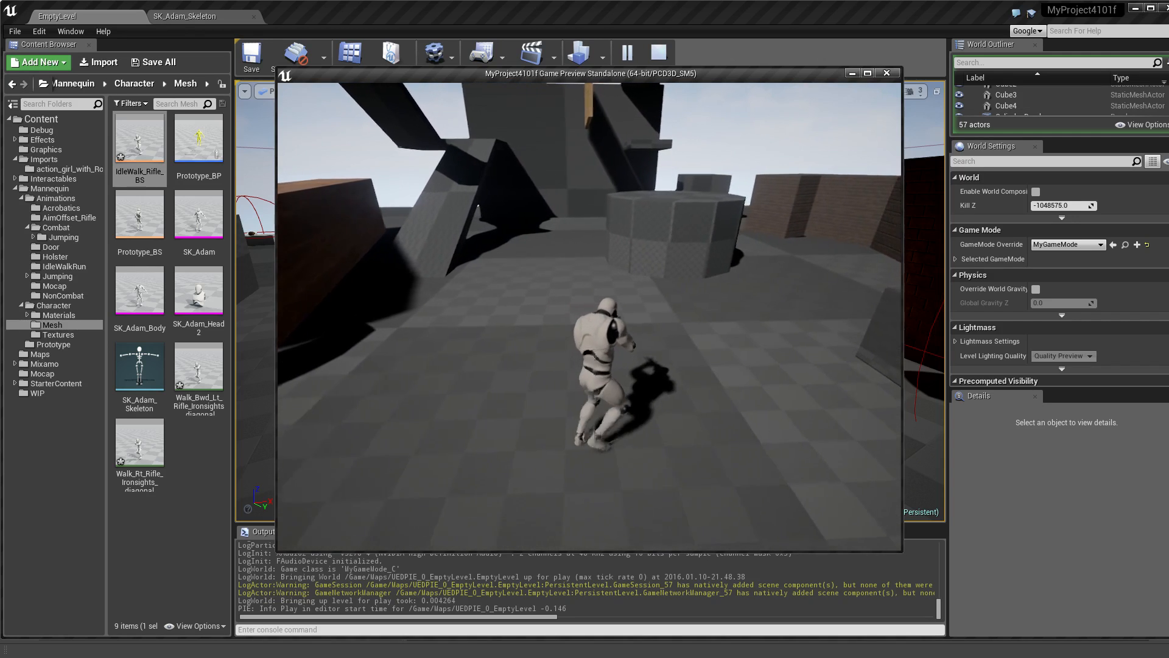
pyautogui.press('a')
pyautogui.press('d')
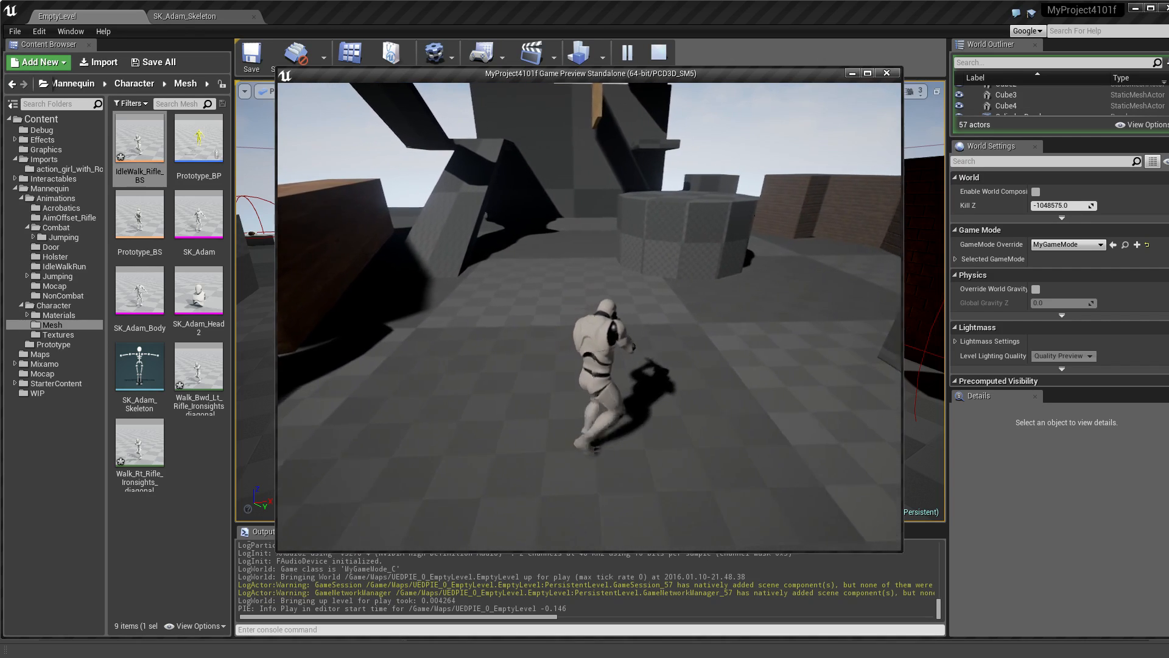
pyautogui.press('a')
pyautogui.press('d')
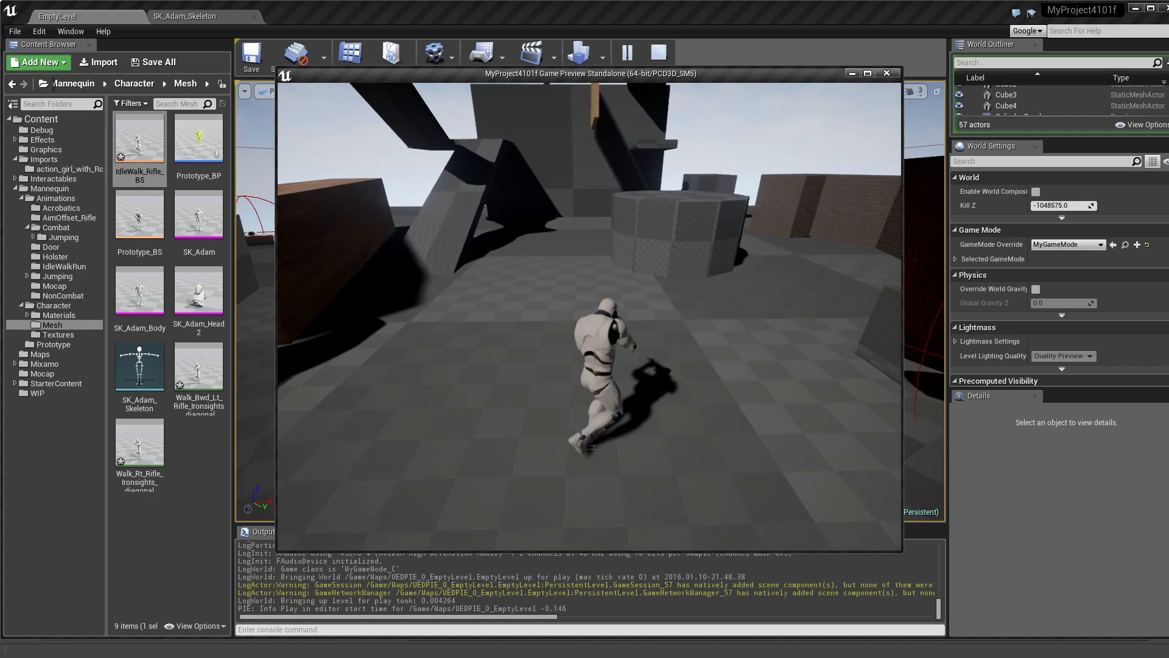
pyautogui.press('a')
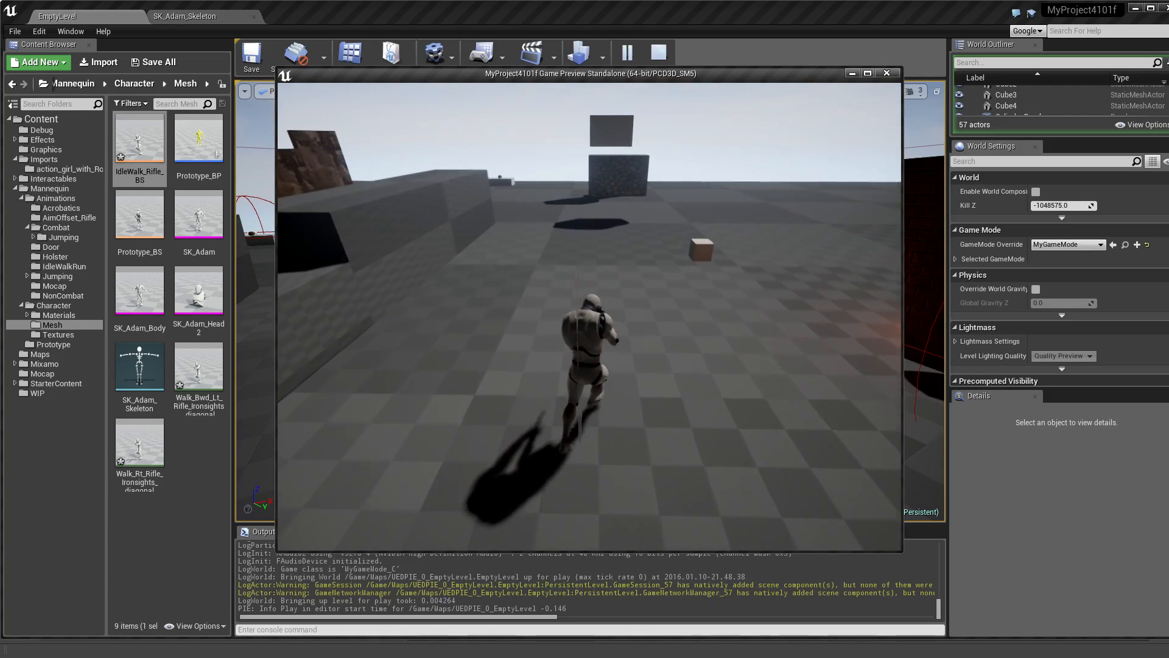
pyautogui.press('w')
pyautogui.press('Escape')
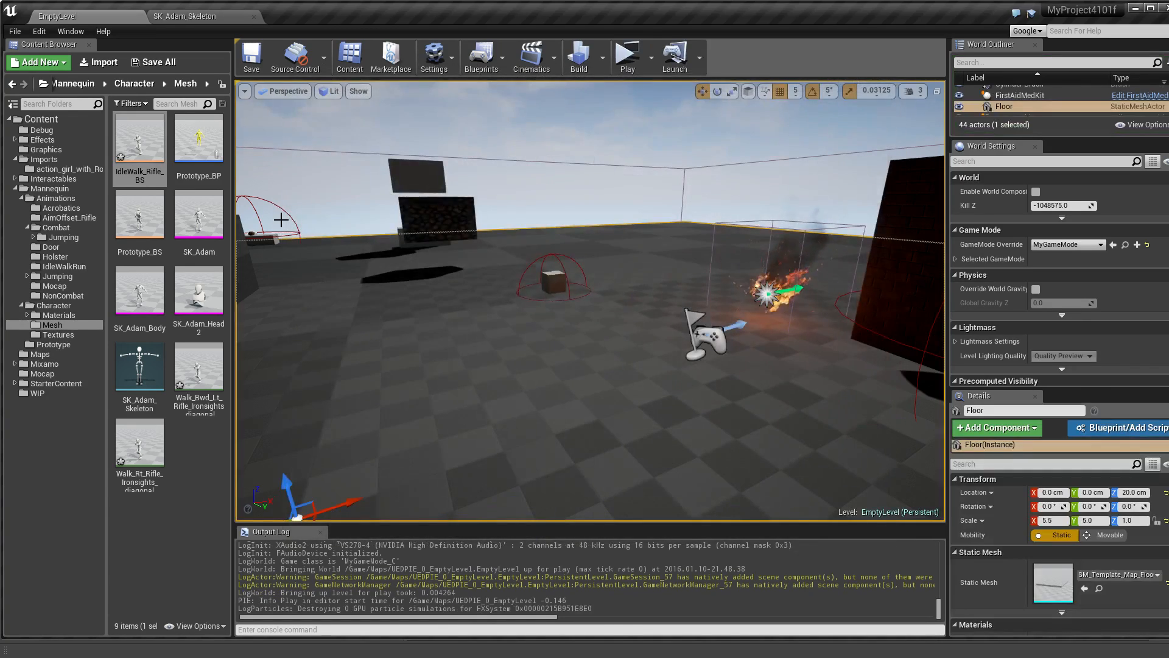
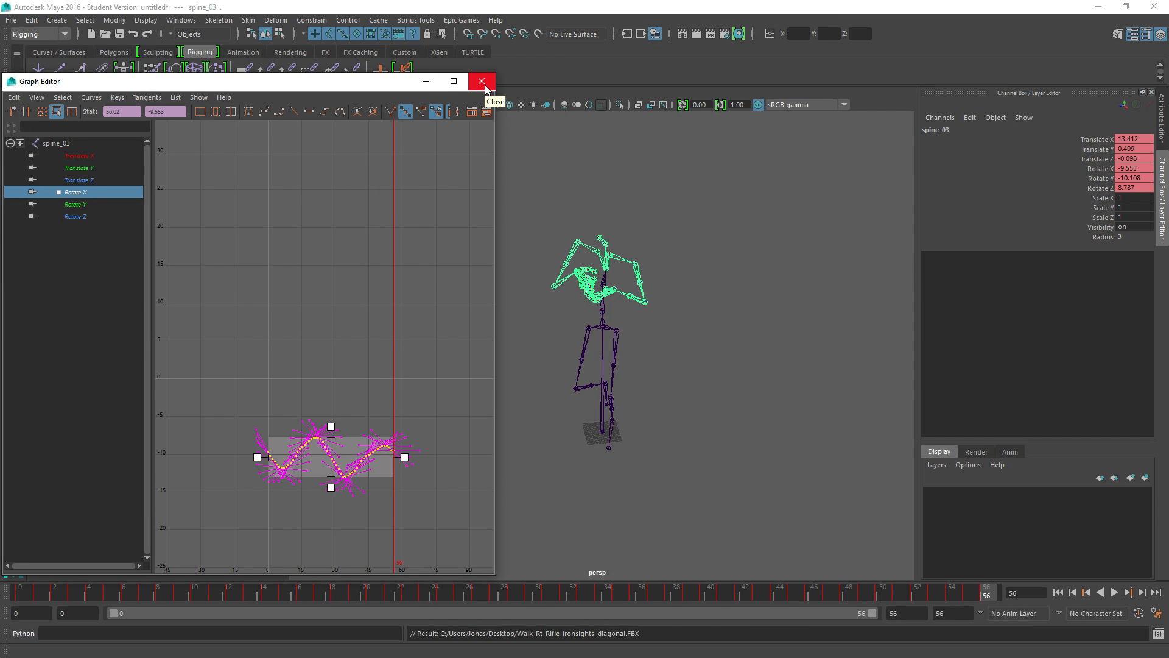
# Switch to Maya, close the Graph Editor and start a new empty scene
pyautogui.click(482, 81)
pyautogui.click(12, 20)
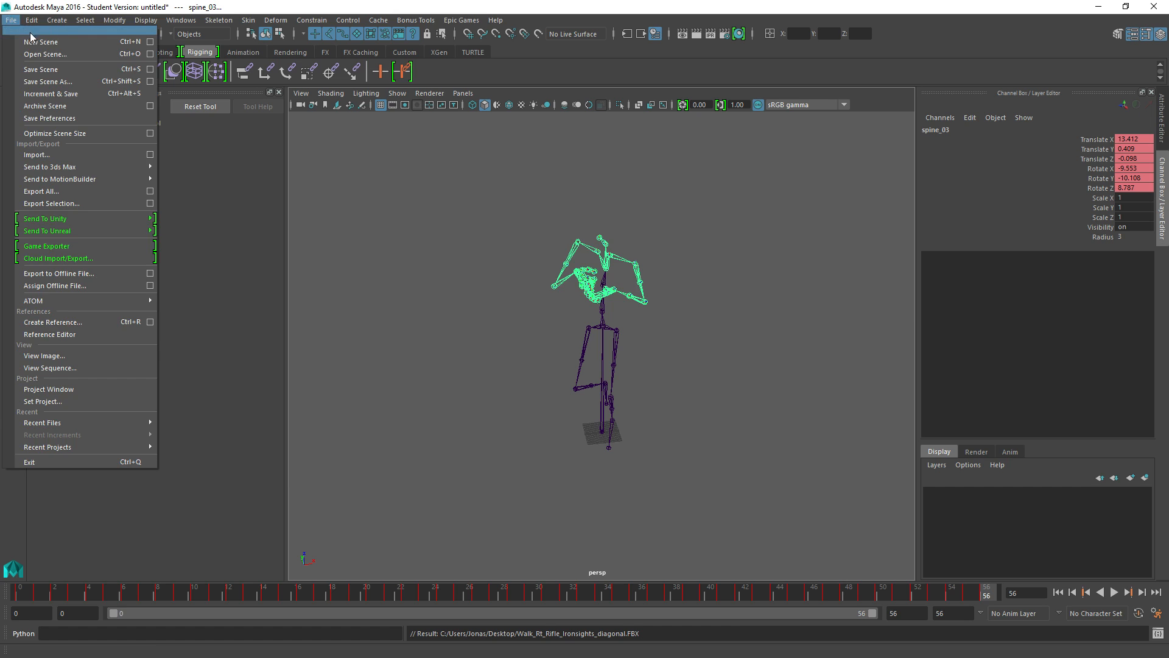
pyautogui.click(37, 39)
pyautogui.click(583, 339)
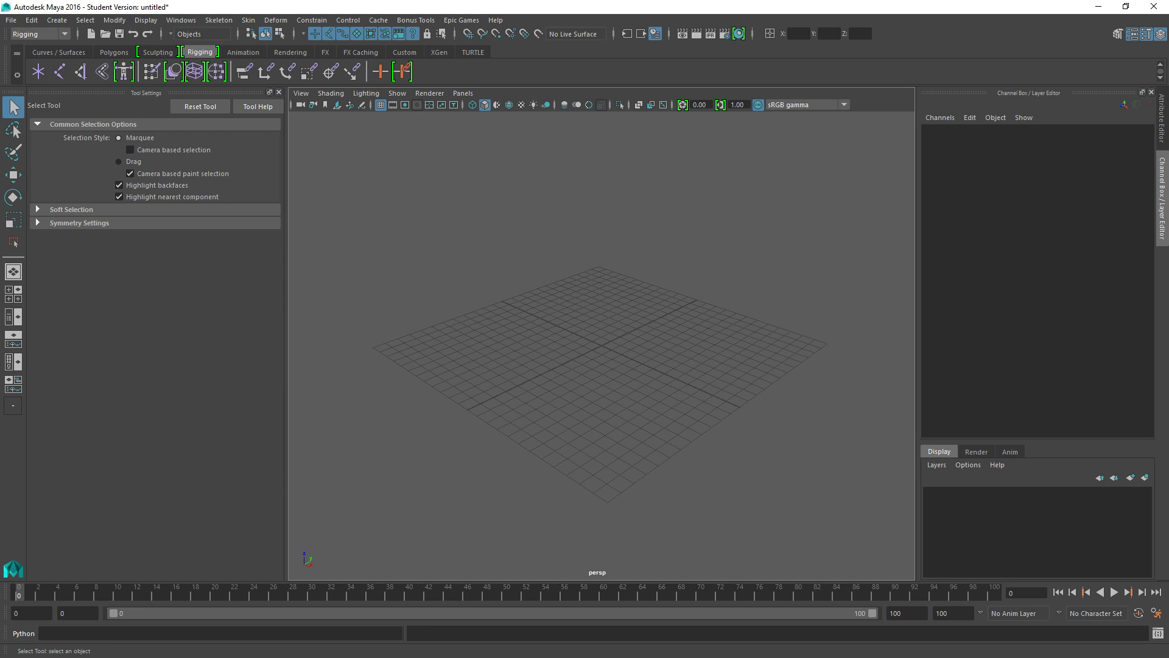
# Import Jog_Rt_Rifle.FBX from the Desktop folder and frame the whole skeleton in the view
pyautogui.click(12, 21)
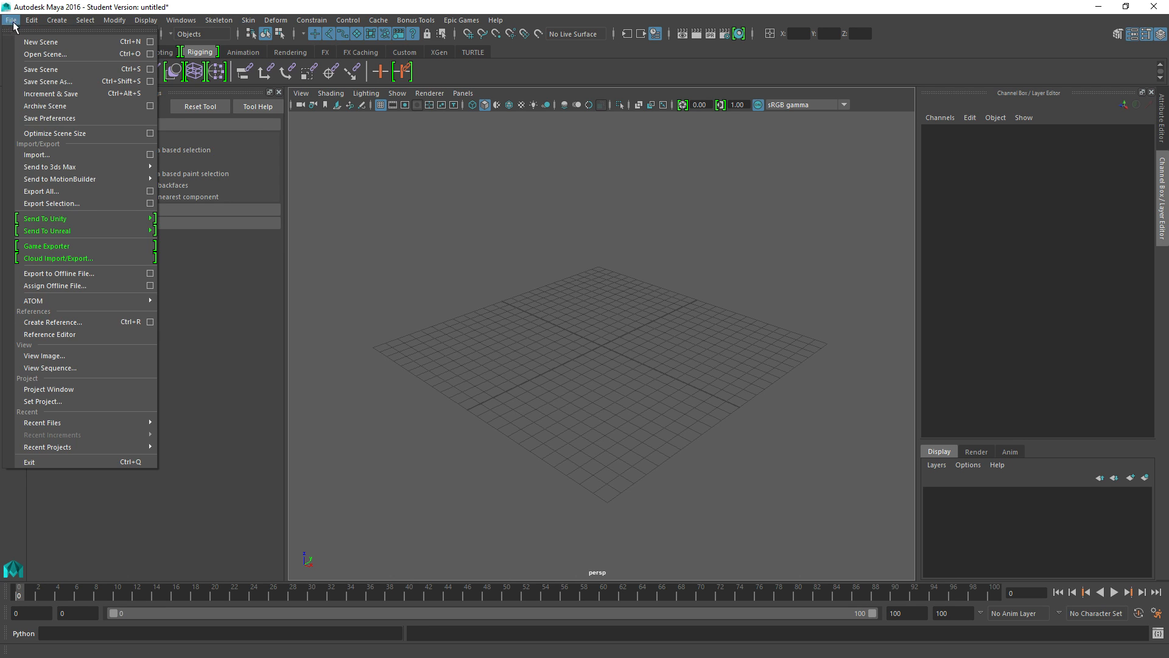
pyautogui.click(67, 156)
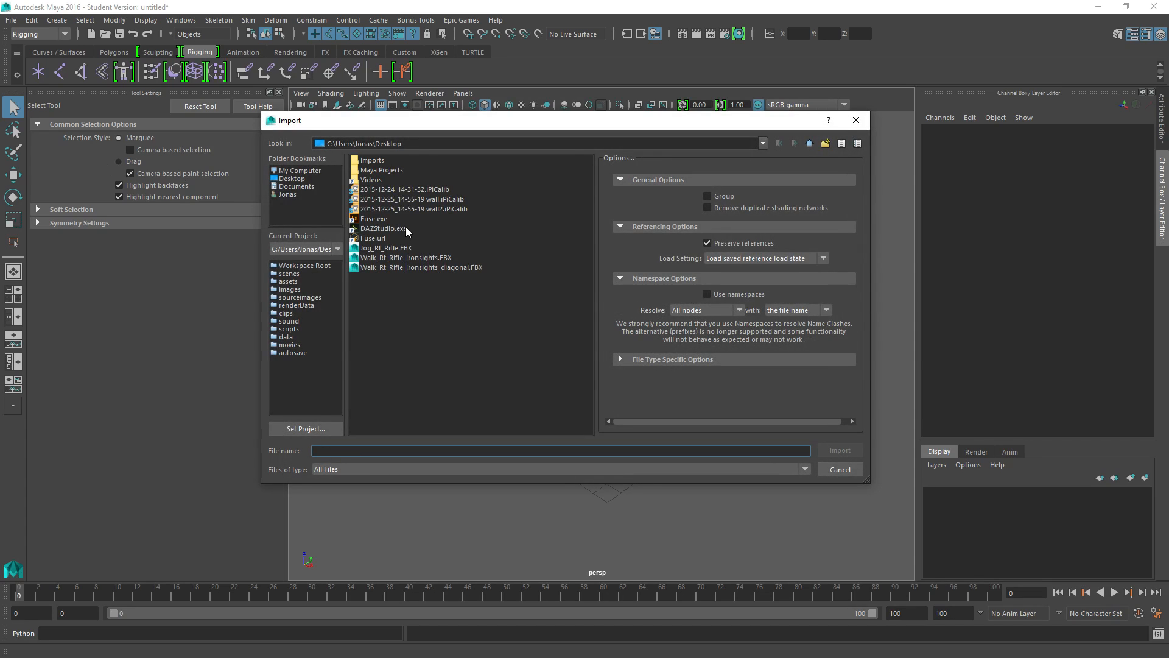
pyautogui.doubleClick(405, 248)
pyautogui.press('a')
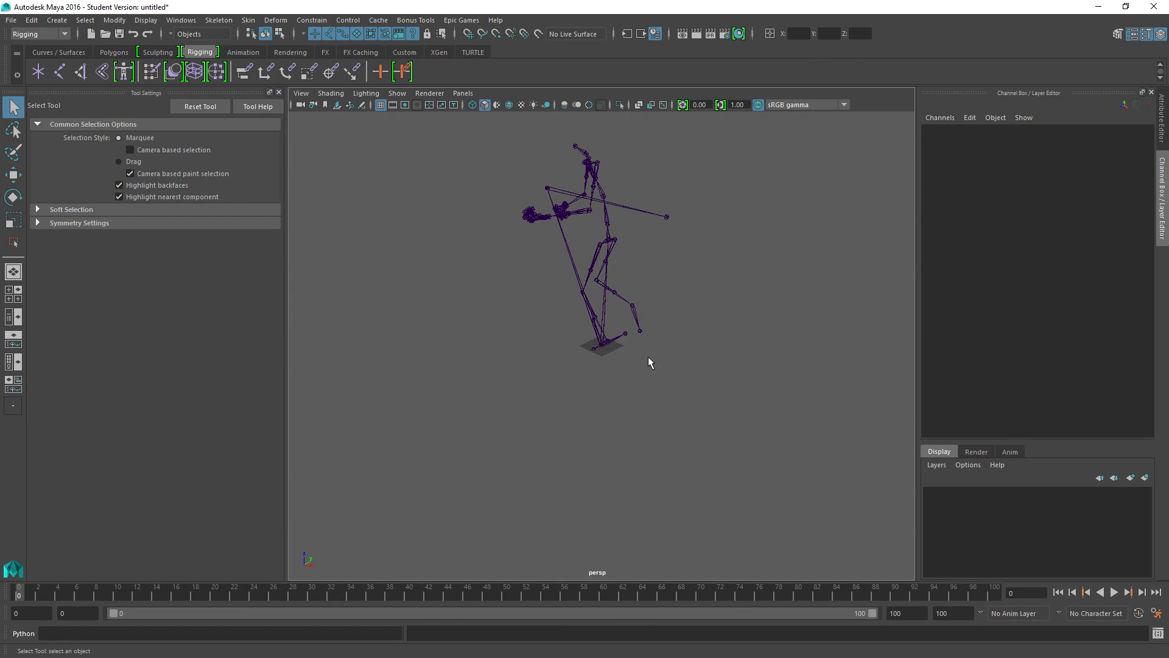
# Delete the two stray joints beside the skeleton's upper body
pyautogui.click(666, 217)
pyautogui.press('Delete')
pyautogui.click(547, 189)
pyautogui.press('Delete')
# Delete the ik_foot_l and ik_foot_r joints near the skeleton's root
pyautogui.keyDown('alt'); pyautogui.moveTo(592, 352); pyautogui.dragTo(695, 299, button='right'); pyautogui.keyUp('alt')
pyautogui.click(738, 276)
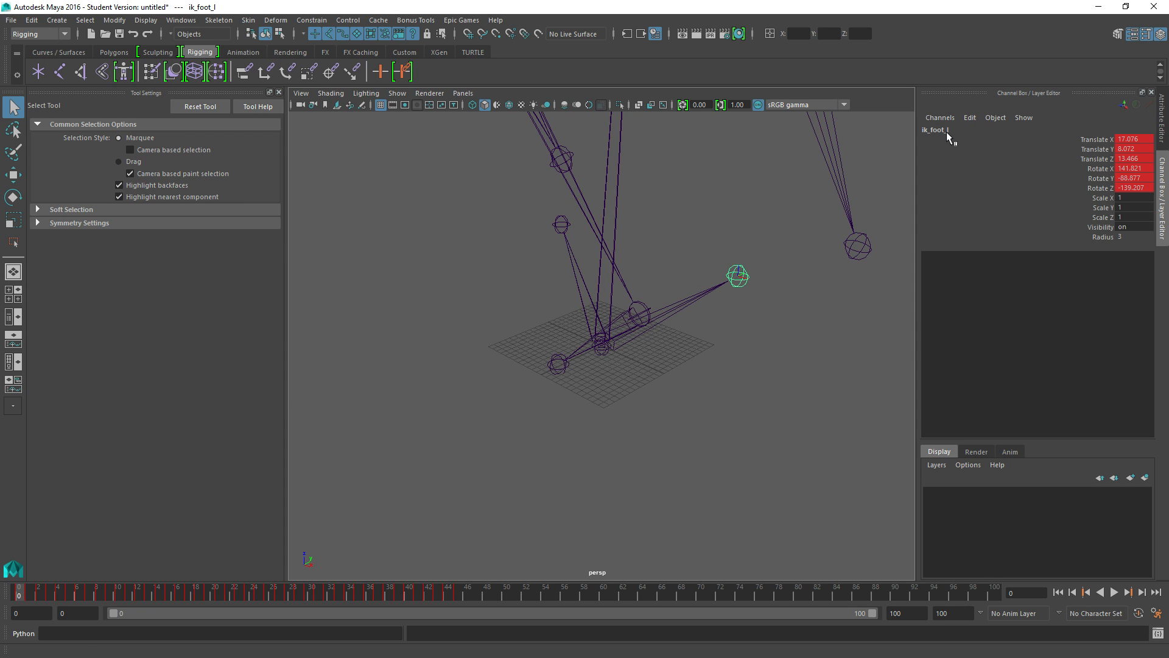
pyautogui.press('Delete')
pyautogui.click(564, 224)
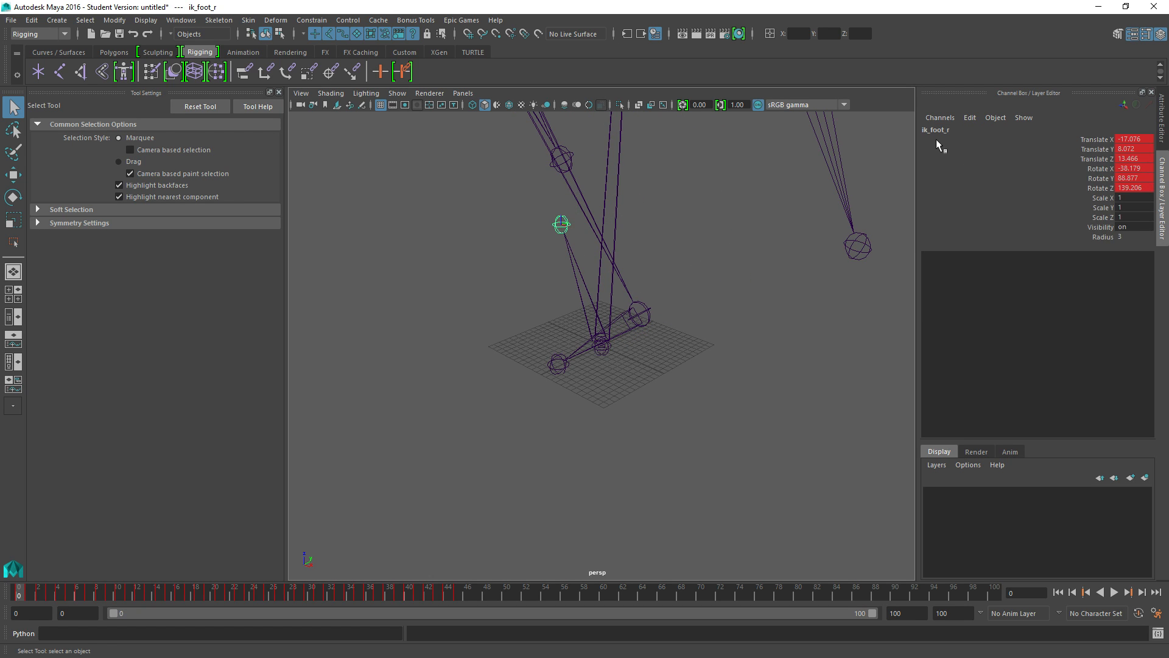
pyautogui.press('Delete')
pyautogui.scroll(-6, 583, 262)
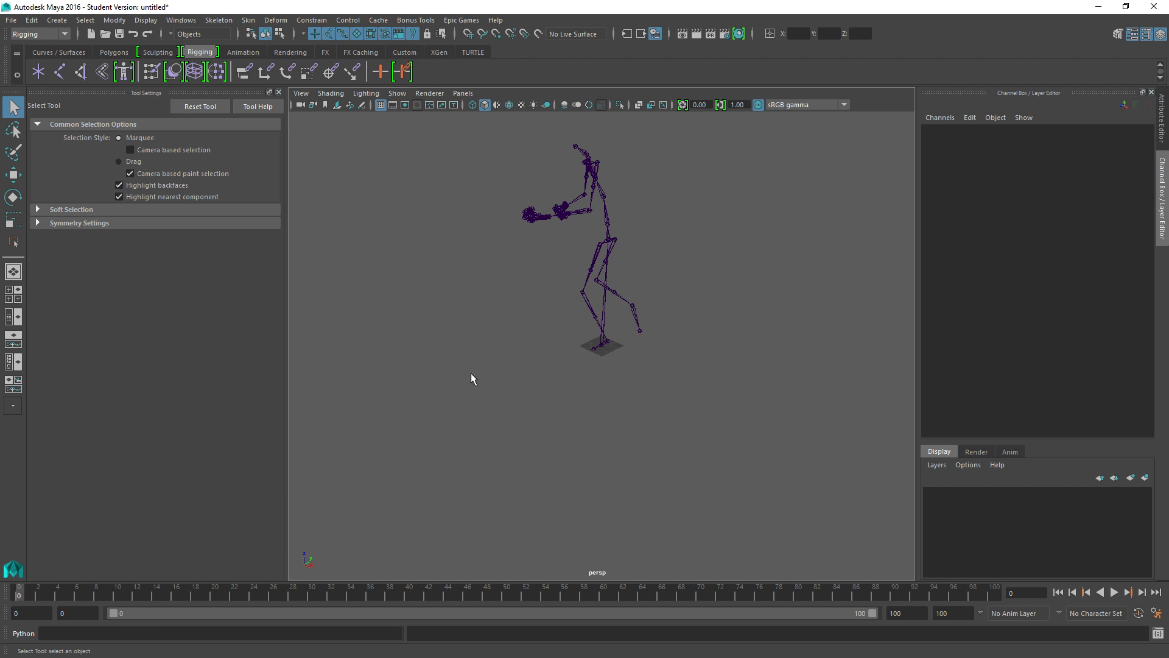
# Scrub to the pelvis joint's last keyframe and set the animation end time to frame 44
pyautogui.click(611, 248)
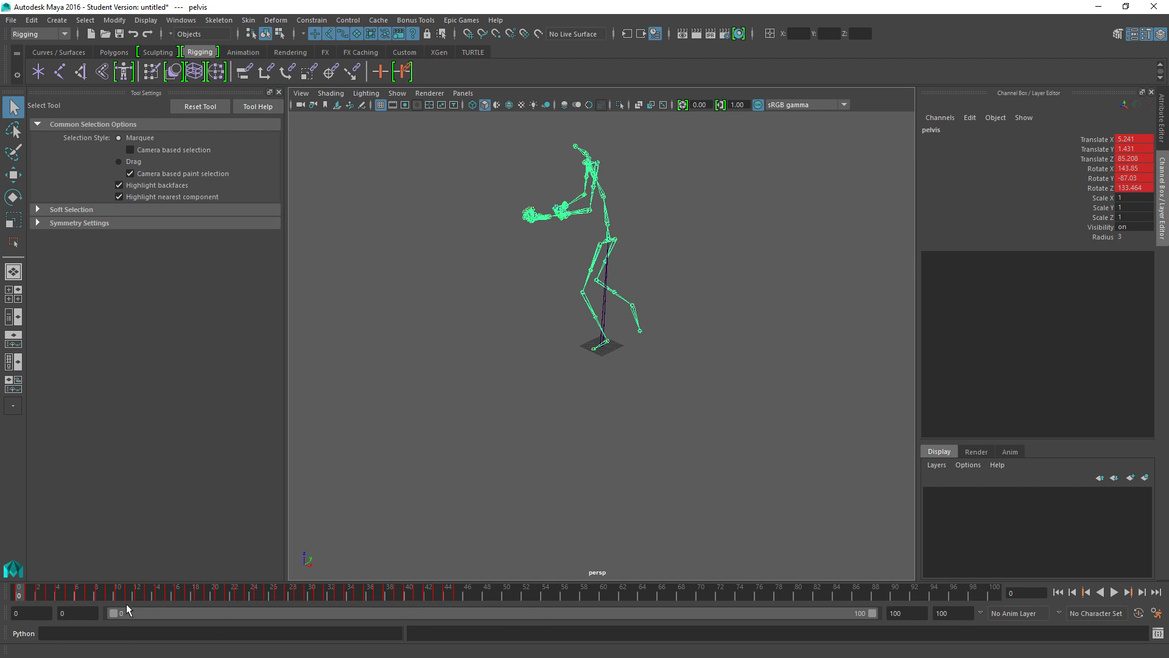
pyautogui.moveTo(19, 596)
pyautogui.mouseDown()
pyautogui.moveTo(462, 600)
pyautogui.moveTo(451, 596)
pyautogui.mouseUp()
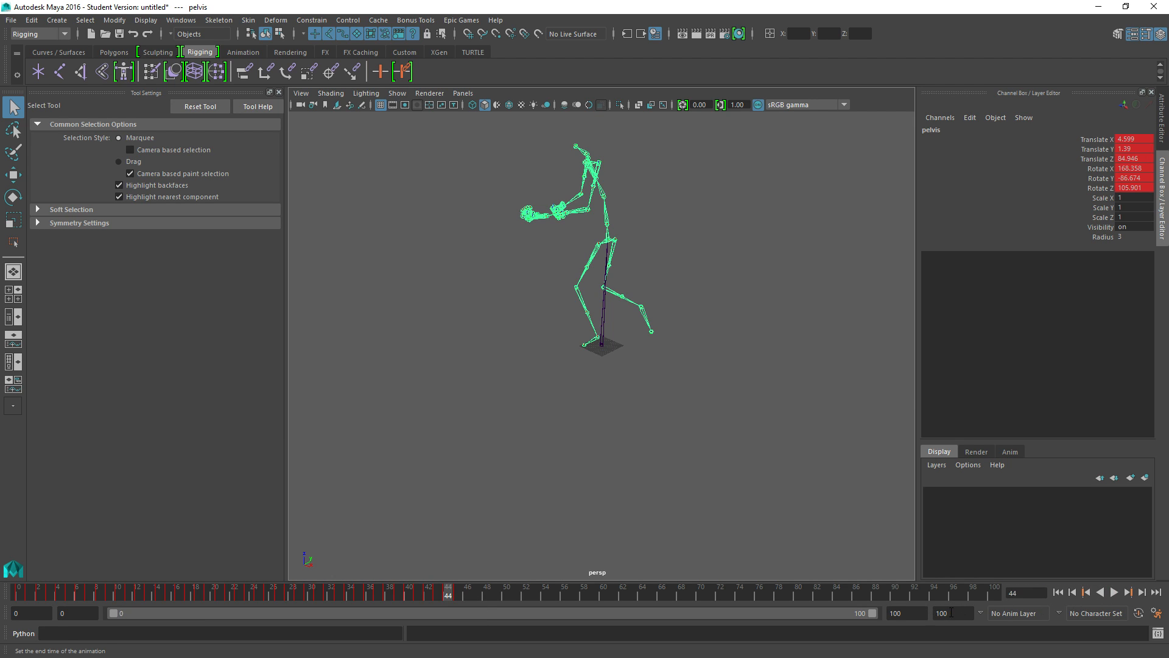
pyautogui.press('Return')
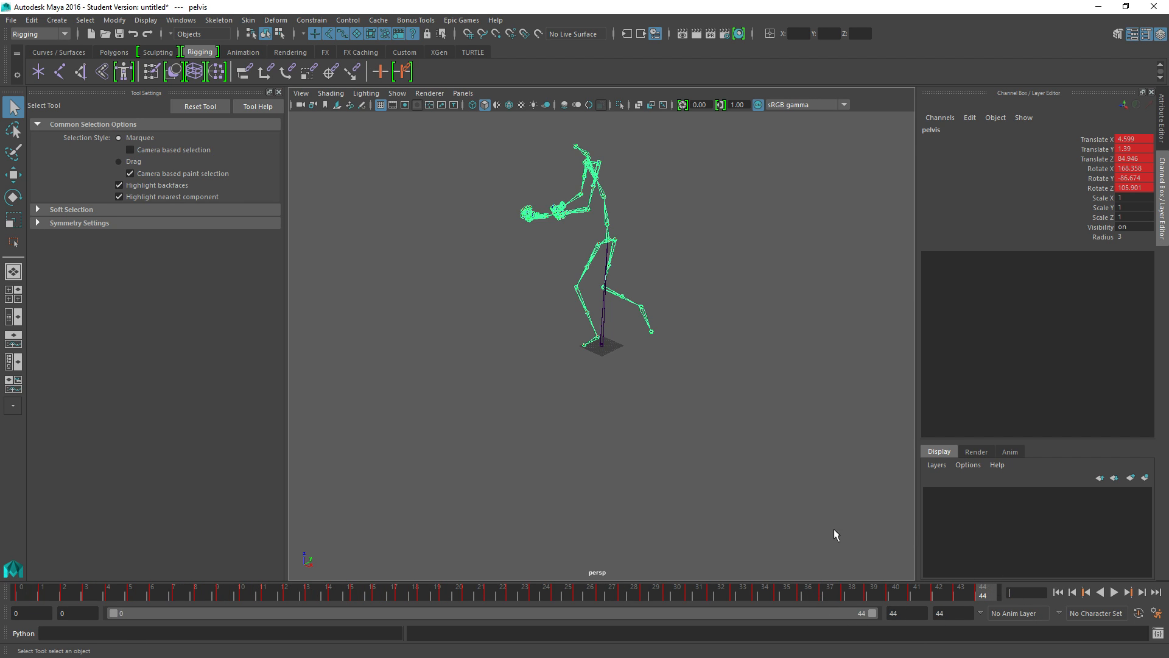
# Play the jog animation from frame 0 and examine the skeleton from another side with the pelvis selected
pyautogui.hotkey('alt', 'shift', 'v')
pyautogui.click(708, 506)
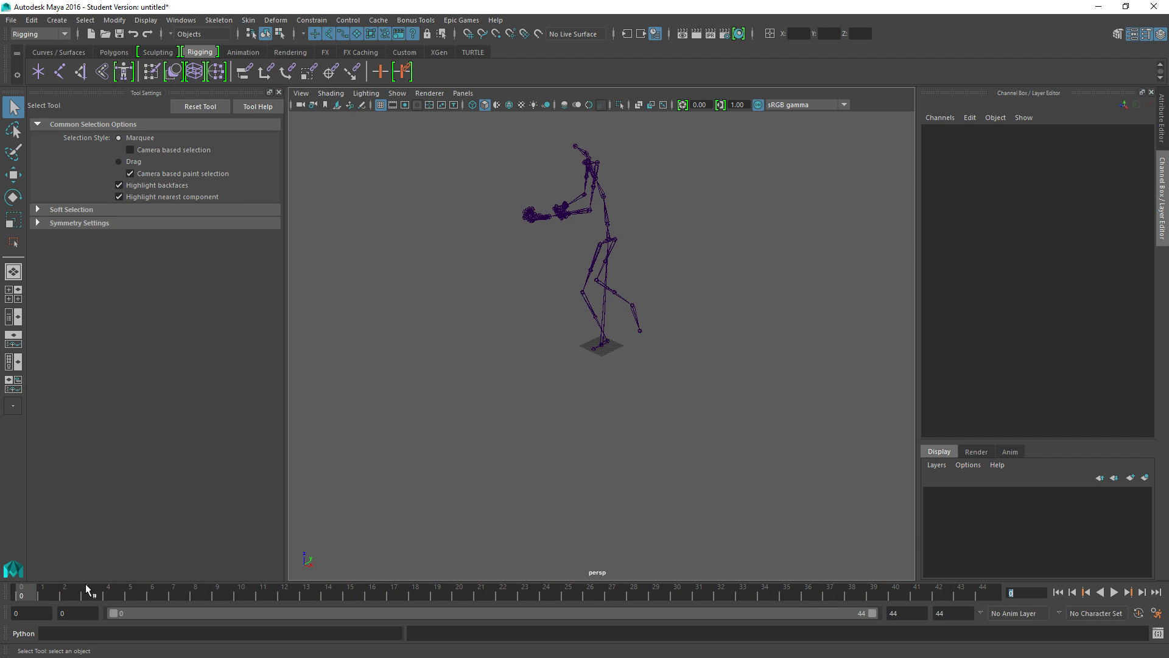
pyautogui.moveTo(30, 591)
pyautogui.mouseDown()
pyautogui.moveTo(840, 596)
pyautogui.moveTo(19, 600)
pyautogui.mouseUp()
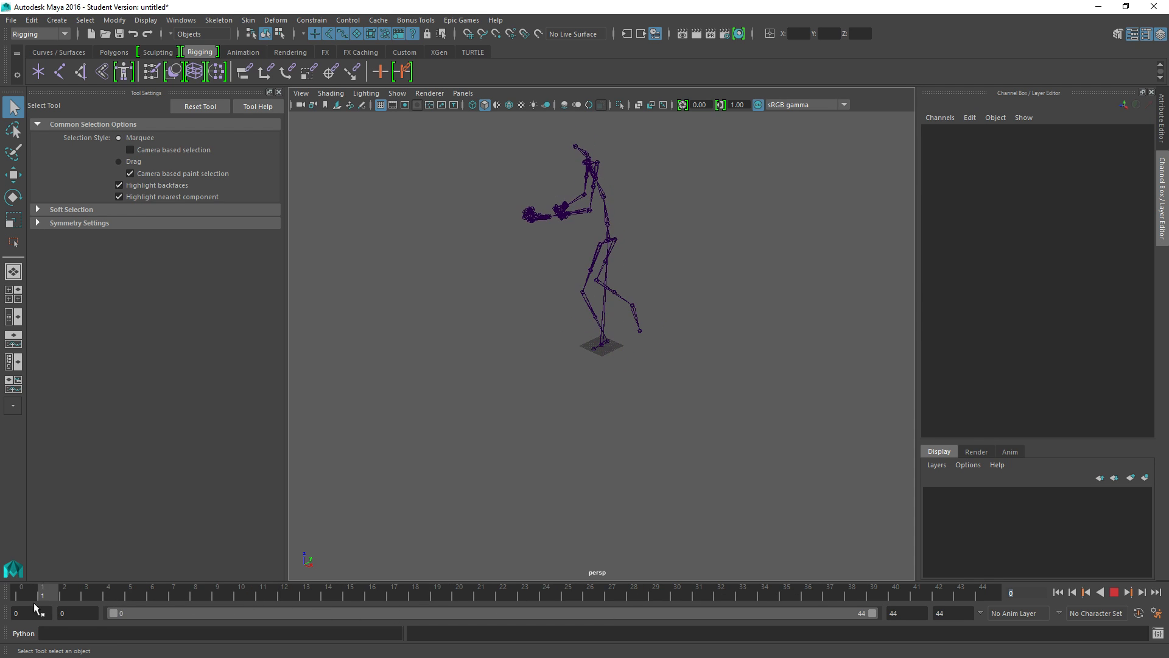
pyautogui.click(608, 243)
pyautogui.keyDown('alt'); pyautogui.moveTo(469, 329); pyautogui.dragTo(643, 326); pyautogui.keyUp('alt')
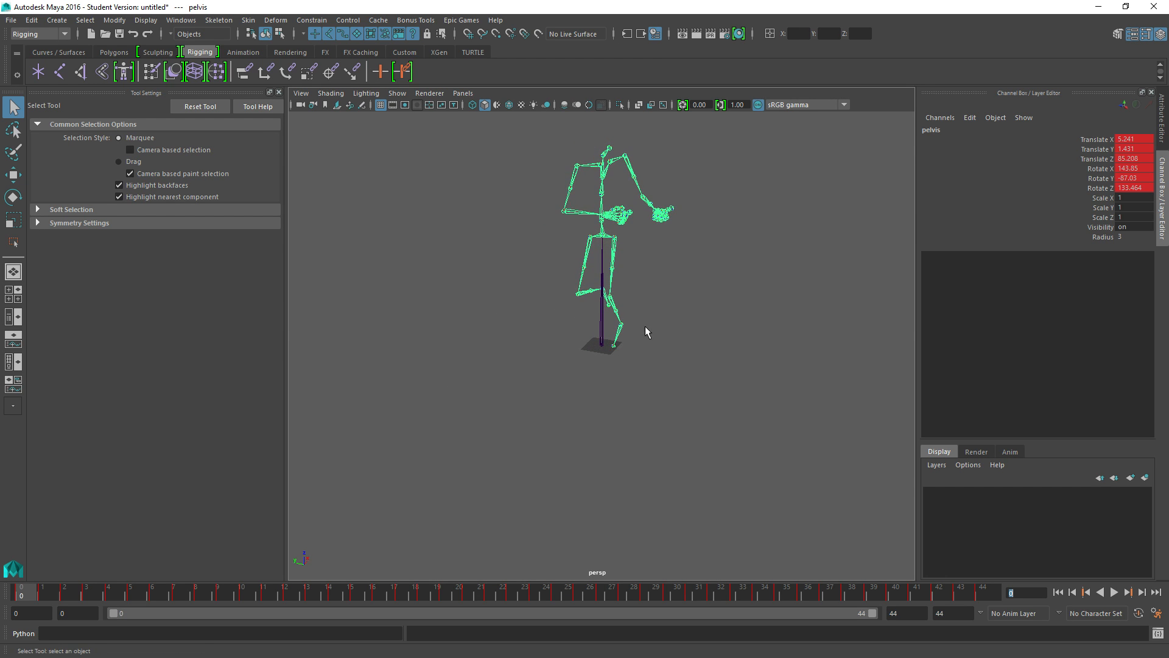
# Open the animation curves of the skeleton's root joint in the Graph Editor
pyautogui.click(602, 345)
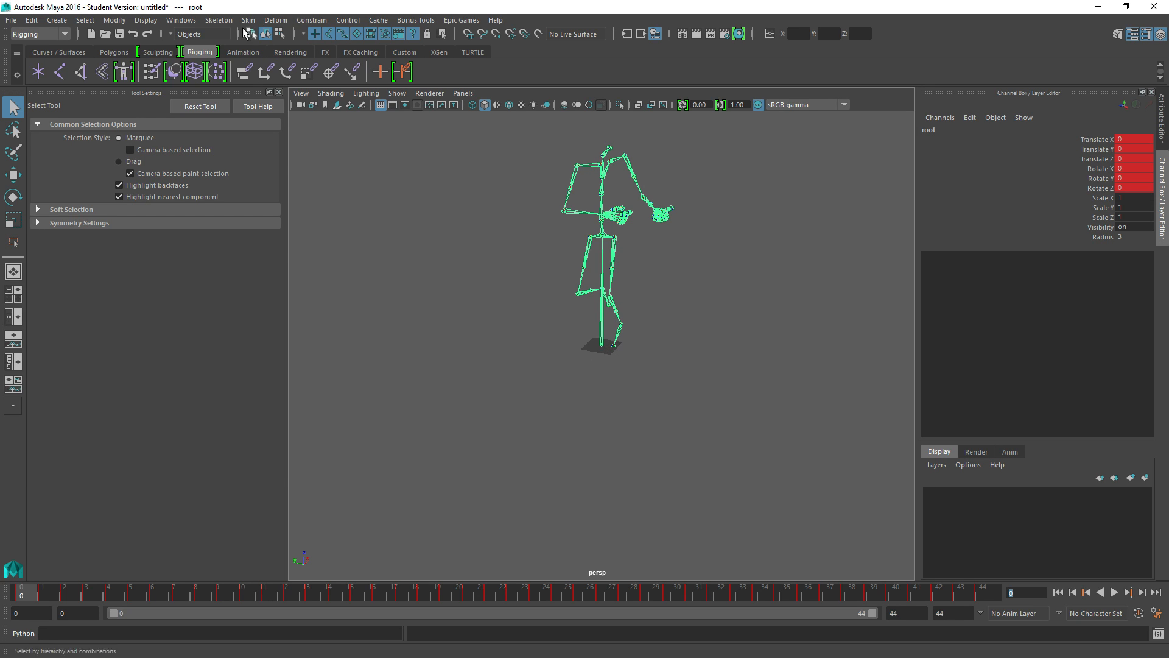
pyautogui.click(182, 21)
pyautogui.moveTo(327, 52)
pyautogui.click(389, 61)
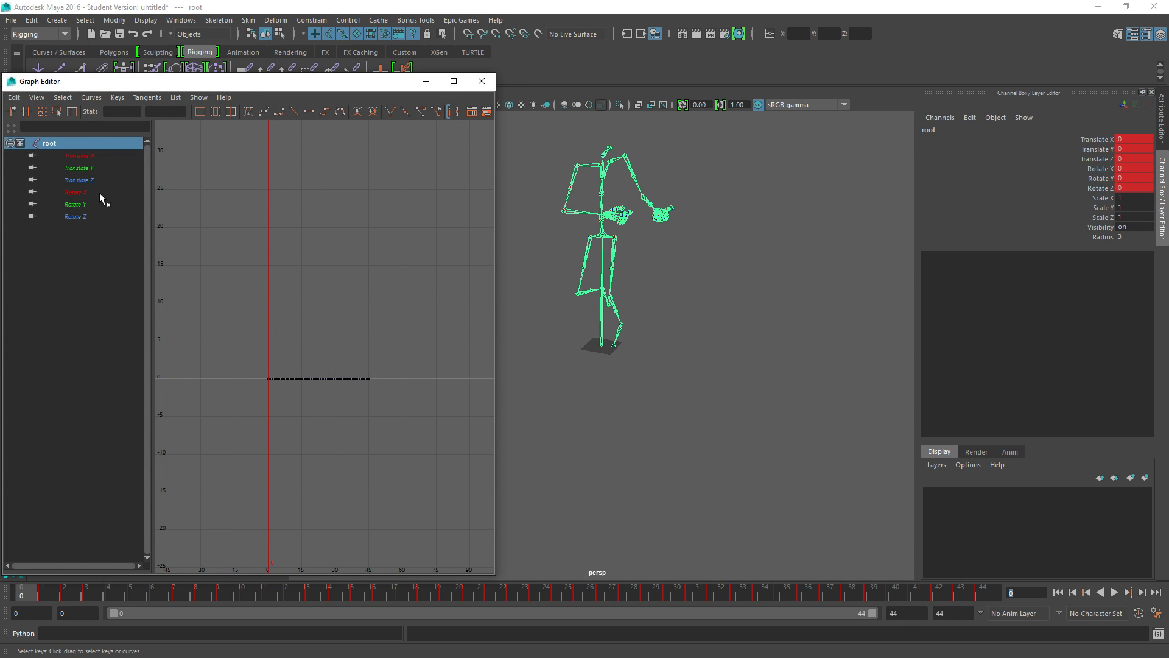
# Raise all keys of the root joint's Rotate Z curve to about 45 degrees
pyautogui.click(74, 217)
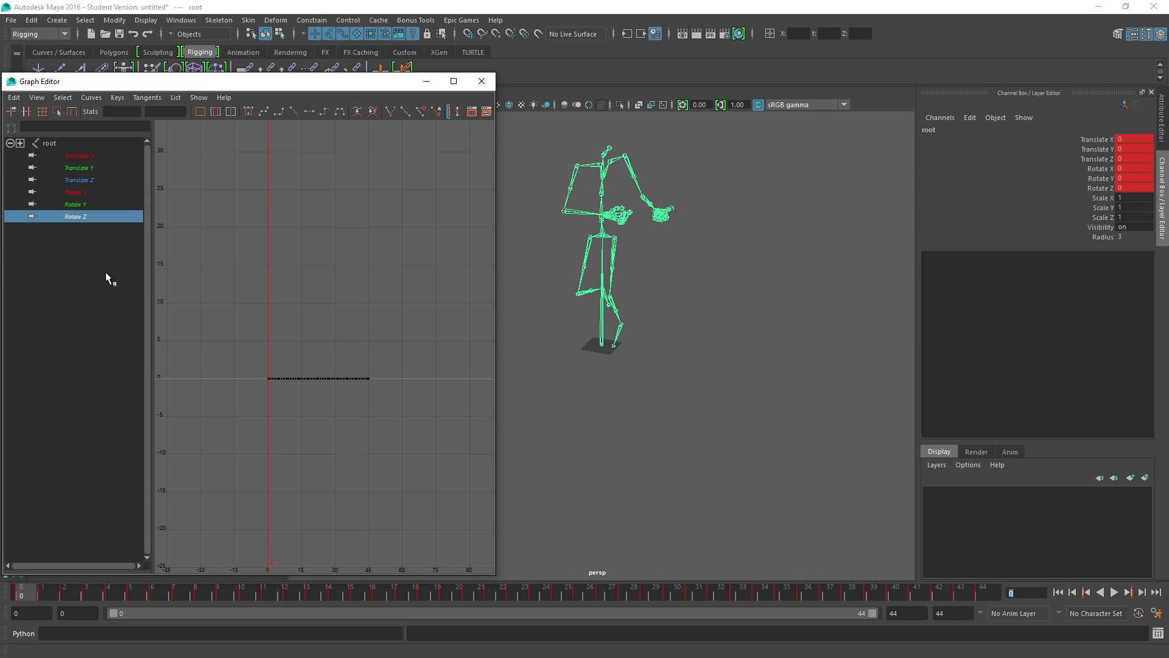
pyautogui.click(275, 378)
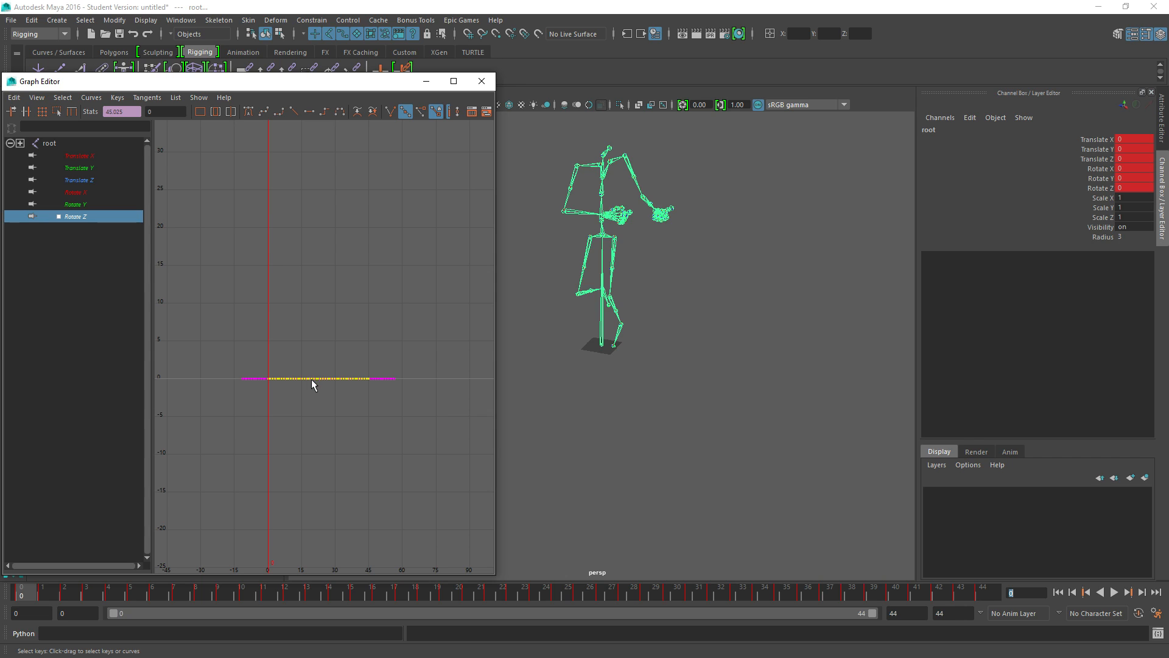
pyautogui.press('r')
pyautogui.moveTo(310, 381); pyautogui.dragTo(317, 467, button='middle')
pyautogui.scroll(3, 308, 193)
pyautogui.scroll(3, 283, 243)
pyautogui.keyDown('alt'); pyautogui.moveTo(280, 222); pyautogui.dragTo(296, 442, button='middle'); pyautogui.keyUp('alt')
pyautogui.keyDown('alt'); pyautogui.moveTo(188, 336); pyautogui.dragTo(212, 352, button='right'); pyautogui.keyUp('alt')
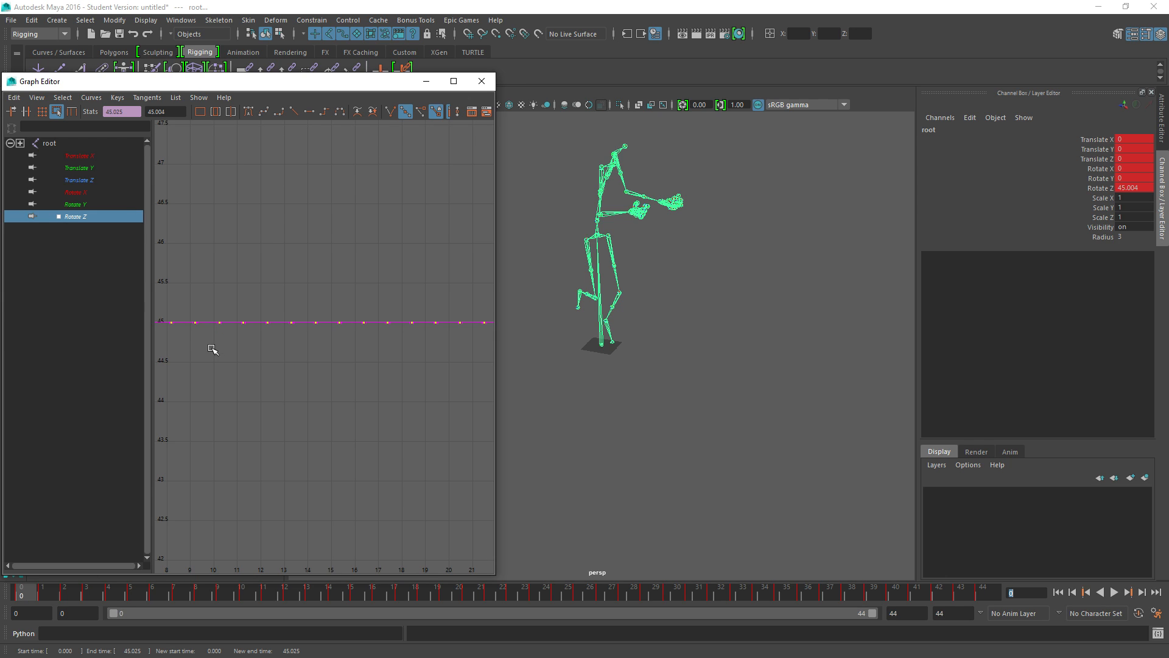
# Play back the rotated jog animation with the skeleton in clear view and stop at the first frame
pyautogui.keyDown('alt'); pyautogui.moveTo(639, 444); pyautogui.dragTo(543, 404); pyautogui.keyUp('alt')
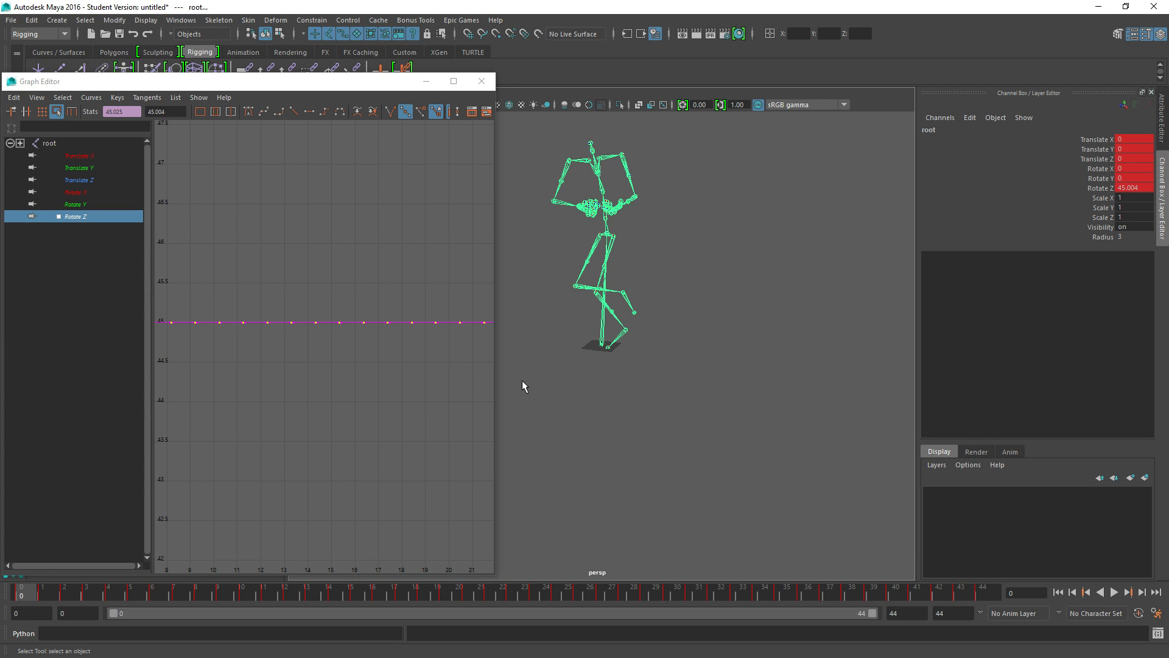
pyautogui.keyDown('alt'); pyautogui.moveTo(561, 382); pyautogui.dragTo(634, 399, button='middle'); pyautogui.keyUp('alt')
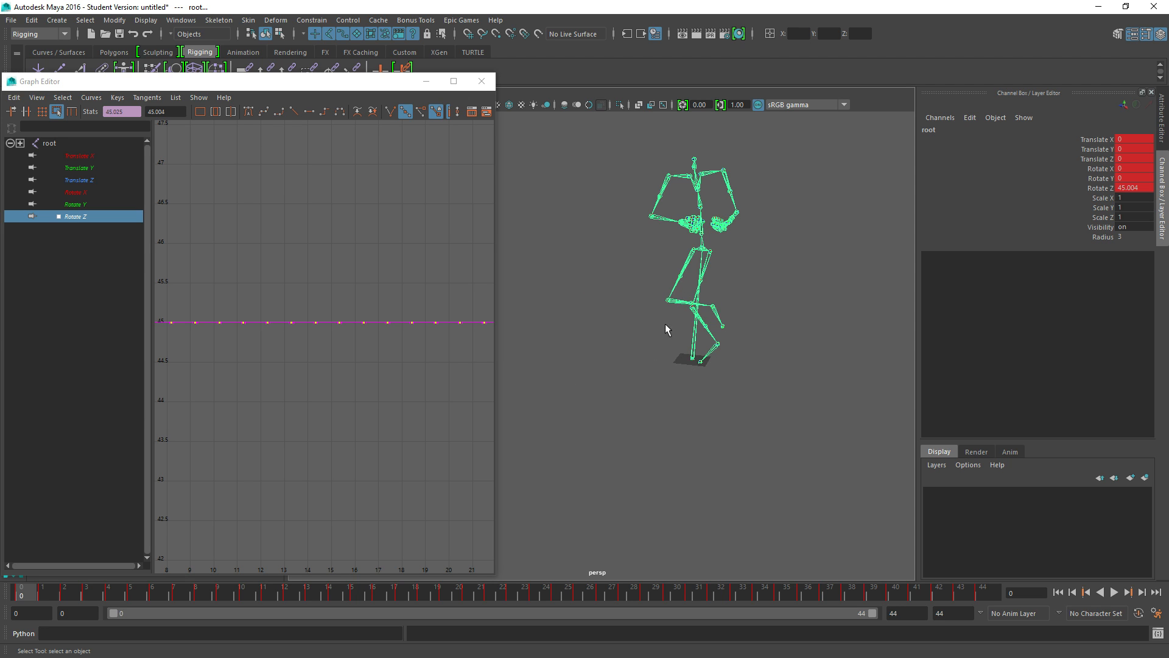
pyautogui.hotkey('alt', 'v')
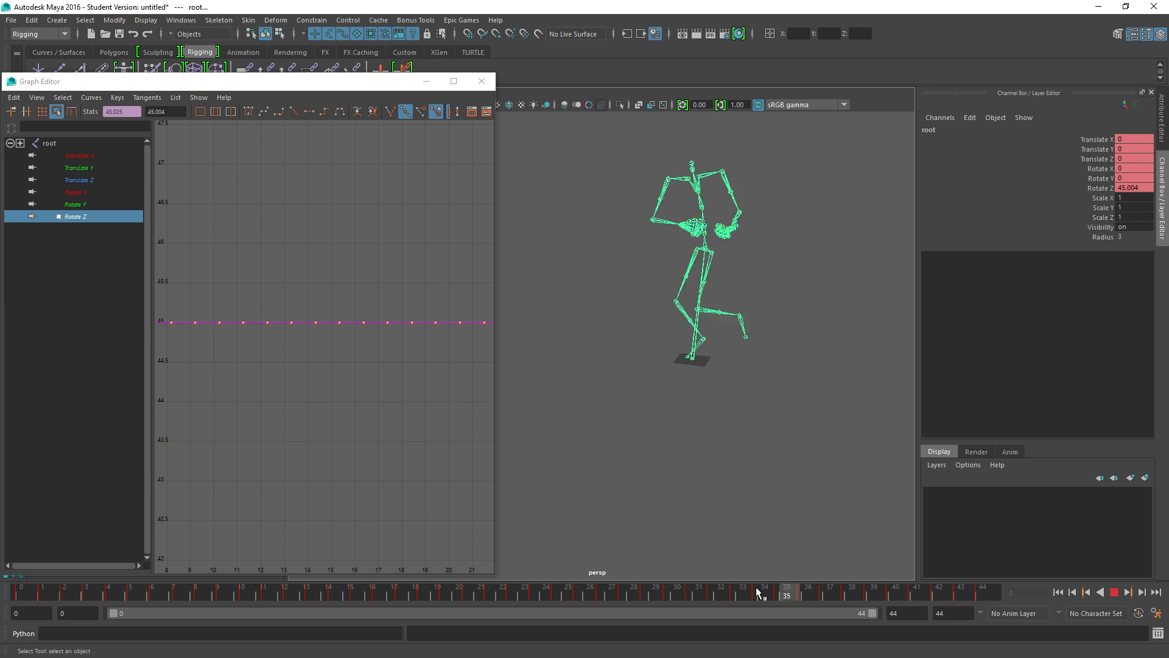
pyautogui.hotkey('alt', 'v')
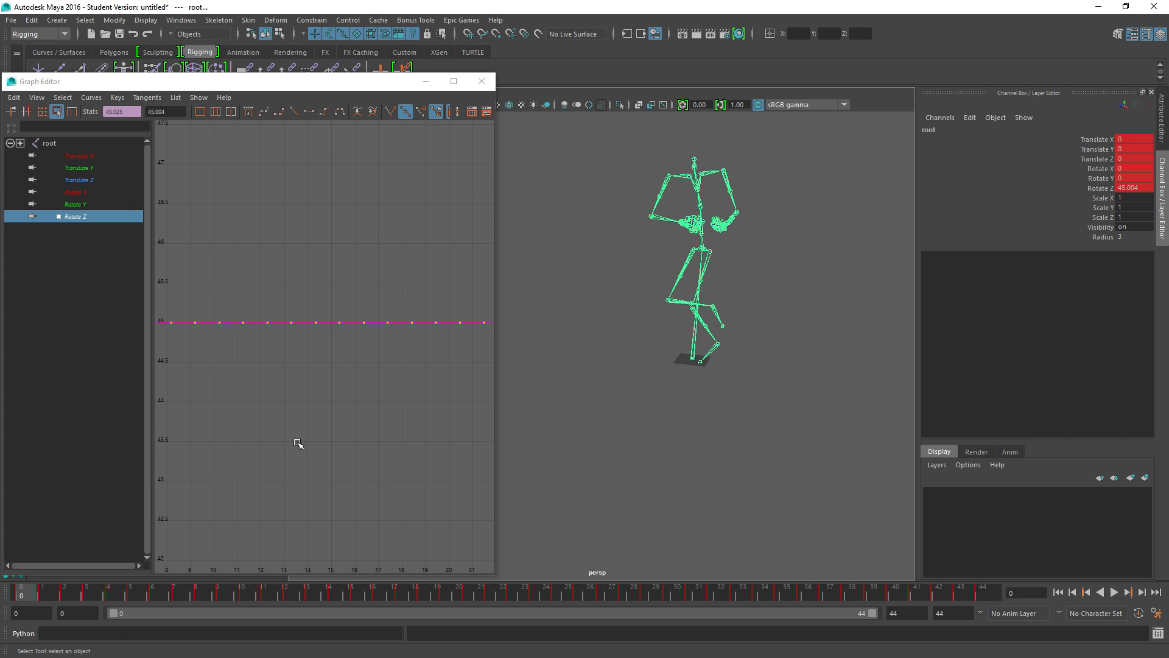
# Unparent the pelvis joint from the root joint
pyautogui.click(702, 253)
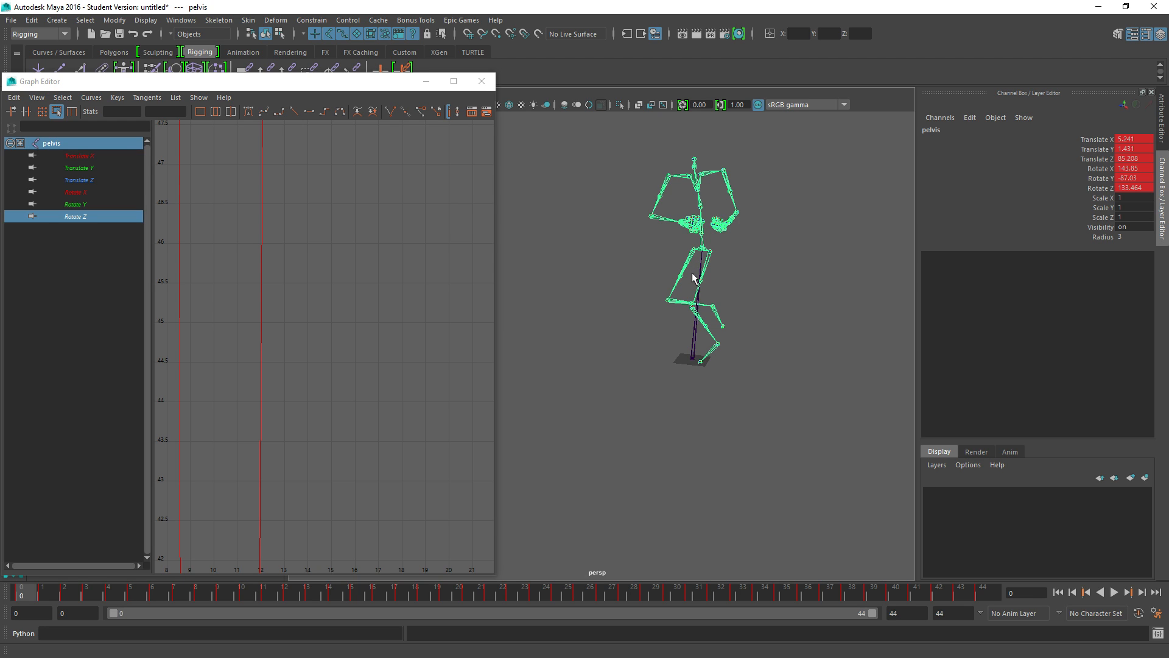
pyautogui.moveTo(693, 277); pyautogui.dragTo(679, 346)
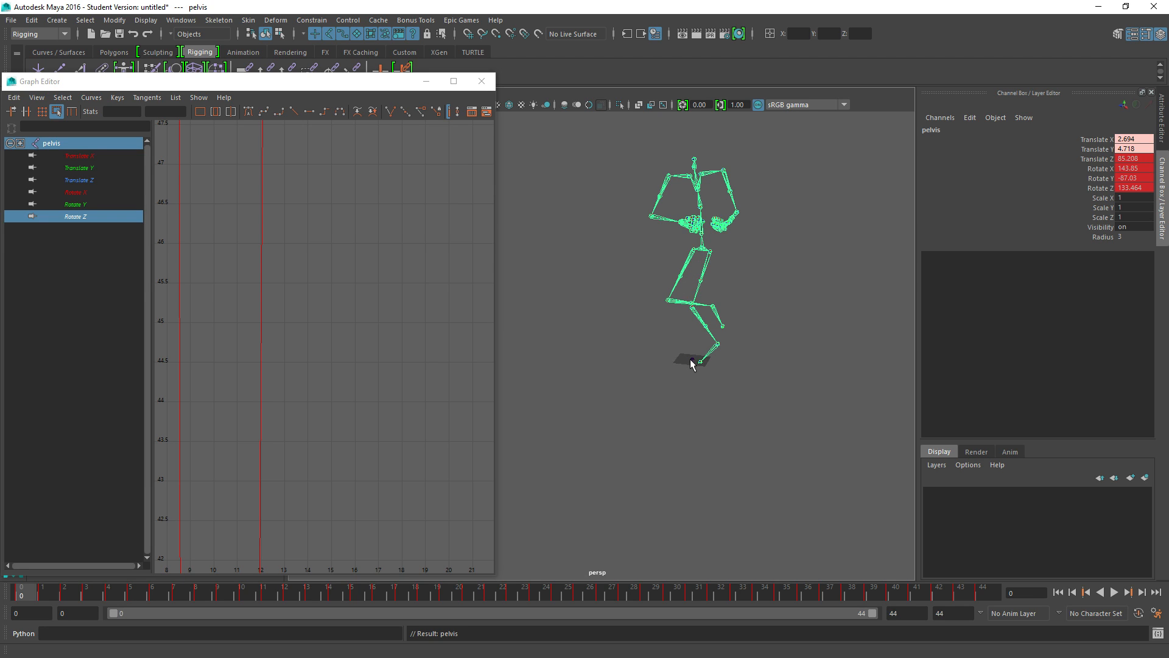
# Delete the root joint's whole Rotate Z animation curve and set its Rotate Z to 0
pyautogui.click(693, 358)
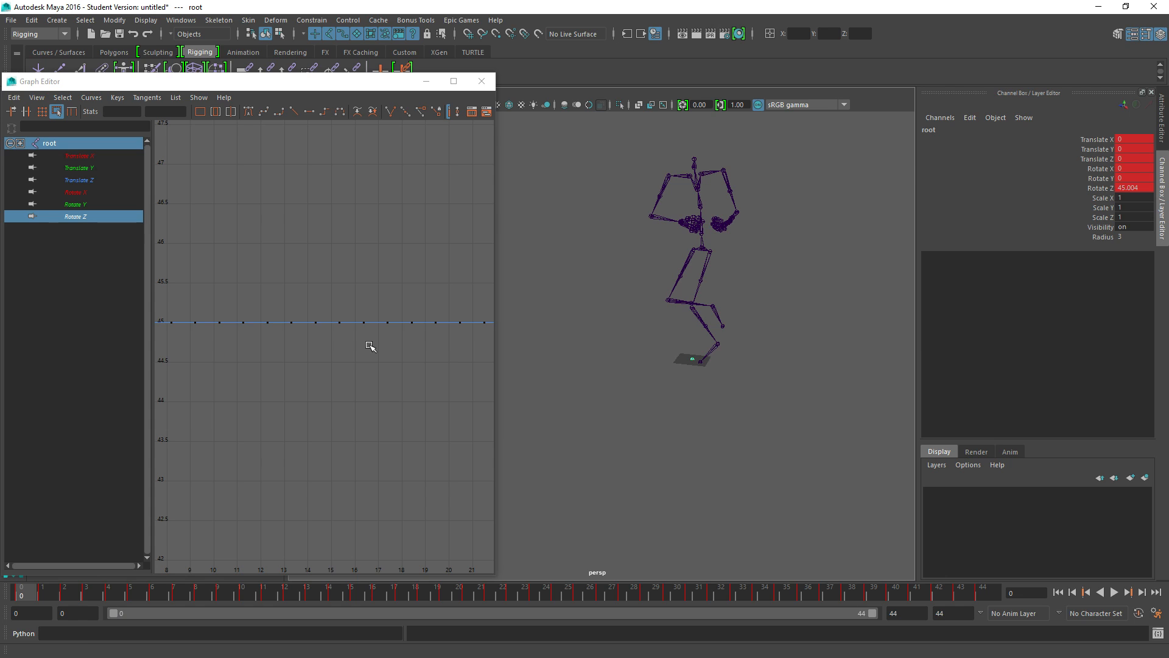
pyautogui.click(236, 314)
pyautogui.press('f')
pyautogui.click(307, 342)
pyautogui.press('Delete')
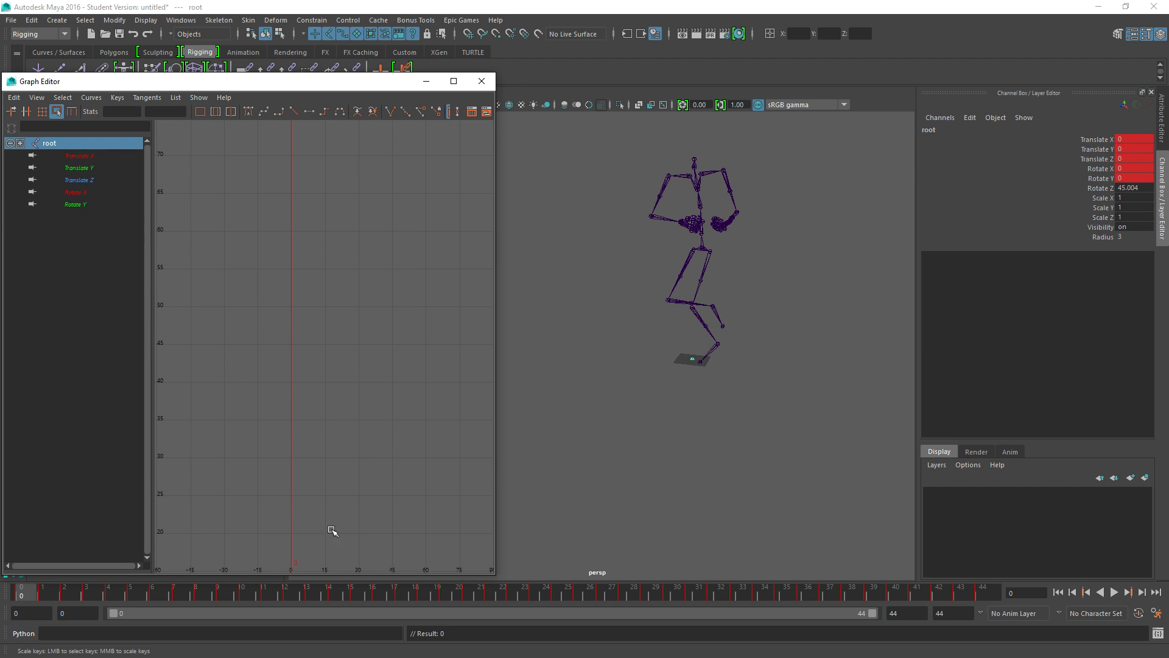
pyautogui.doubleClick(1120, 188)
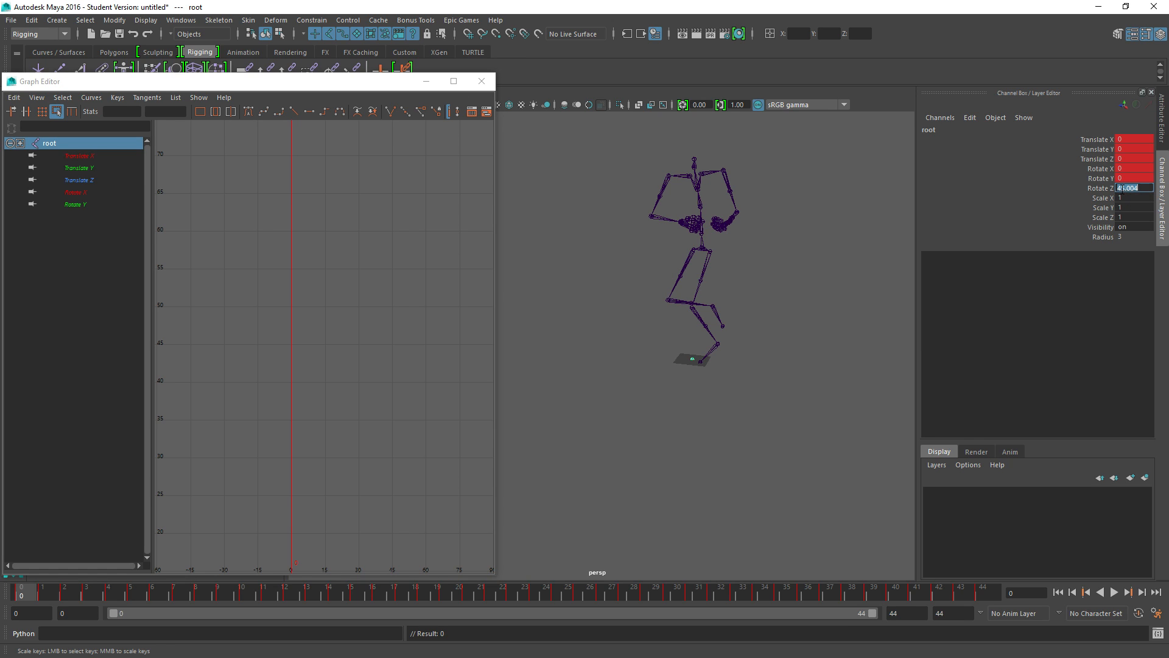
pyautogui.write('0')
pyautogui.press('Return')
# Parent the pelvis joint back under the root joint
pyautogui.click(701, 251)
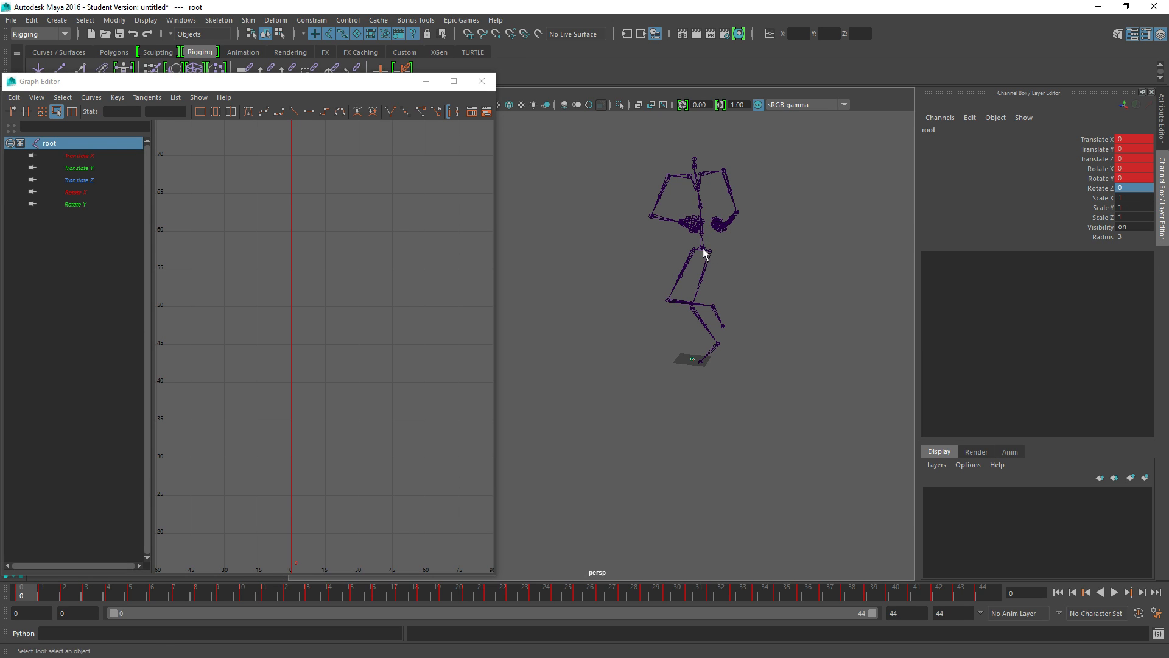
pyautogui.keyDown('shift'); pyautogui.click(694, 361); pyautogui.keyUp('shift')
pyautogui.press('p')
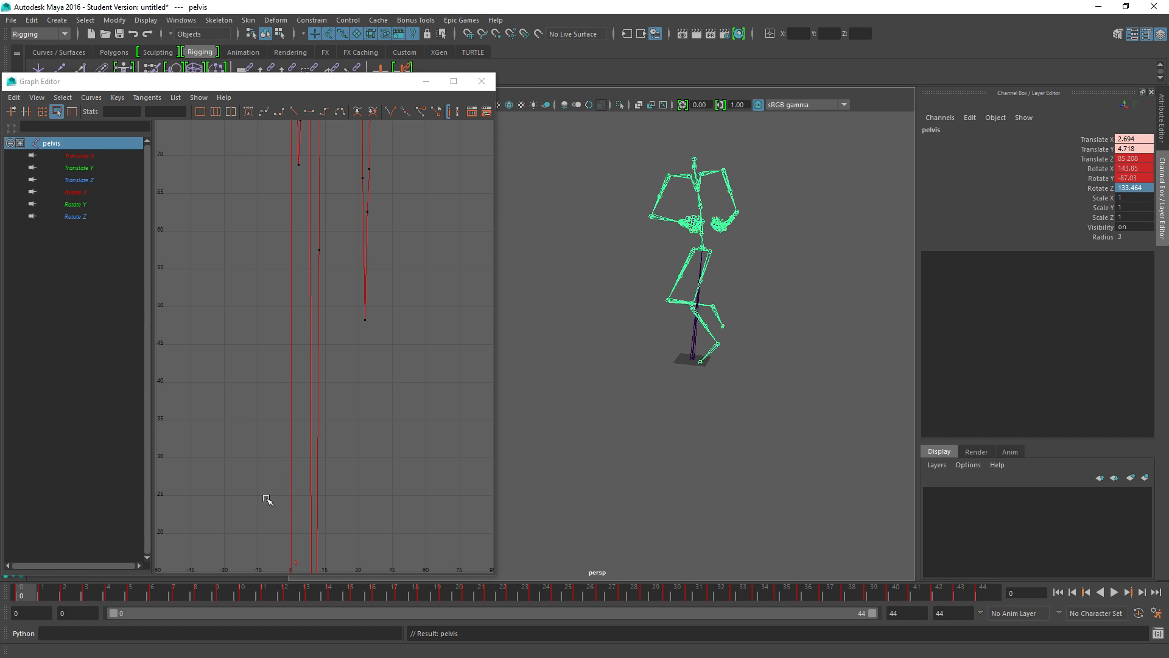
# Play the jog animation from frame 0, check the root and pelvis channels, and examine the skeleton up close
pyautogui.hotkey('alt', 'v')
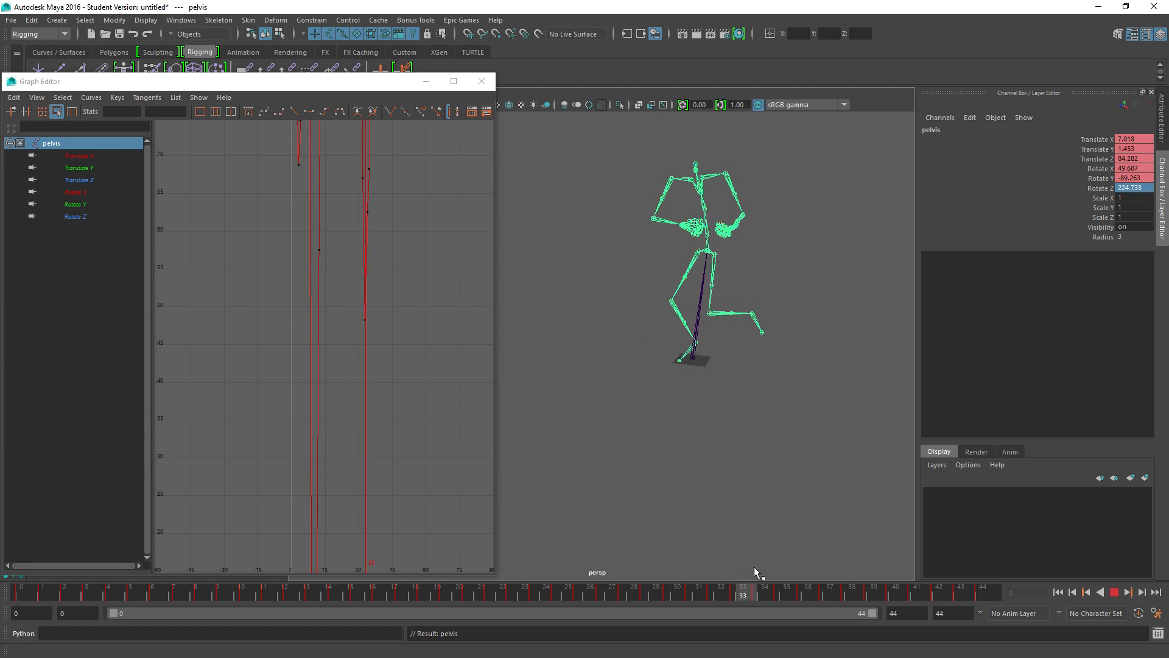
pyautogui.moveTo(316, 589); pyautogui.dragTo(7, 554)
pyautogui.click(695, 361)
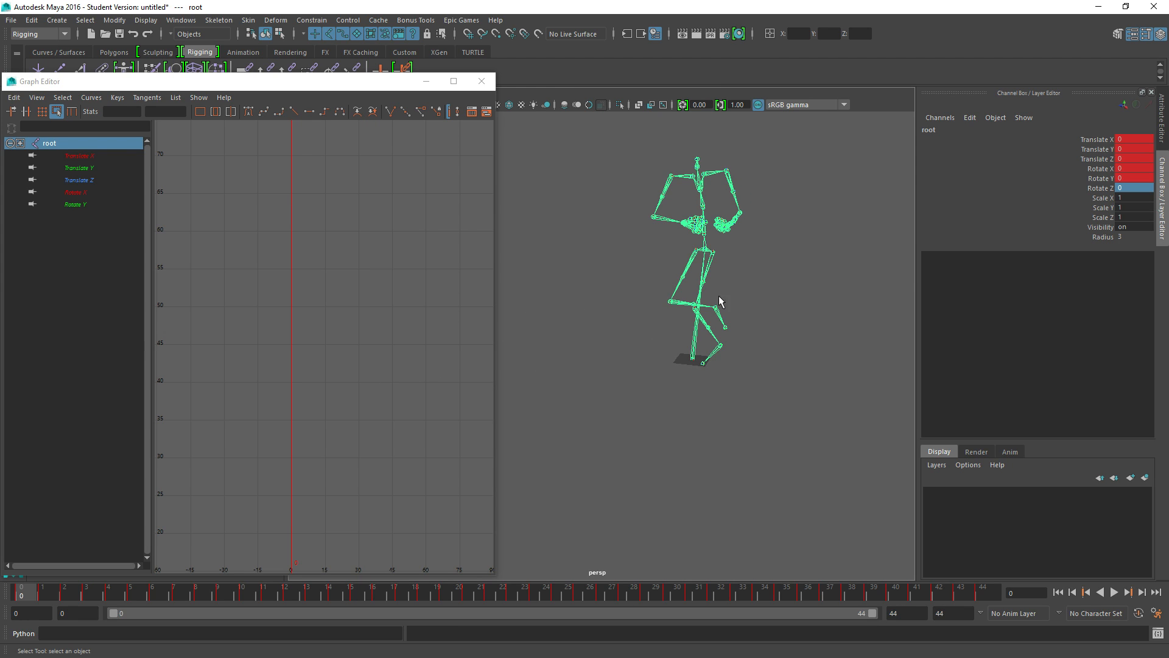
pyautogui.click(704, 252)
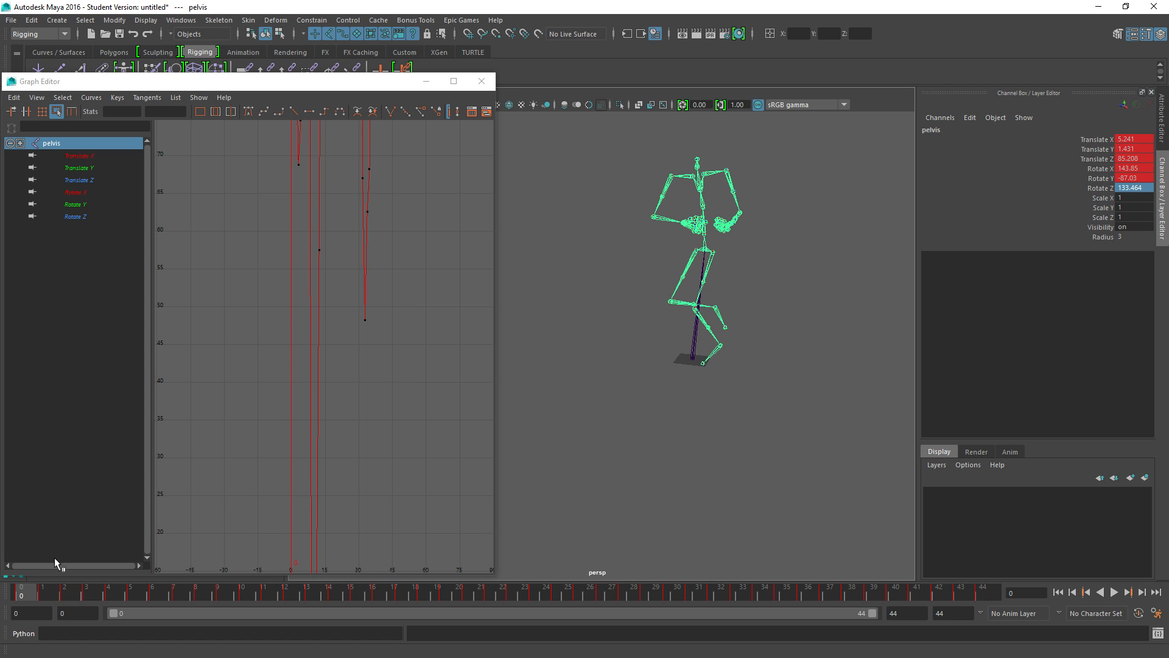
pyautogui.hotkey('alt', 'v')
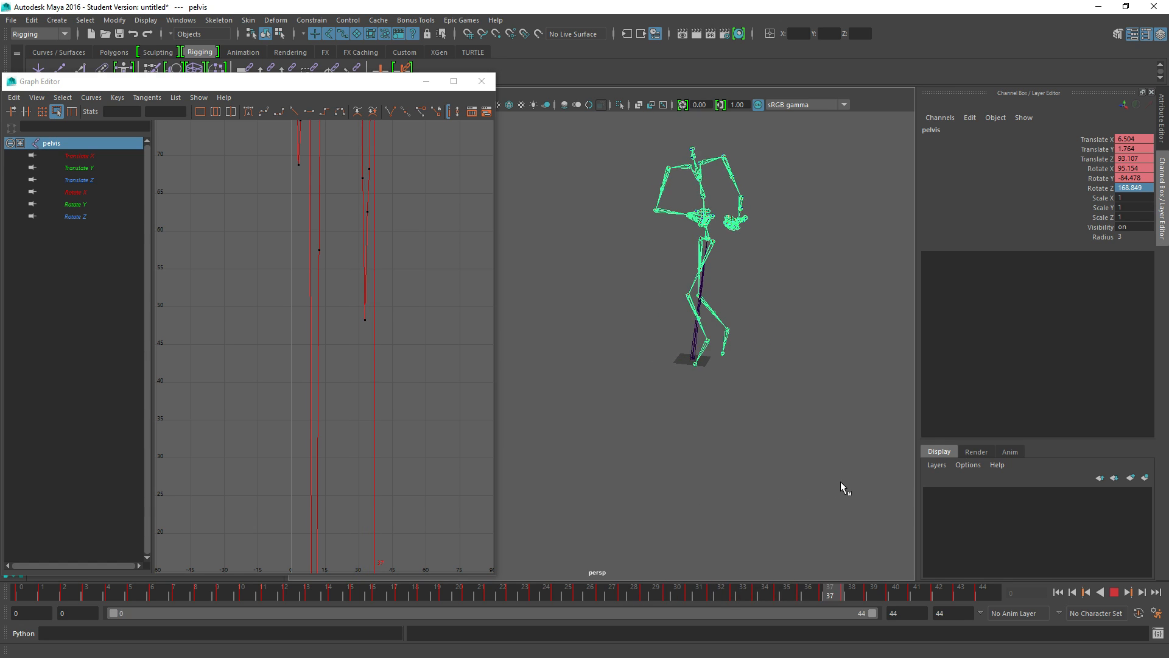
pyautogui.hotkey('alt', 'v')
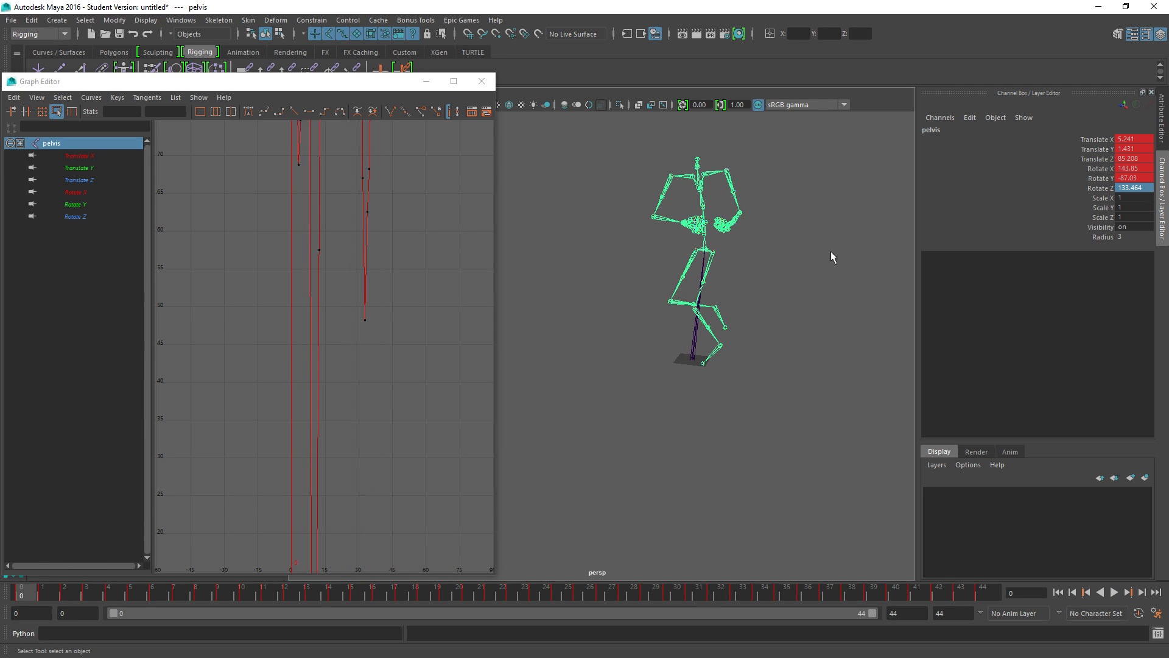
pyautogui.moveTo(731, 274)
pyautogui.keyDown('alt'); pyautogui.mouseDown()
pyautogui.moveTo(757, 313)
pyautogui.moveTo(756, 275)
pyautogui.moveTo(733, 260)
pyautogui.mouseUp(); pyautogui.keyUp('alt')
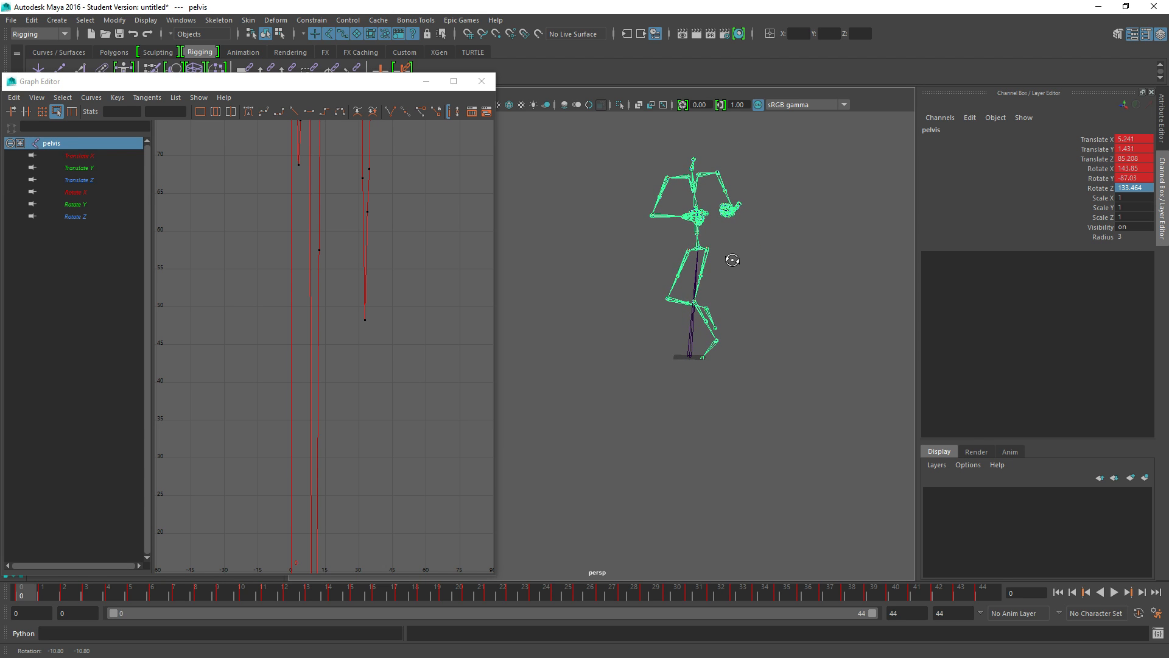
pyautogui.keyDown('alt'); pyautogui.moveTo(670, 213); pyautogui.dragTo(630, 308, button='middle'); pyautogui.keyUp('alt')
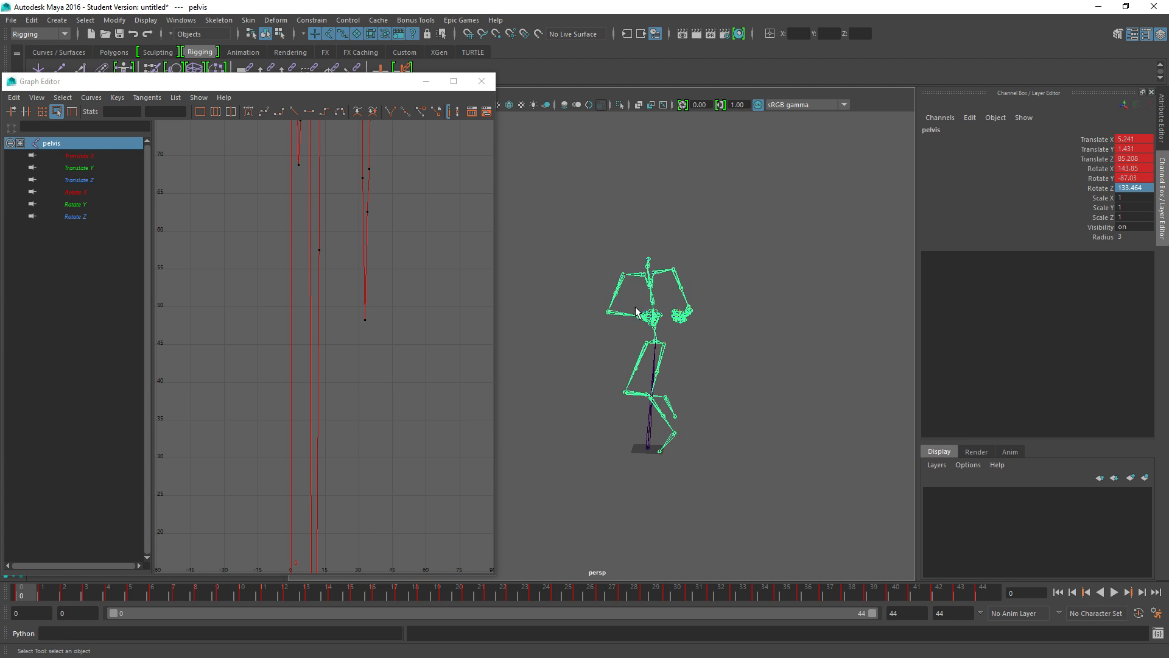
pyautogui.scroll(5, 645, 303)
pyautogui.scroll(-2, 648, 302)
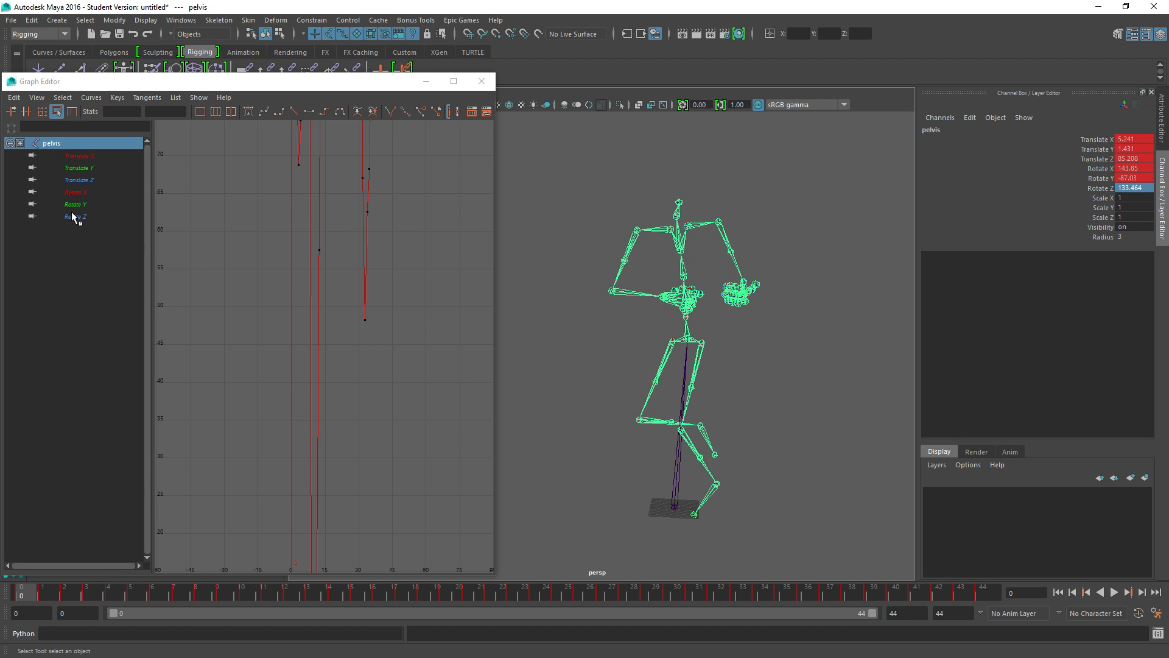
pyautogui.scroll(-4, 662, 293)
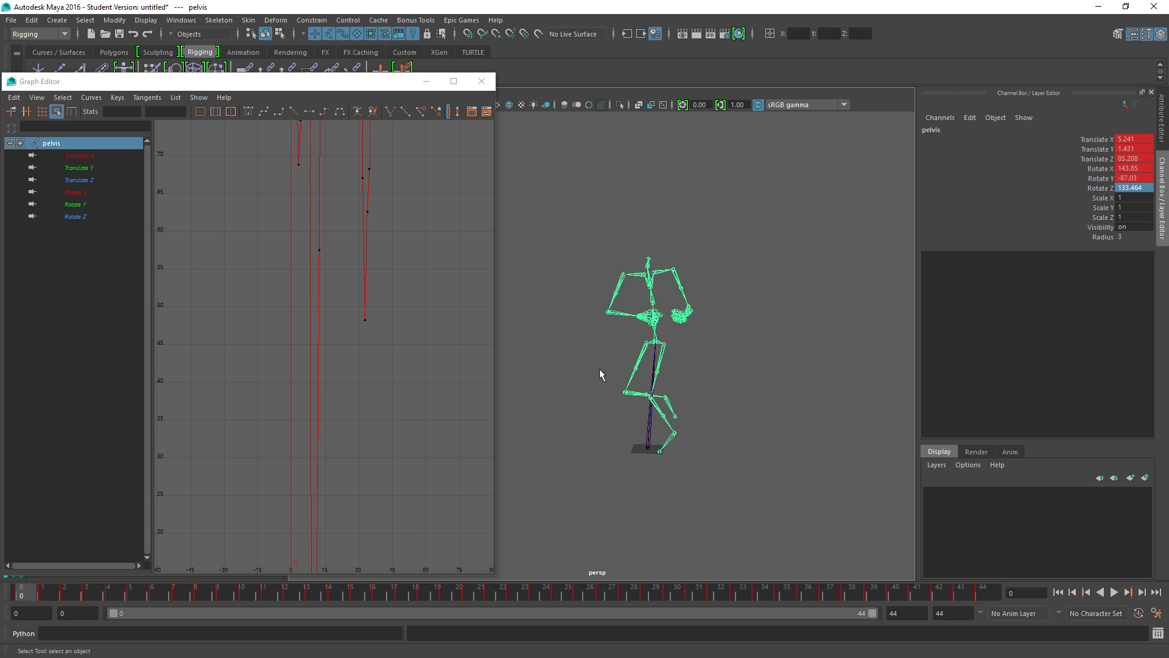
# Select the spine_01 joint and isolate its Rotate X curve in the Graph Editor
pyautogui.click(76, 193)
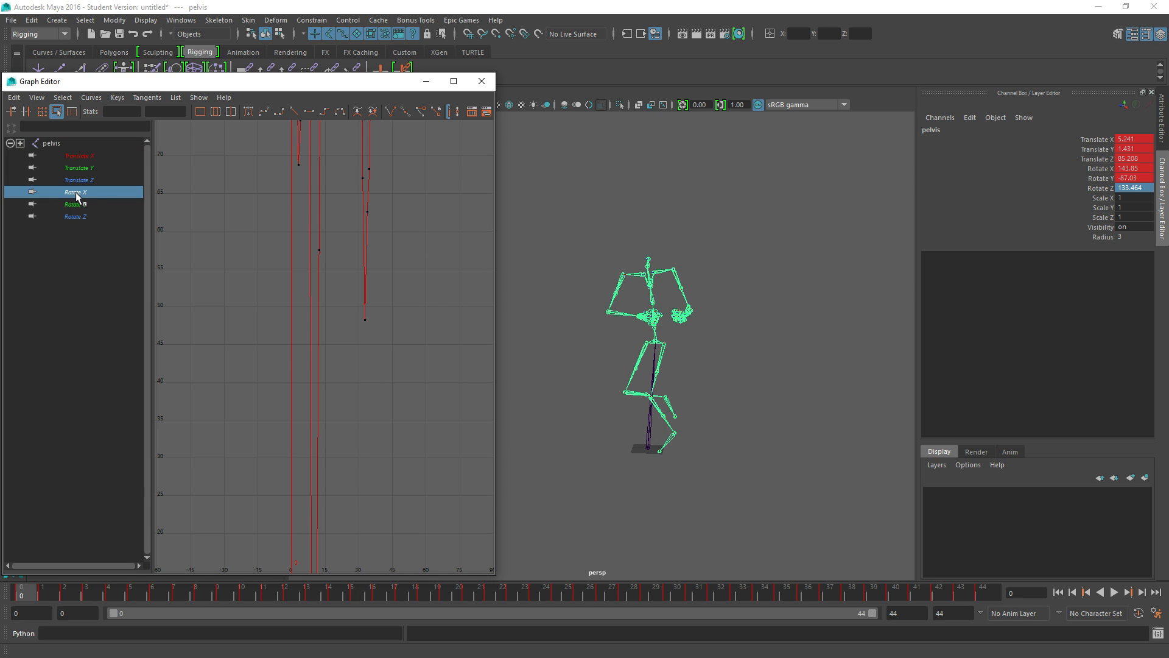
pyautogui.click(656, 329)
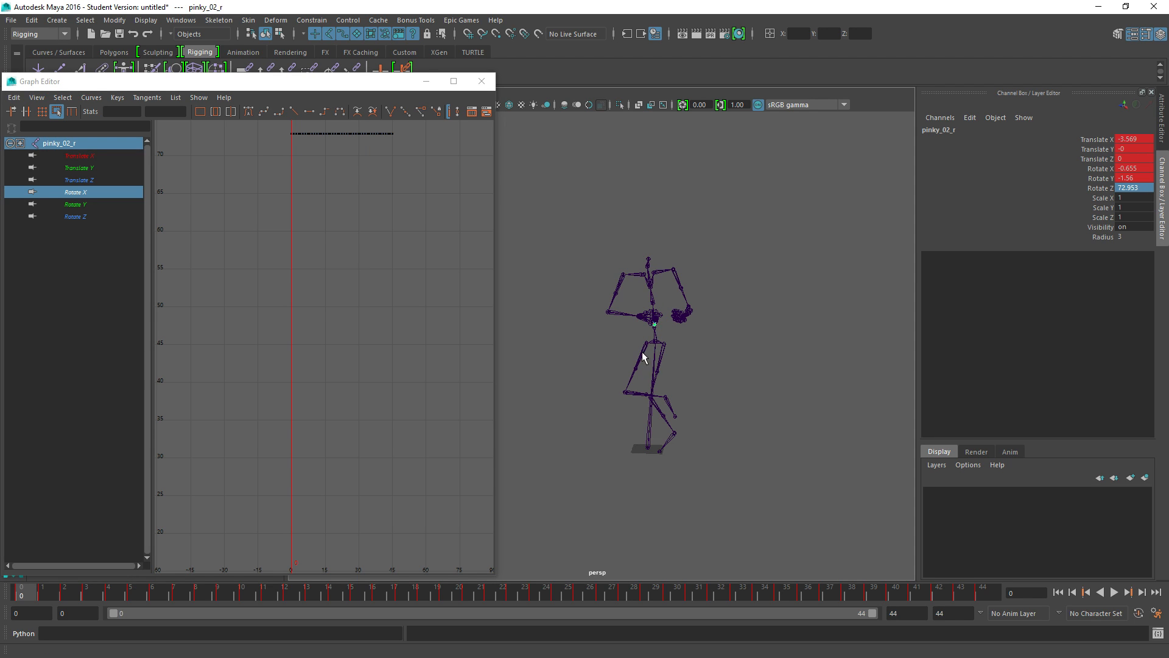
pyautogui.click(654, 342)
pyautogui.press('Up')
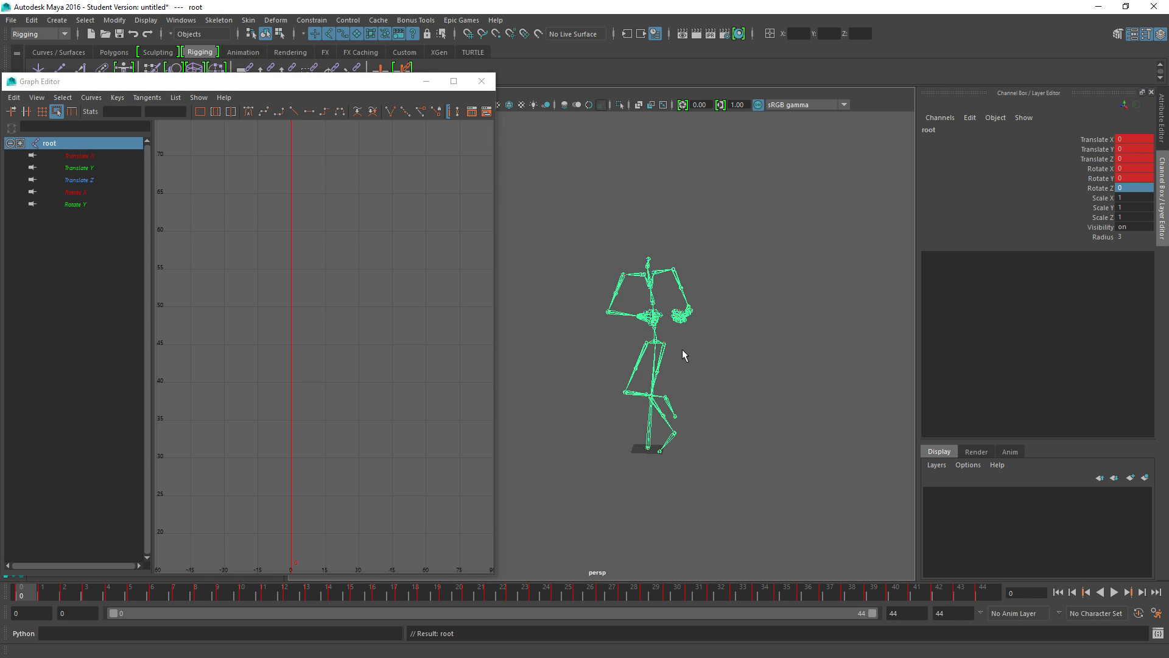
pyautogui.press('Down')
pyautogui.click(655, 341)
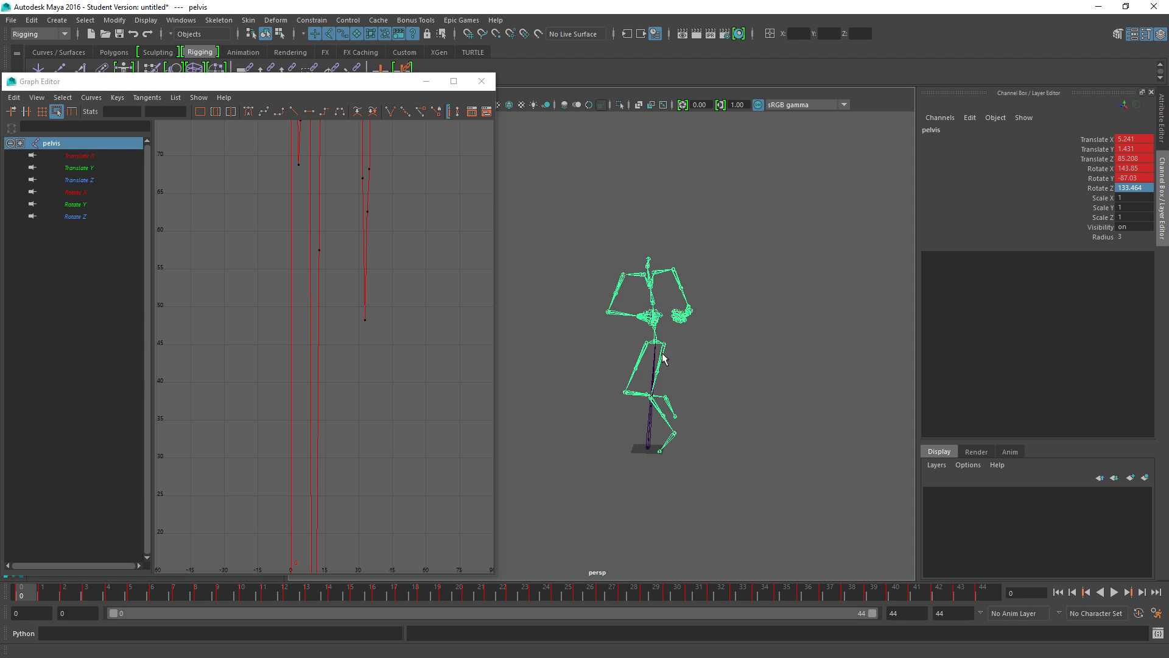
pyautogui.press('Down')
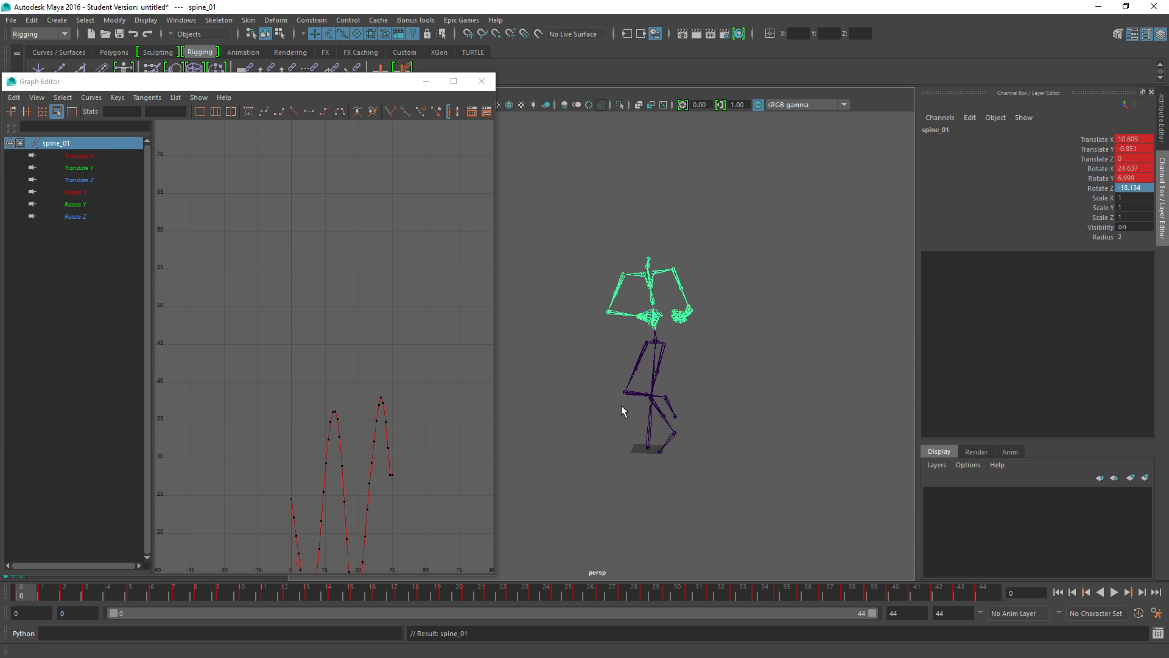
pyautogui.click(75, 195)
pyautogui.press('f')
# Lower all keys of spine_01's Rotate X curve by about 9.5 degrees, to about 15 degrees at frame 0
pyautogui.moveTo(287, 357); pyautogui.dragTo(359, 450)
pyautogui.moveTo(332, 392); pyautogui.dragTo(328, 419)
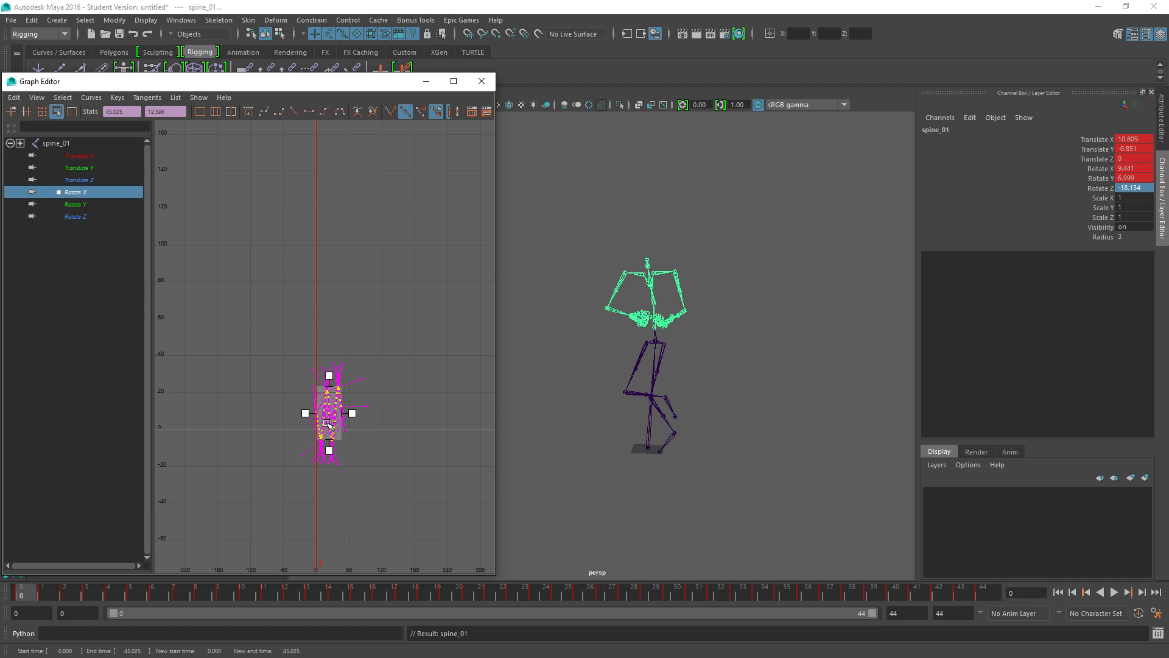
pyautogui.hotkey('ctrl', 'z')
pyautogui.press('f')
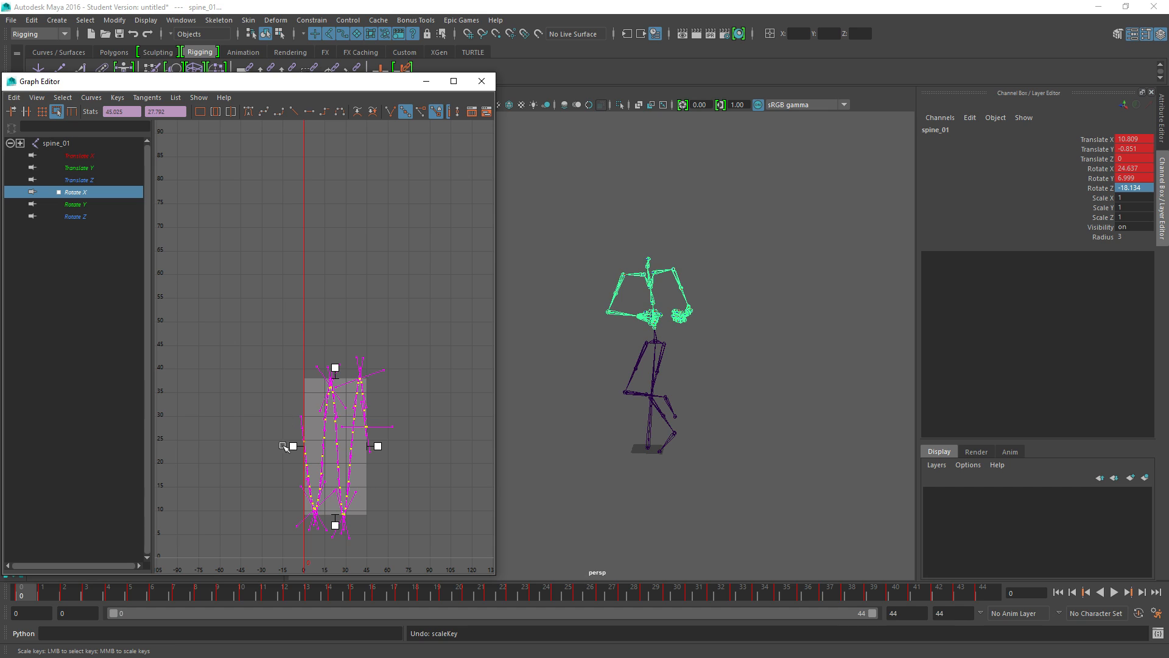
pyautogui.keyDown('alt'); pyautogui.moveTo(305, 423); pyautogui.dragTo(317, 326, button='middle'); pyautogui.keyUp('alt')
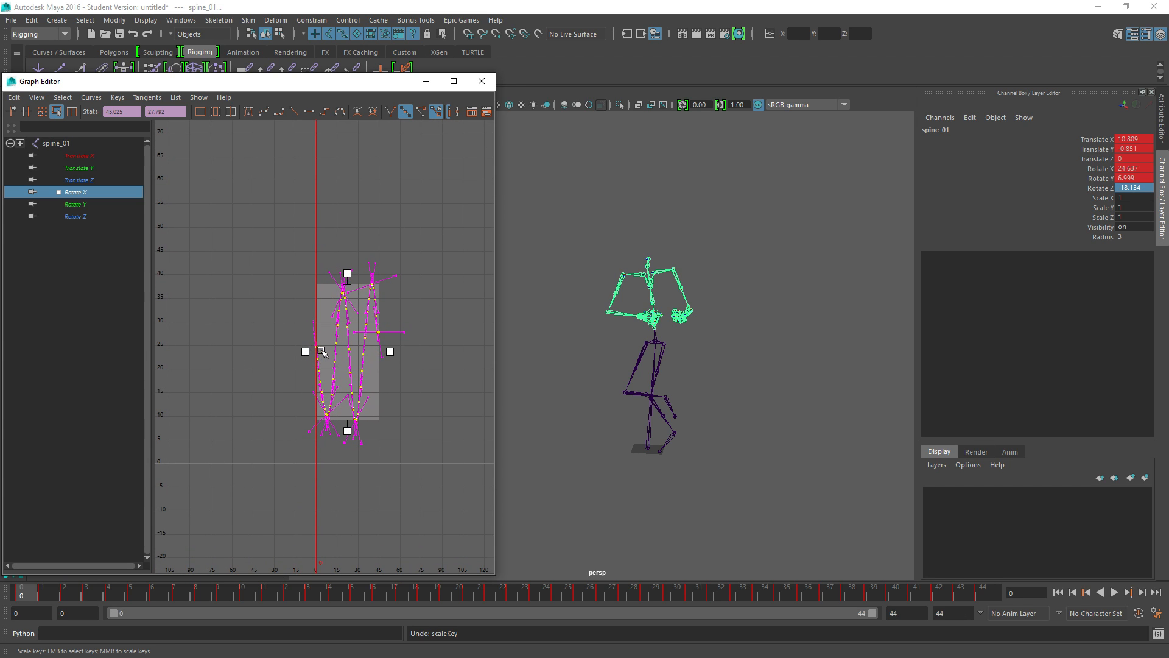
pyautogui.moveTo(350, 335); pyautogui.dragTo(357, 384)
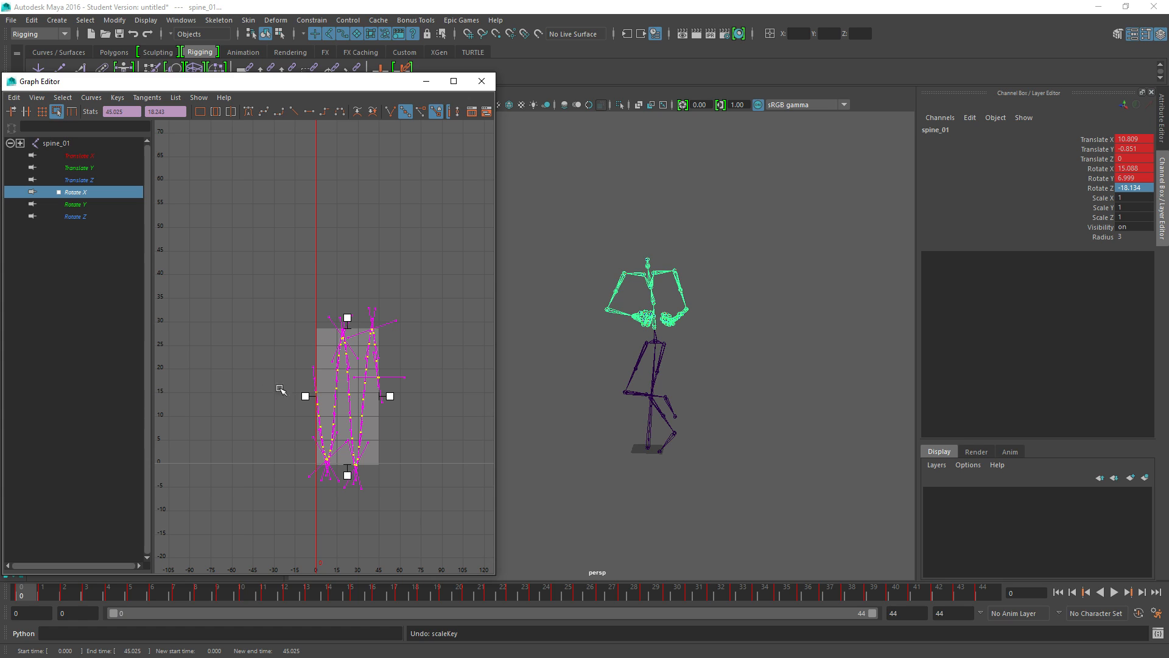
# Lower all keys of spine_02's Rotate X curve by about 8.4 degrees, to about 3.7 degrees at frame 0
pyautogui.press('Down')
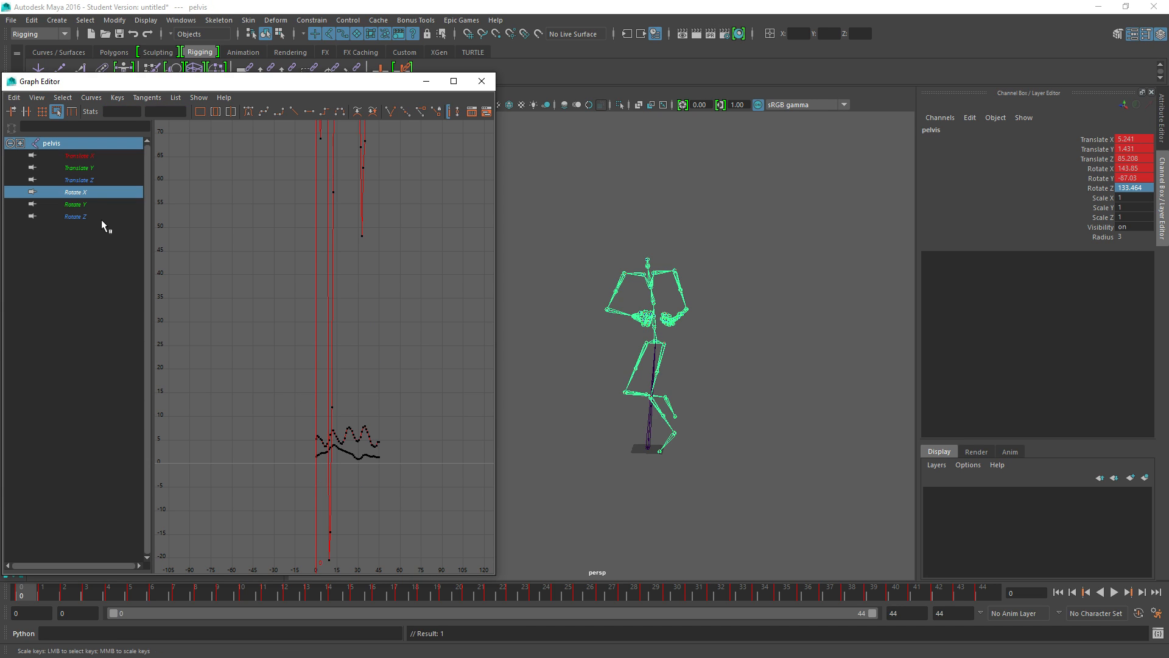
pyautogui.click(78, 201)
pyautogui.click(77, 195)
pyautogui.scroll(5, 342, 418)
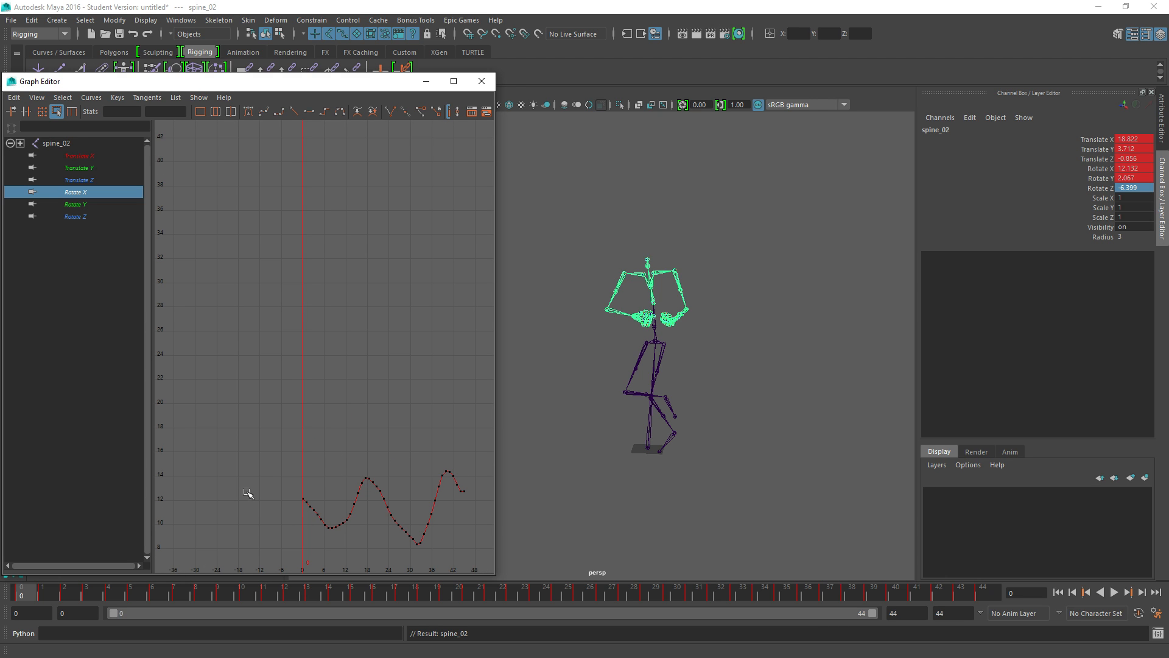
pyautogui.moveTo(477, 561); pyautogui.dragTo(477, 562)
pyautogui.scroll(-6, 358, 492)
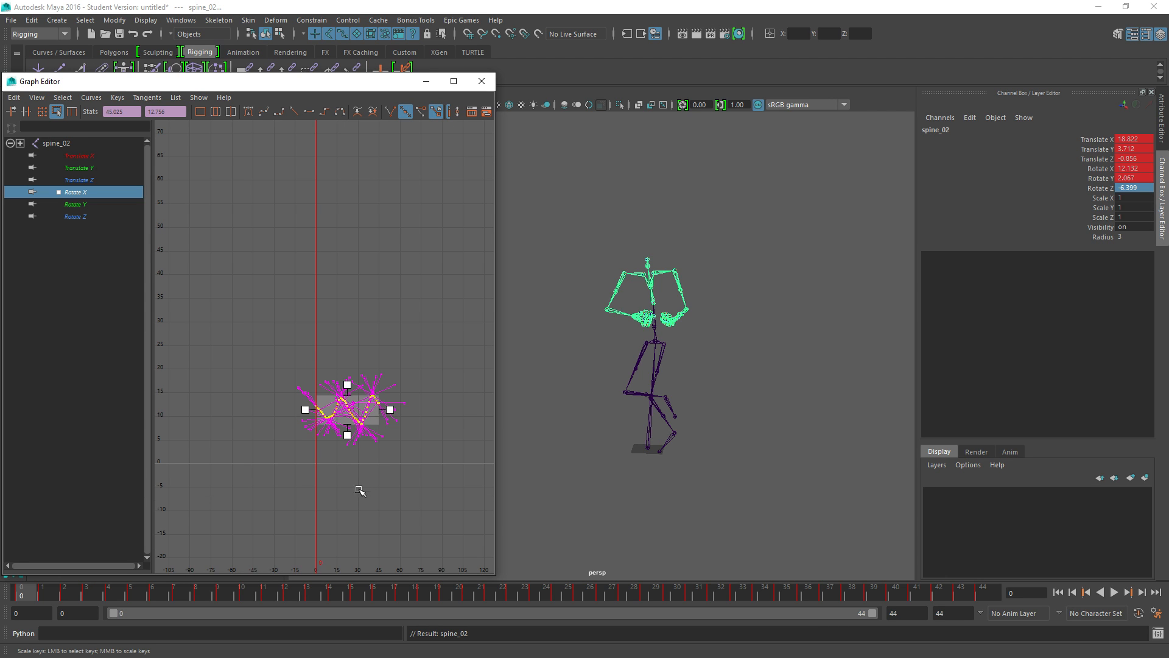
pyautogui.scroll(3, 358, 473)
pyautogui.keyDown('alt'); pyautogui.moveTo(338, 454); pyautogui.dragTo(323, 292, button='middle'); pyautogui.keyUp('alt')
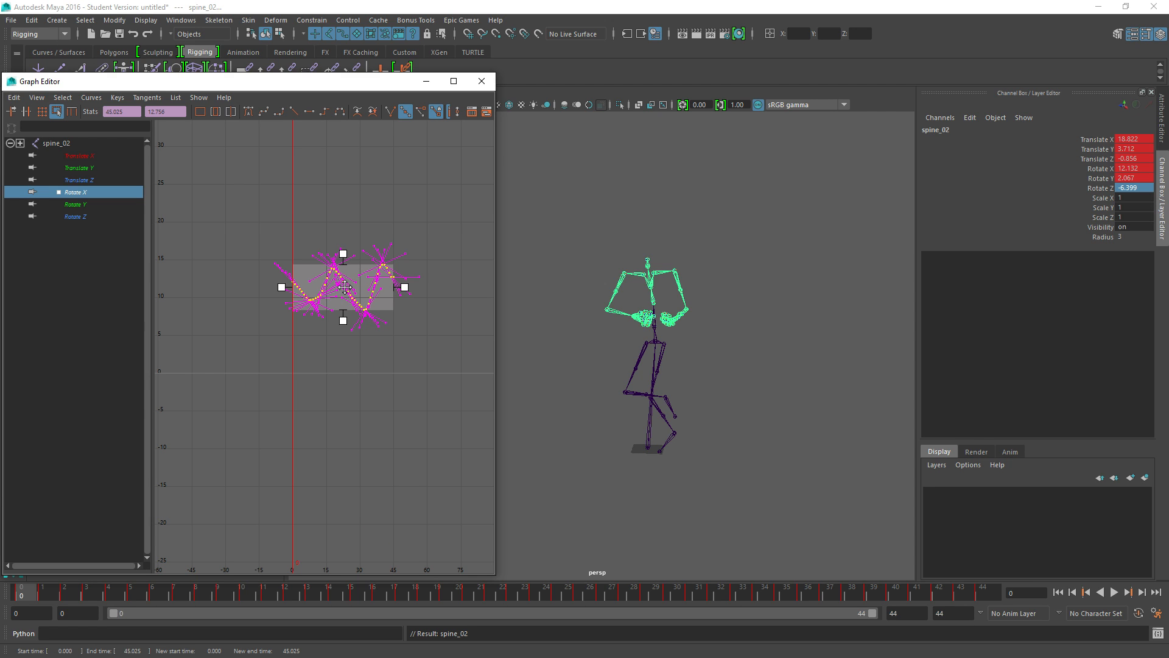
pyautogui.moveTo(345, 287); pyautogui.dragTo(344, 348)
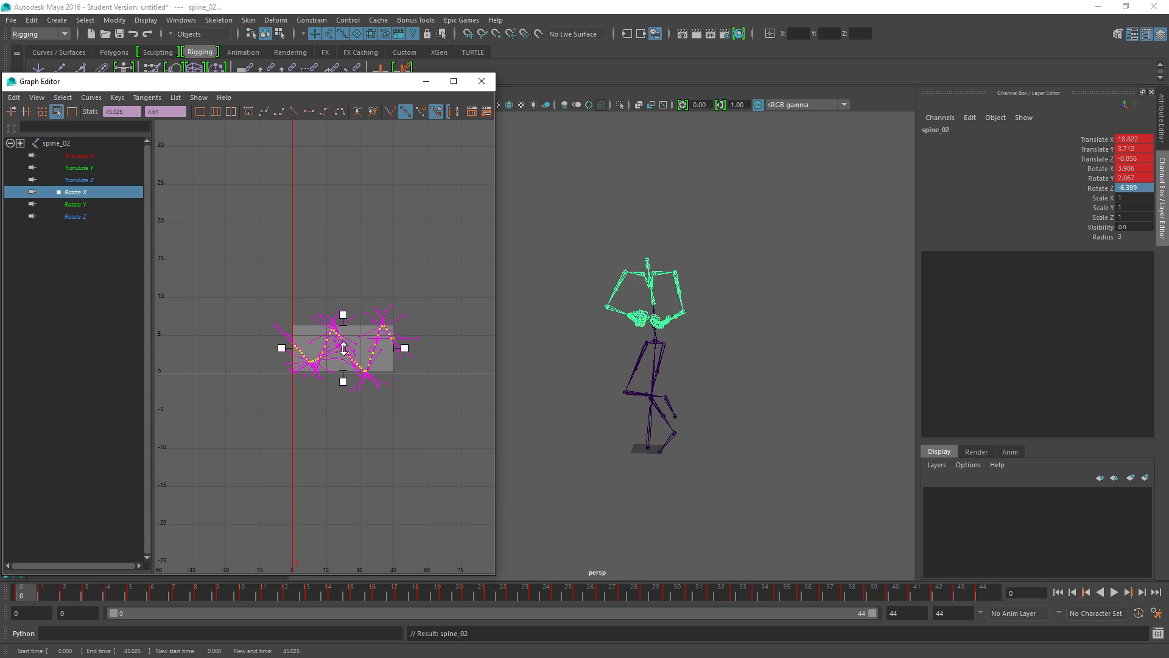
pyautogui.moveTo(344, 349); pyautogui.dragTo(344, 350)
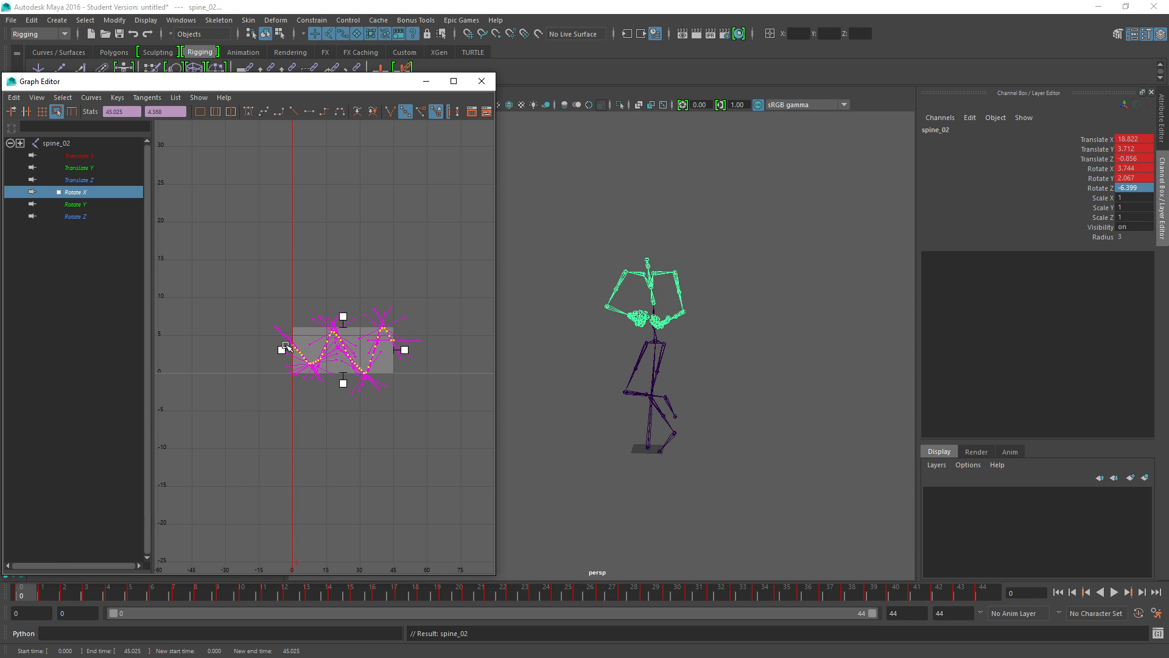
# Lower all keys of spine_03's Rotate X curve by about 6.4 degrees, to about 6 degrees at frame 0
pyautogui.press('Down')
pyautogui.click(67, 193)
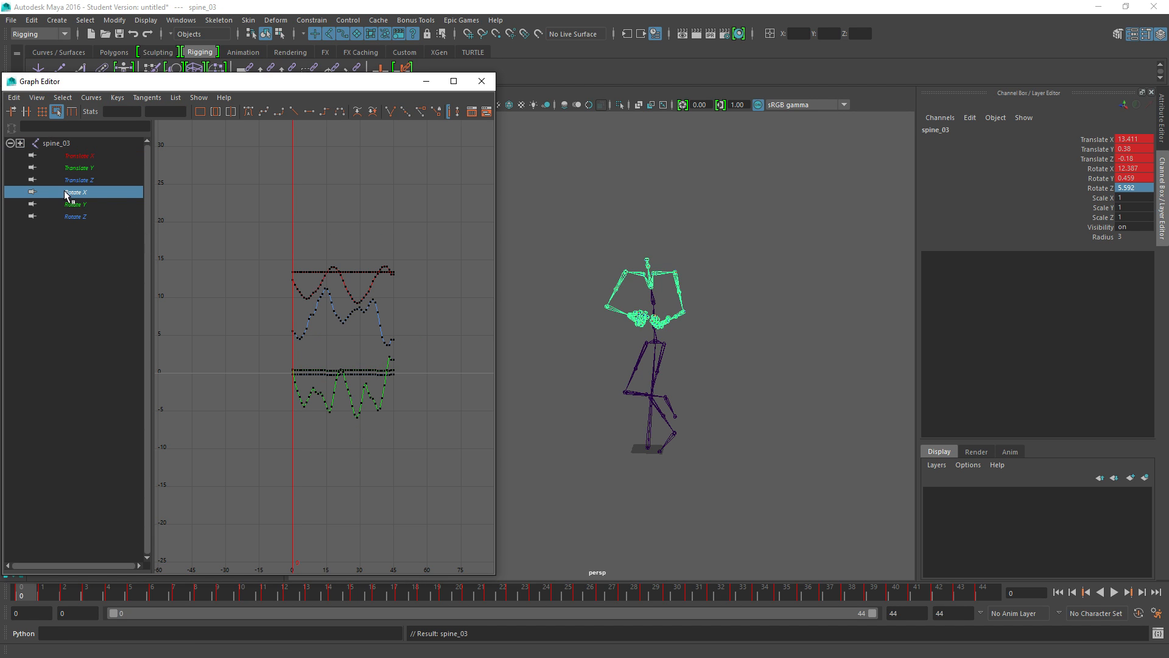
pyautogui.moveTo(251, 243); pyautogui.dragTo(419, 325)
pyautogui.press('f')
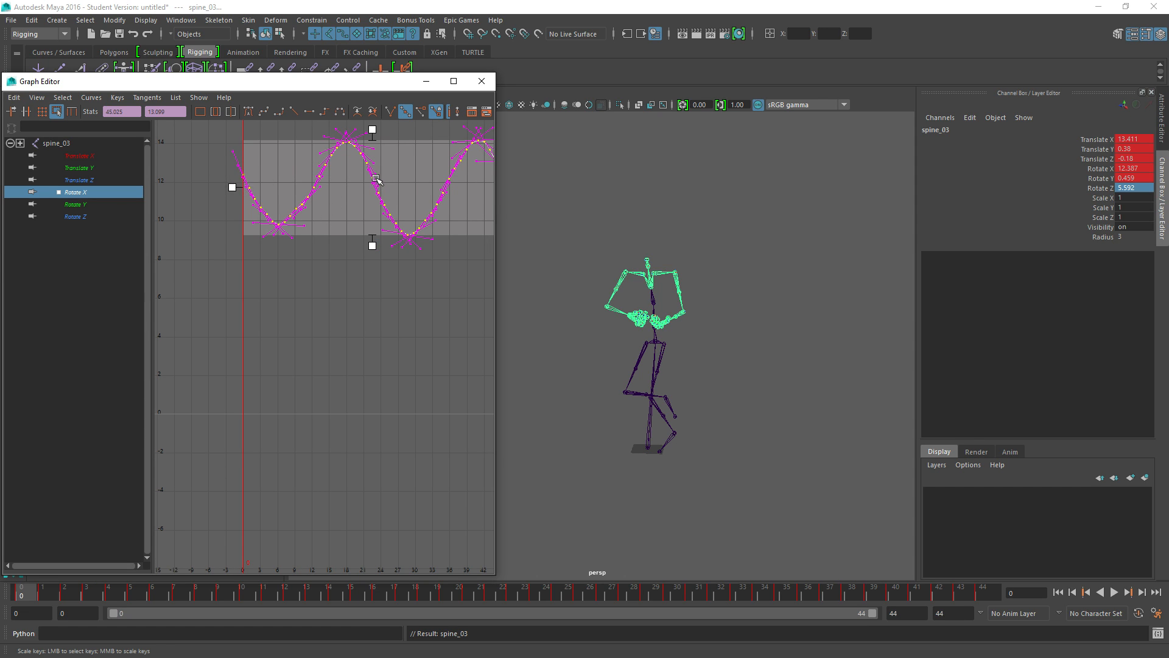
pyautogui.moveTo(376, 178); pyautogui.dragTo(376, 301, button='middle')
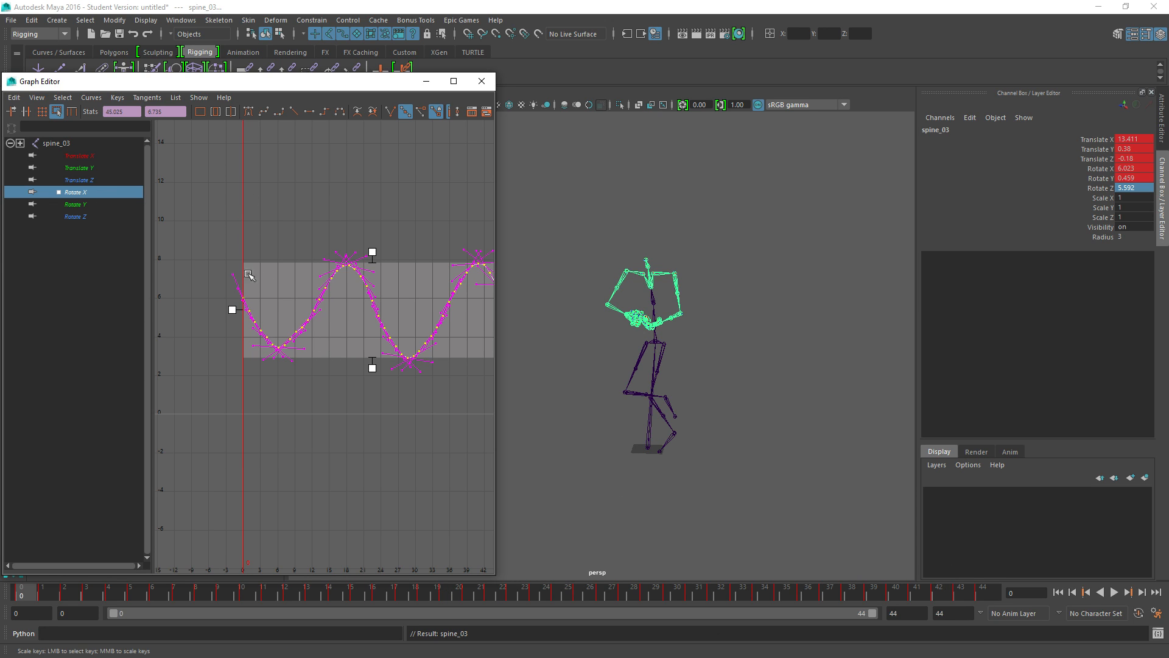
pyautogui.press('f')
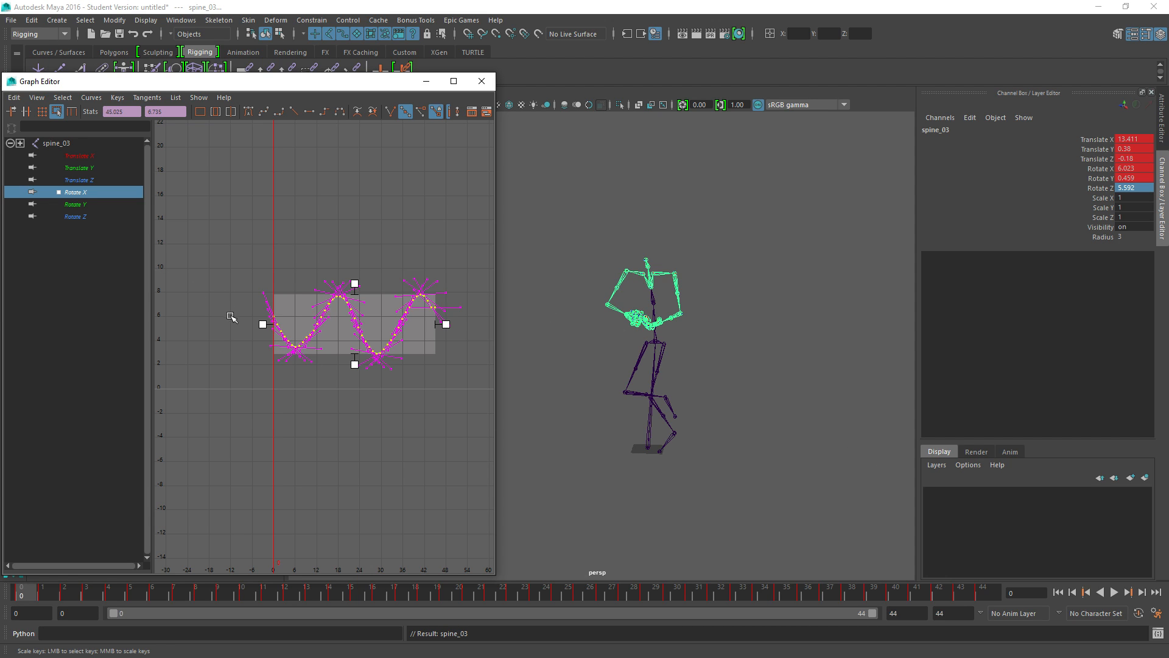
# Lower all keys of spine_01's Rotate X curve by about 5 degrees, to about 10 degrees at frame 0
pyautogui.press('Up')
pyautogui.press('Up')
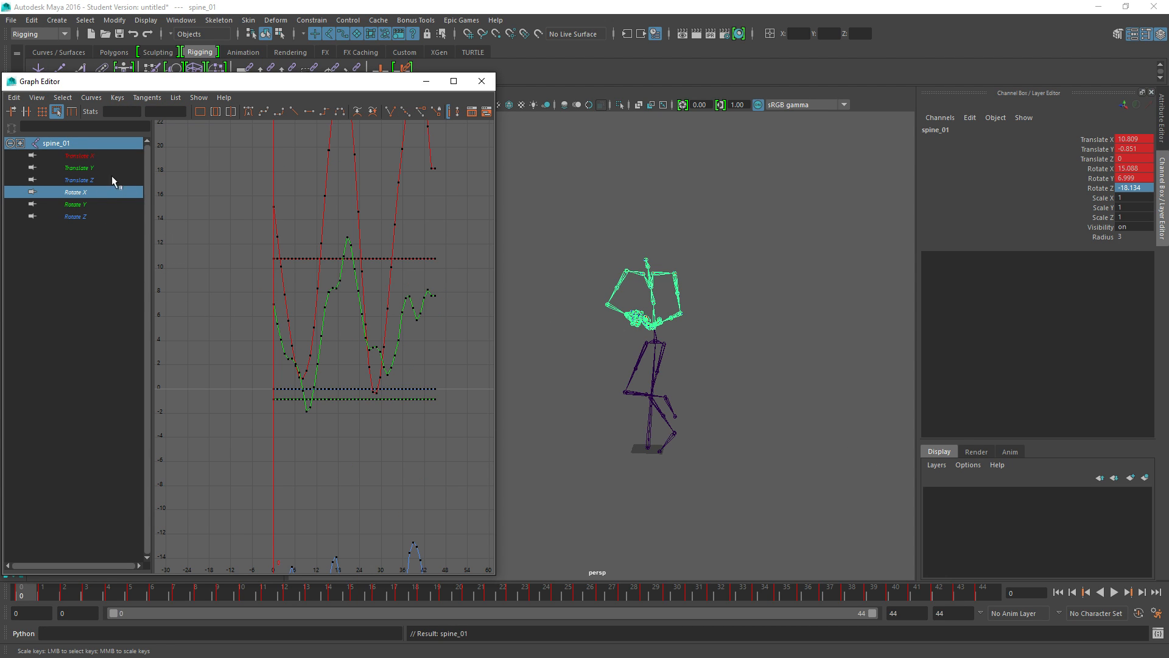
pyautogui.click(83, 191)
pyautogui.press('f')
pyautogui.moveTo(255, 145); pyautogui.dragTo(440, 371)
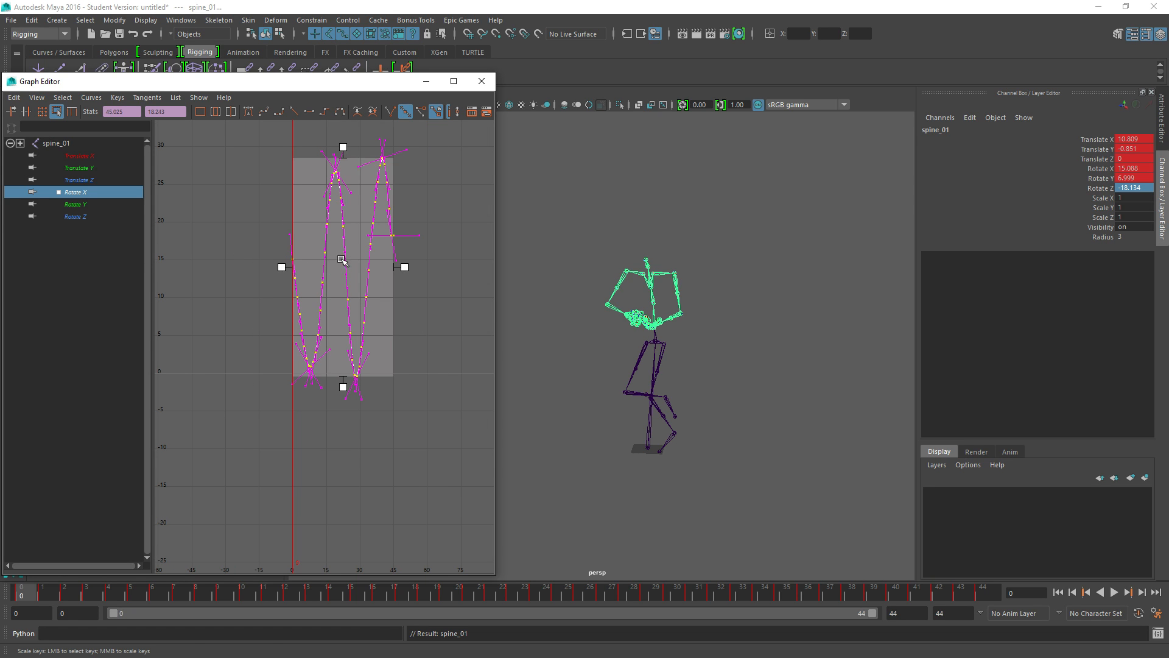
pyautogui.moveTo(353, 247); pyautogui.dragTo(358, 284)
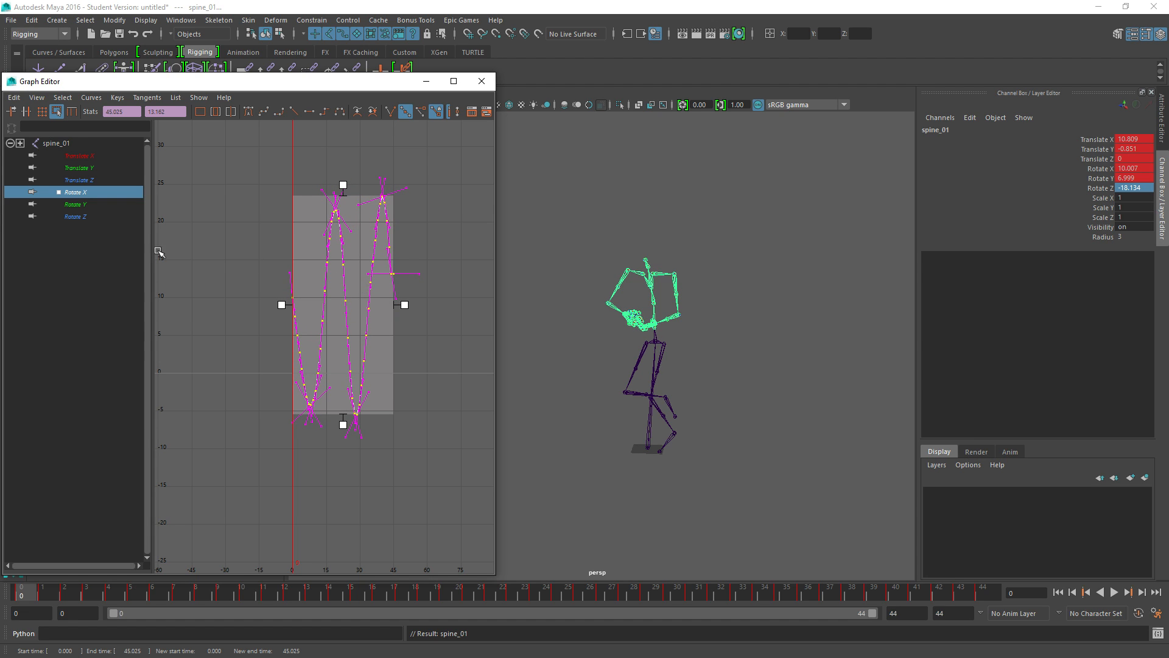
# Lower all keys of spine_02's Rotate X curve by about 1.7 degrees, to about 2 degrees at frame 0
pyautogui.press('Up')
pyautogui.press('Down')
pyautogui.press('Down')
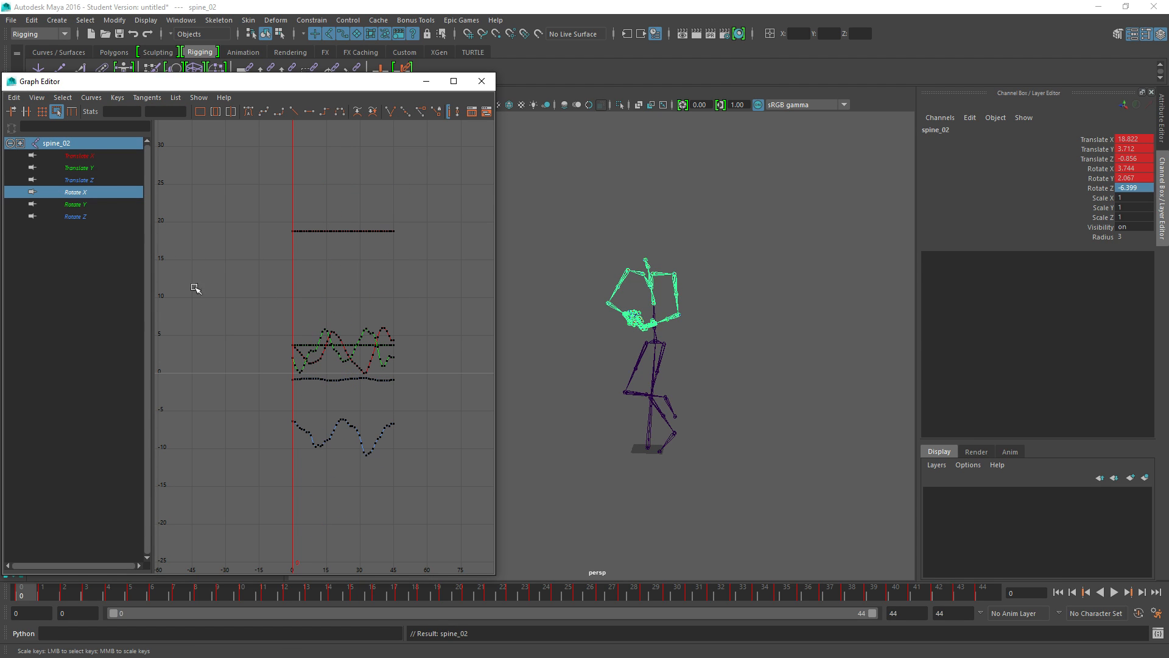
pyautogui.click(92, 192)
pyautogui.press('f')
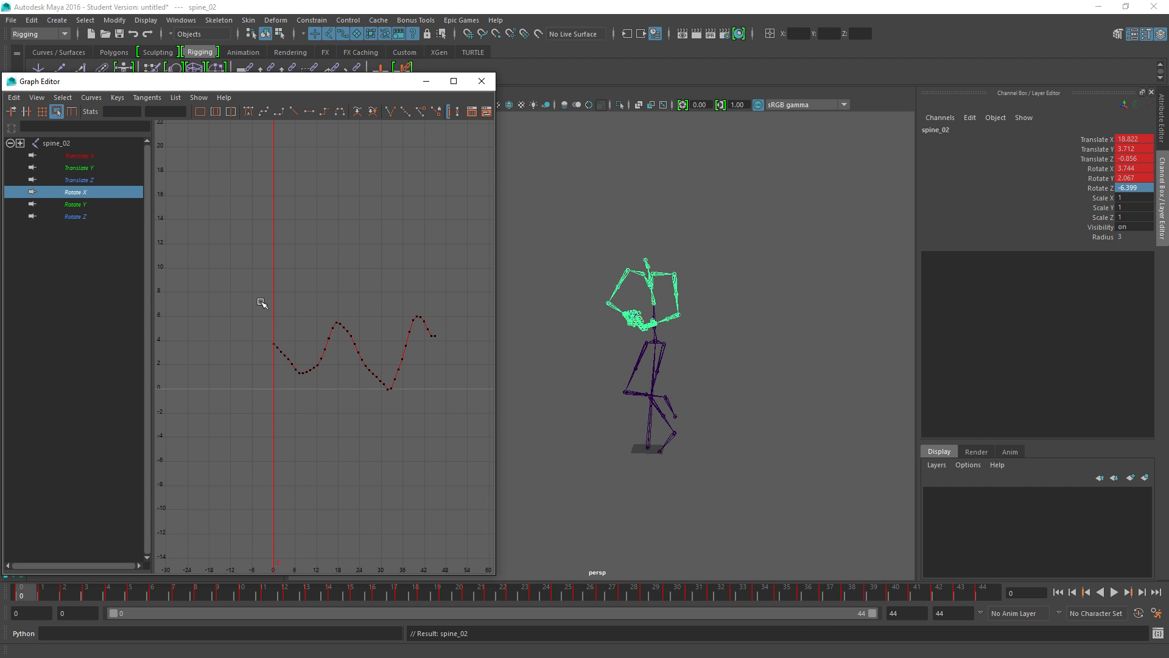
pyautogui.moveTo(447, 395); pyautogui.dragTo(448, 395)
pyautogui.press('r')
pyautogui.press('f')
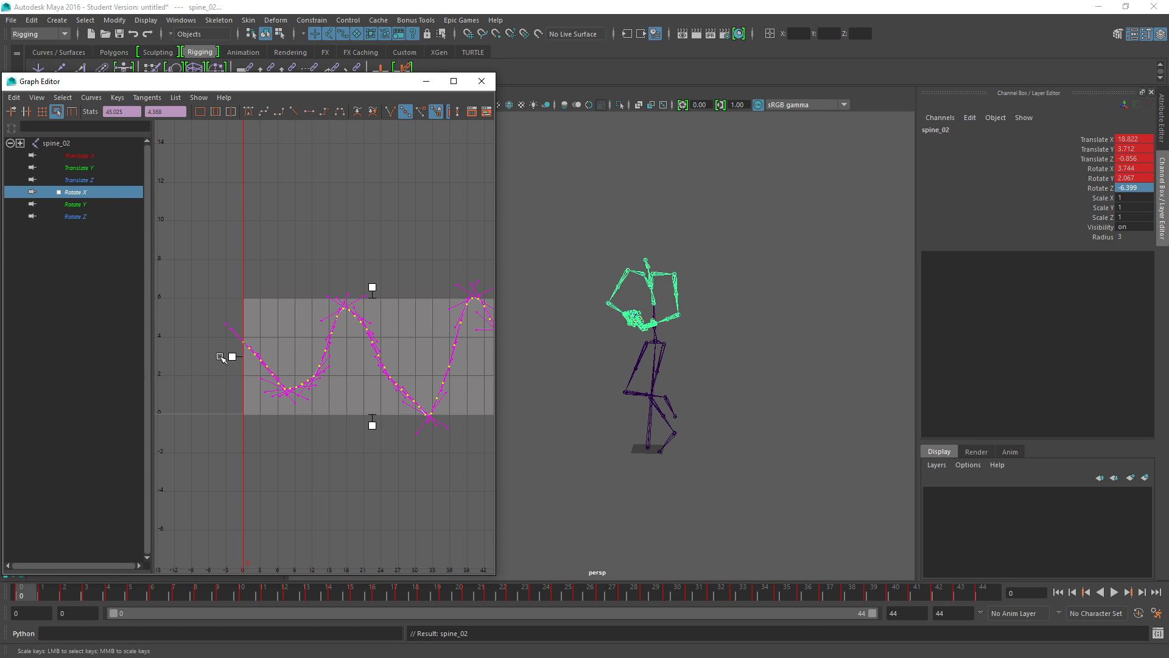
pyautogui.moveTo(374, 356); pyautogui.dragTo(375, 387)
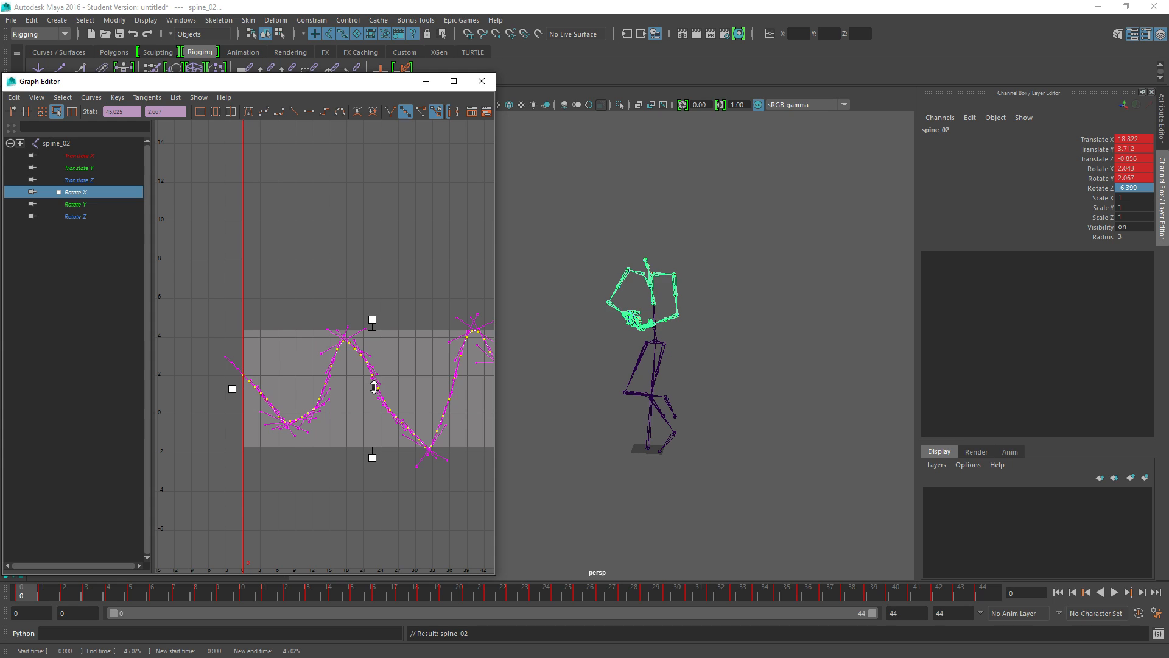
# Lower all keys of spine_03's Rotate X curve by about 4 degrees, to about 2 degrees at frame 0
pyautogui.press('Down')
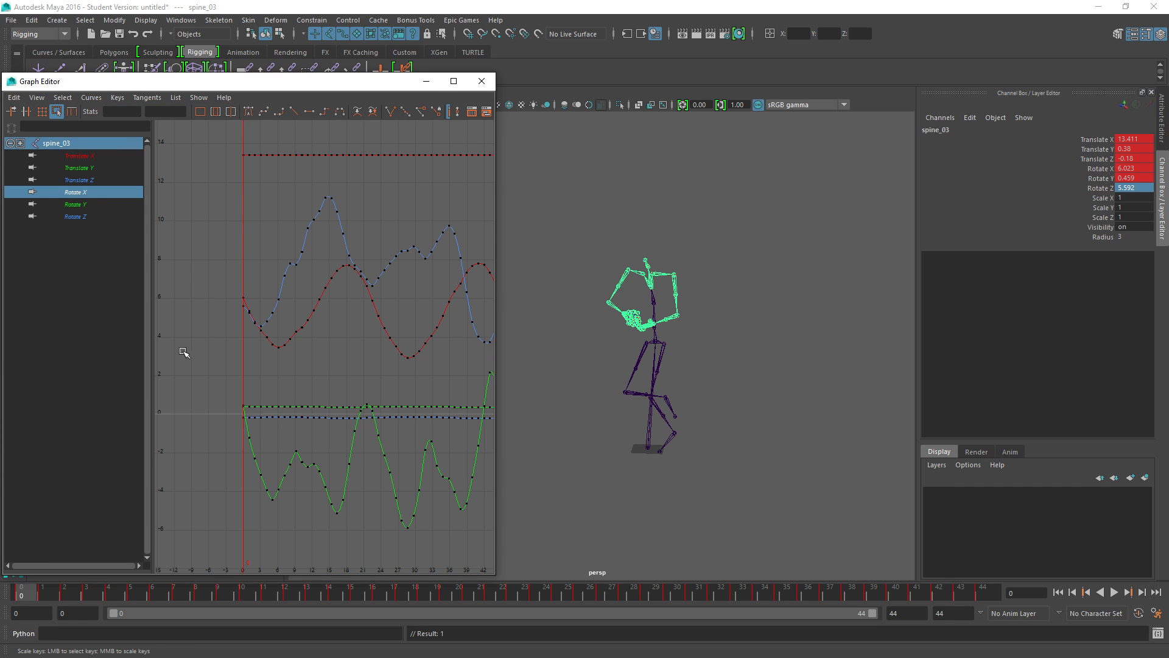
pyautogui.click(69, 195)
pyautogui.press('f')
pyautogui.moveTo(256, 274); pyautogui.dragTo(468, 400)
pyautogui.scroll(5, 319, 346)
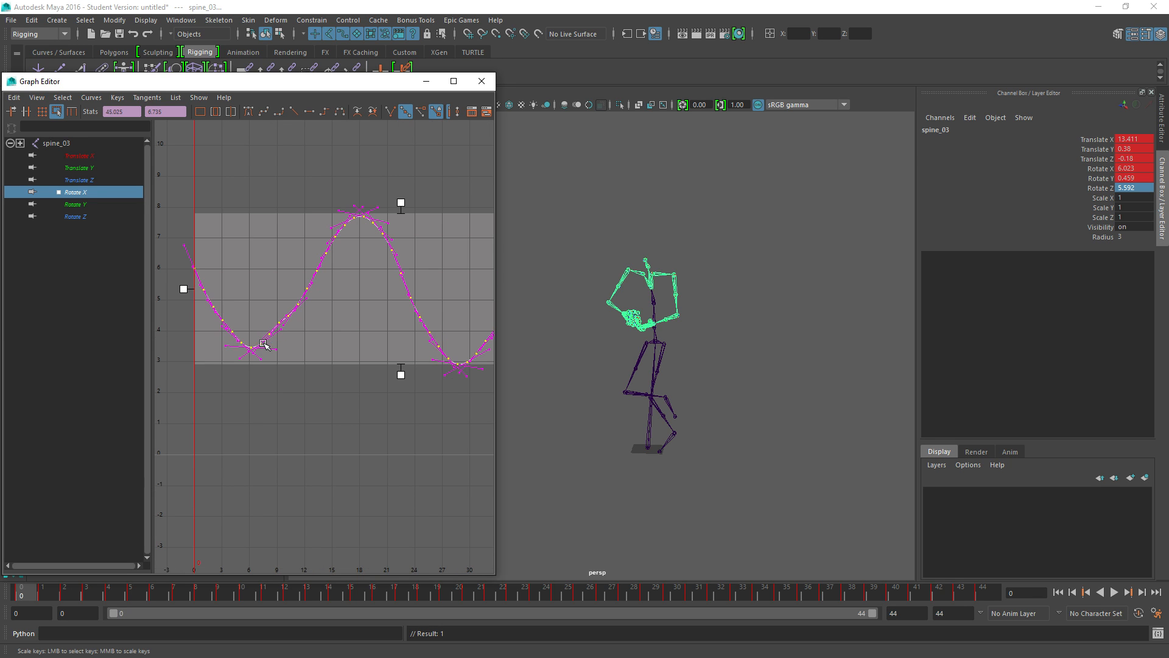
pyautogui.moveTo(349, 274); pyautogui.dragTo(344, 396)
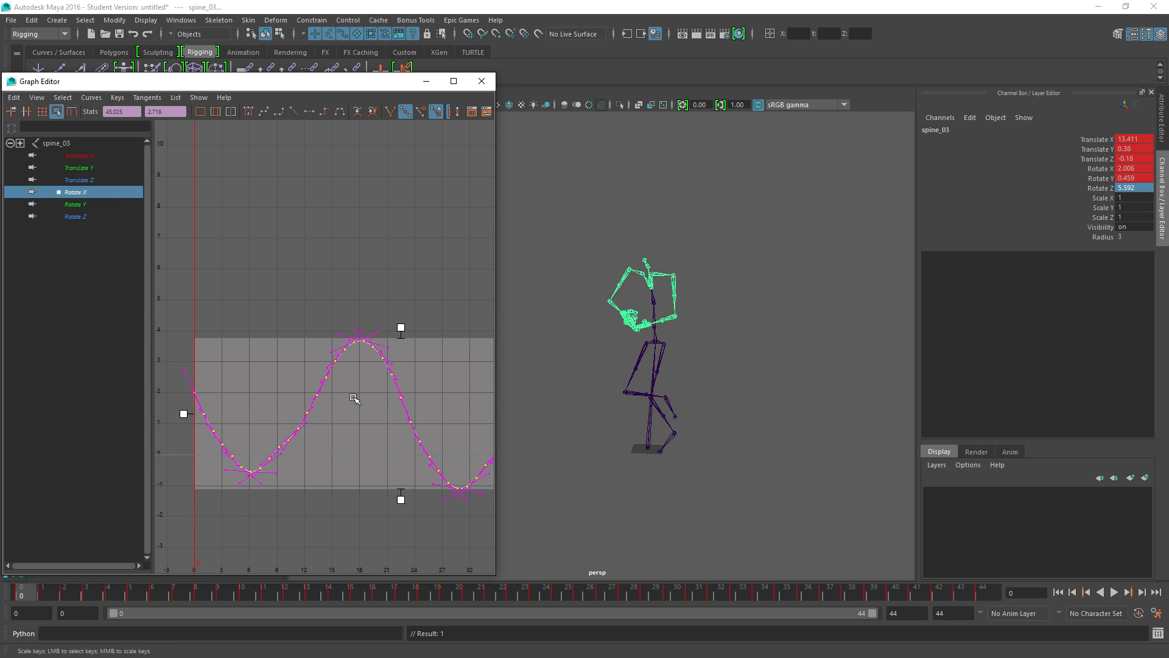
# Examine the last keys of spine_03's rotation and translation curves around frames 42 to 45 for a clean loop end
pyautogui.scroll(-4, 340, 401)
pyautogui.scroll(2, 340, 400)
pyautogui.scroll(-2, 341, 402)
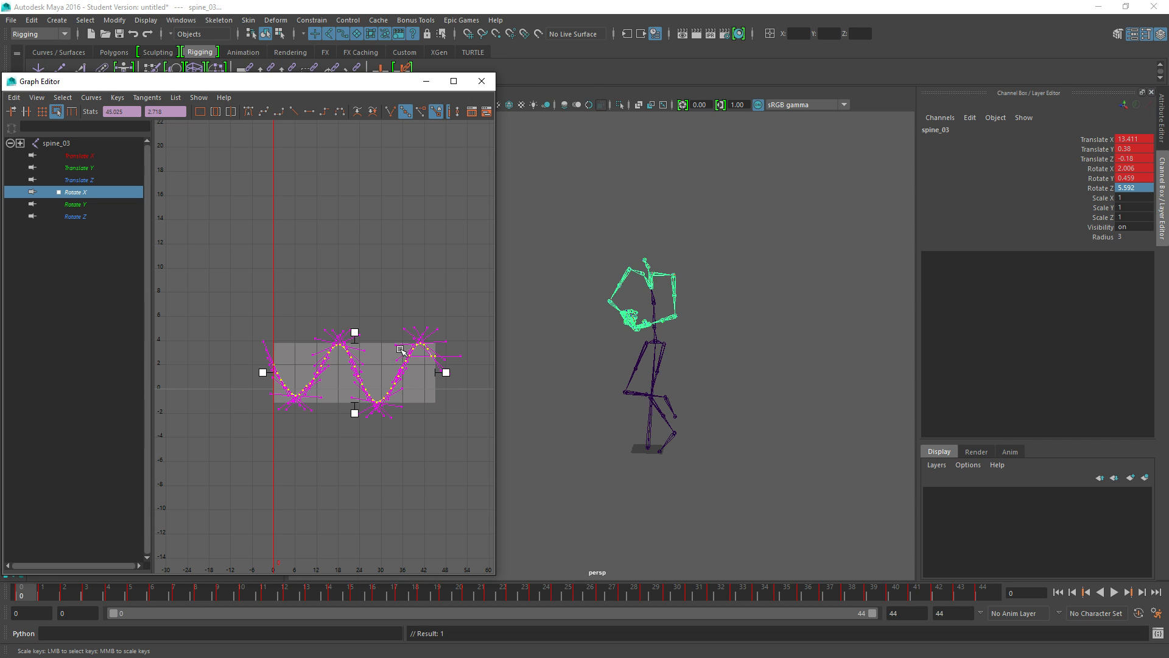
pyautogui.scroll(5, 400, 352)
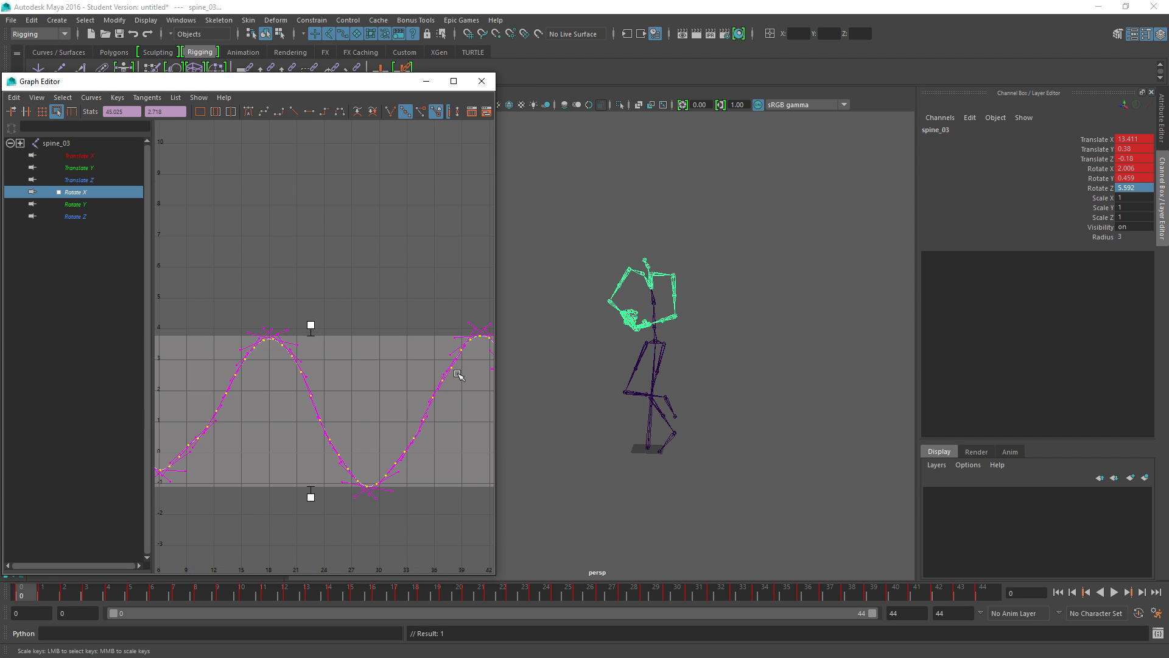
pyautogui.scroll(5, 378, 372)
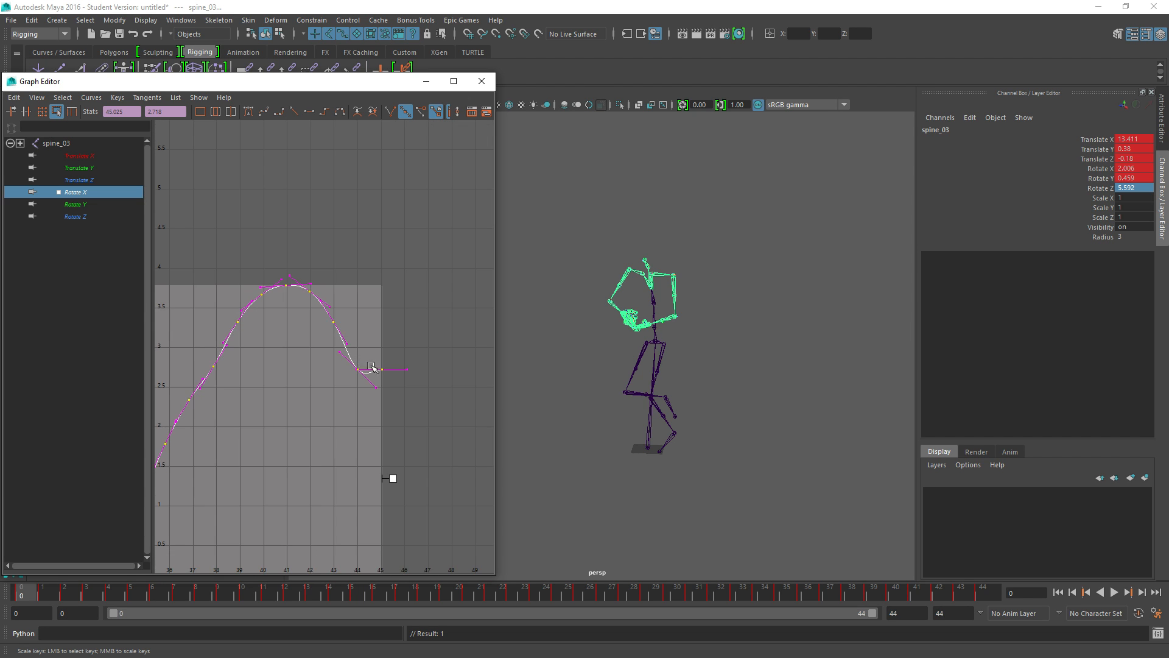
pyautogui.click(72, 179)
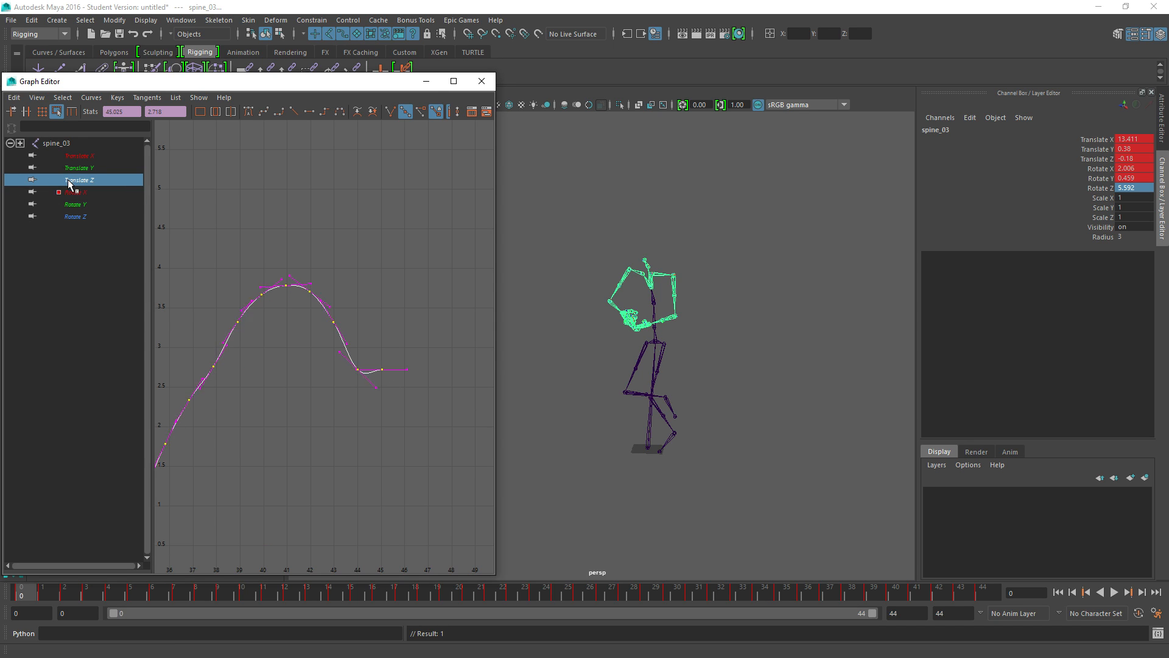
pyautogui.press('f')
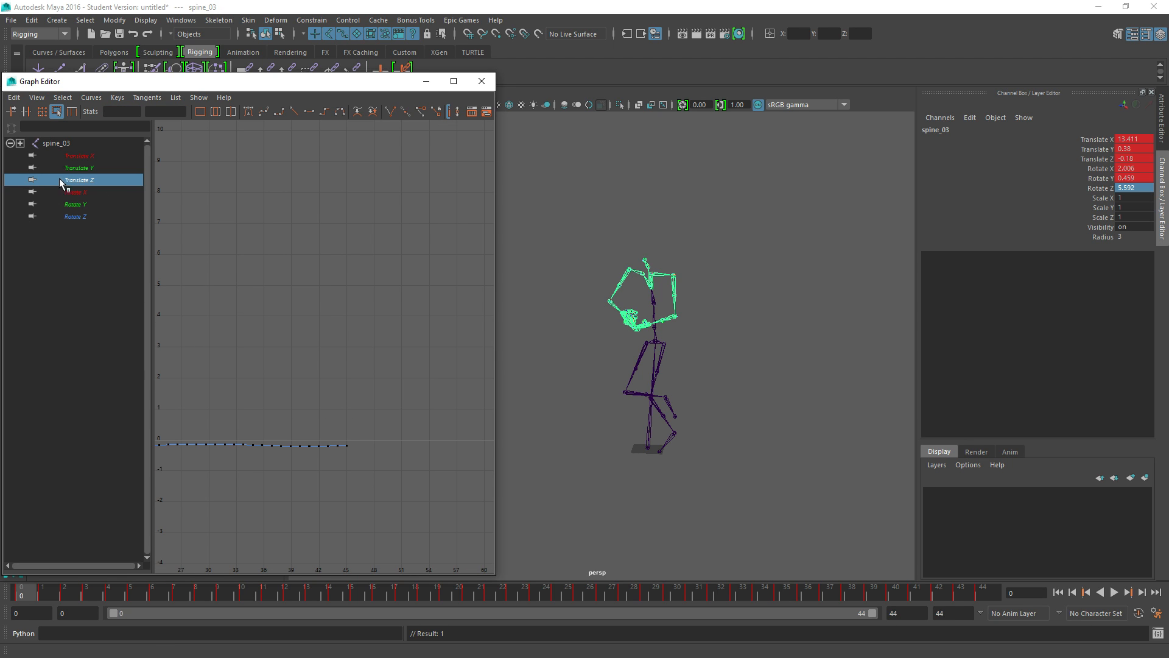
pyautogui.click(78, 169)
pyautogui.click(81, 157)
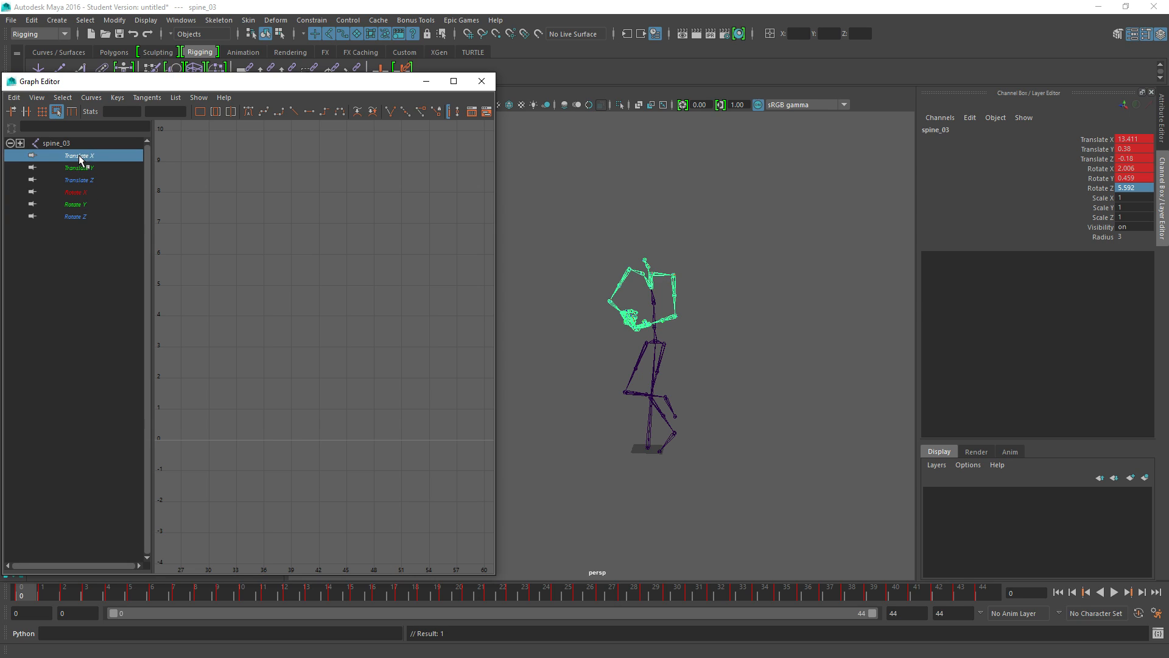
pyautogui.click(79, 205)
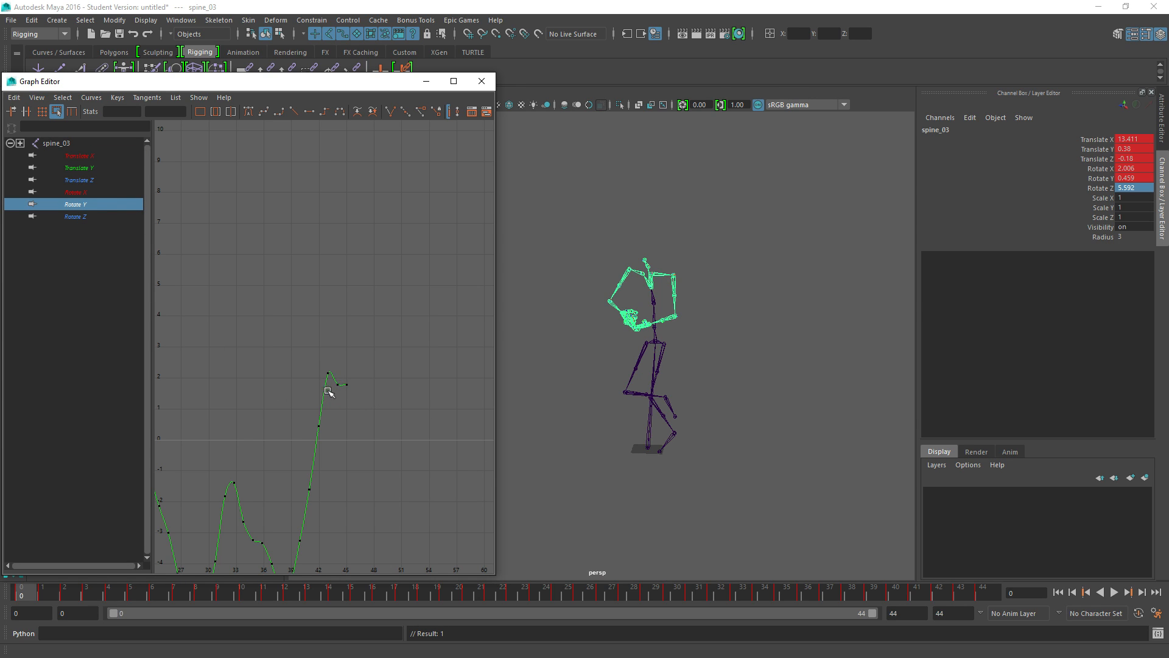
pyautogui.click(82, 219)
pyautogui.scroll(-3, 323, 316)
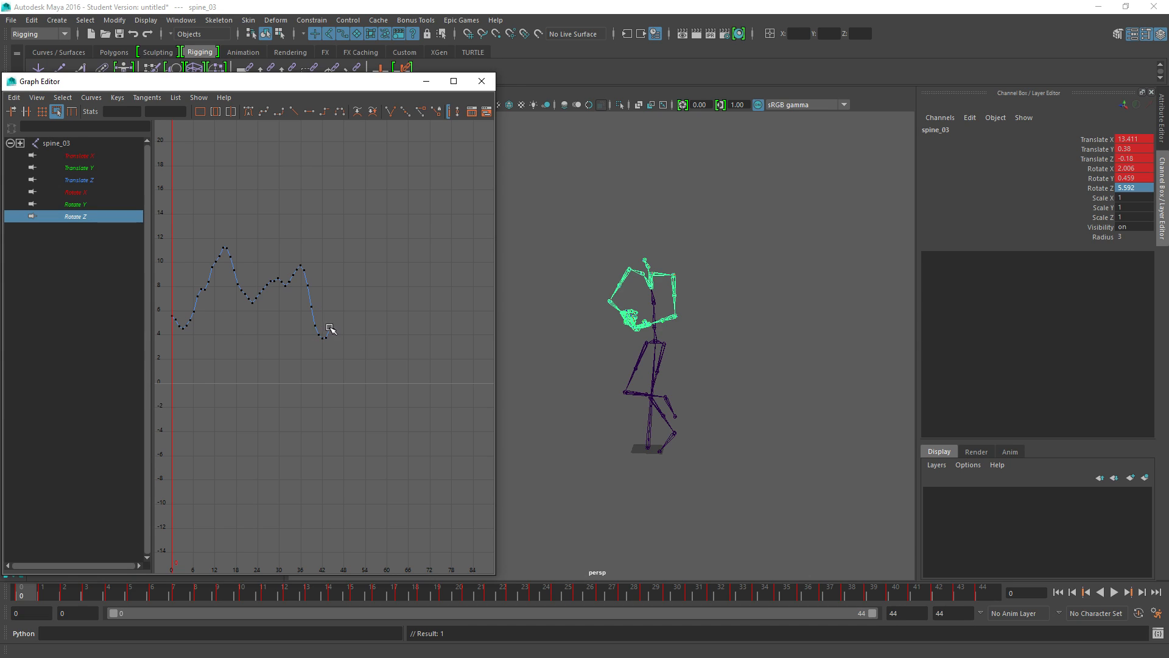
# Shorten the animation's end time to frame 43 and then 42, and play the loop back
pyautogui.doubleClick(942, 614)
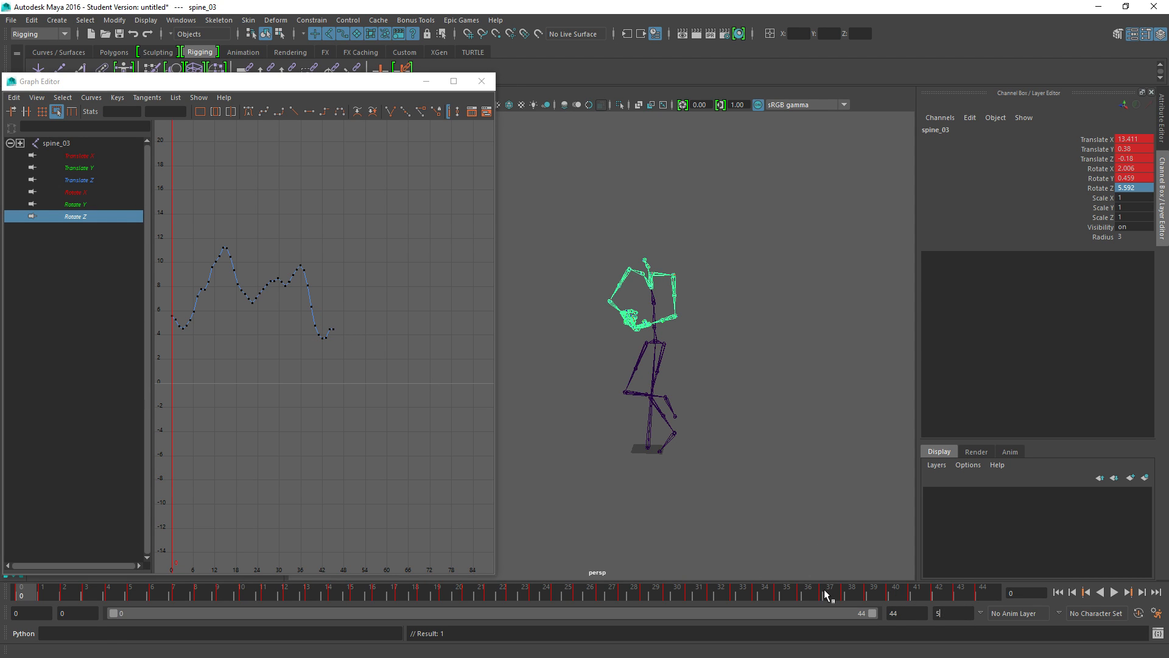
pyautogui.press('Return')
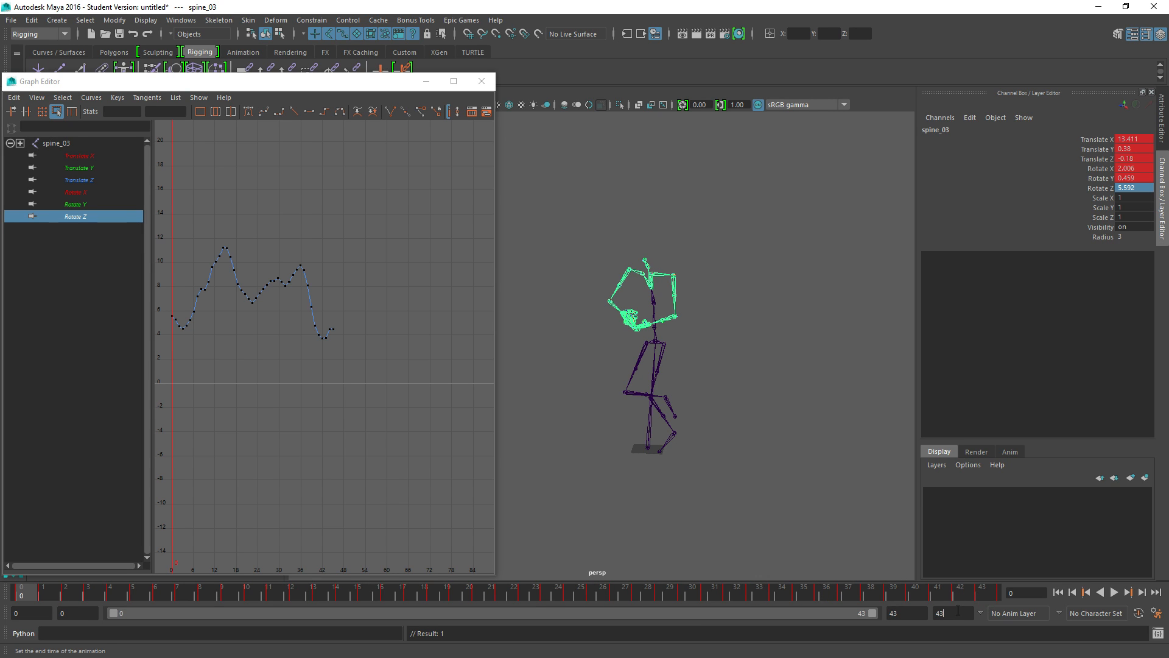
pyautogui.press('Return')
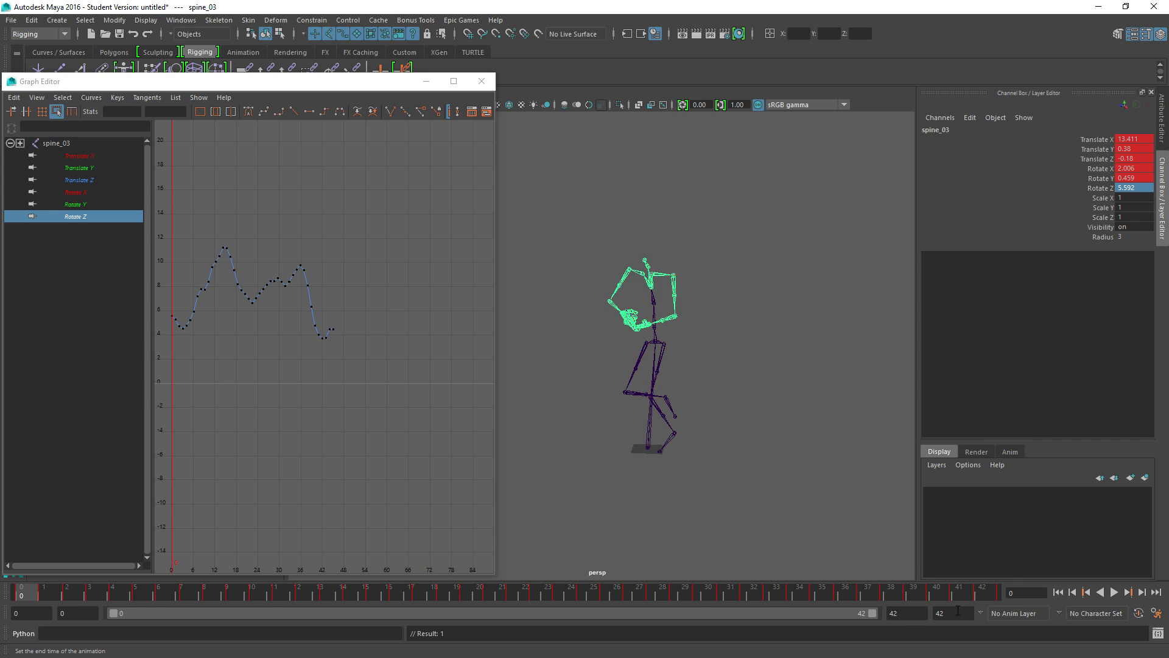
pyautogui.scroll(10, 348, 338)
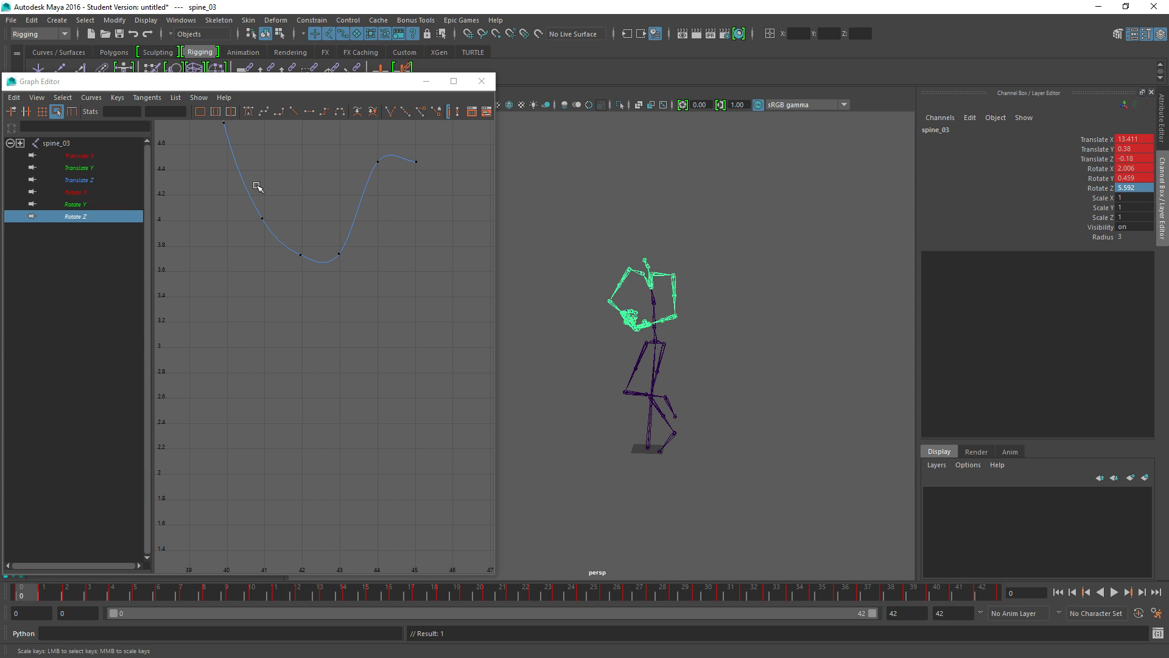
pyautogui.click(1114, 592)
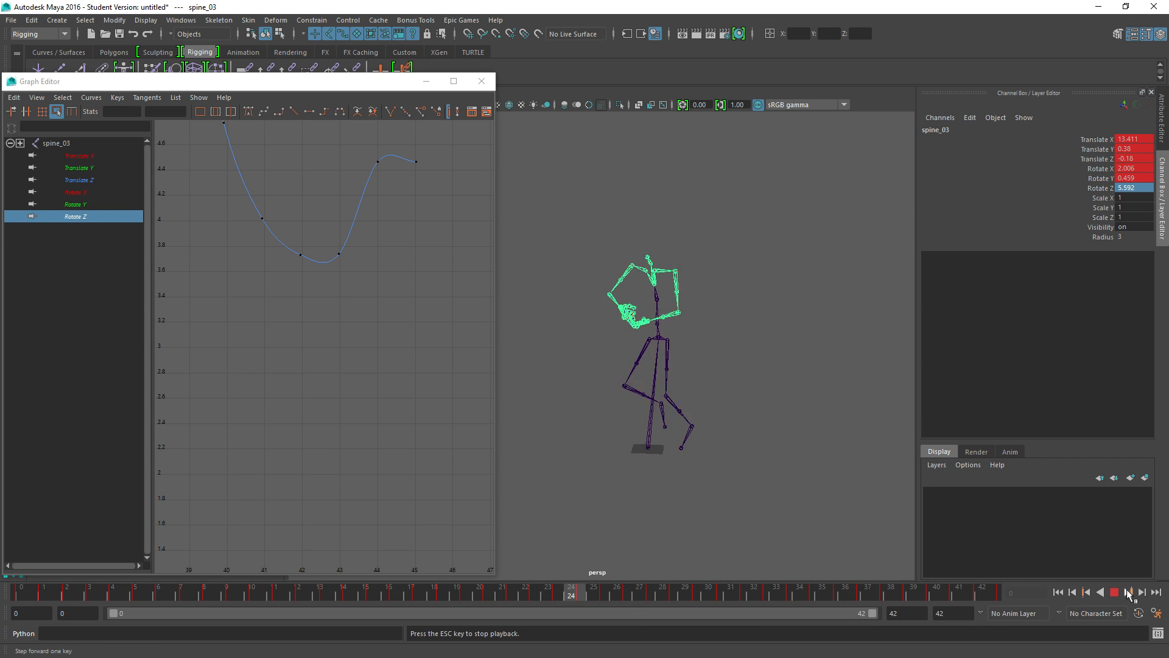
# Stop the playback and set the animation end time to frame 44
pyautogui.doubleClick(958, 613)
pyautogui.write('43')
pyautogui.press('Return')
pyautogui.press('Escape')
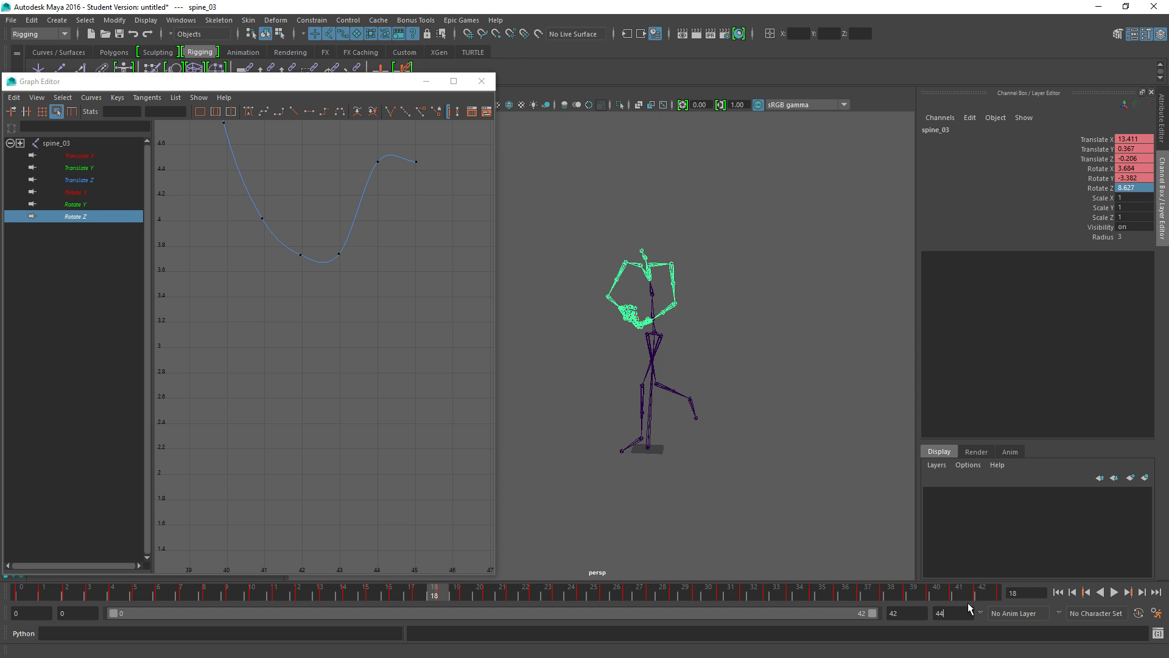
pyautogui.write('4')
pyautogui.press('Return')
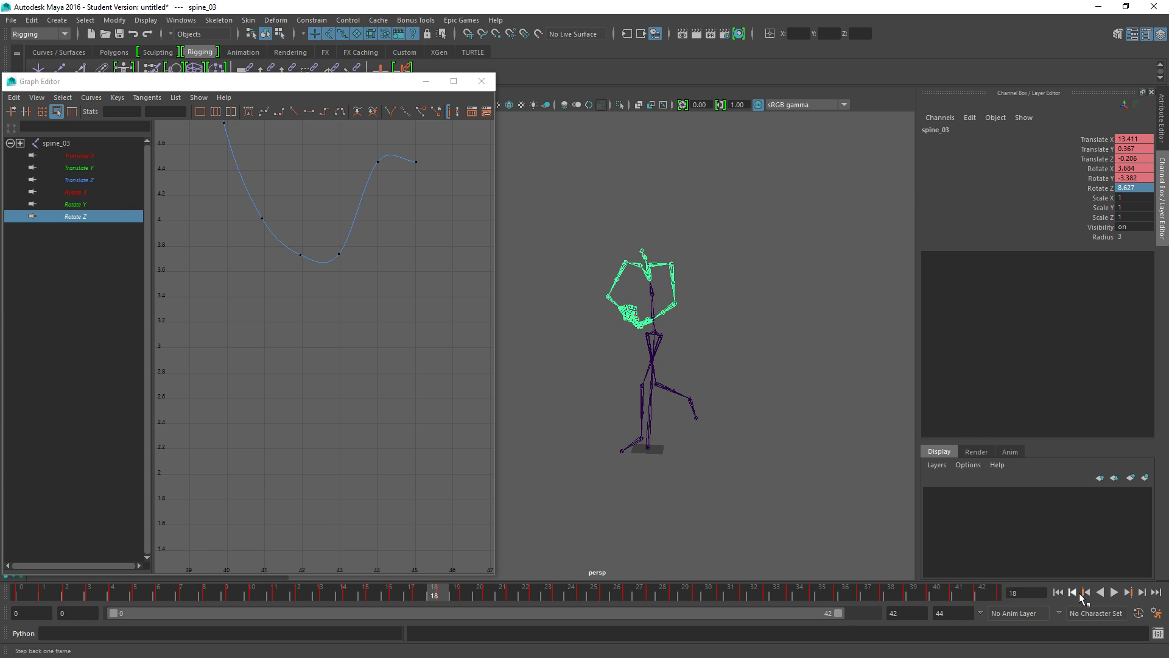
# Extend the playback range's end to frame 44 and check the loop by playing it back
pyautogui.click(1114, 592)
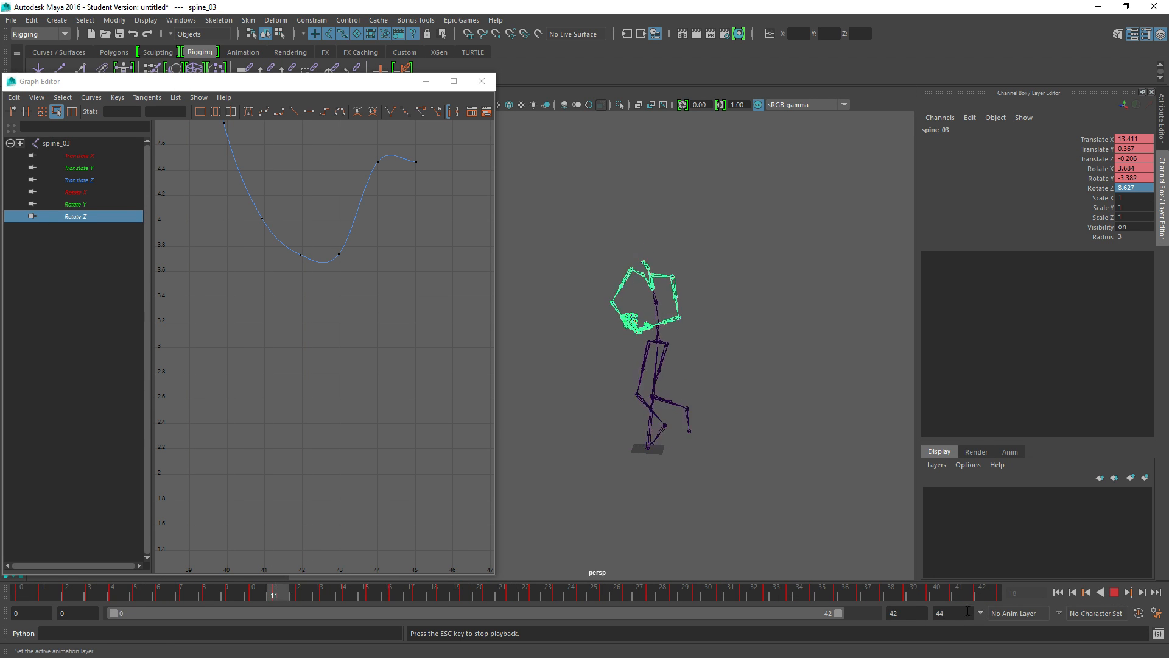
pyautogui.click(919, 616)
pyautogui.press('BackSpace')
pyautogui.write('4')
pyautogui.press('Return')
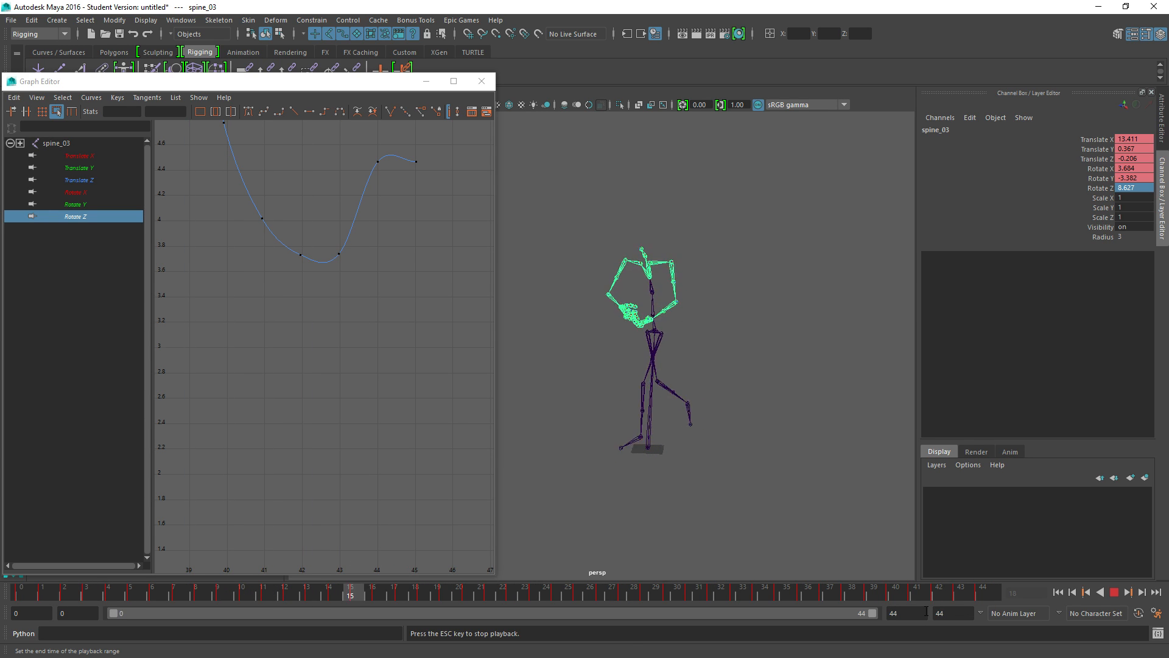
pyautogui.click(1117, 592)
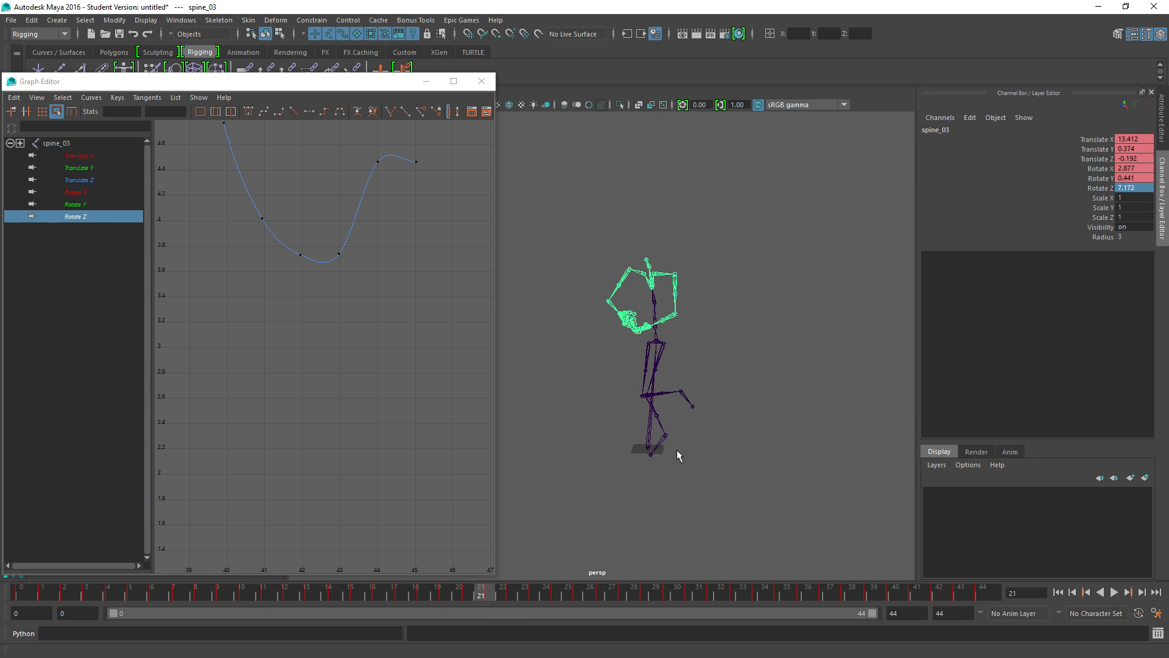
# Export the whole scene to the Desktop as an FBX file named Jog_Rt_Rifle_diagonal.FBX and dismiss the export warnings
pyautogui.click(11, 20)
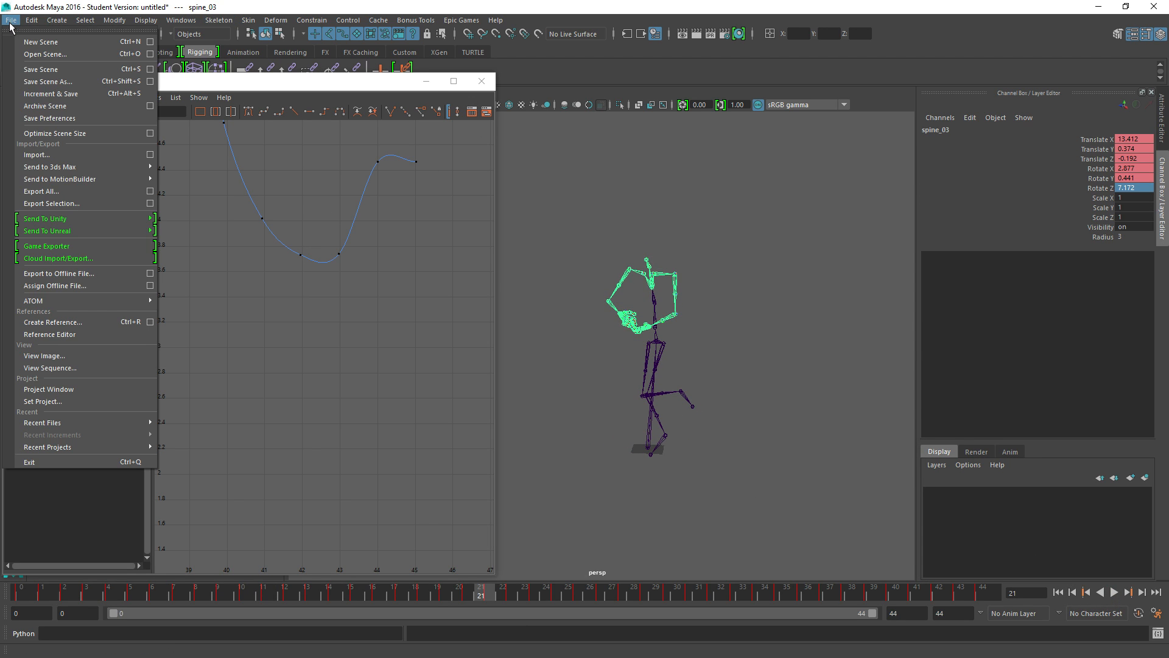
pyautogui.click(46, 193)
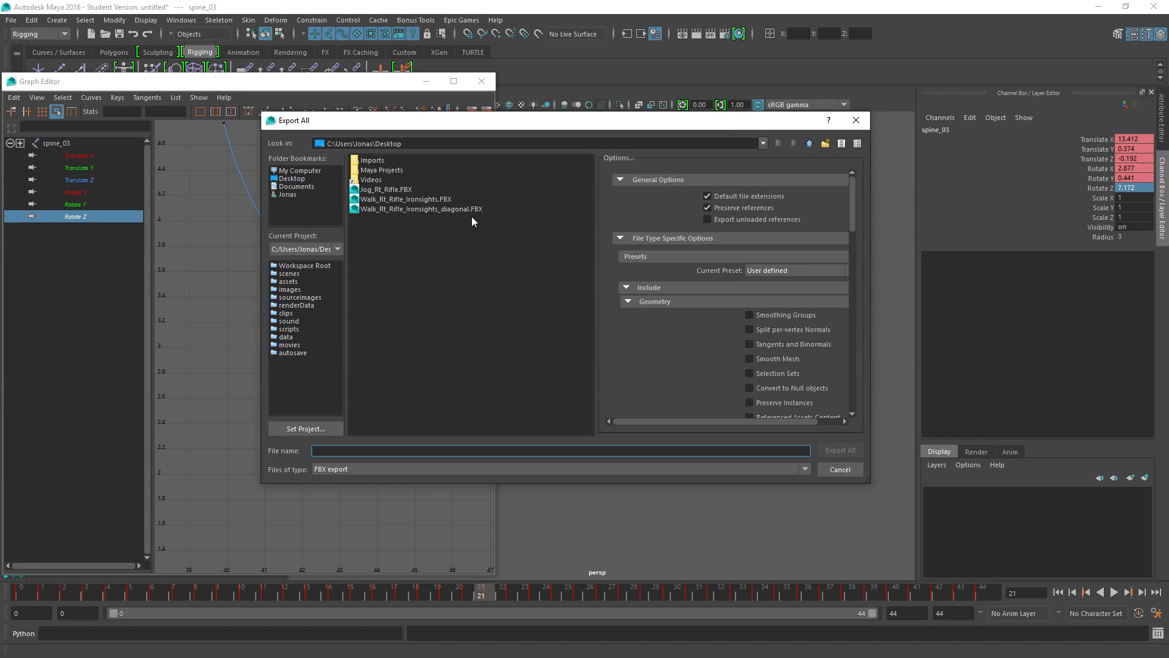
pyautogui.click(372, 189)
pyautogui.click(351, 451)
pyautogui.write('_Rt_Rifle_.FBX')
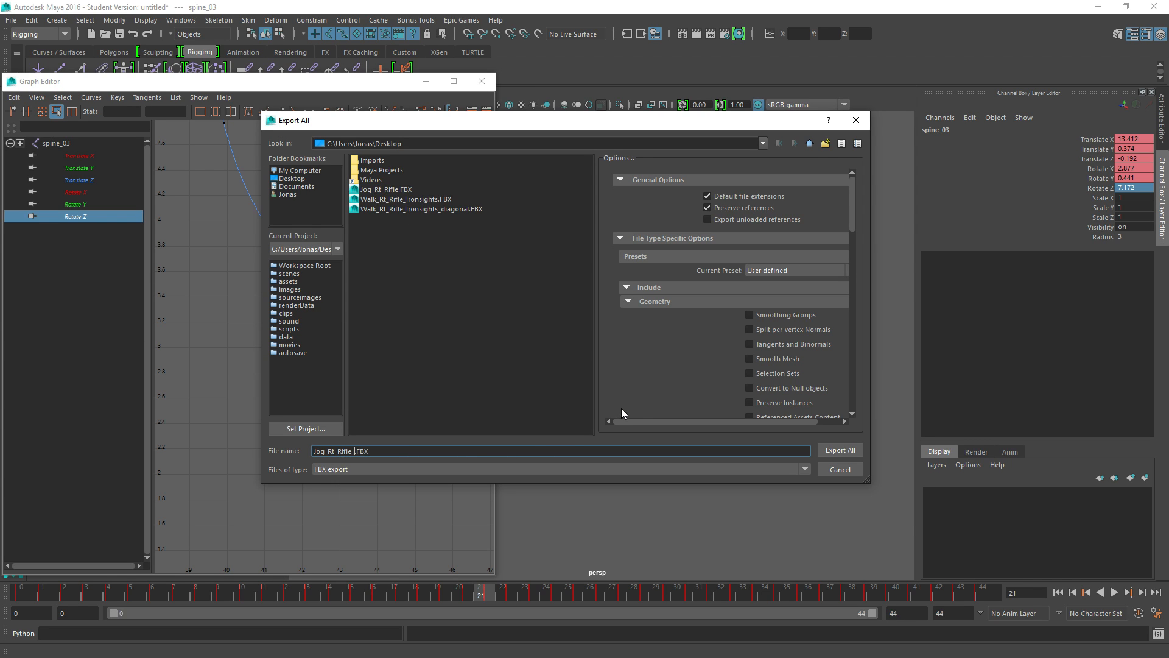
pyautogui.write('diagonal')
pyautogui.press('Return')
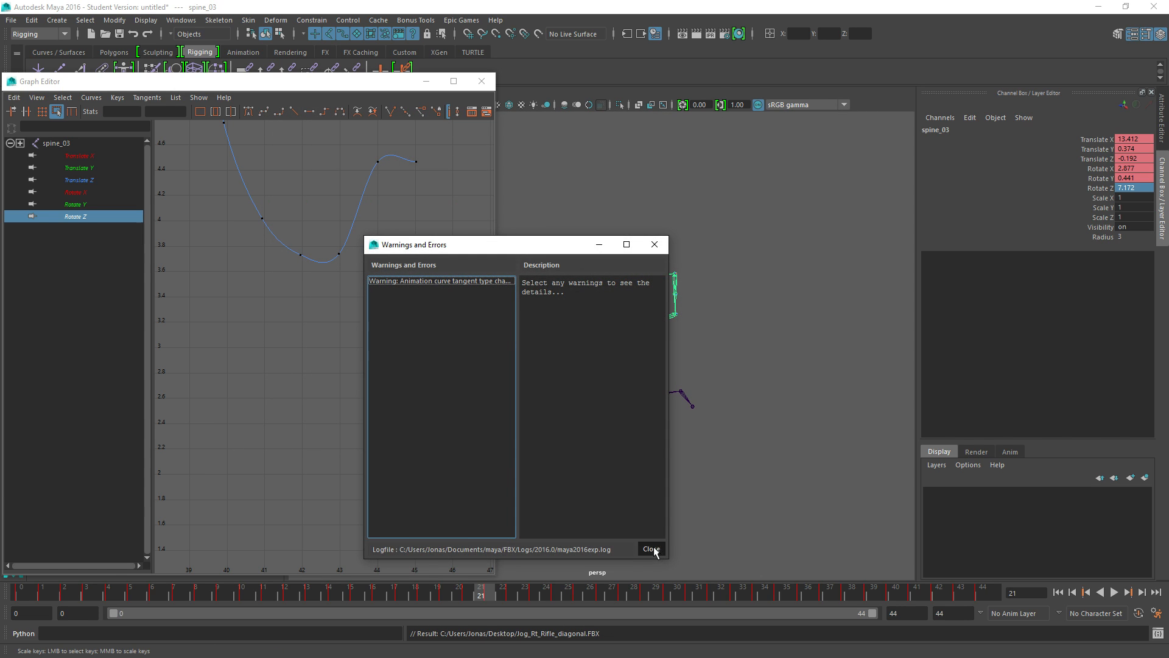
pyautogui.click(651, 549)
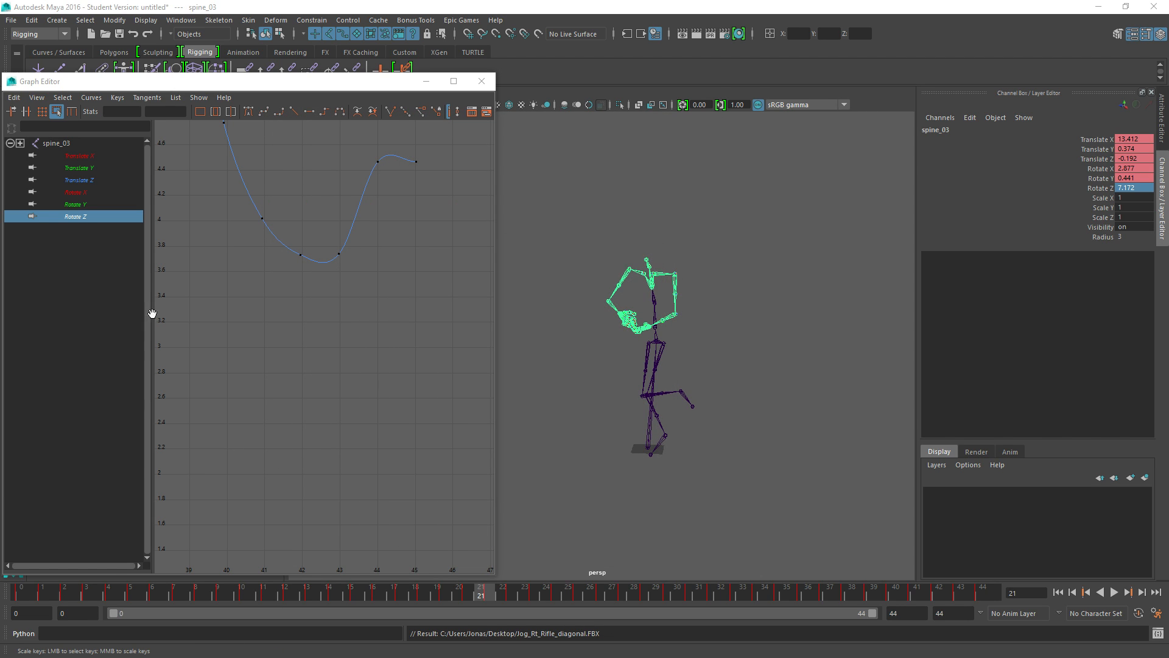
# Switch to Unreal and import Jog_Rt_Rifle_diagonal.FBX from the Desktop into the Mesh folder using SK_Adam_Skeleton
pyautogui.hotkey('alt', 'Tab')
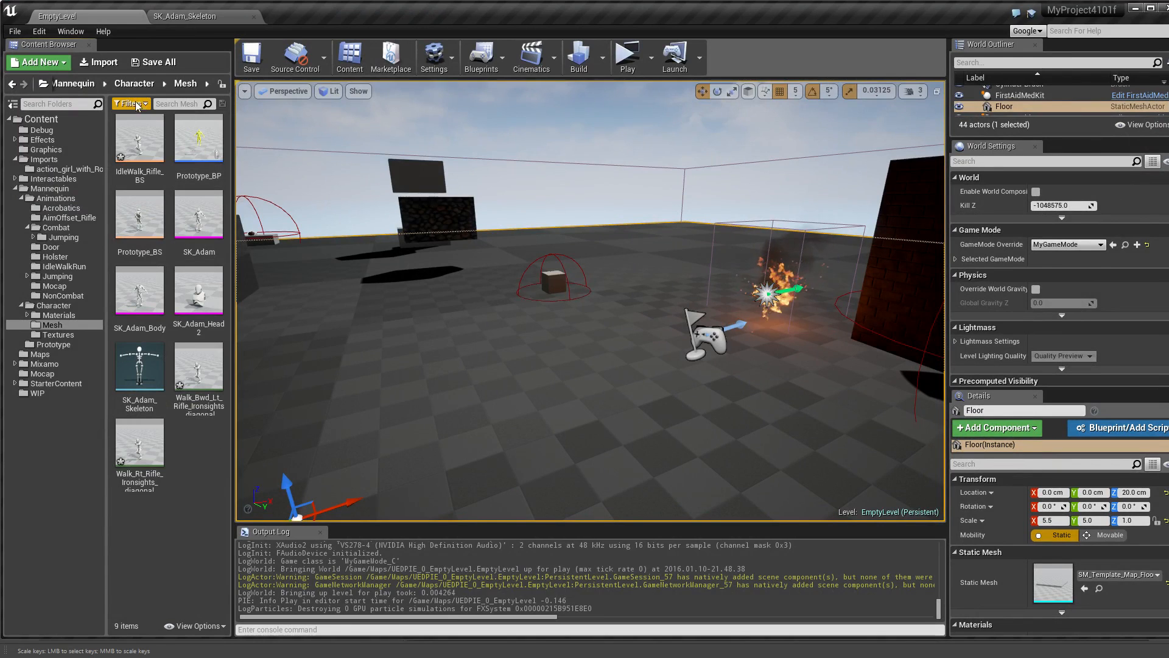
pyautogui.click(98, 61)
pyautogui.doubleClick(154, 136)
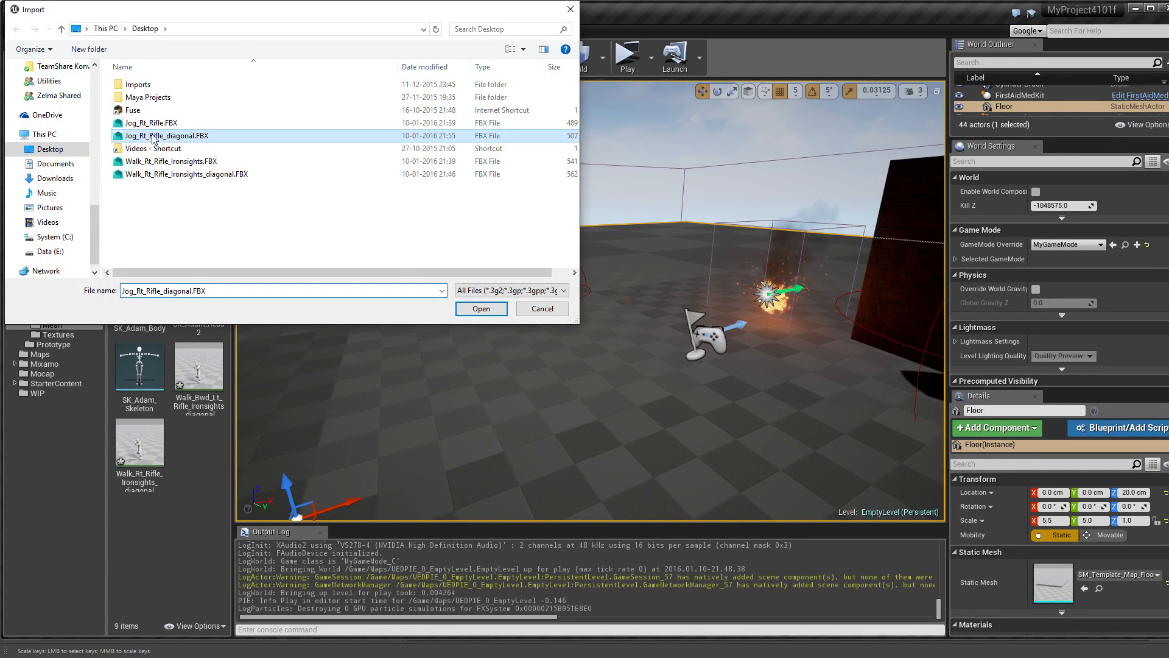
pyautogui.click(596, 334)
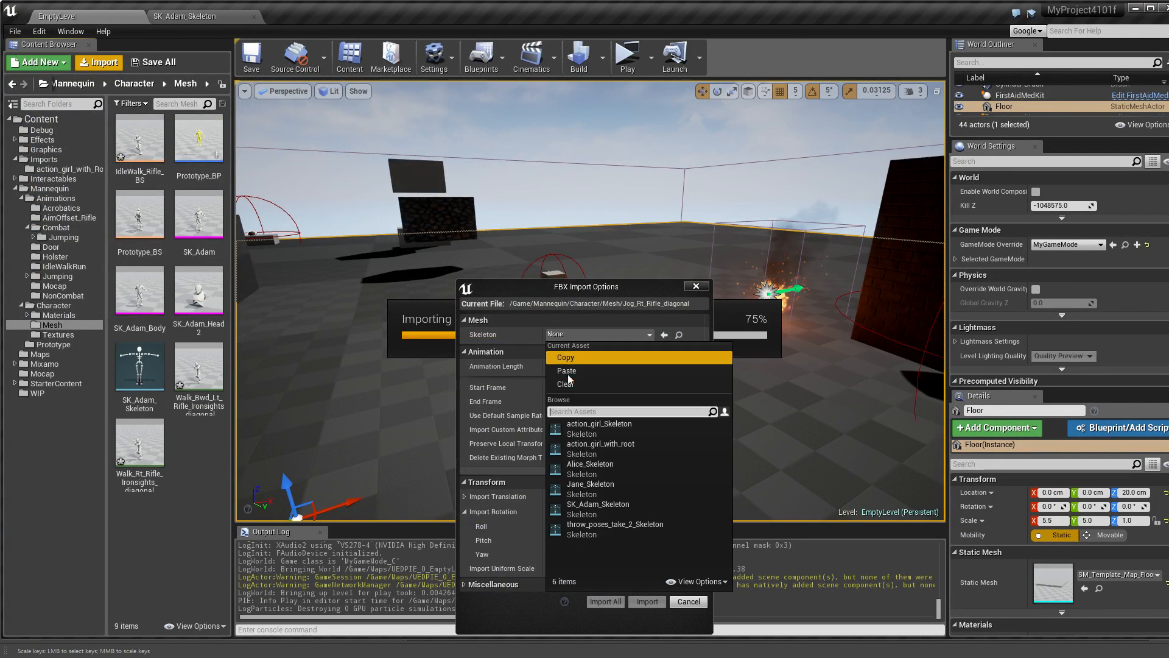
pyautogui.click(600, 520)
pyautogui.click(647, 602)
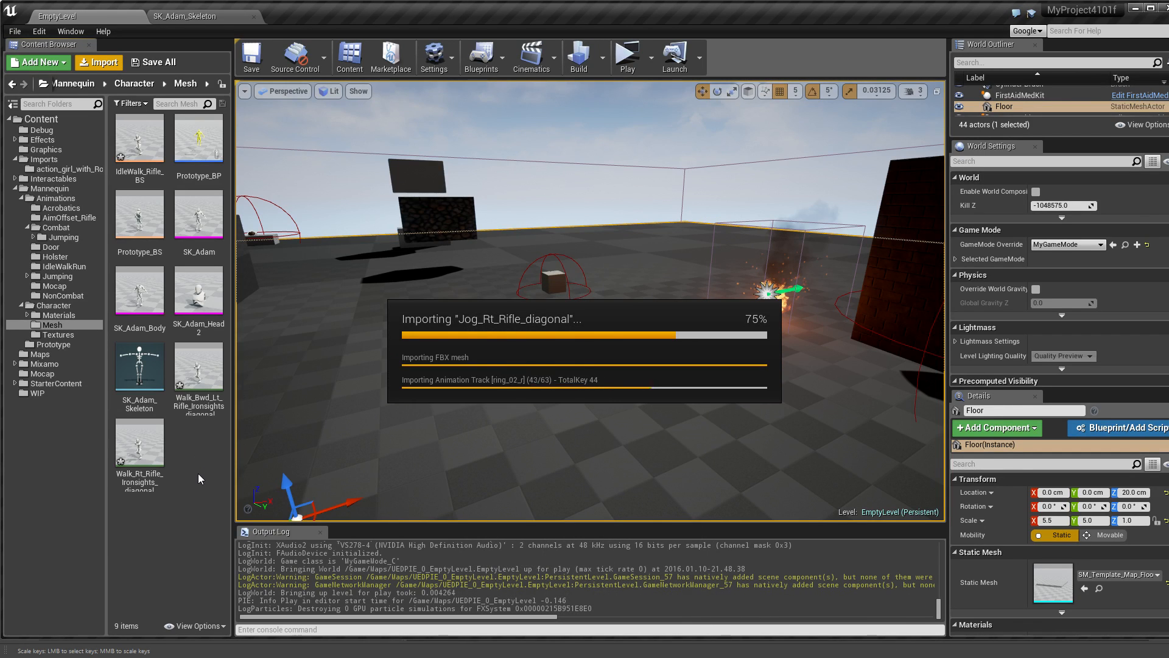
# Open the IdleWalk_Rifle_BS blend space, filter its assets by "diagonal" and place Jog_Rt_Rifle_diagonal at Right 600, Forward 600
pyautogui.doubleClick(139, 140)
pyautogui.click(989, 380)
pyautogui.press('BackSpace')
pyautogui.write('diagonal')
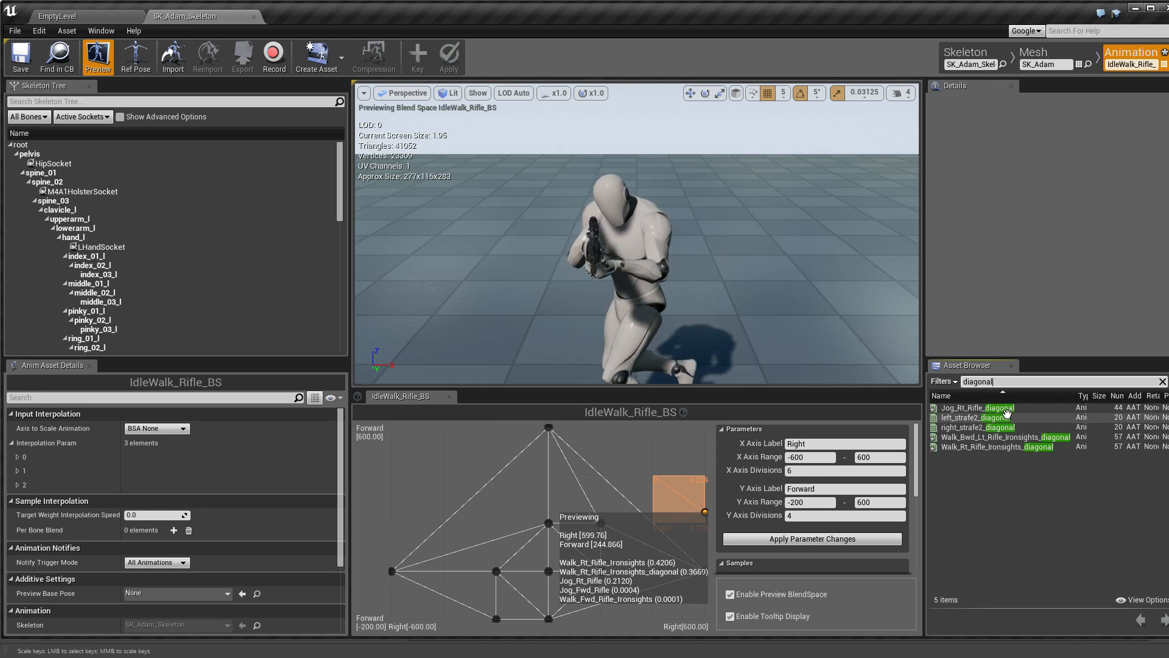
pyautogui.click(964, 406)
pyautogui.moveTo(964, 406); pyautogui.dragTo(702, 425)
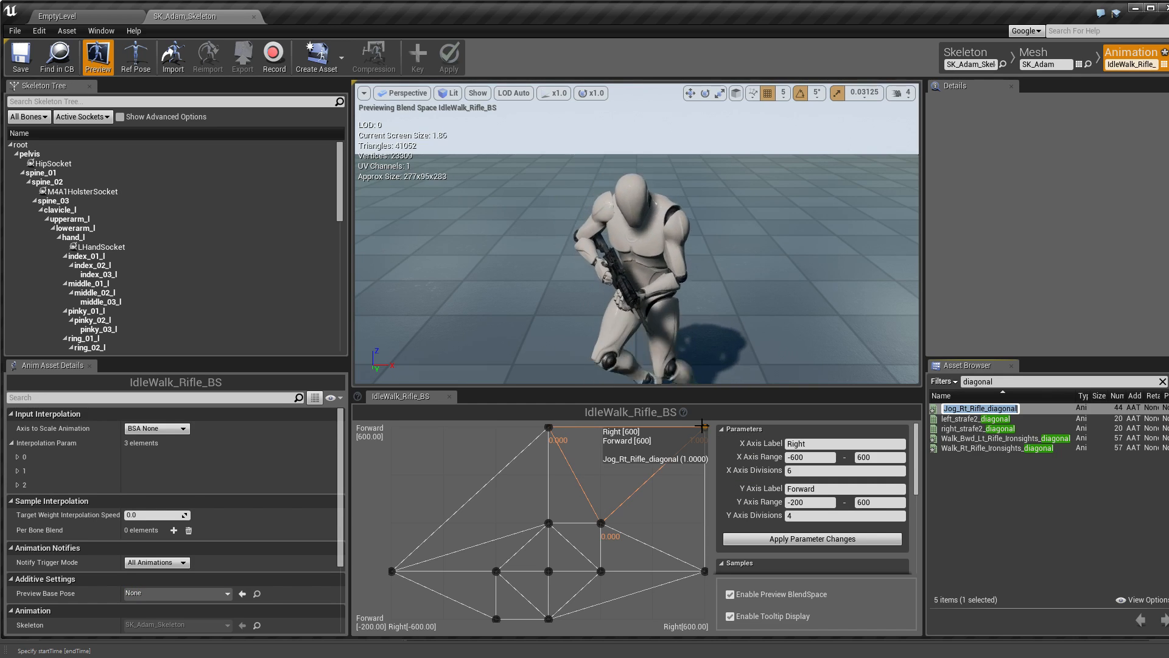
# Return to EmptyLevel, play-test the character's forward and rightward rifle movement, and end the session
pyautogui.click(67, 15)
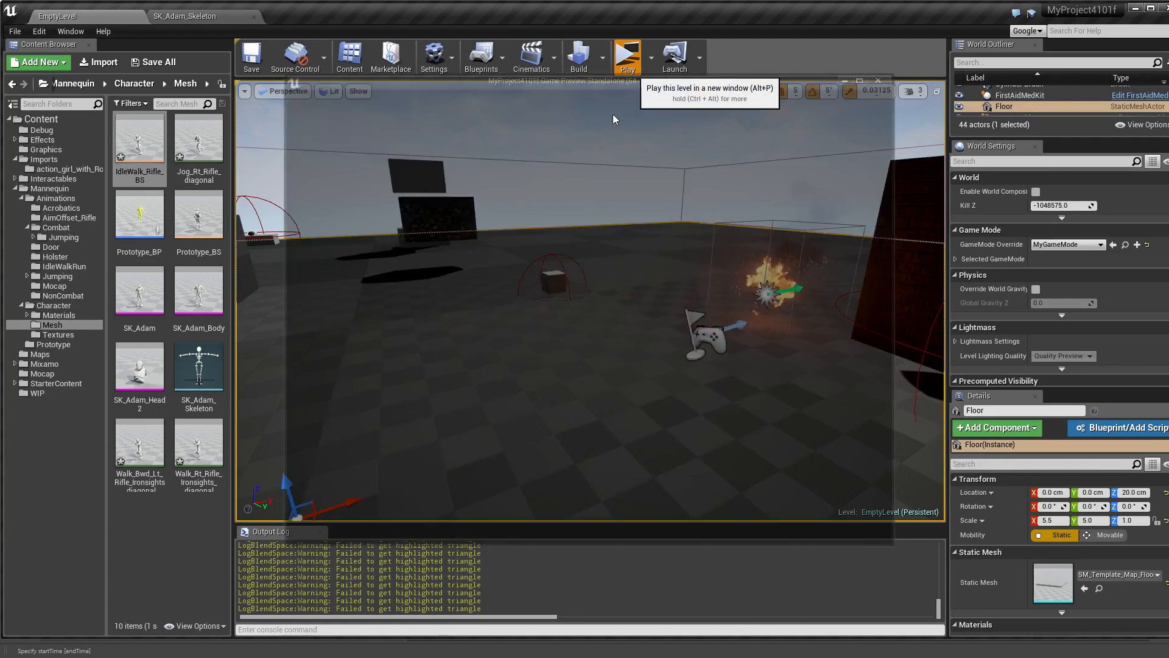
pyautogui.click(628, 52)
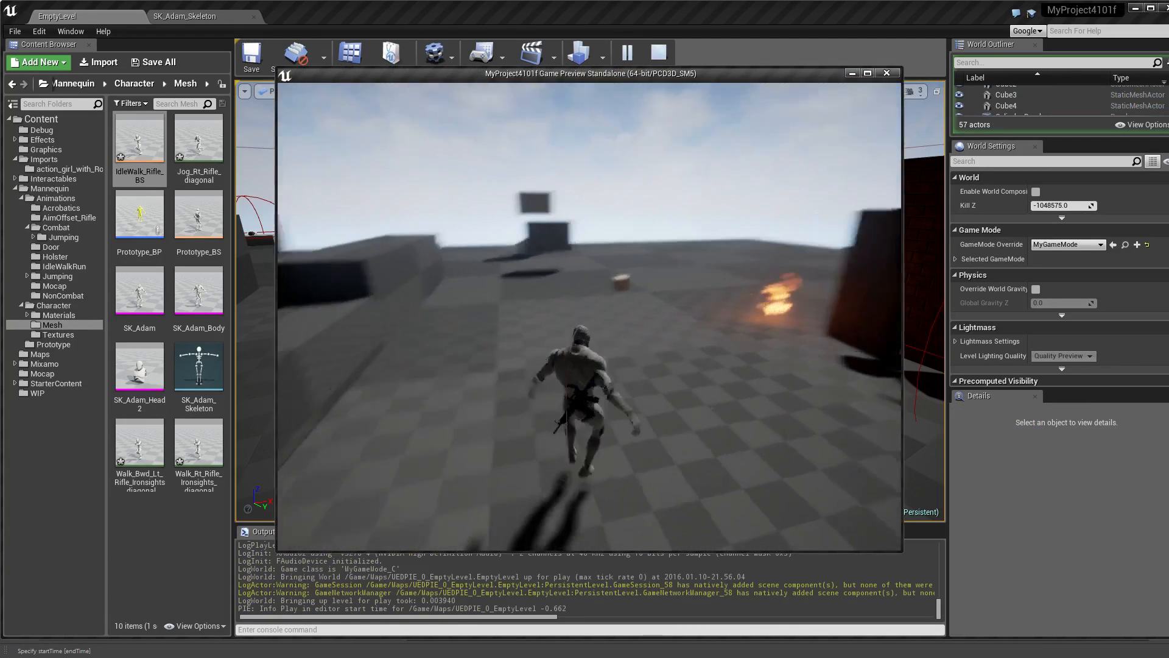
pyautogui.press('w')
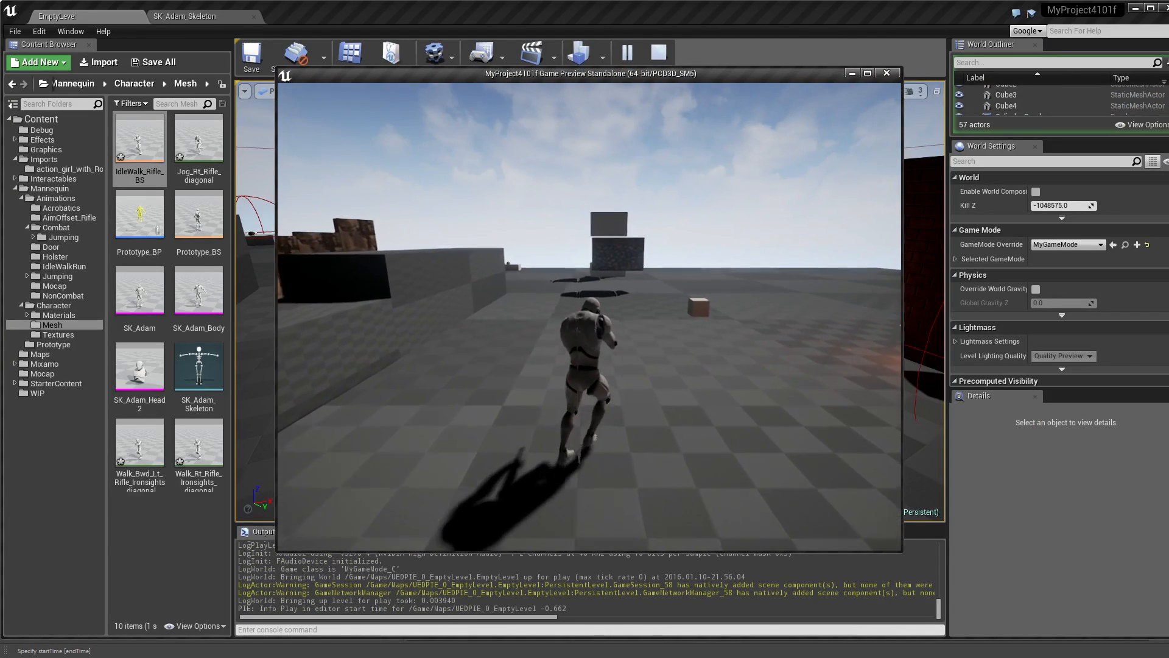
pyautogui.press('d')
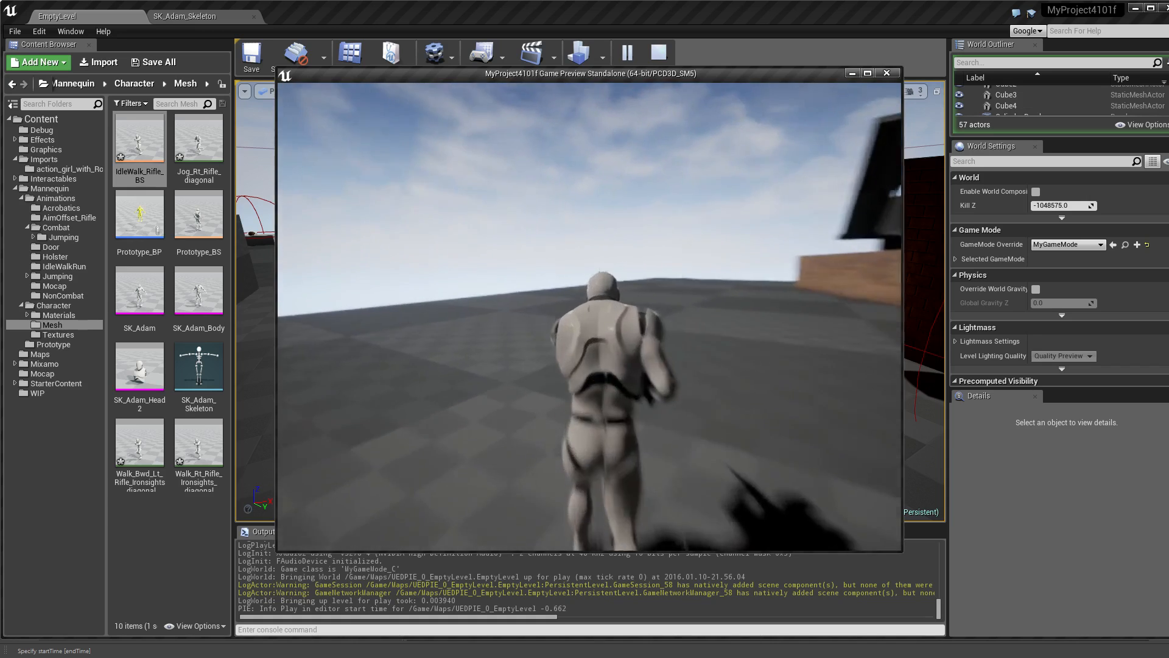
pyautogui.scroll(3, 589, 317)
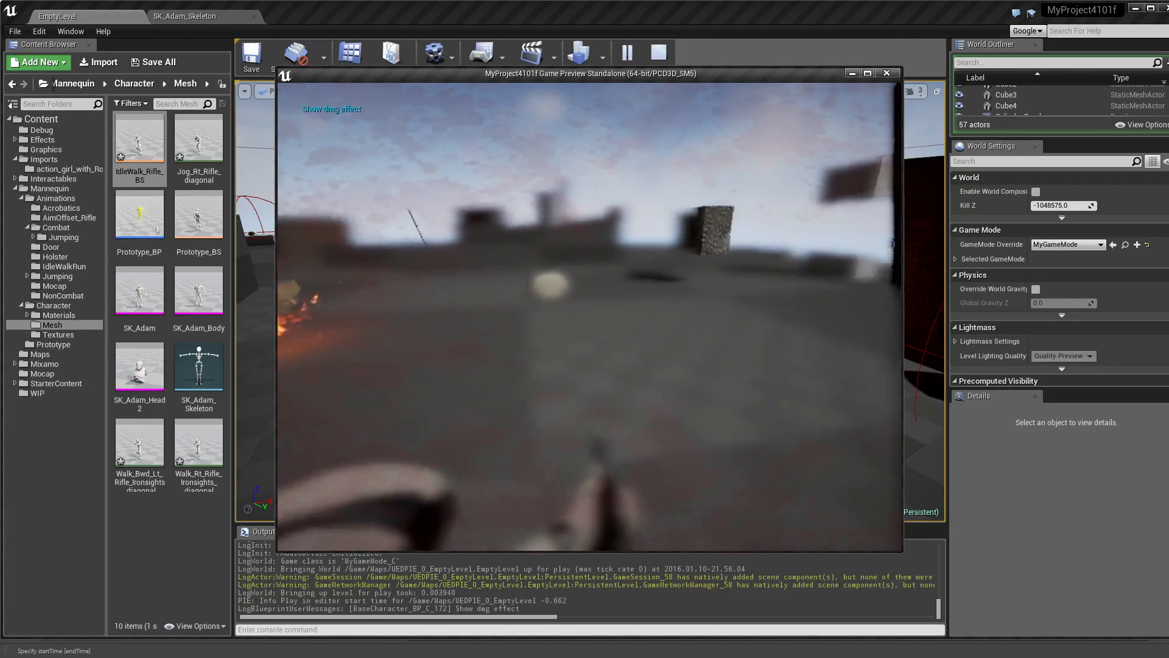
pyautogui.press('Escape')
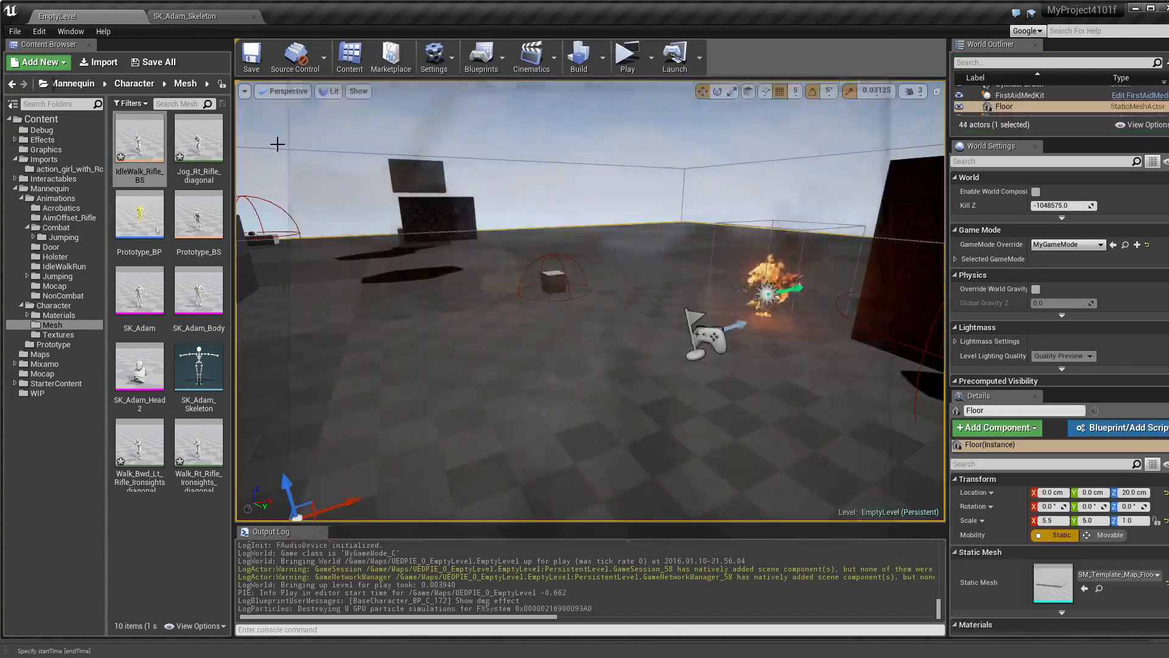
# Play the level again and run the armed character around the map to examine the diagonal jog animation, and stop playing
pyautogui.click(627, 54)
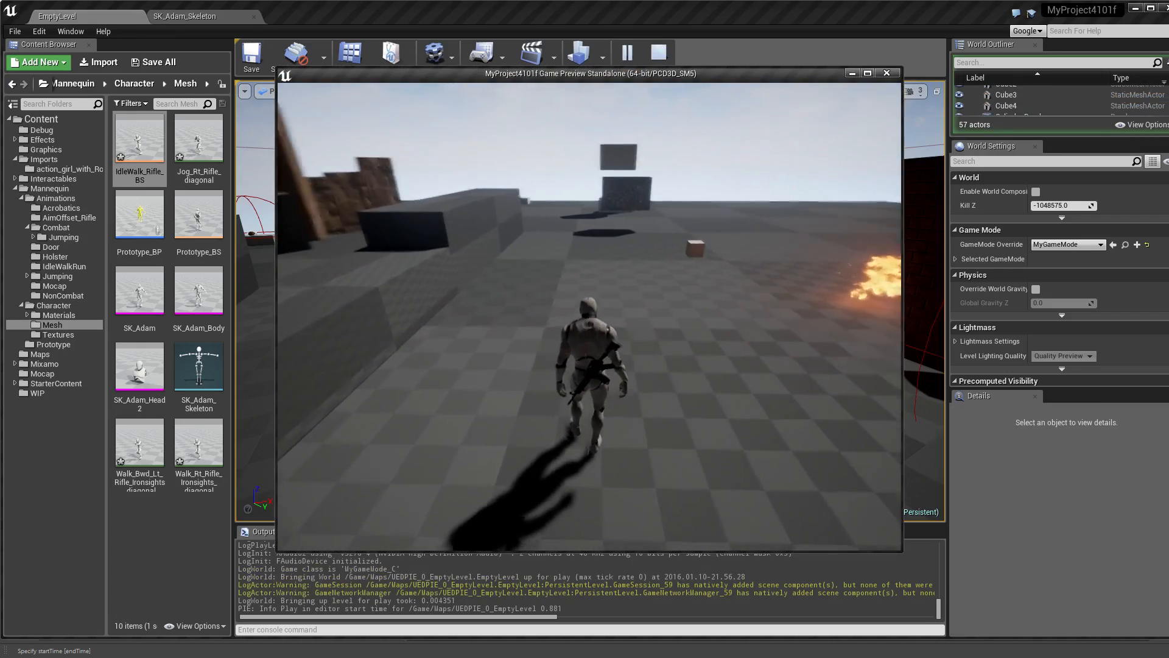
pyautogui.press('w')
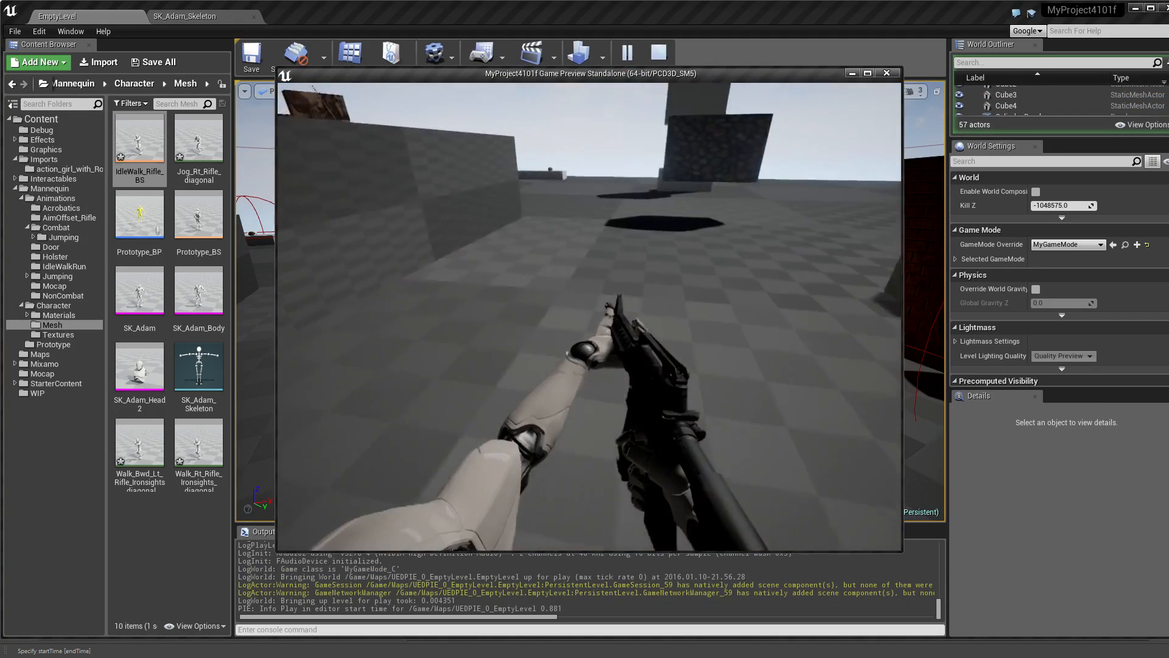
pyautogui.press('w')
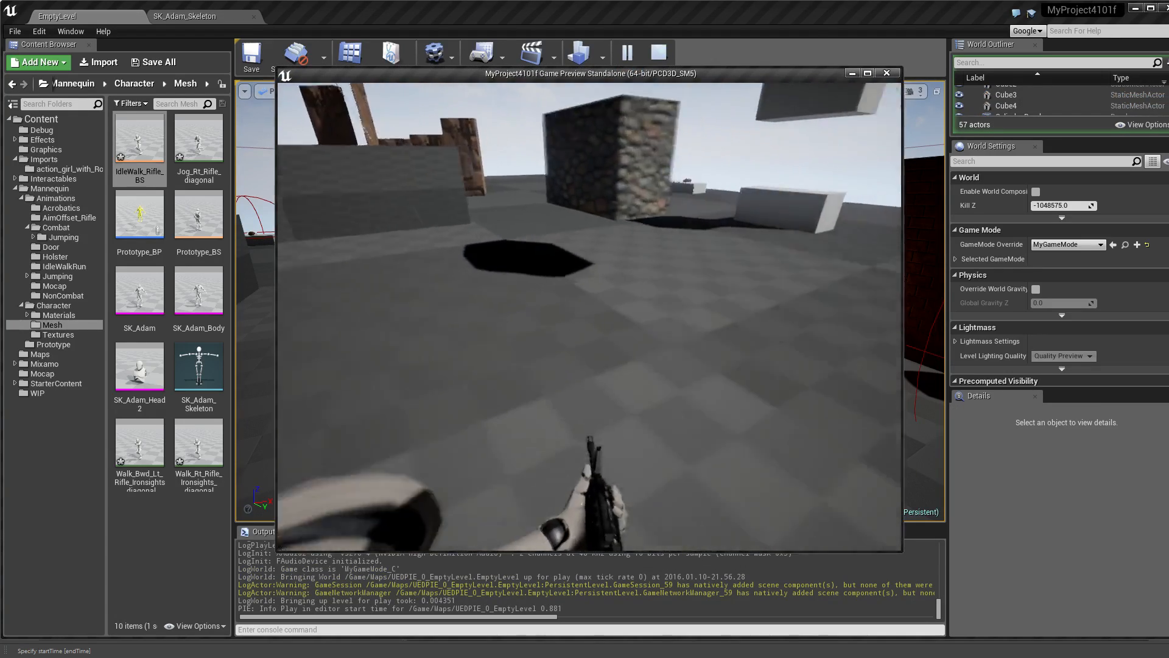
pyautogui.press('w')
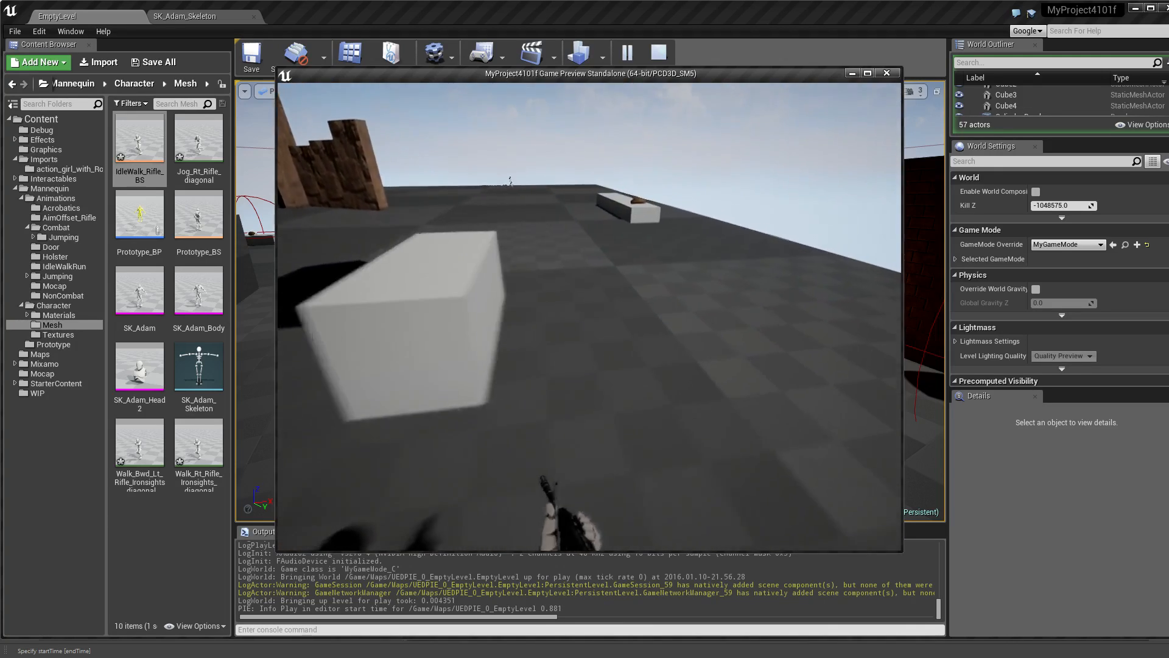
pyautogui.press('w')
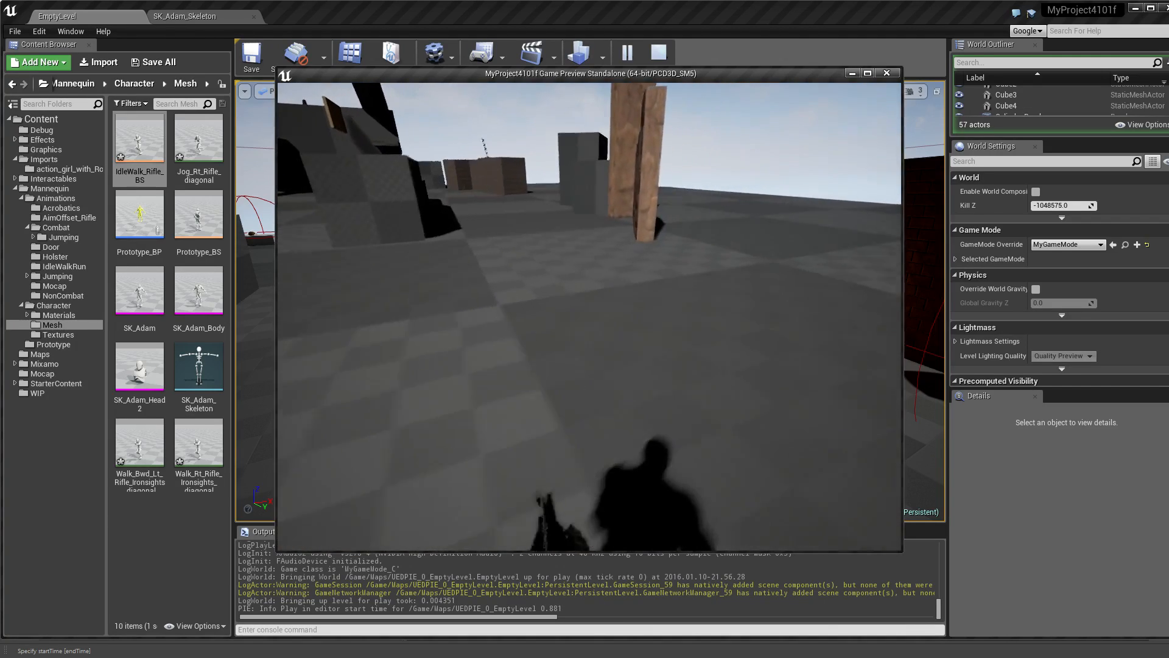
pyautogui.press('w')
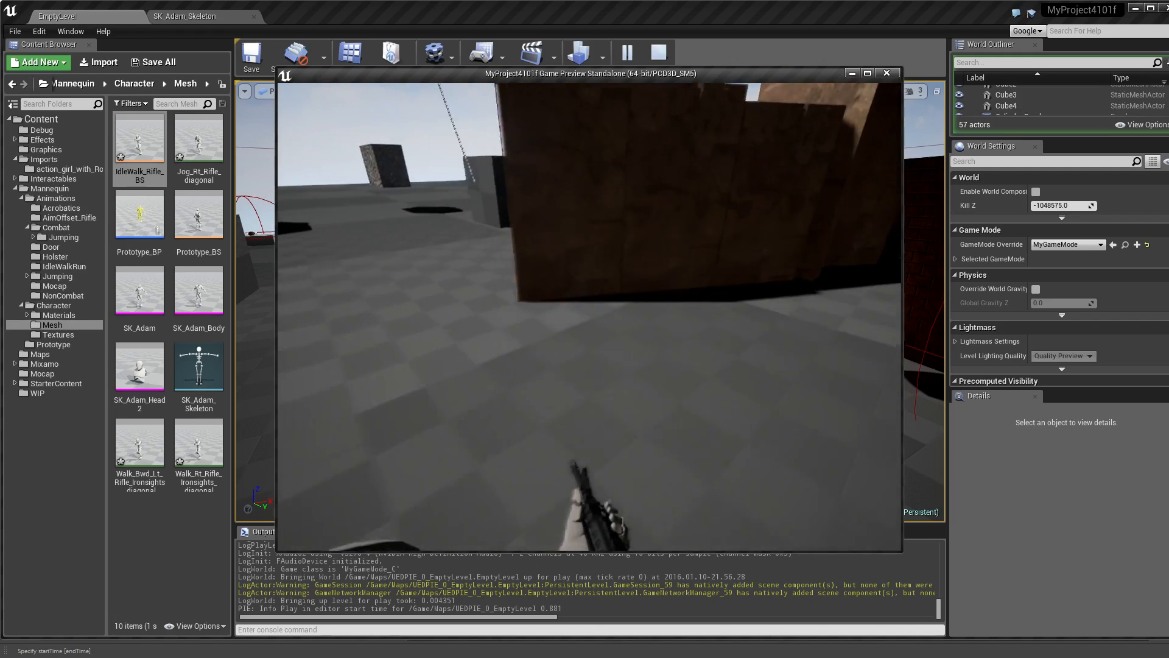
pyautogui.press('w')
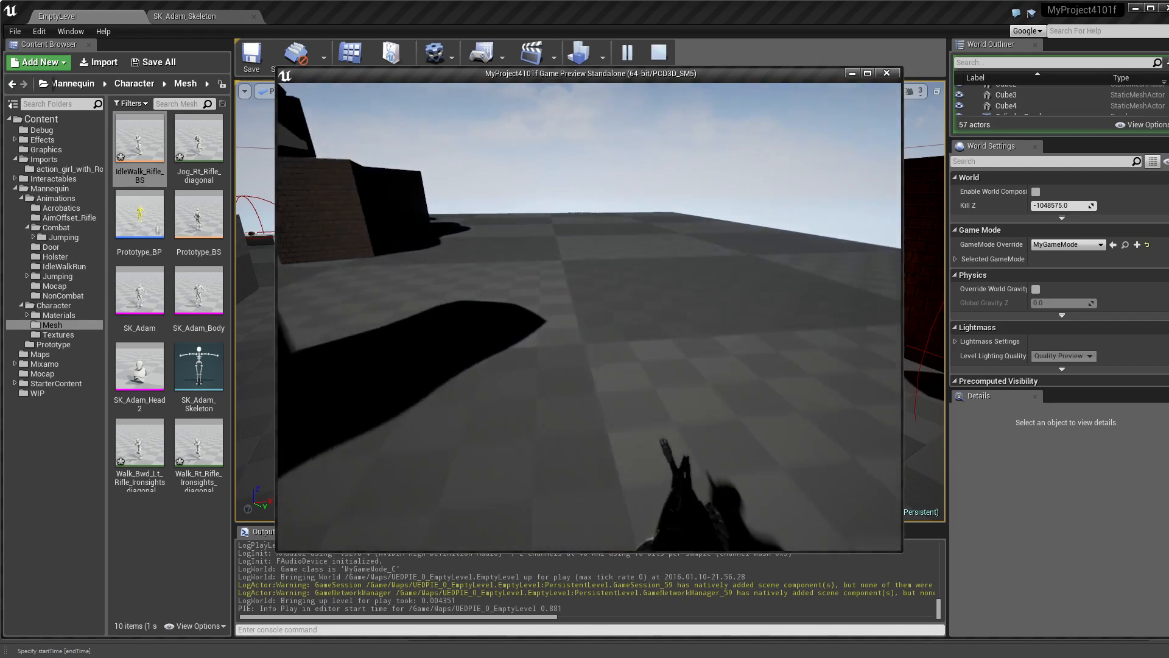
pyautogui.press('w')
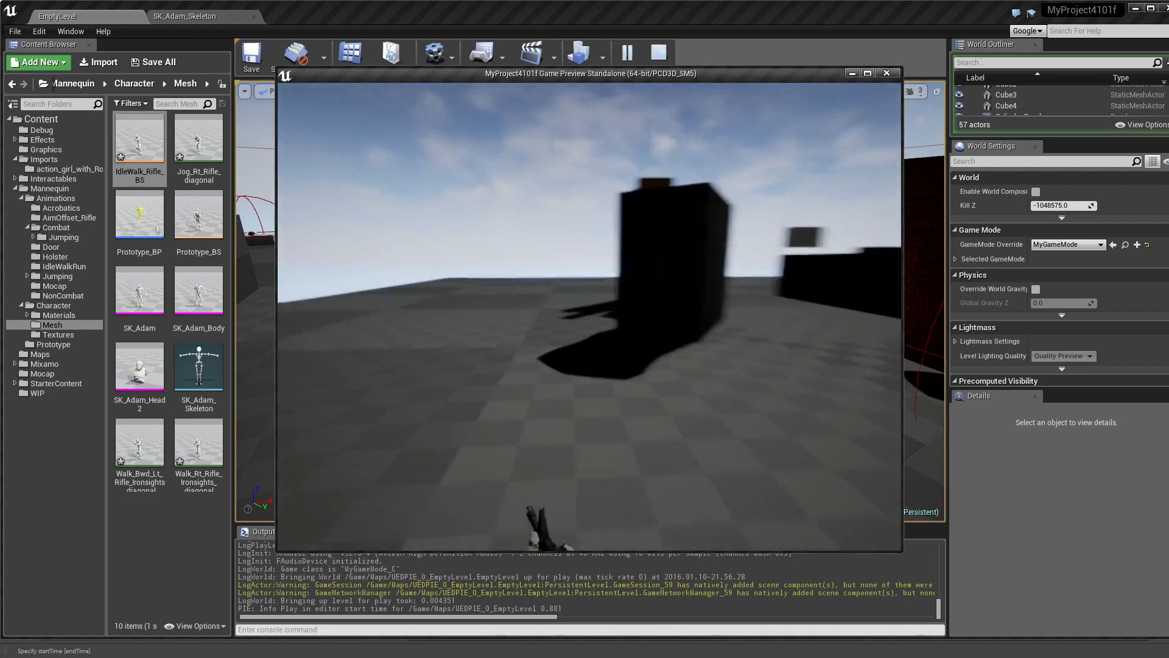
pyautogui.press('w')
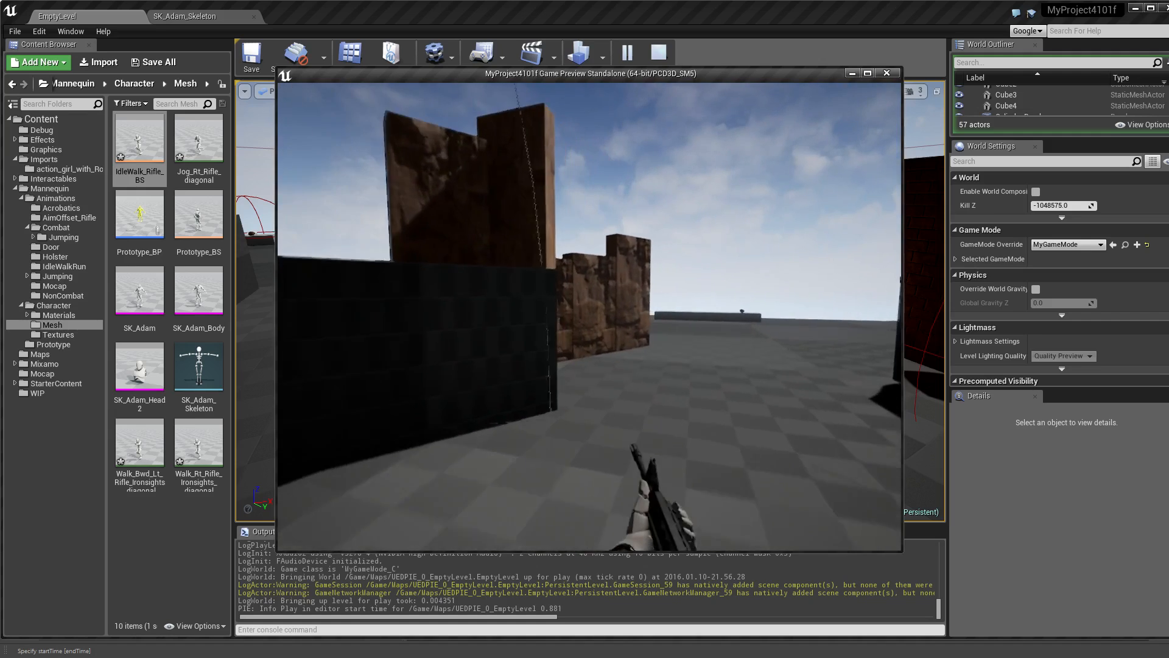
pyautogui.press('w')
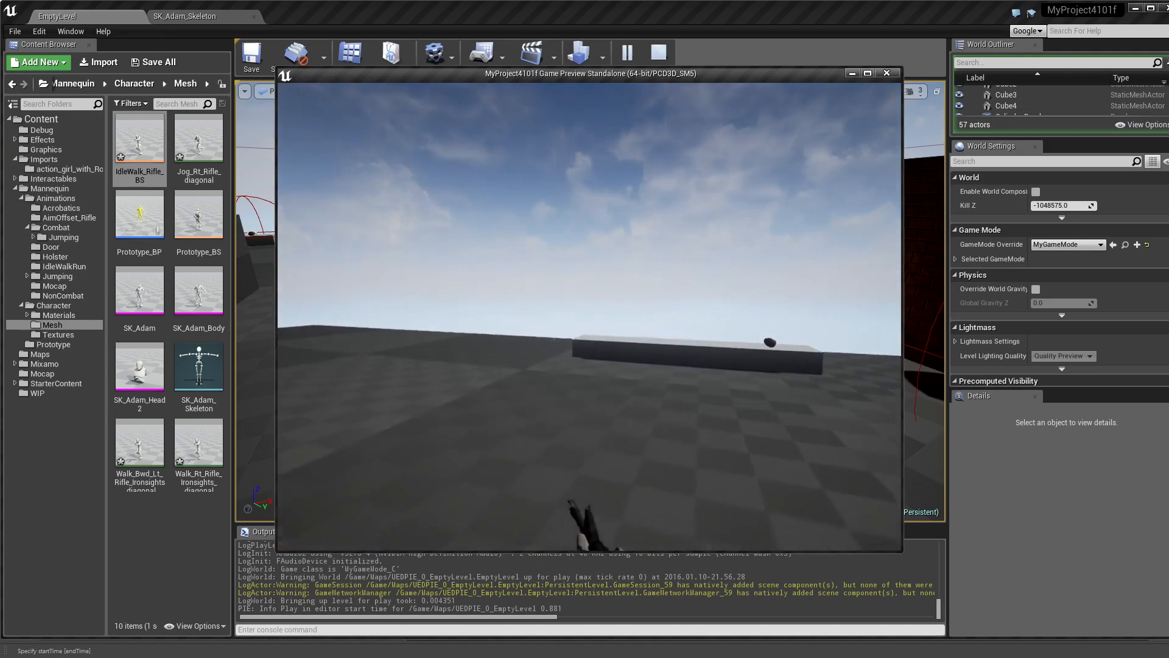
pyautogui.press('Escape')
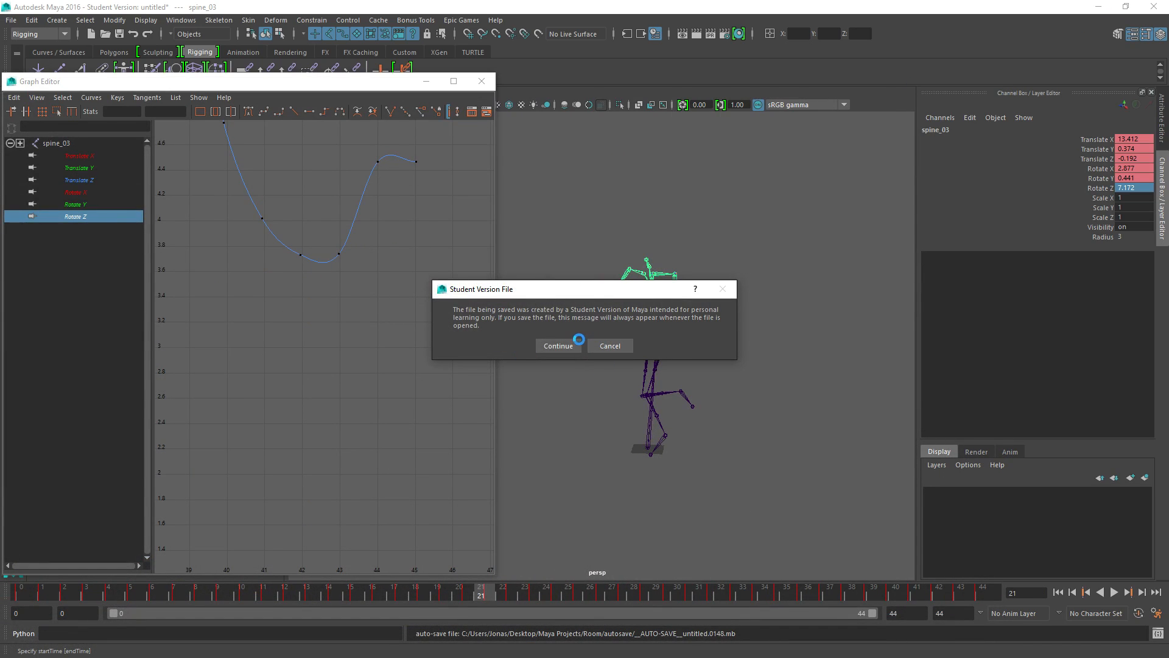
# Switch back to Maya, accept the student version notice and lower spine_01's entire Rotate X curve by about 5 degrees
pyautogui.click(570, 344)
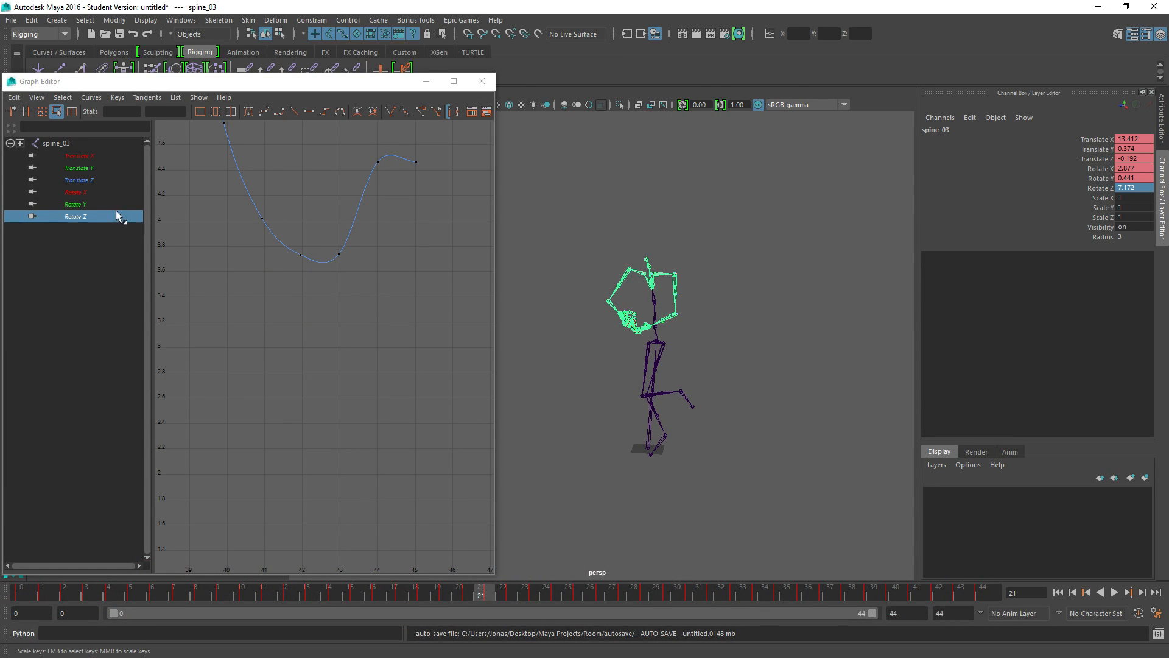
pyautogui.click(78, 194)
pyautogui.press('Up')
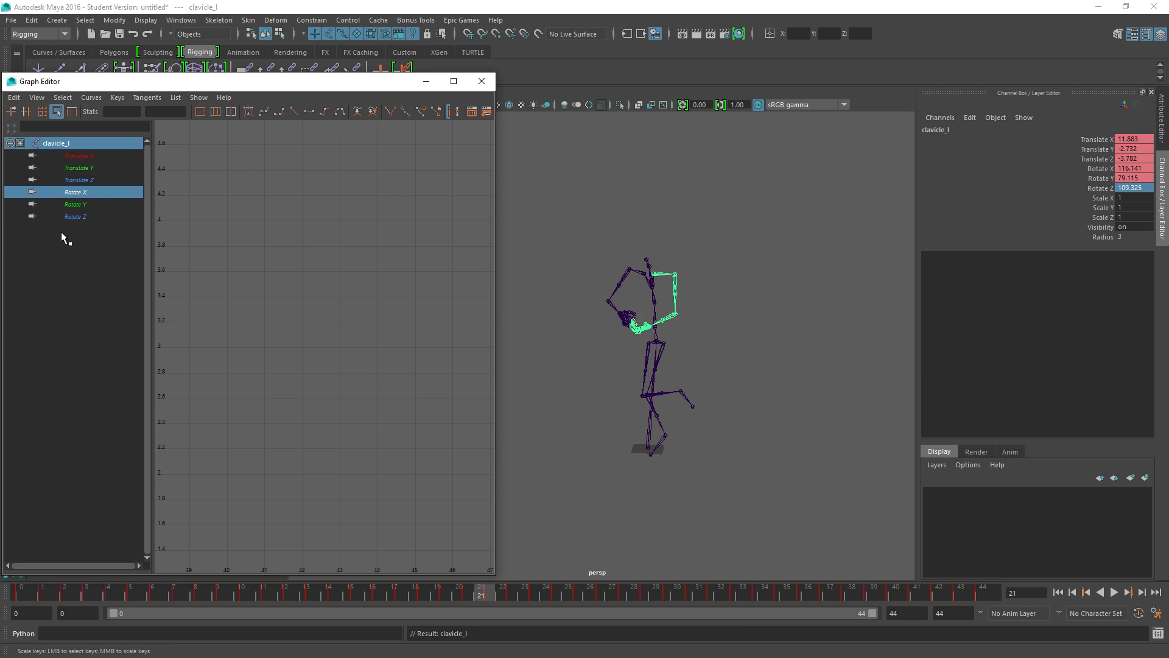
pyautogui.press('Up')
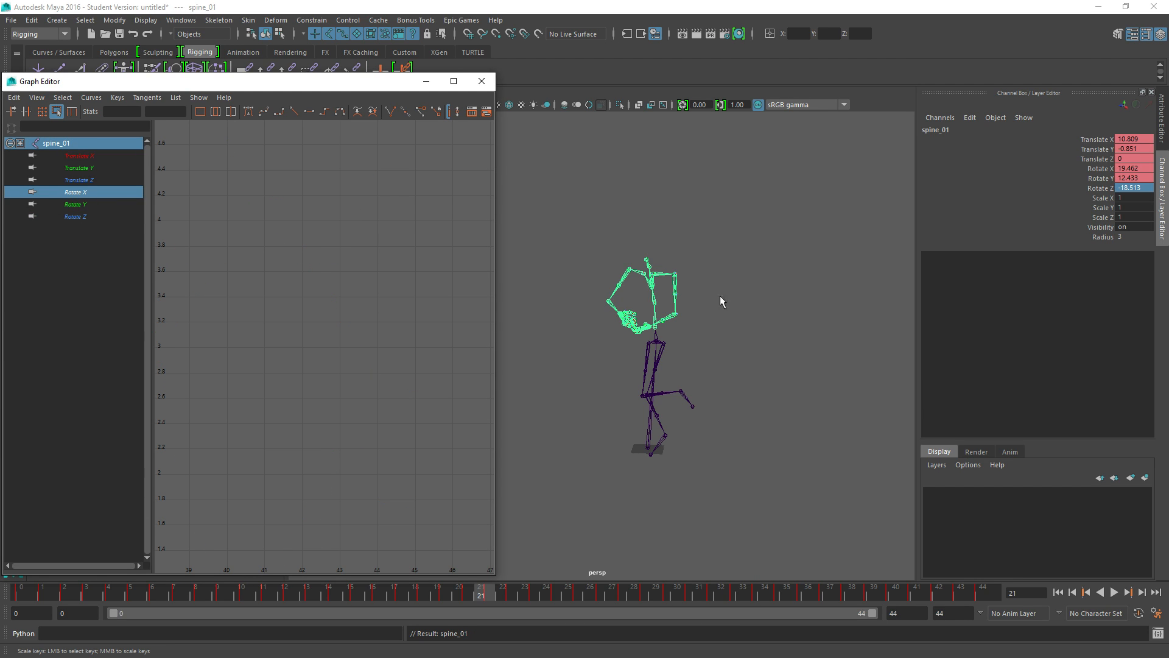
pyautogui.scroll(-10, 327, 329)
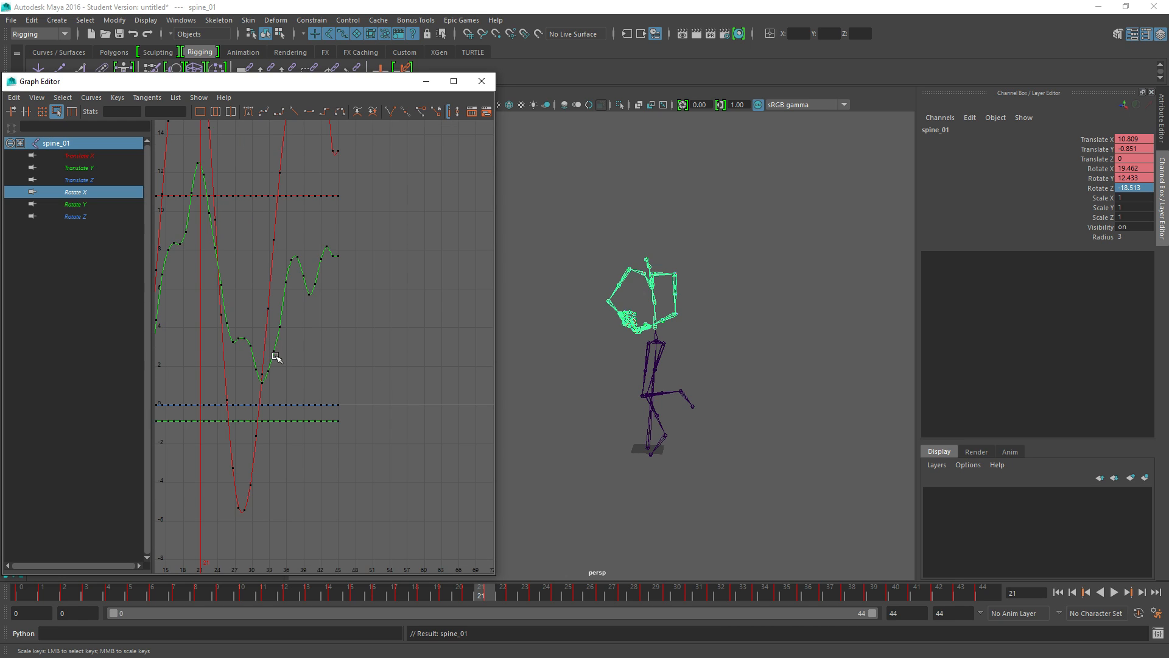
pyautogui.click(61, 192)
pyautogui.scroll(-6, 324, 346)
pyautogui.moveTo(357, 431); pyautogui.dragTo(357, 431)
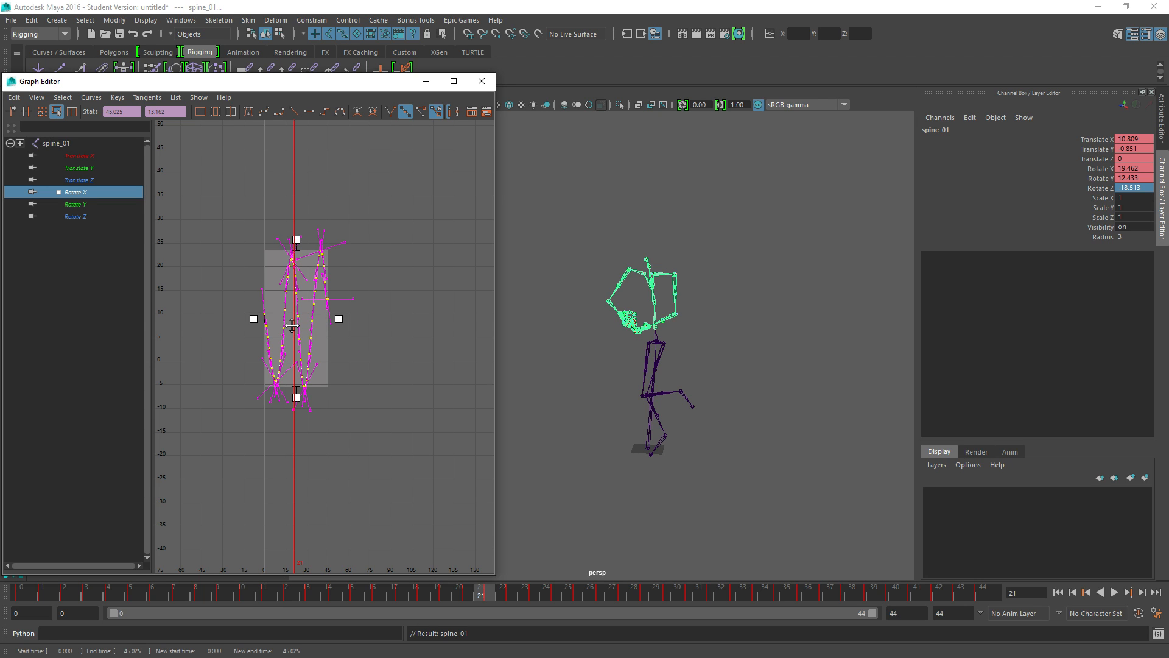
pyautogui.scroll(2, 325, 347)
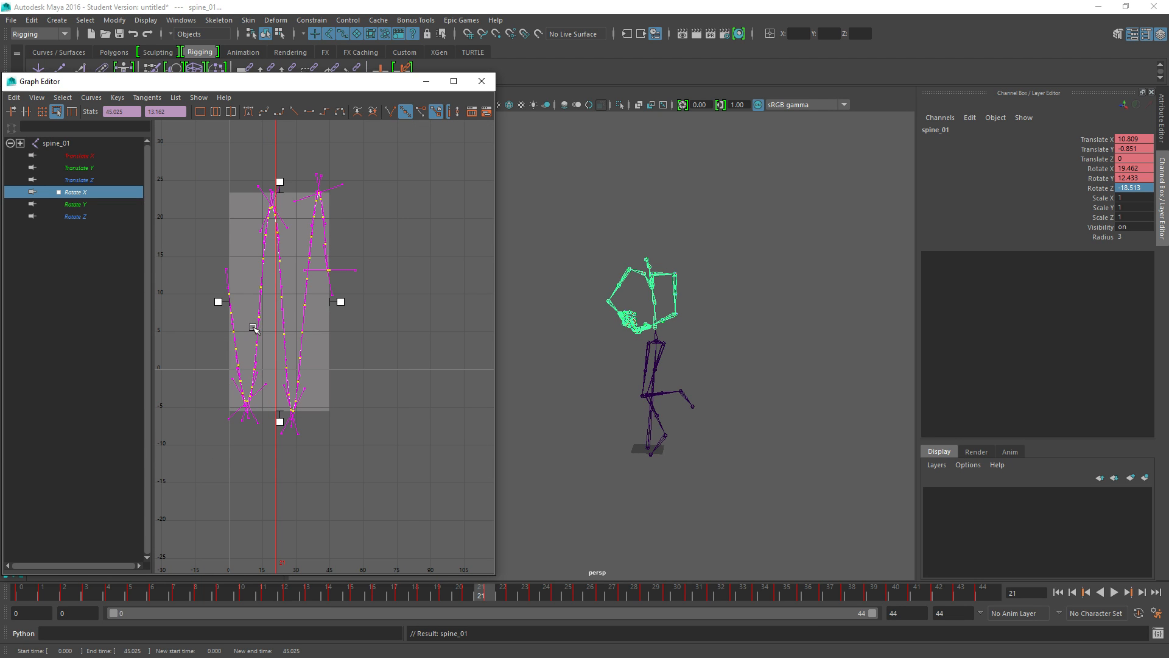
pyautogui.keyDown('shift'); pyautogui.moveTo(270, 303); pyautogui.dragTo(280, 339); pyautogui.keyUp('shift')
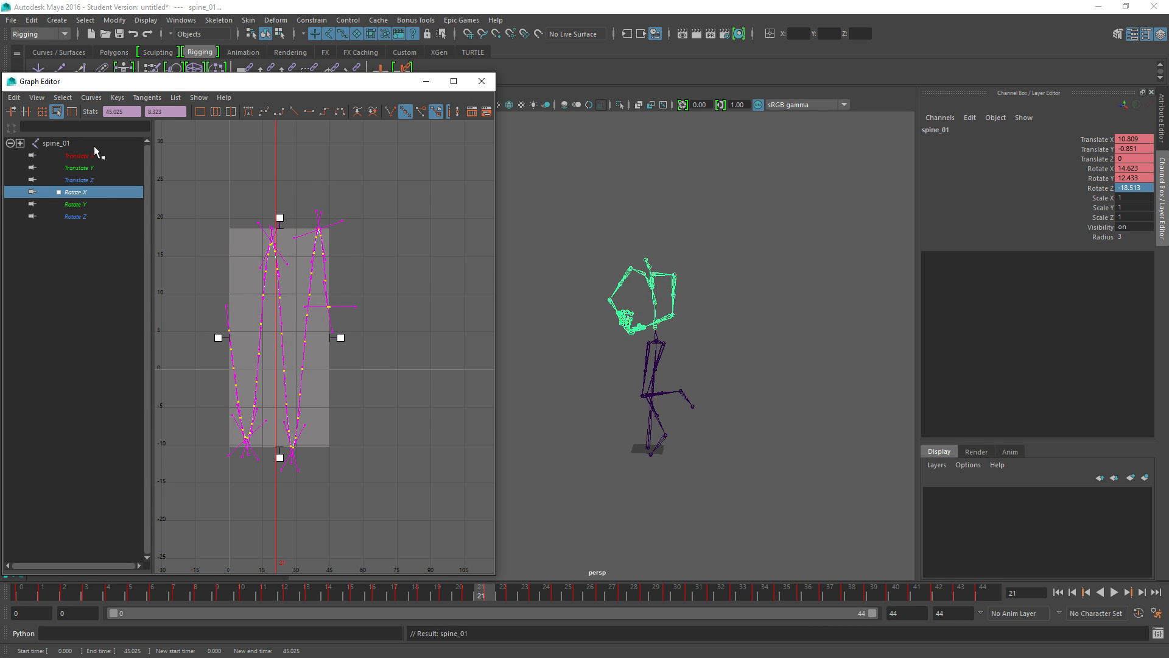
# Lower the entire Rotate X curve of spine_02 by about 2 degrees
pyautogui.press('Down')
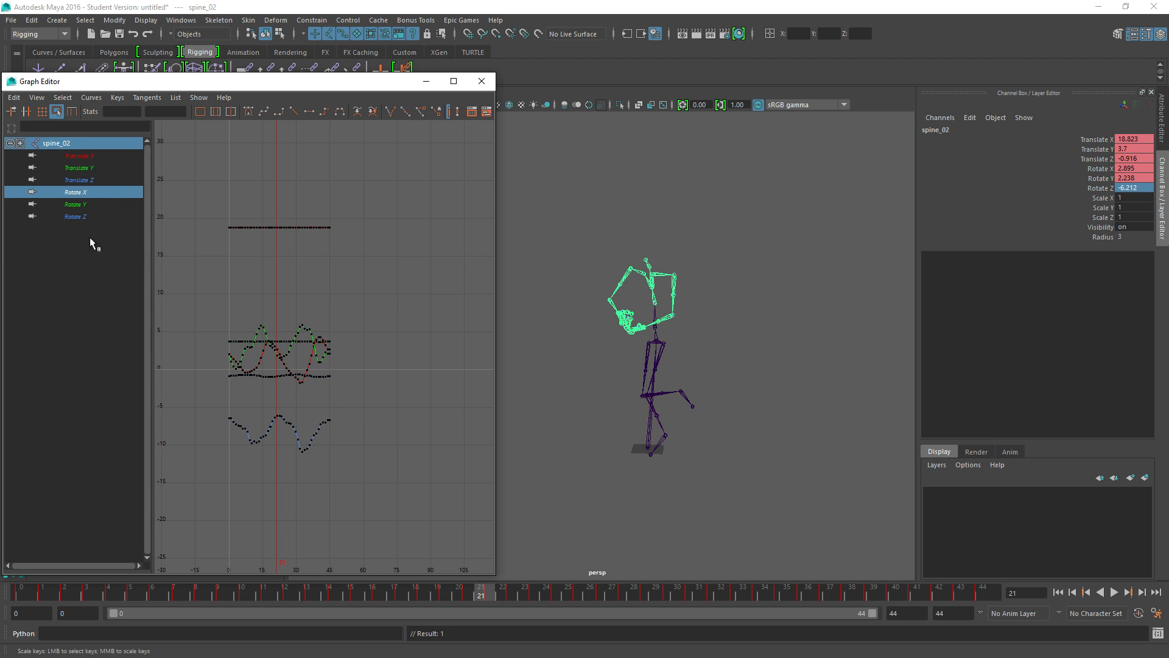
pyautogui.click(71, 194)
pyautogui.press('f')
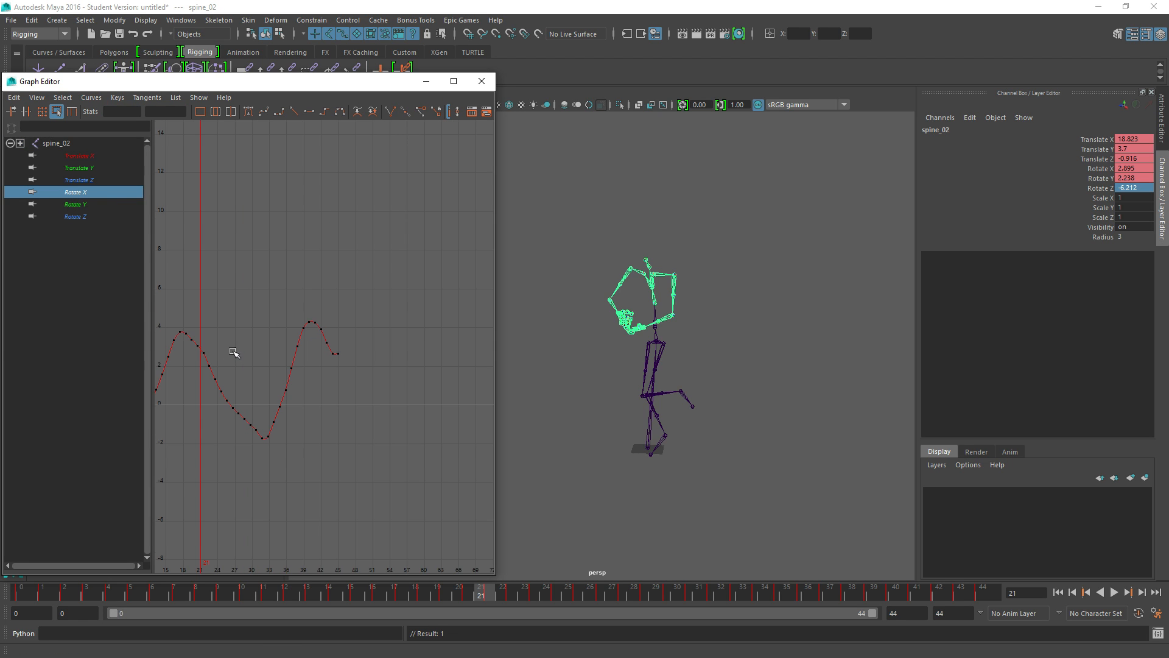
pyautogui.keyDown('alt'); pyautogui.moveTo(234, 369); pyautogui.dragTo(400, 352, button='middle'); pyautogui.keyUp('alt')
pyautogui.scroll(-3, 247, 315)
pyautogui.moveTo(466, 421); pyautogui.dragTo(466, 422)
pyautogui.moveTo(334, 369); pyautogui.dragTo(334, 388)
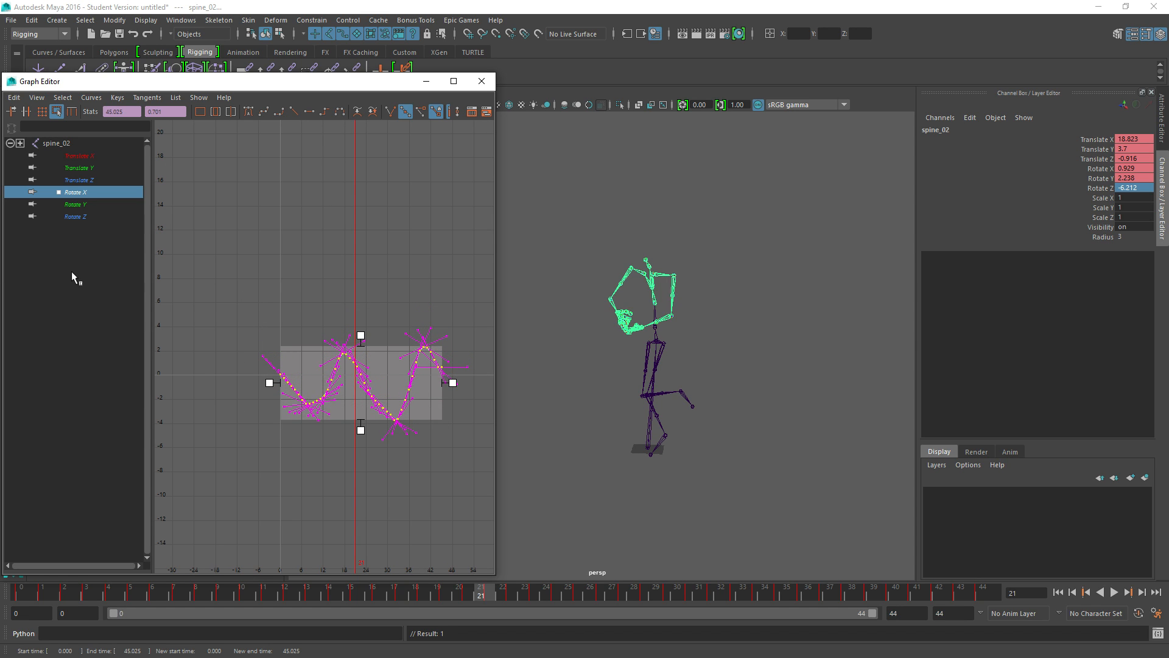
# Lower the entire Rotate X curve of spine_03 by about 2 degrees
pyautogui.press('Down')
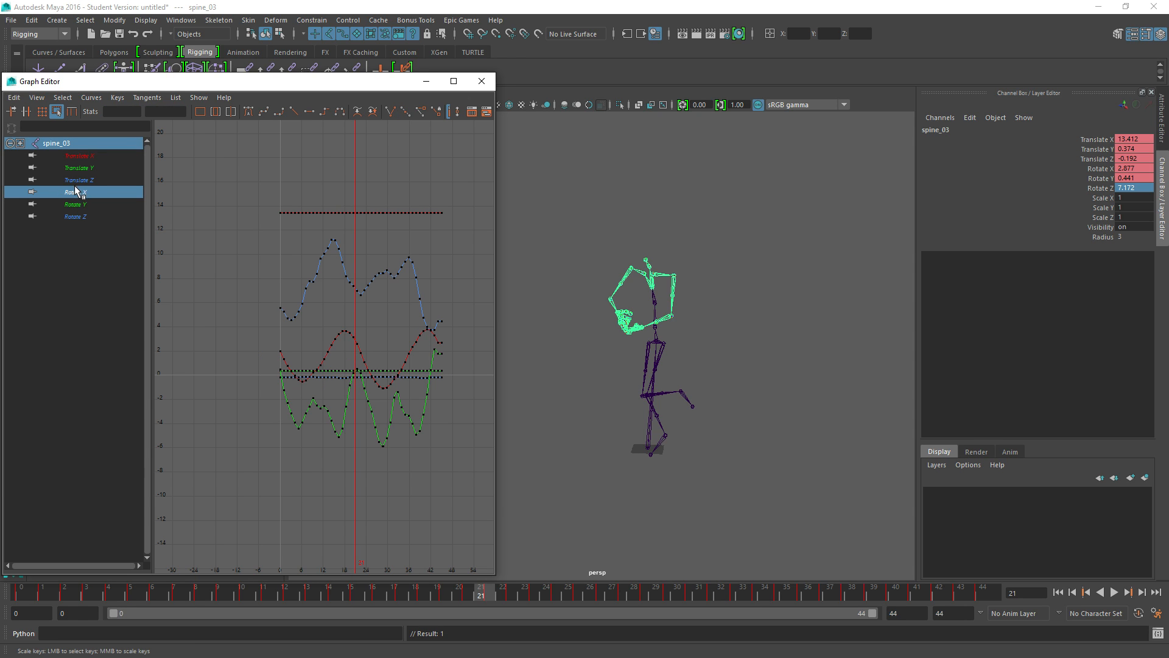
pyautogui.click(75, 192)
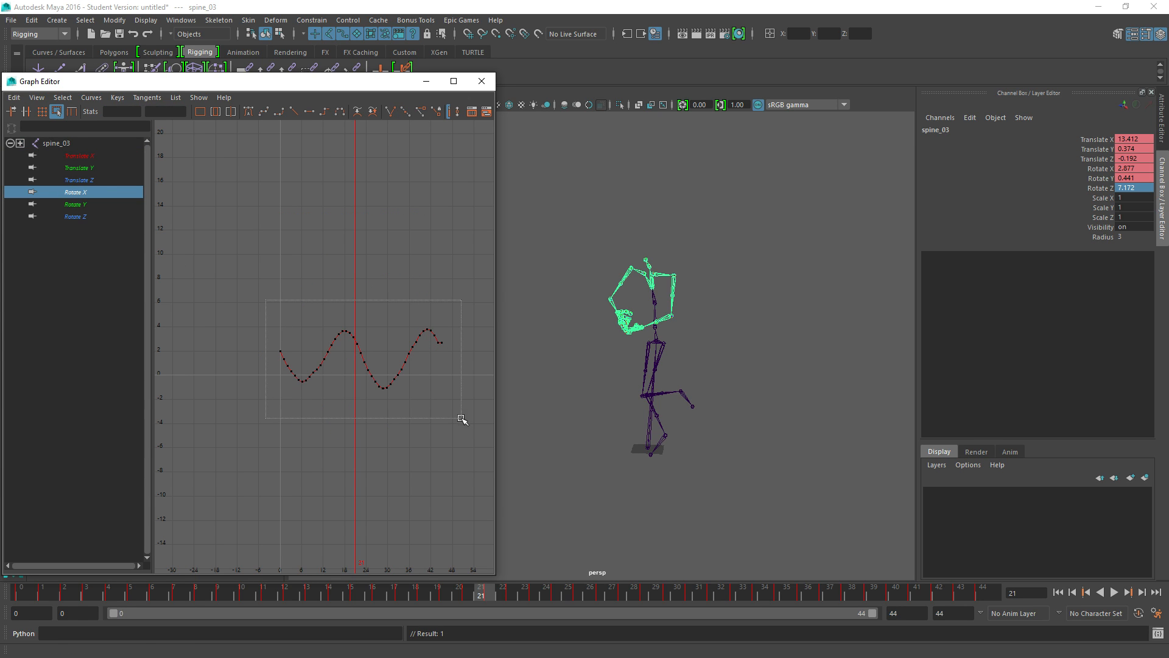
pyautogui.moveTo(462, 419); pyautogui.dragTo(461, 419)
pyautogui.moveTo(372, 360); pyautogui.dragTo(374, 383)
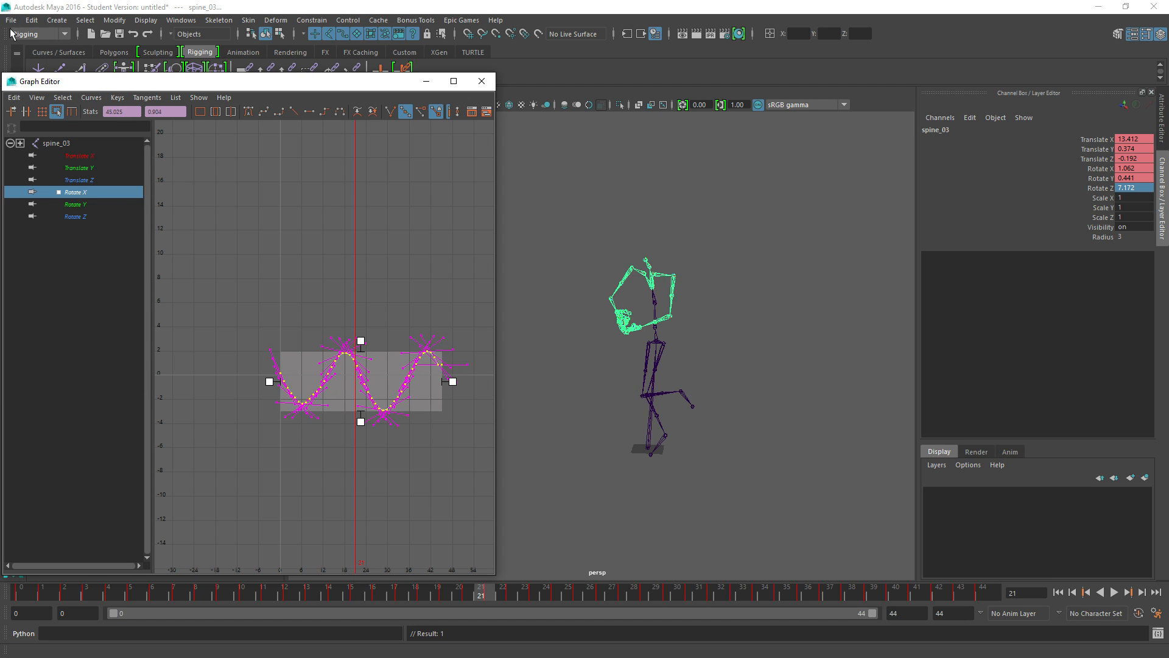
# Go back up the joint chain to spine_01 and examine its Rotate X curve
pyautogui.click(60, 144)
pyautogui.press('Up')
pyautogui.press('Up')
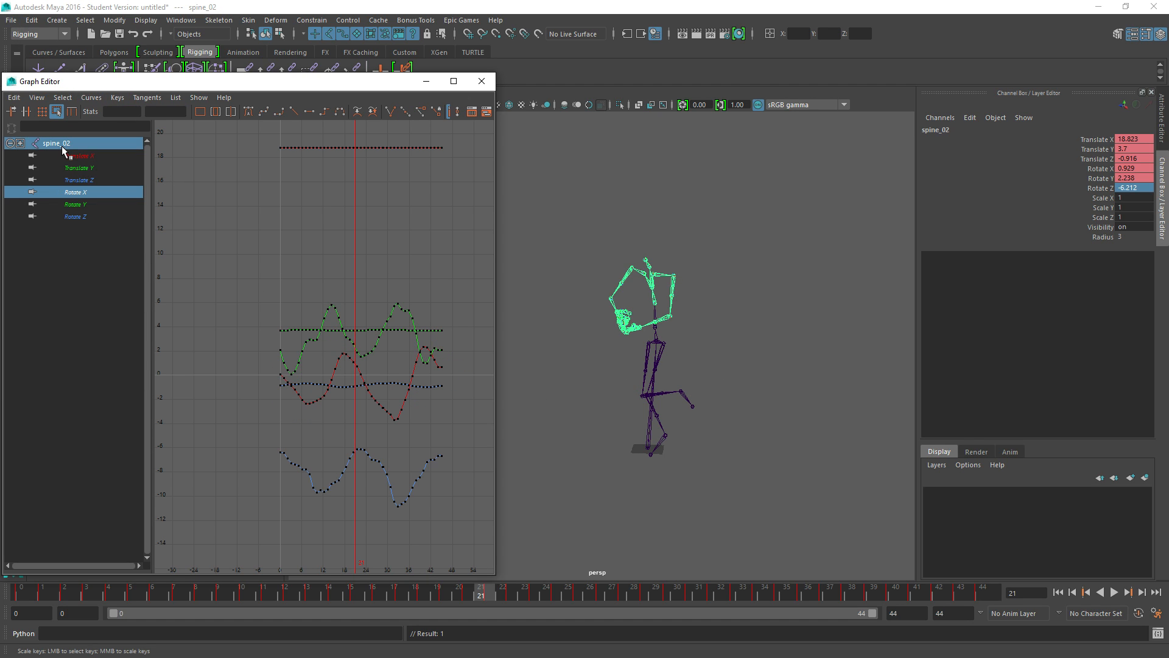
pyautogui.scroll(3, 314, 340)
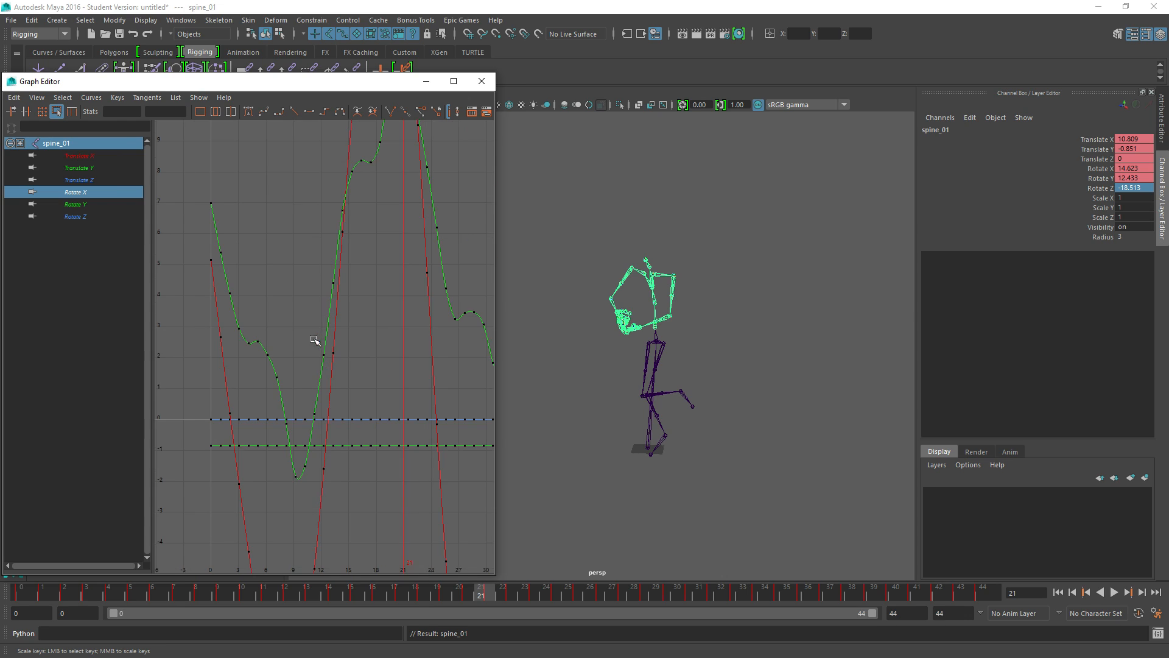
pyautogui.click(74, 192)
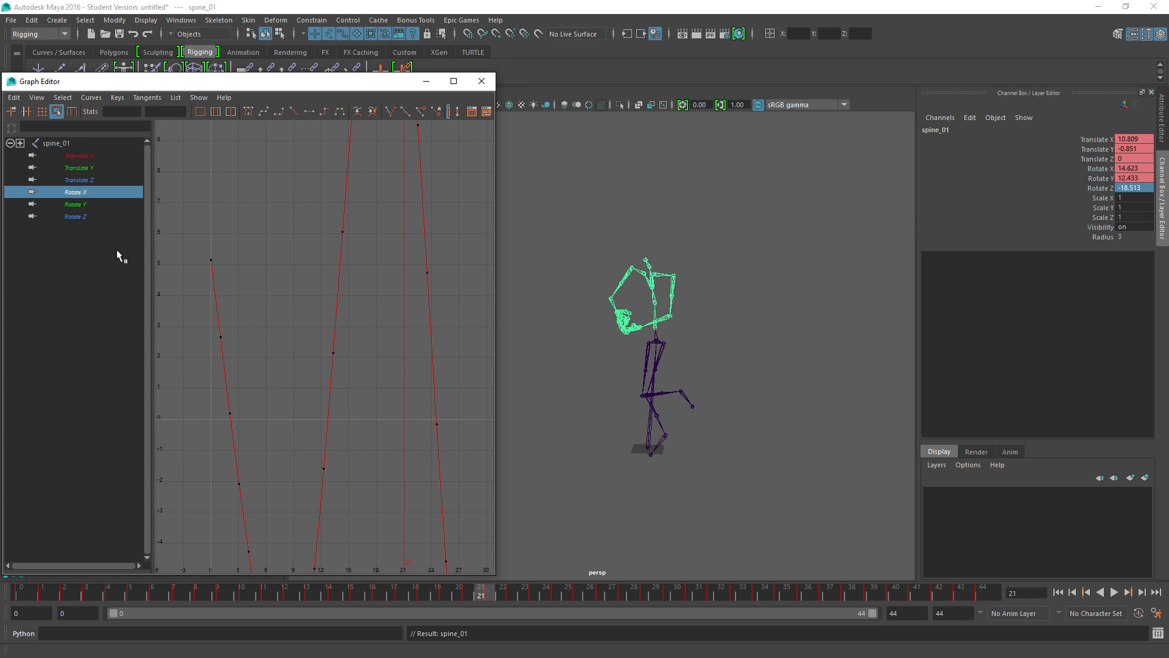
pyautogui.scroll(-3, 250, 218)
# Export the whole scene as FBX, replacing the existing Jog_Rt_Rifle_diagonal.FBX on the Desktop
pyautogui.click(10, 20)
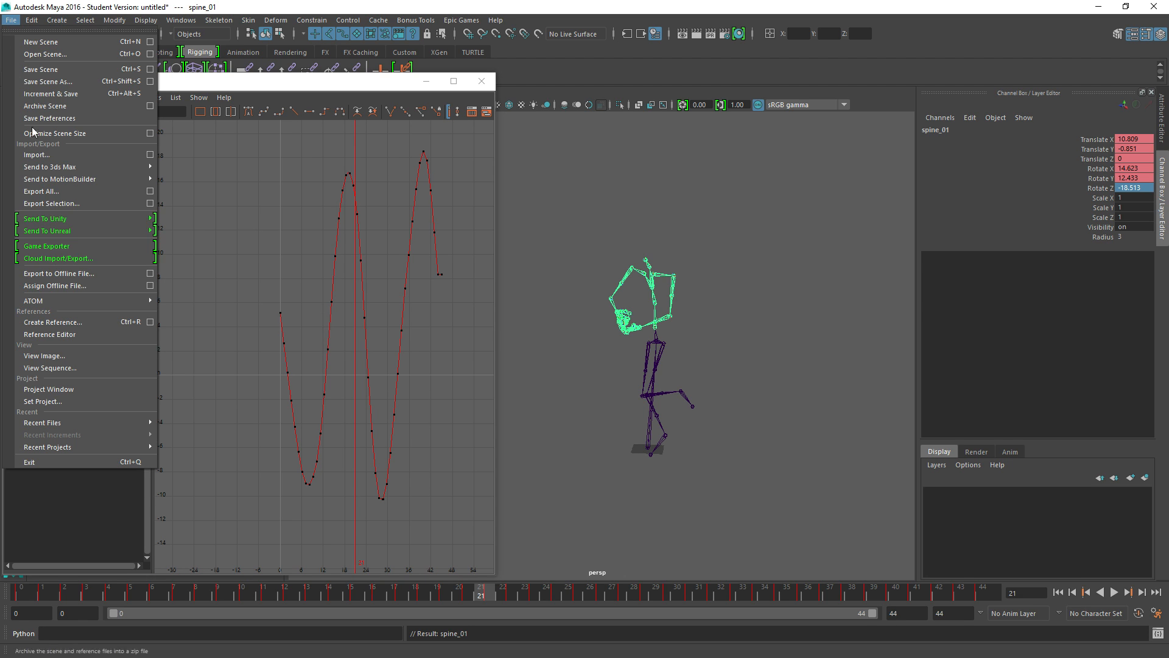
pyautogui.click(37, 192)
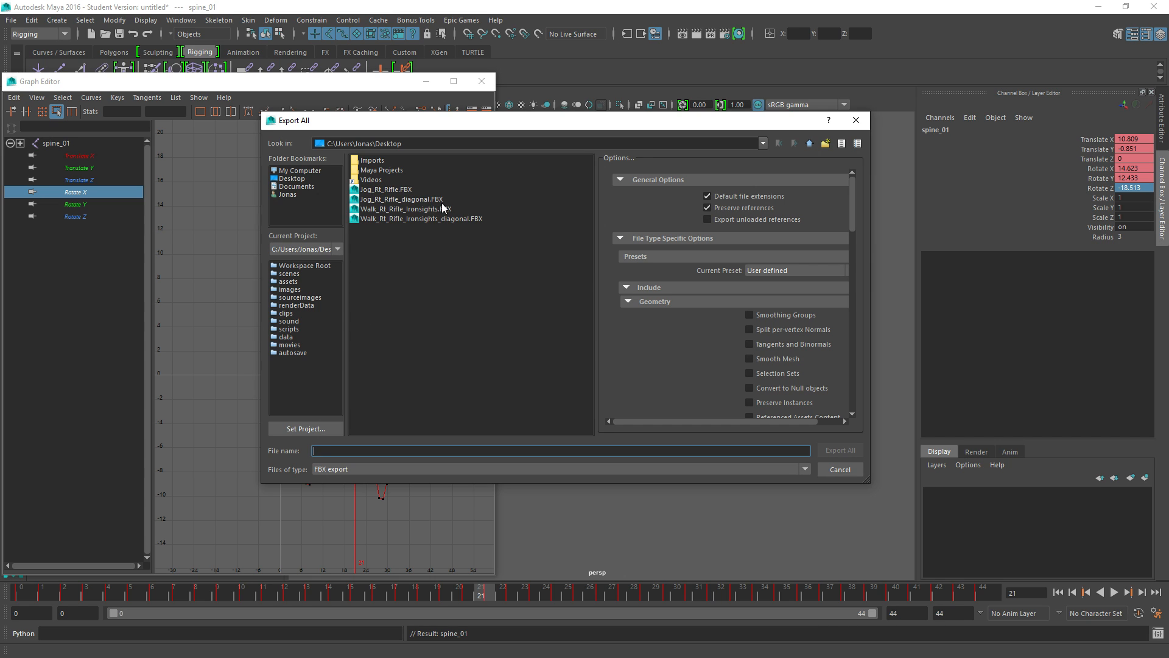
pyautogui.doubleClick(425, 200)
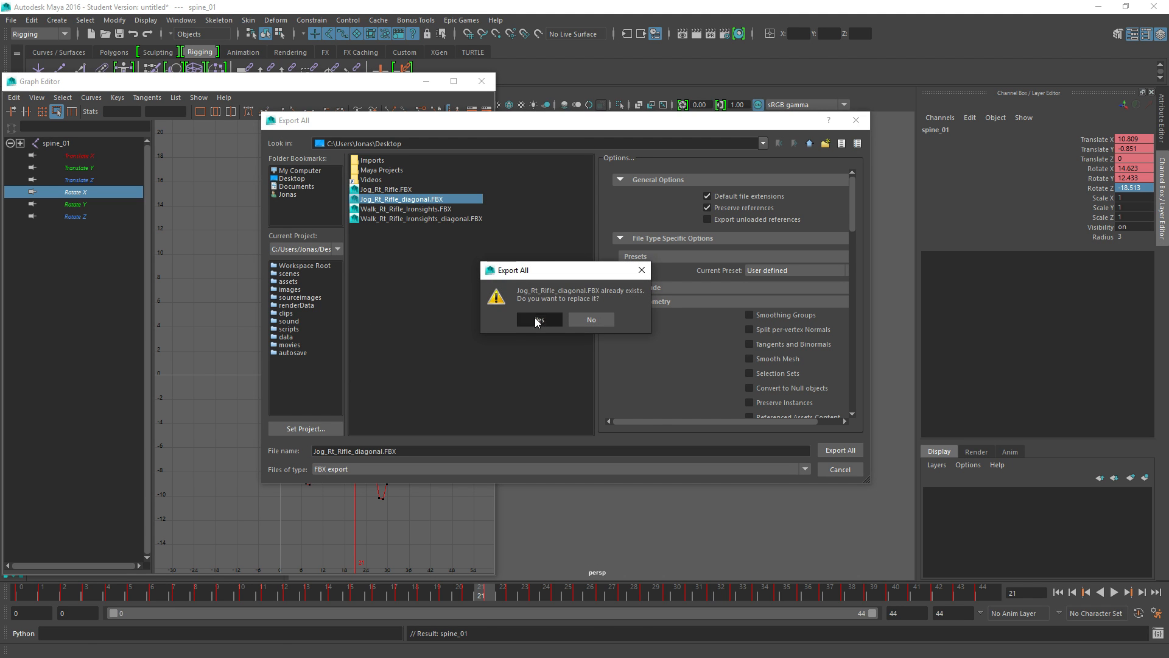
pyautogui.click(538, 320)
pyautogui.click(649, 548)
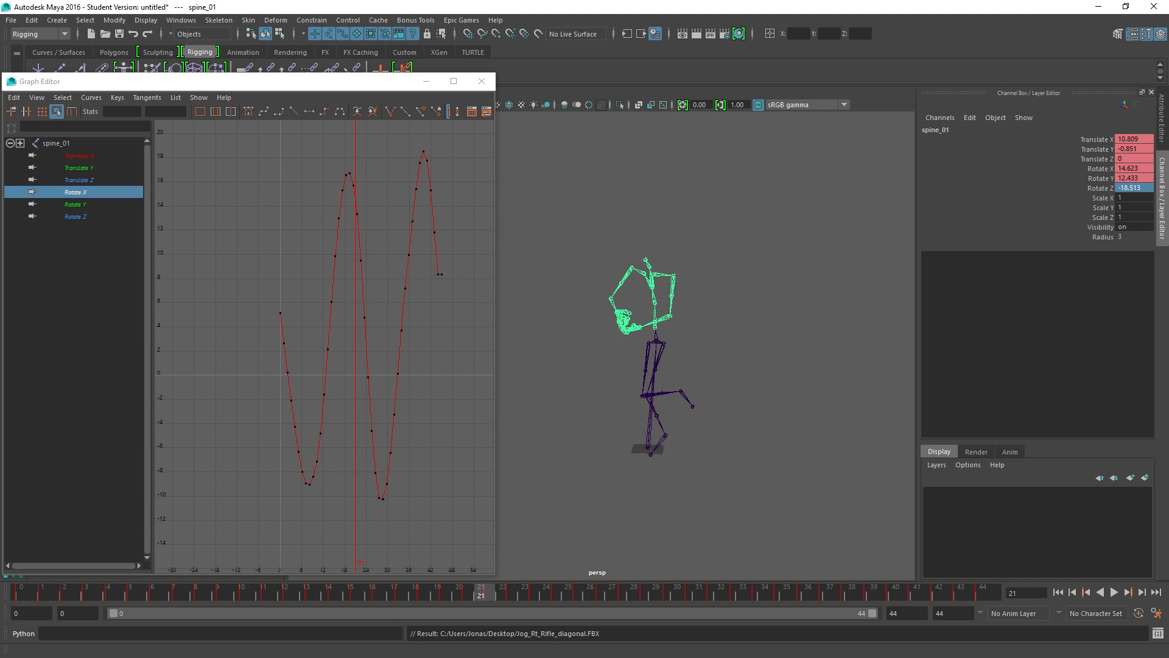
# Switch to Unreal, open the Jog_Rt_Rifle_diagonal animation and reimport it from its FBX file
pyautogui.hotkey('alt', 'Tab')
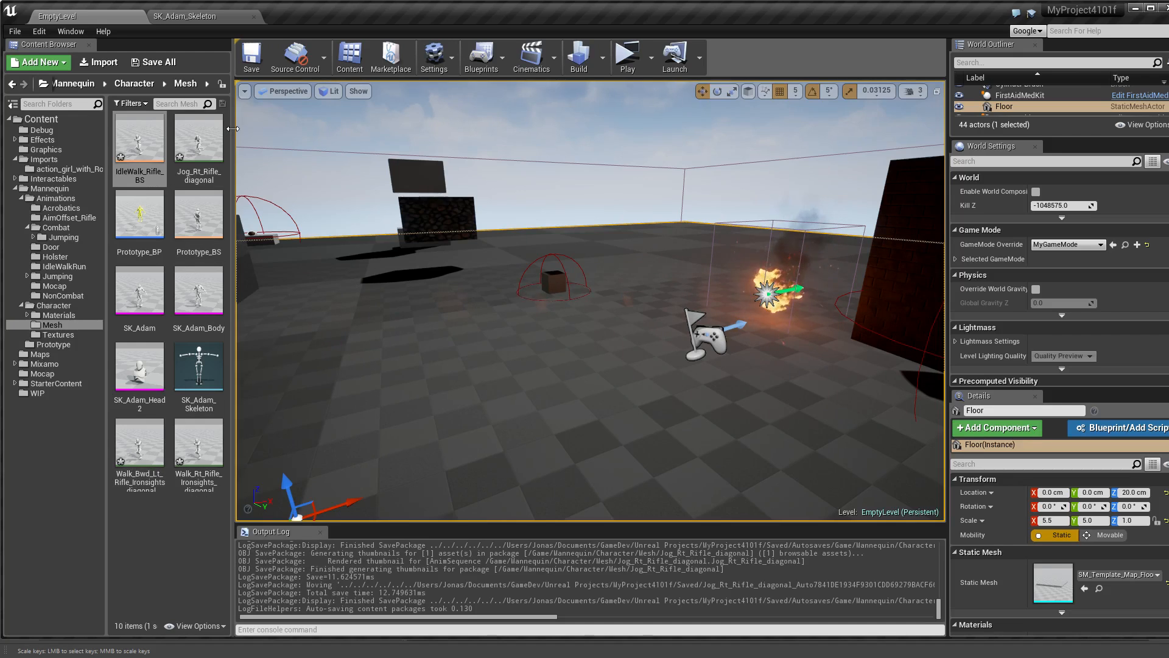
pyautogui.doubleClick(192, 146)
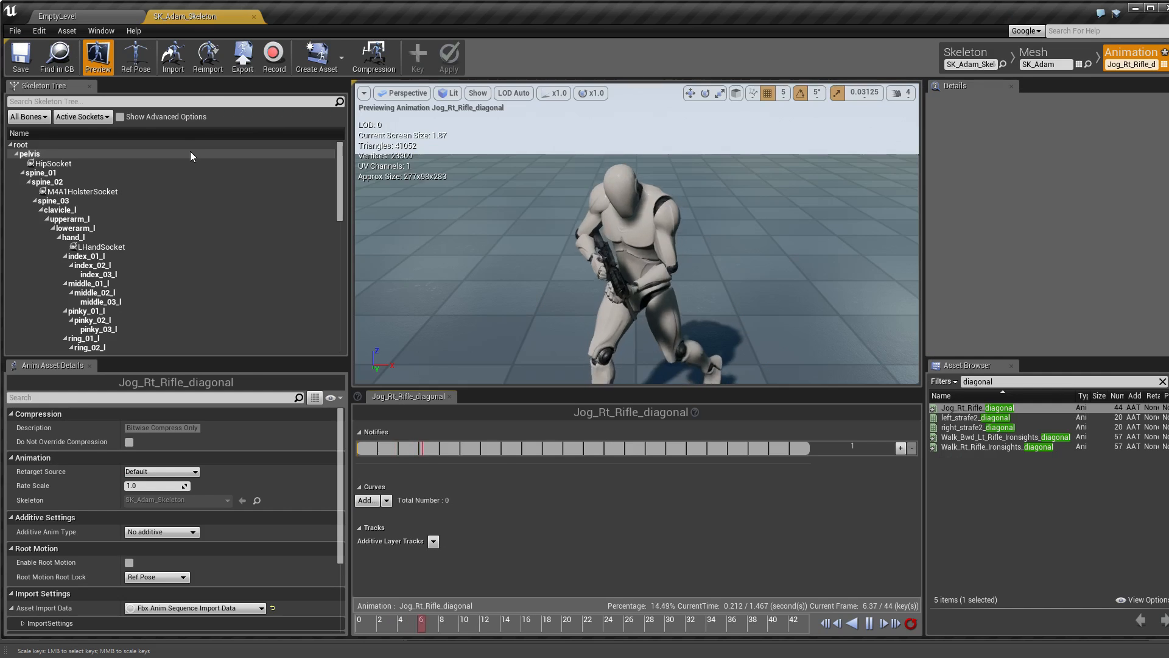
pyautogui.click(203, 73)
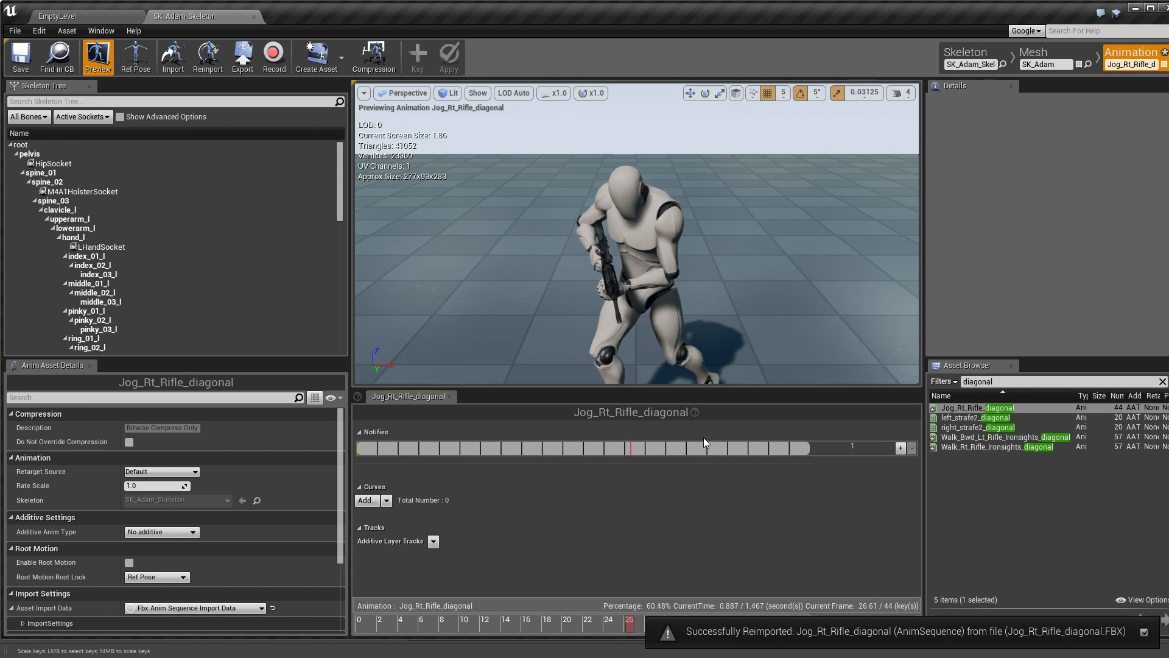
# Play EmptyLevel, equip the rifle and run forward and diagonally in first-person view to examine the updated jog
pyautogui.click(91, 15)
pyautogui.click(627, 54)
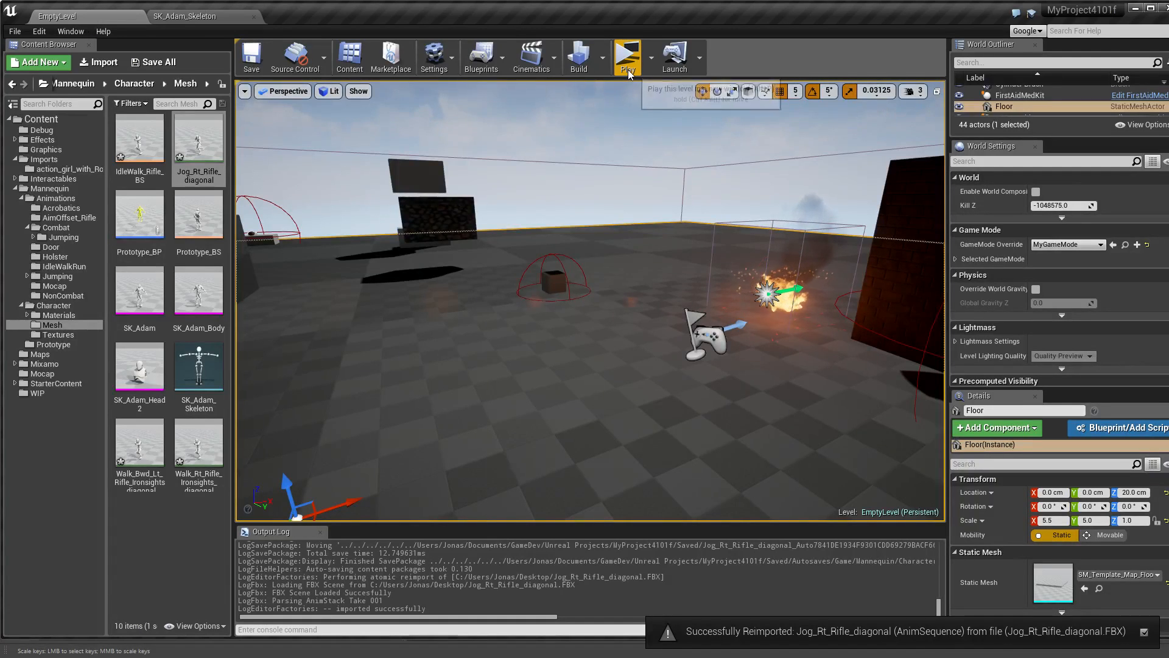
pyautogui.press('1')
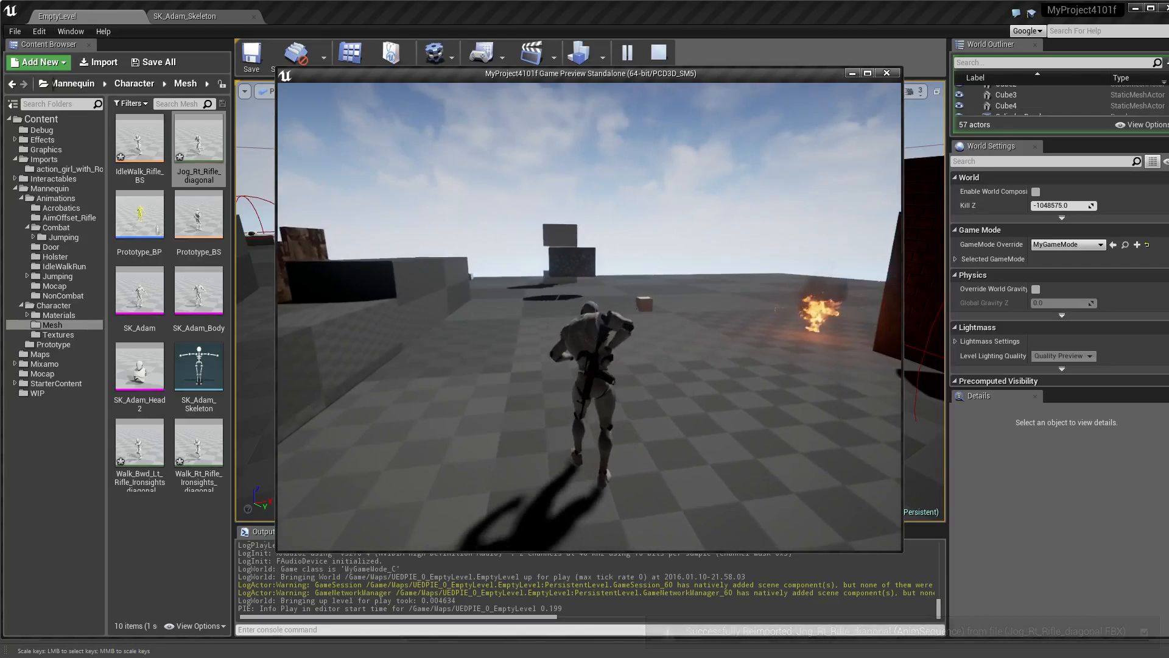
pyautogui.press('c')
pyautogui.press('w')
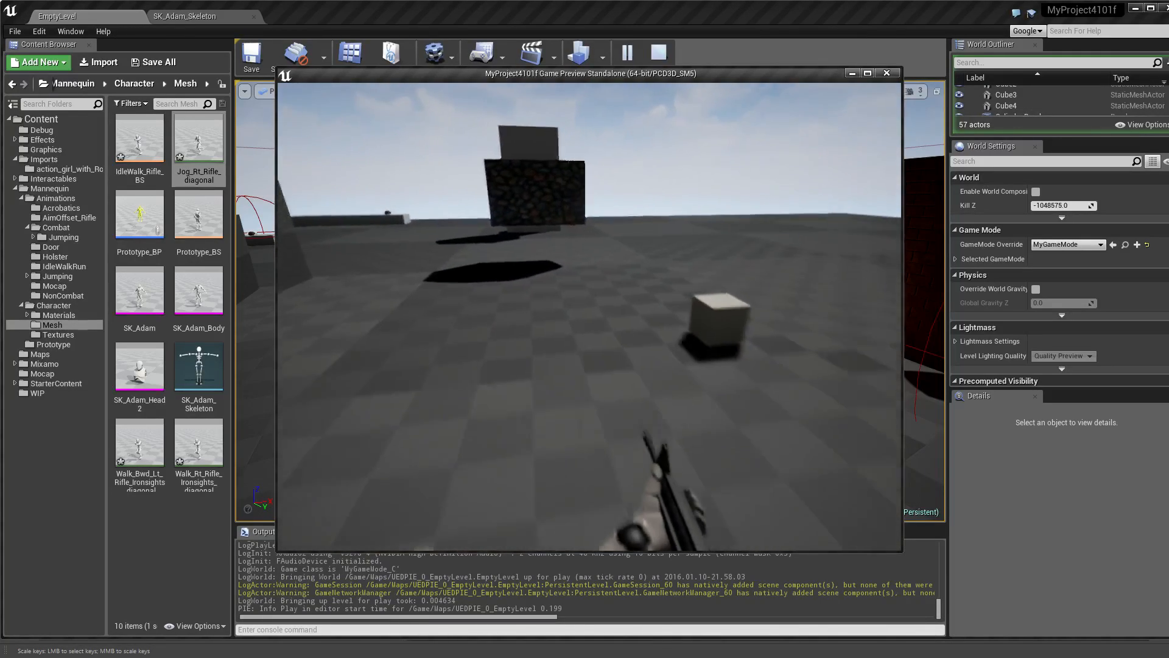
pyautogui.press('d')
pyautogui.press('d')
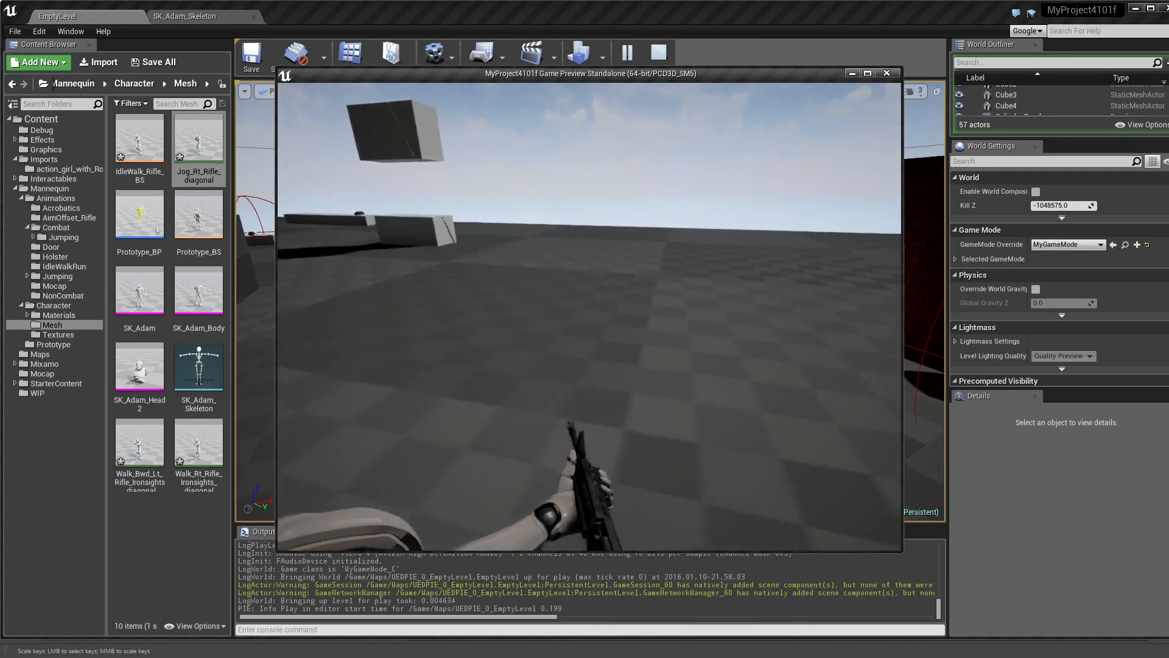
pyautogui.press('w')
pyautogui.press('w')
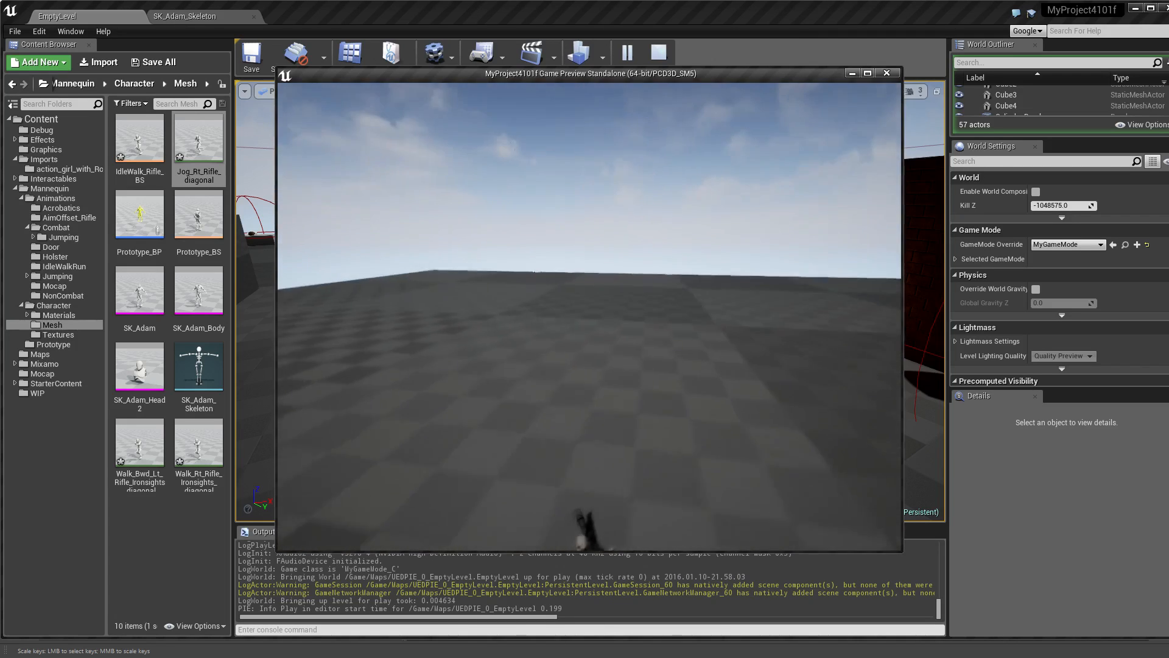
pyautogui.press('w')
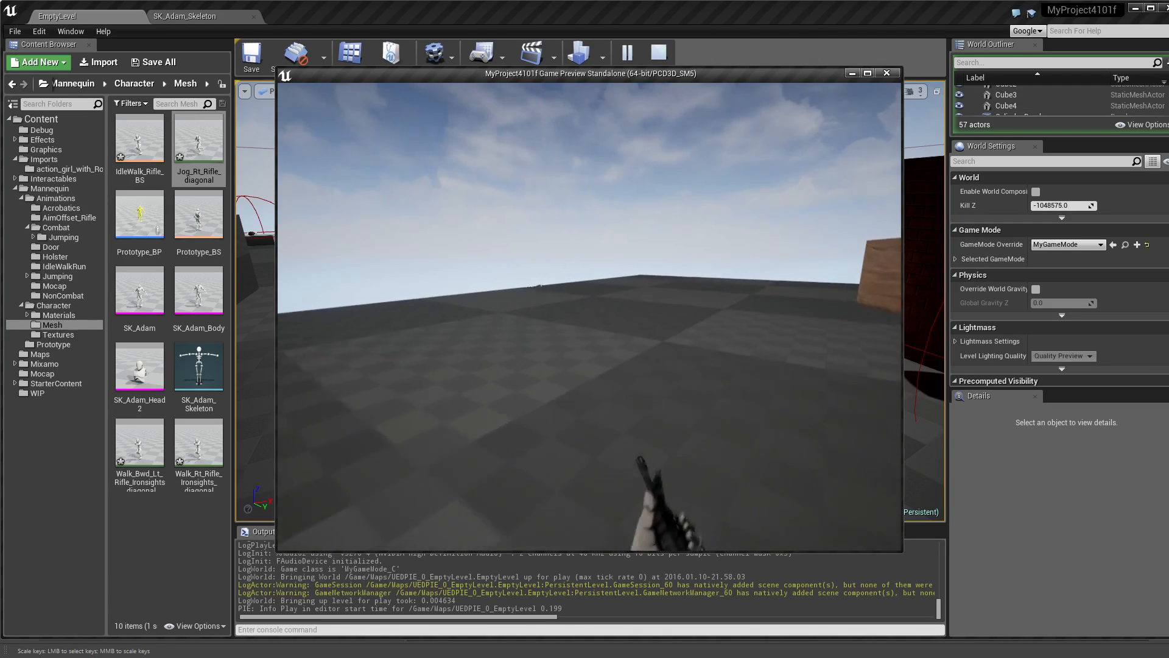
pyautogui.press('w')
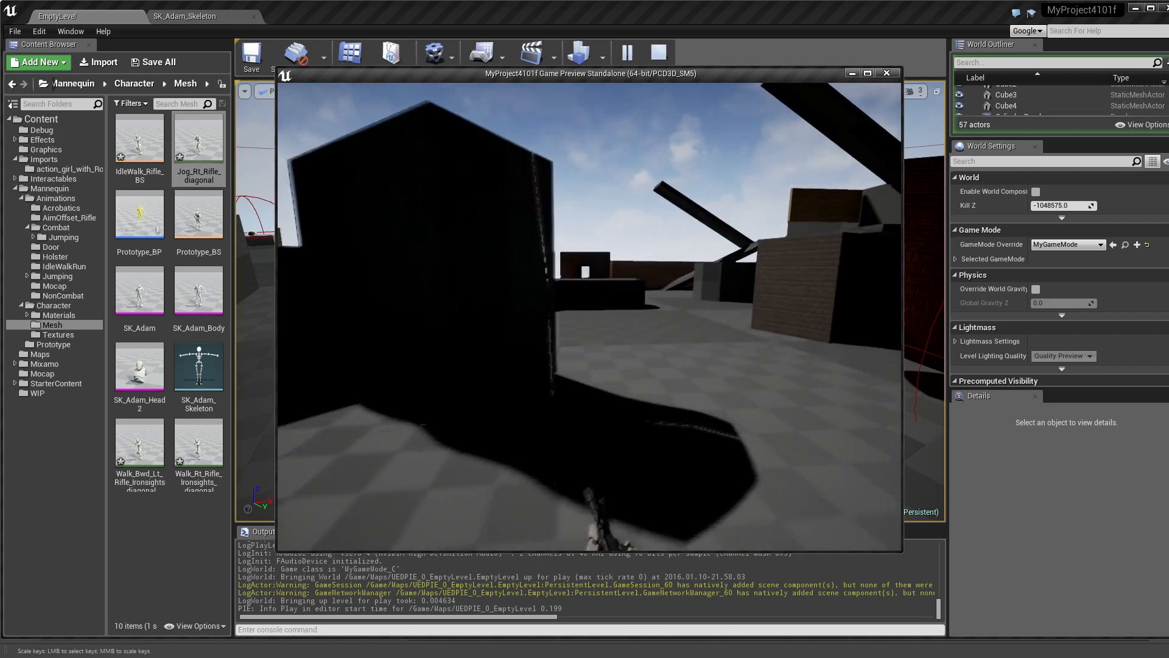
pyautogui.press('w')
pyautogui.press('w')
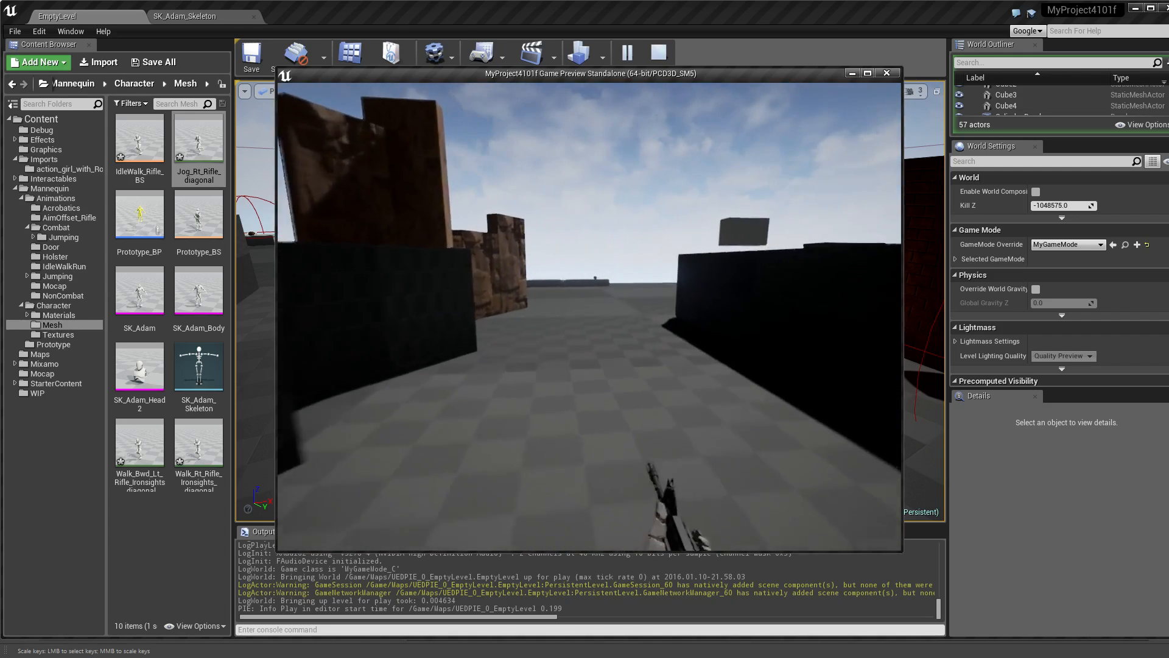
# Change to the third-person view, examine the character's running movement and stop playing
pyautogui.press('v')
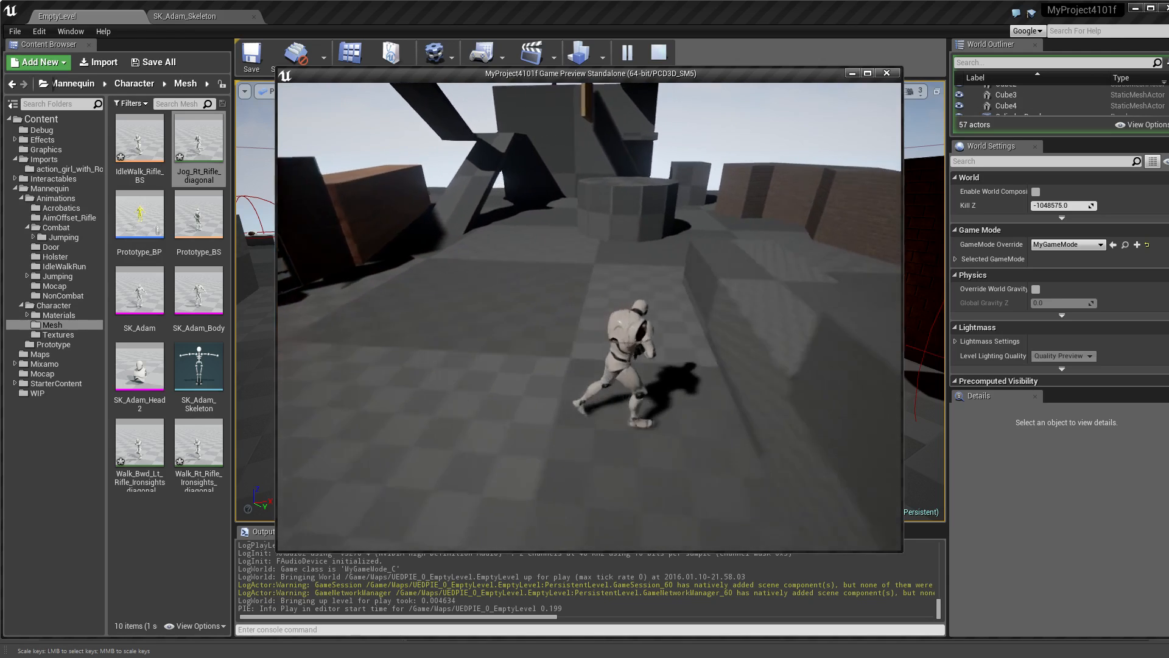
pyautogui.press('w')
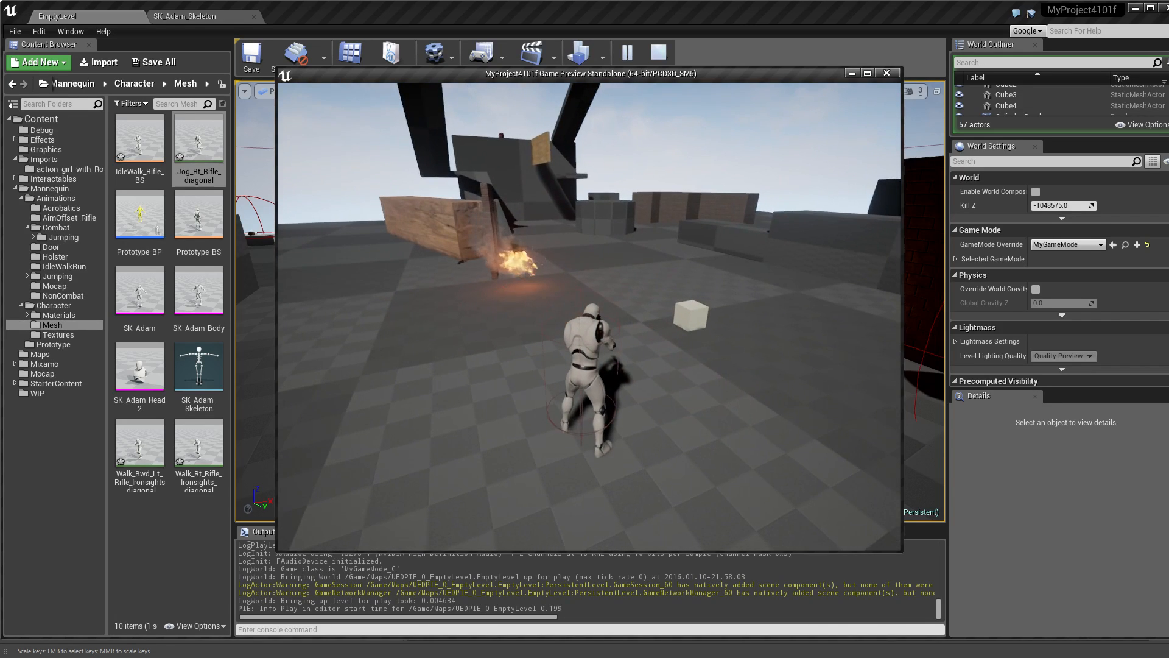
pyautogui.press('Escape')
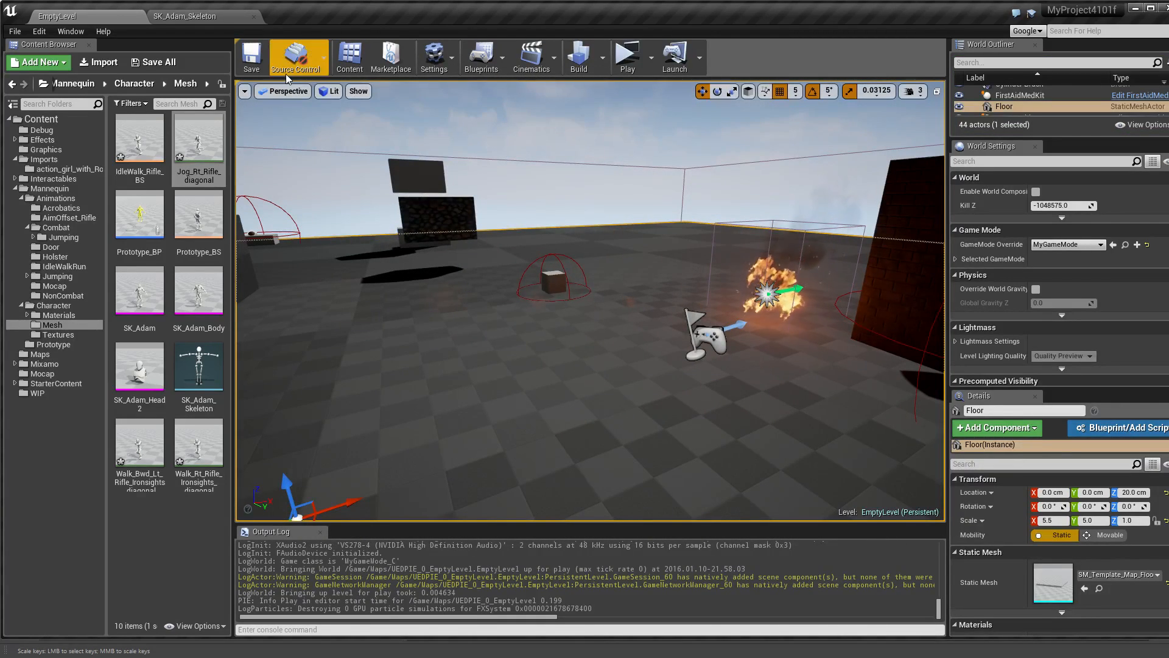
# Duplicate the Jog_Rt_Rifle_diagonal animation and name the copy Jog_Bwd_Lt_Rifle_diagonal
pyautogui.click(201, 157)
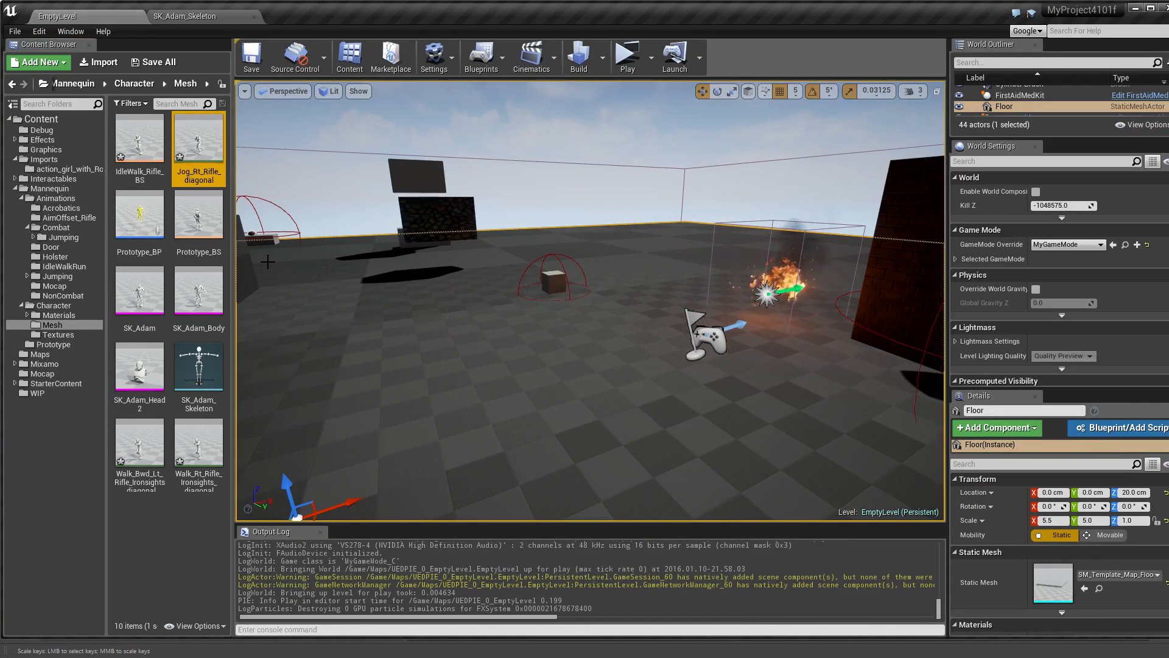
pyautogui.rightClick(198, 151)
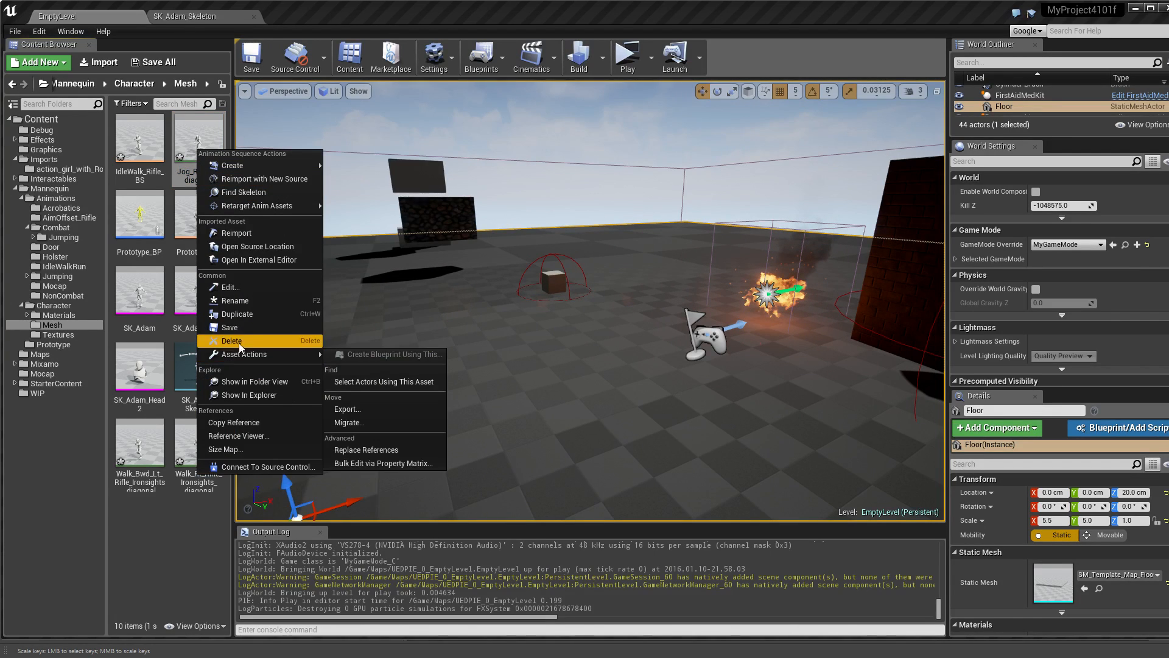
pyautogui.click(241, 313)
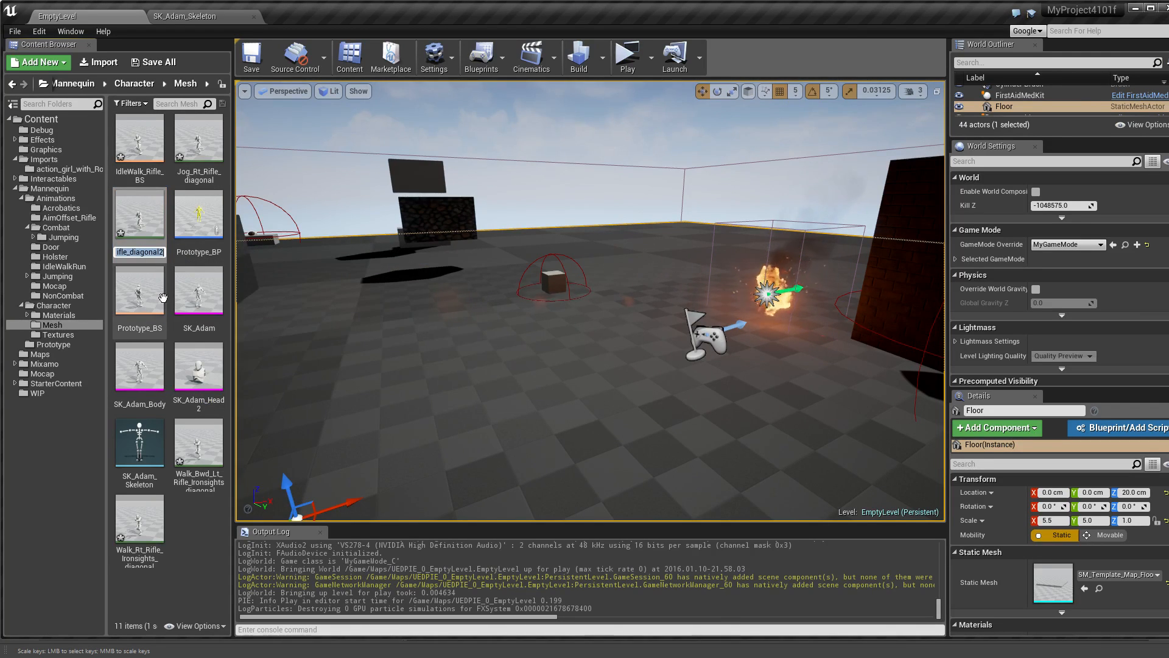
pyautogui.write('Bwd_t_R')
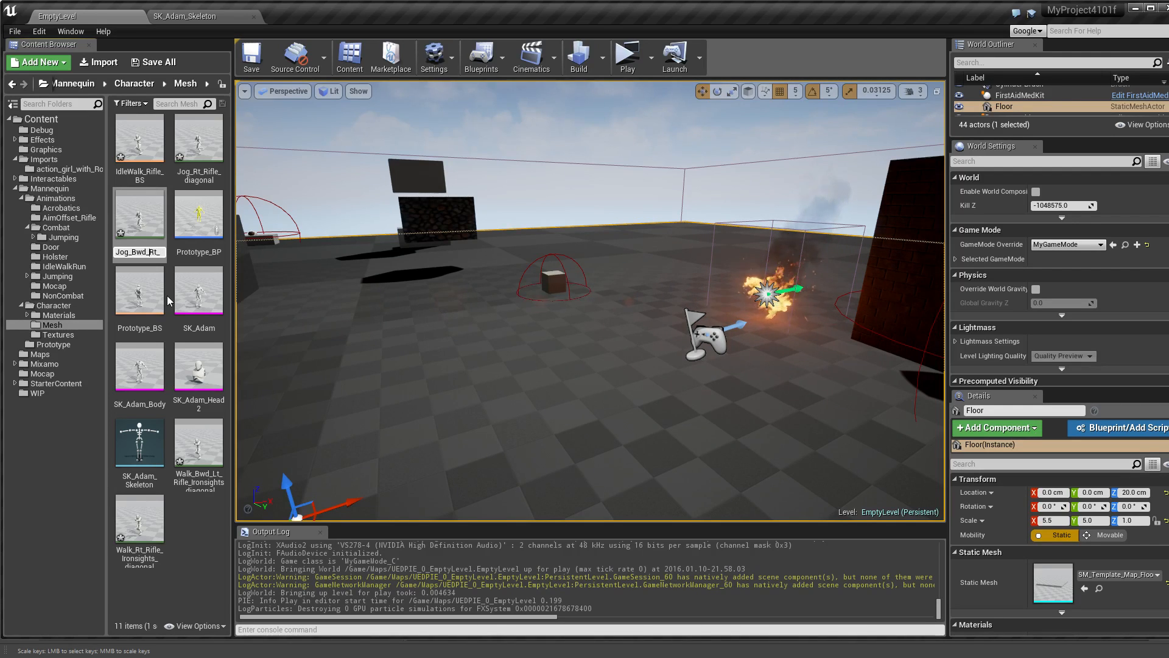
pyautogui.press('Delete')
pyautogui.write('L')
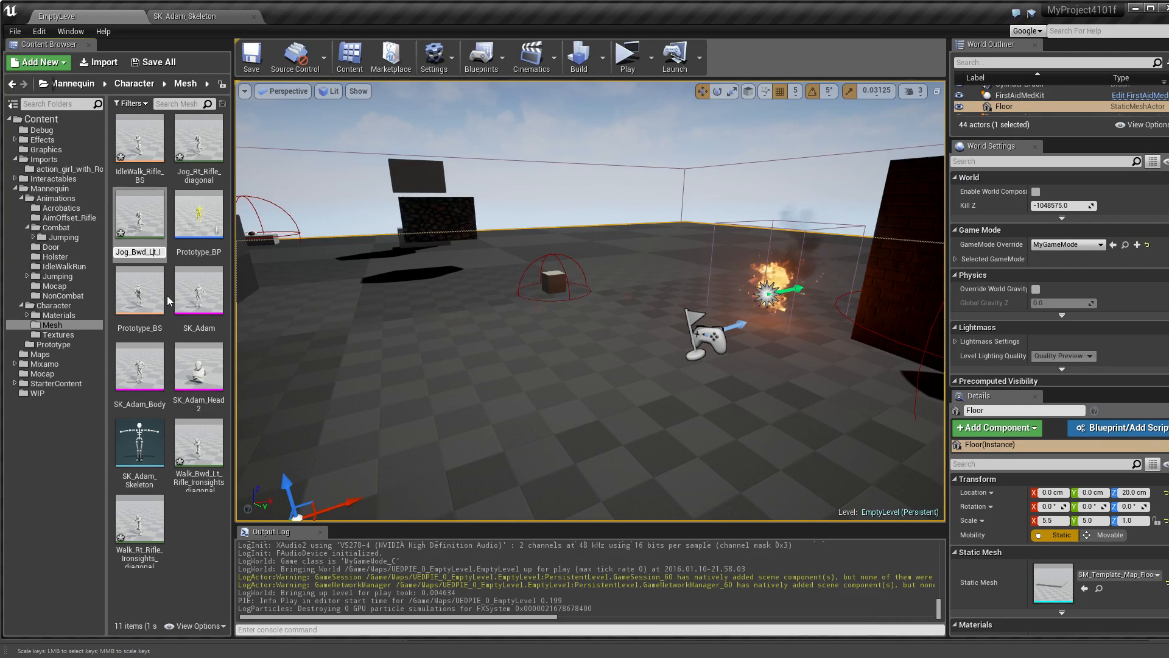
pyautogui.press('End')
pyautogui.press('BackSpace')
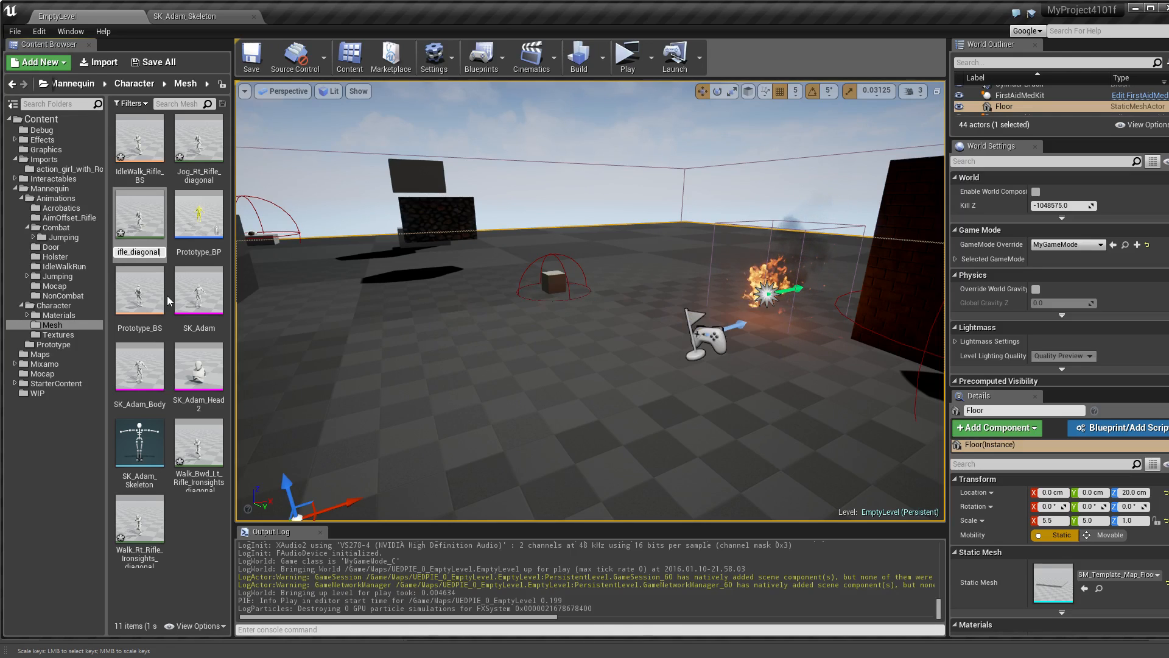
pyautogui.press('Return')
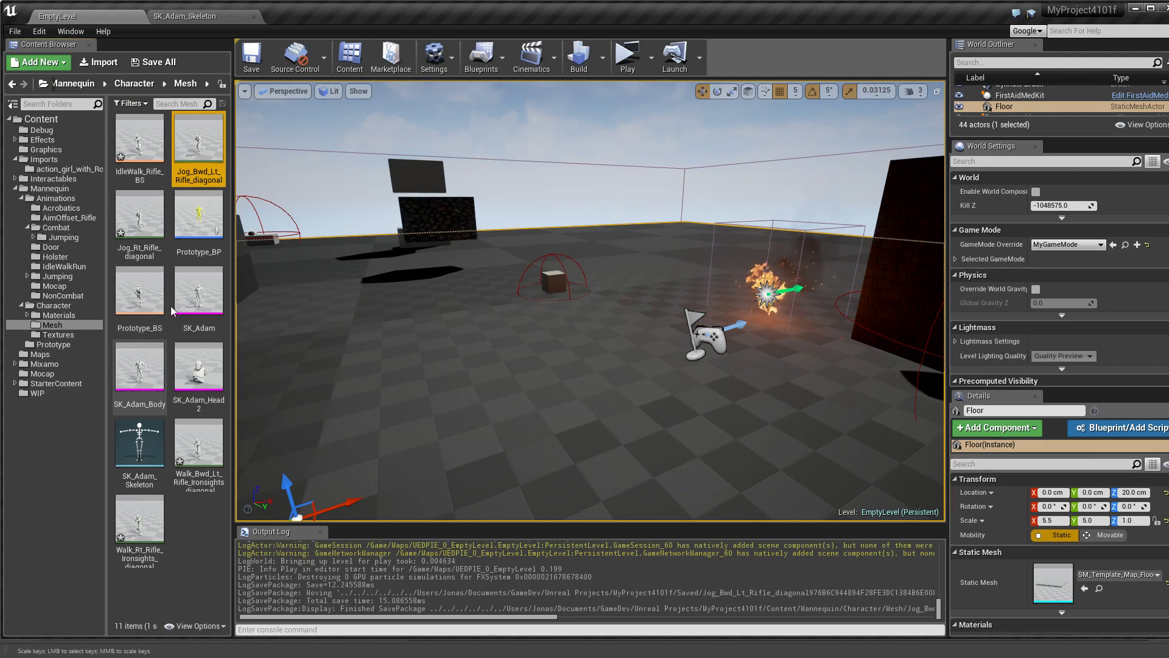
# Check the IdleWalk_Rifle_BS blend space, open and save the Jog_Bwd_Lt_Rifle_diagonal animation, and return to EmptyLevel
pyautogui.doubleClick(139, 140)
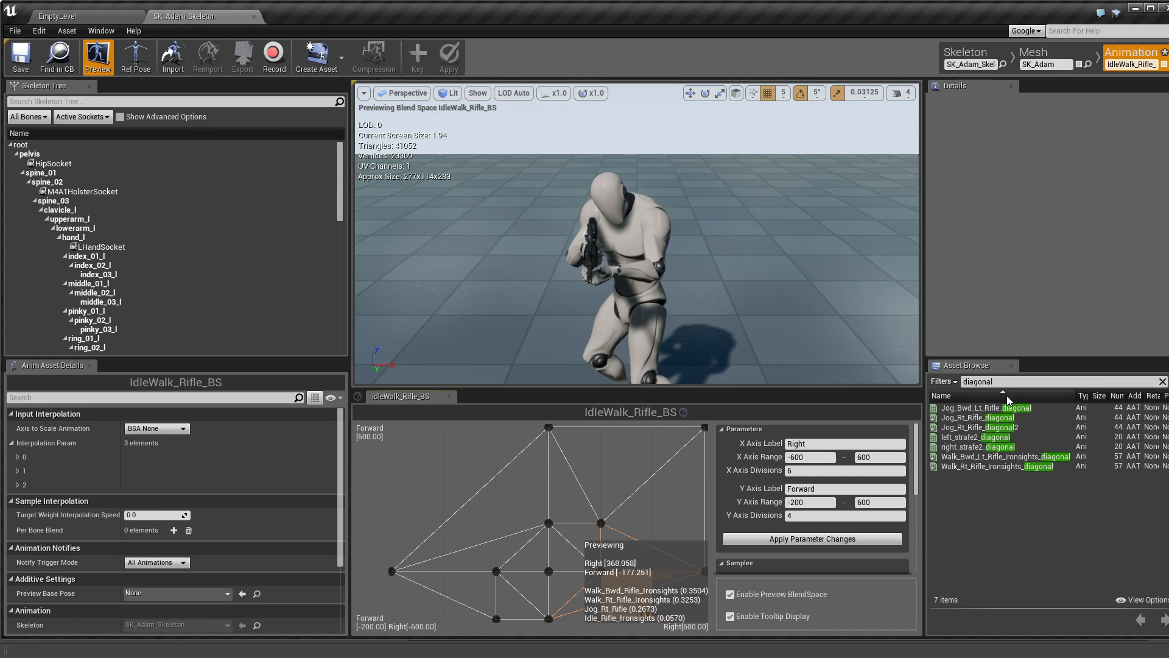
pyautogui.click(93, 10)
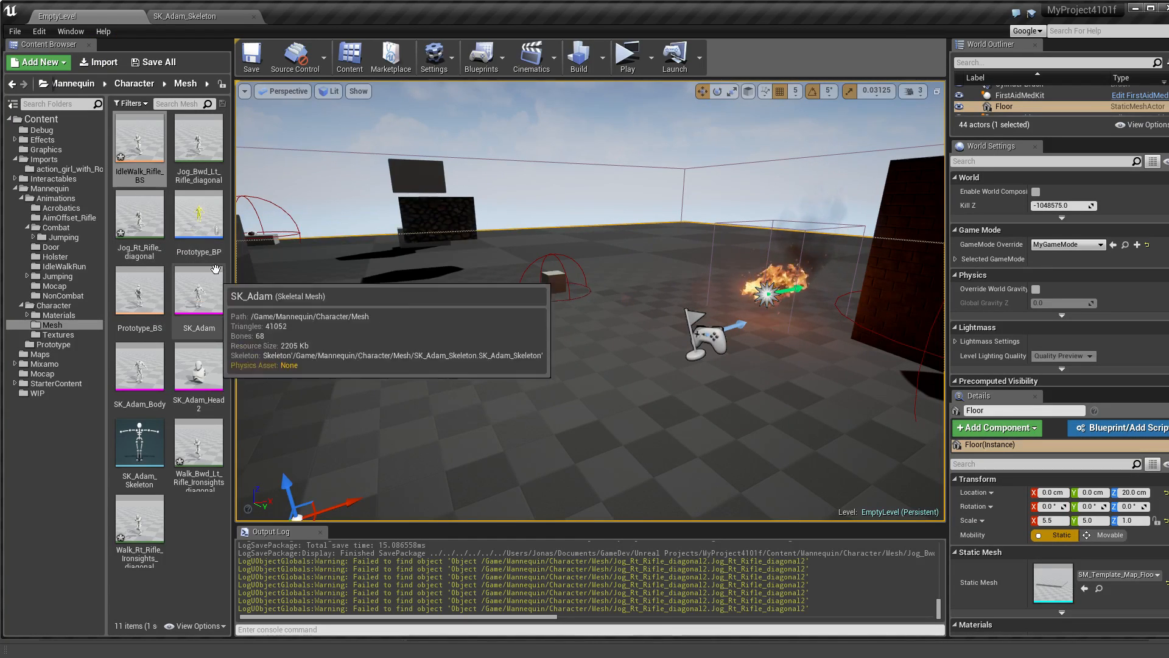
pyautogui.doubleClick(204, 160)
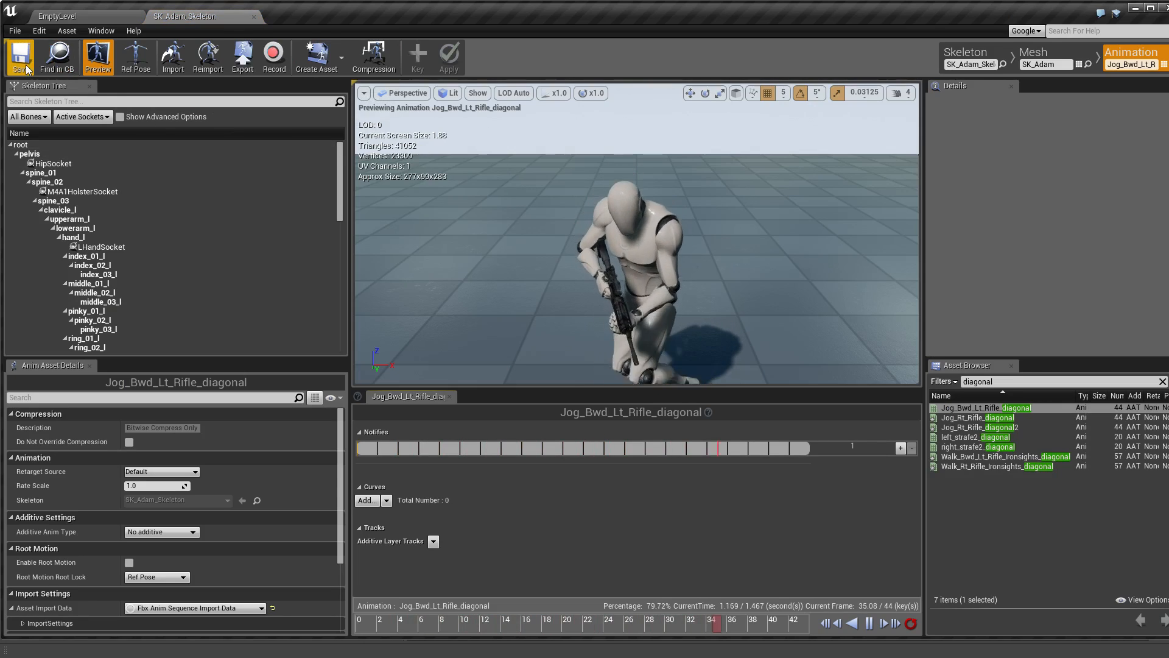
pyautogui.click(77, 17)
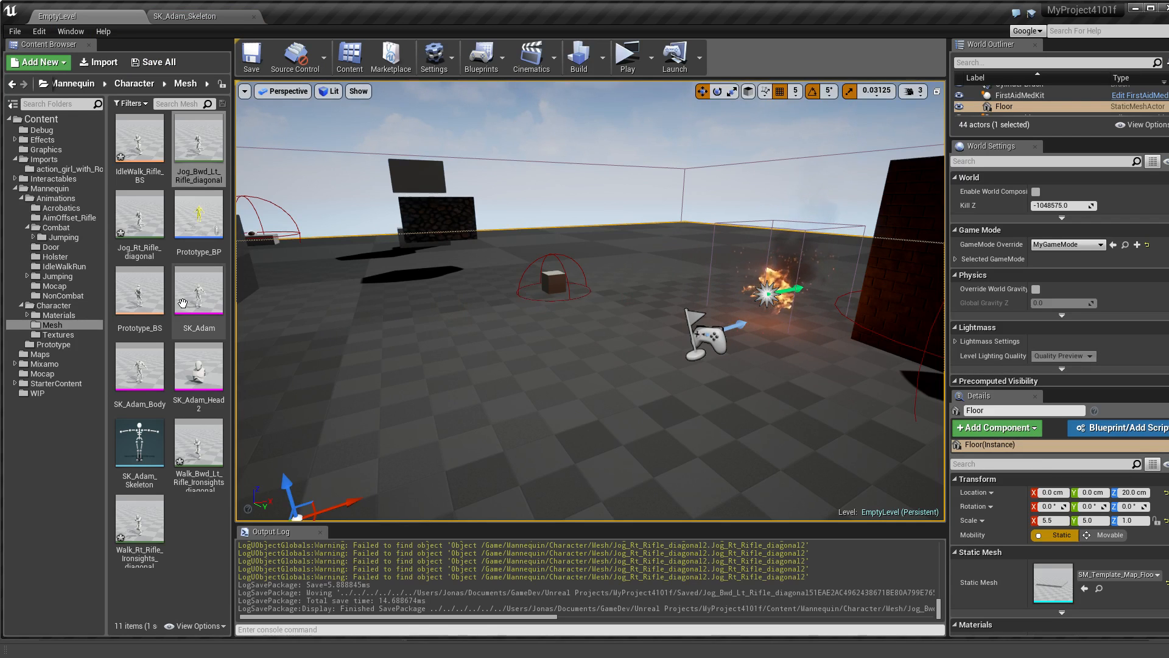
# Open the IdleWalk_Rifle_BS blend space, look through its diagonal animations, and locate Jog_Bwd_Lt_Rifle_diagonal in EmptyLevel's content listing
pyautogui.doubleClick(139, 140)
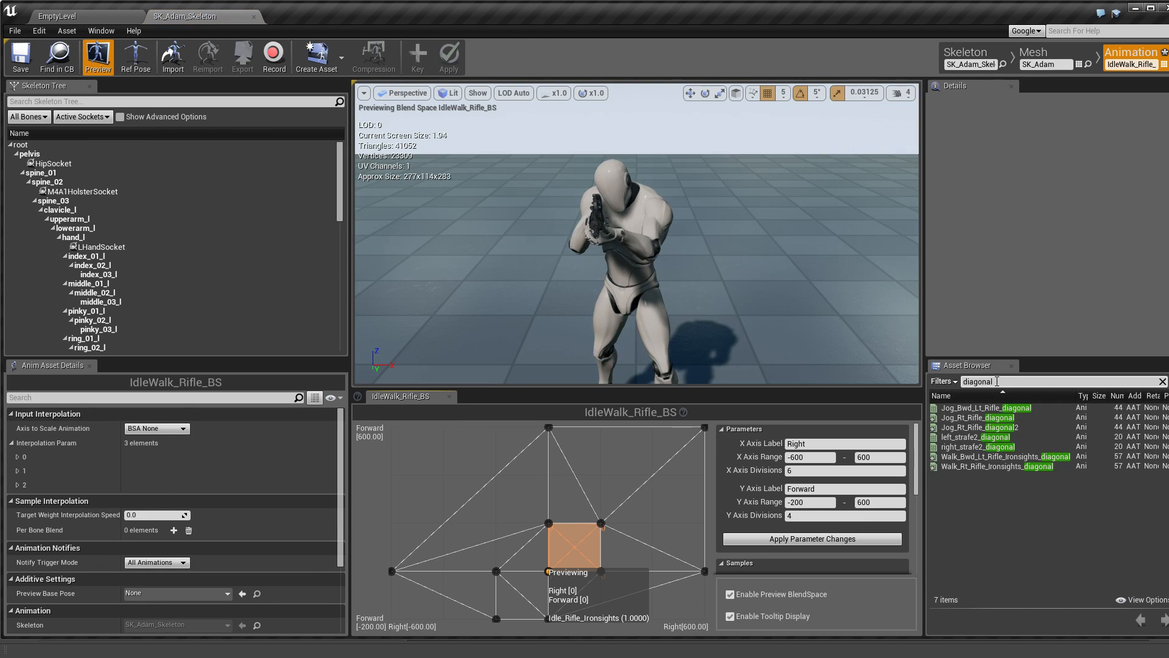
pyautogui.click(1042, 382)
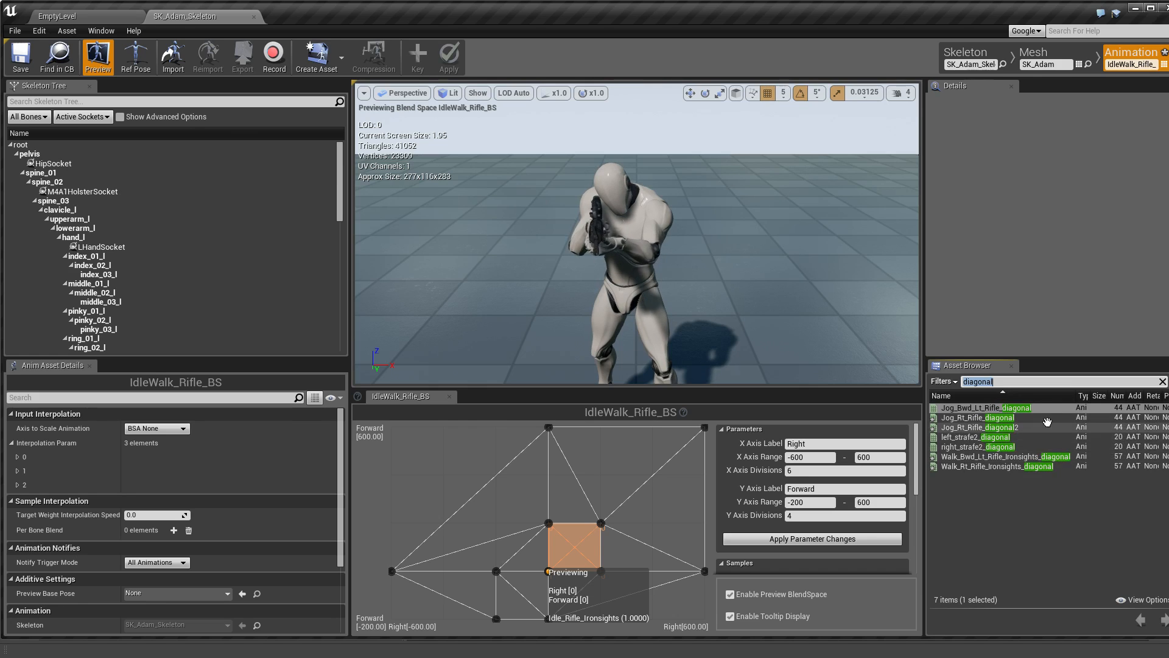
pyautogui.moveTo(1009, 407)
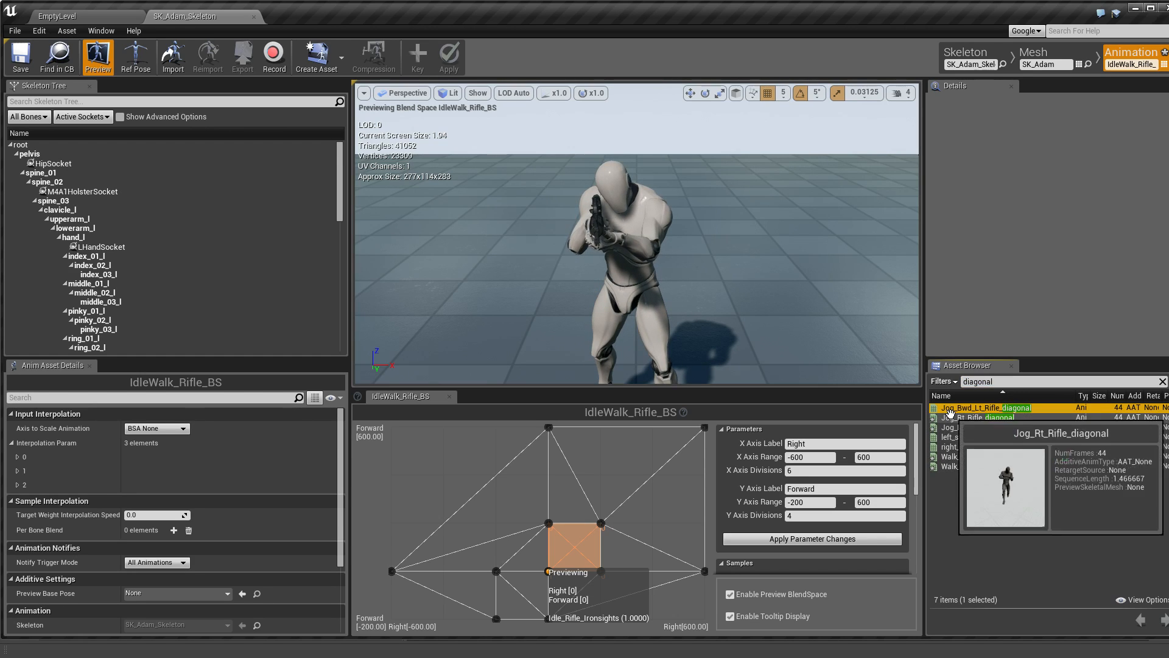
pyautogui.moveTo(1009, 407); pyautogui.dragTo(987, 427)
pyautogui.click(987, 427)
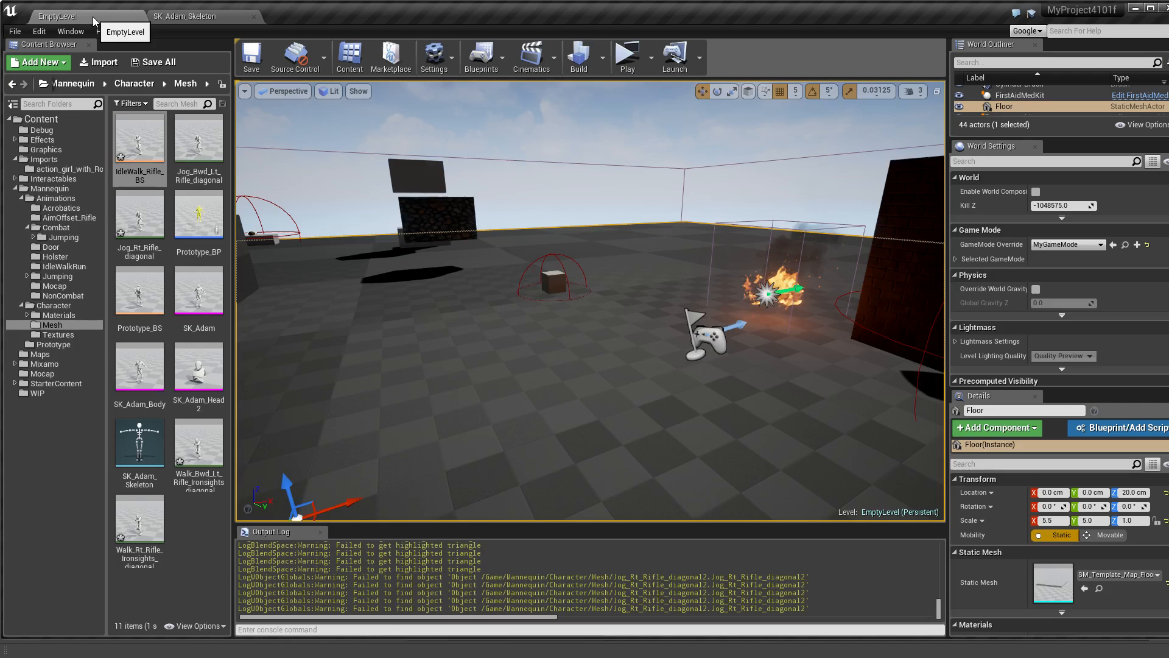
pyautogui.click(89, 16)
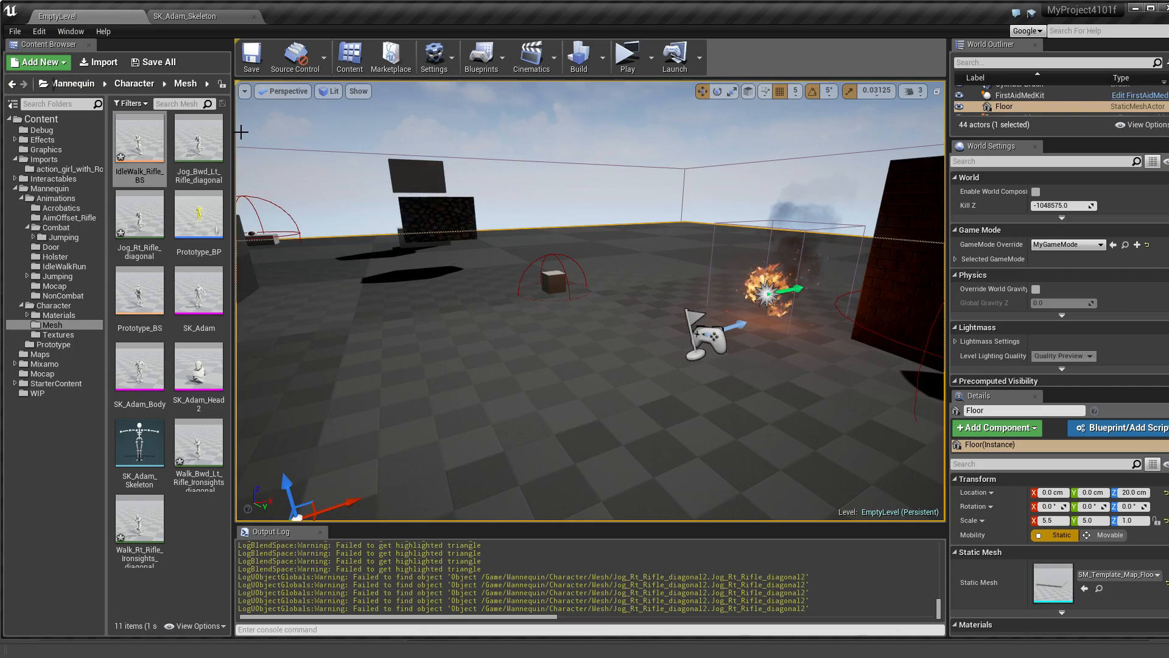
pyautogui.click(199, 147)
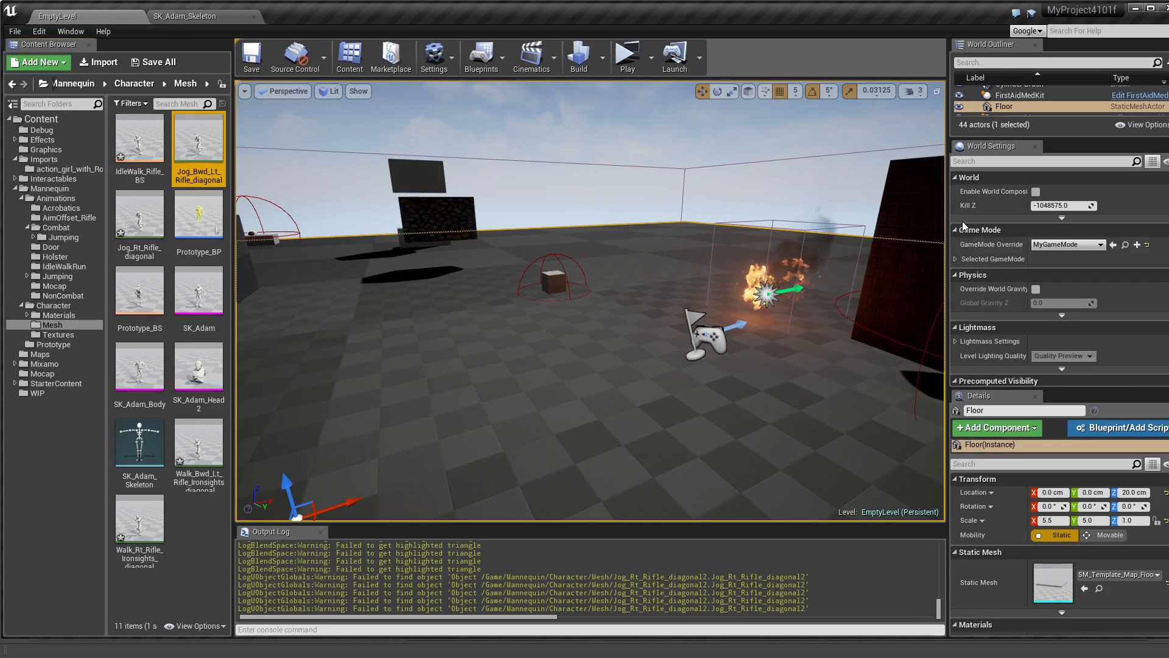
# Add Jog_Bwd_Lt_Rifle_diagonal to the IdleWalk_Rifle_BS grid as a sample at Right -600, Forward -200
pyautogui.click(186, 16)
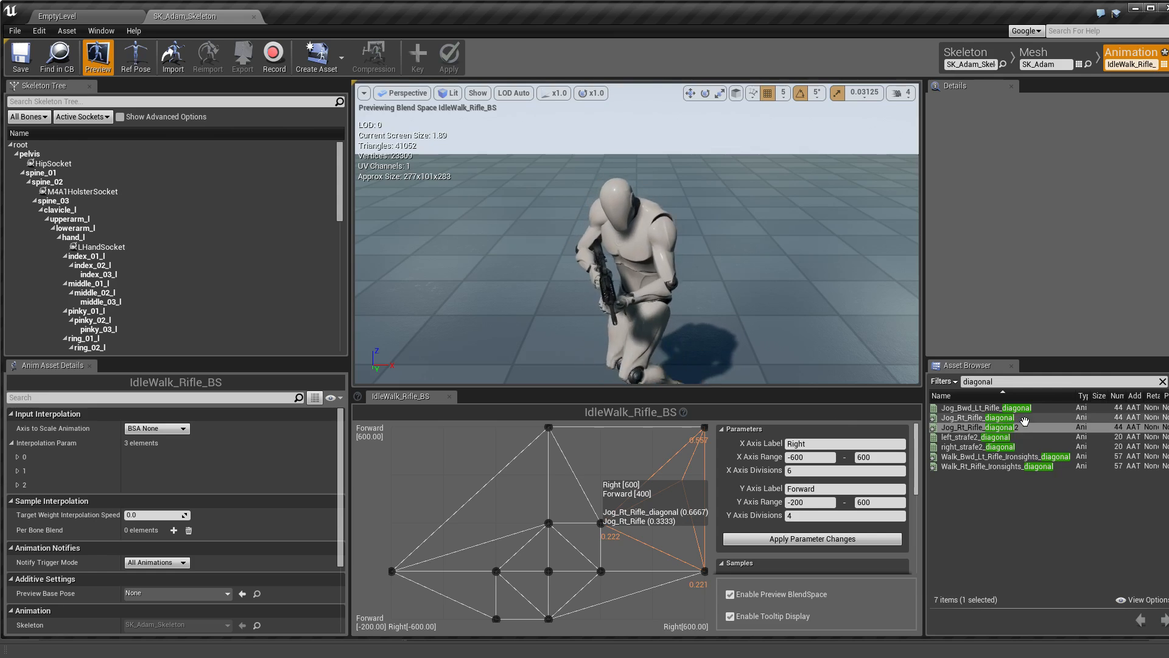
pyautogui.moveTo(1000, 407)
pyautogui.moveTo(999, 407); pyautogui.dragTo(394, 622)
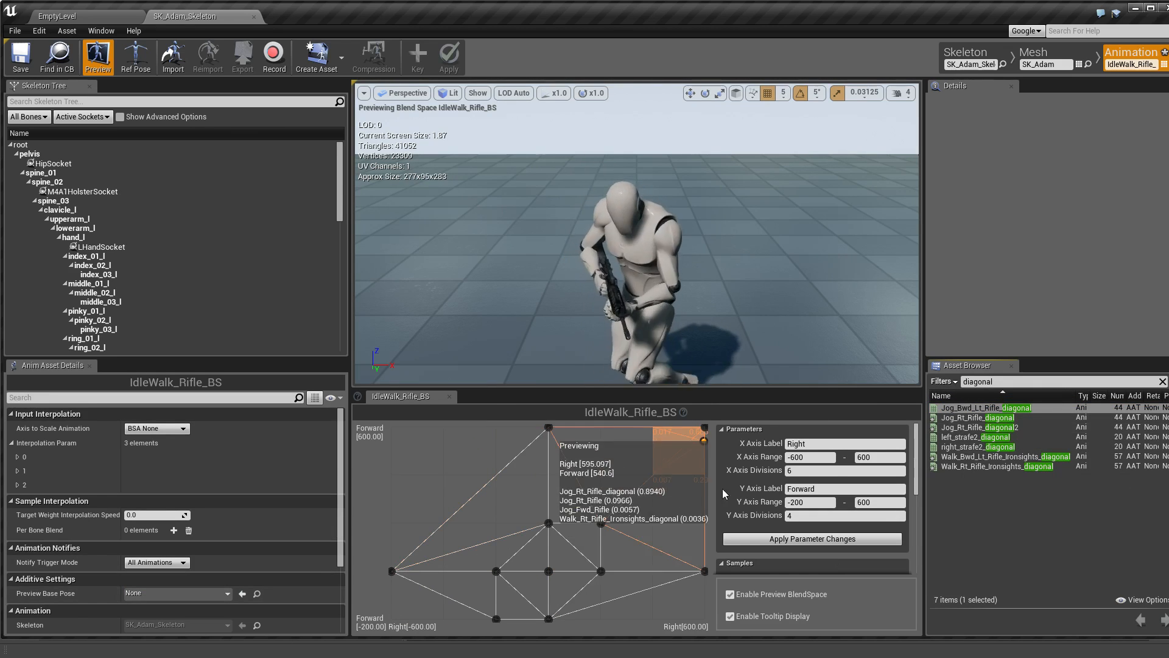
pyautogui.moveTo(986, 408); pyautogui.dragTo(394, 613)
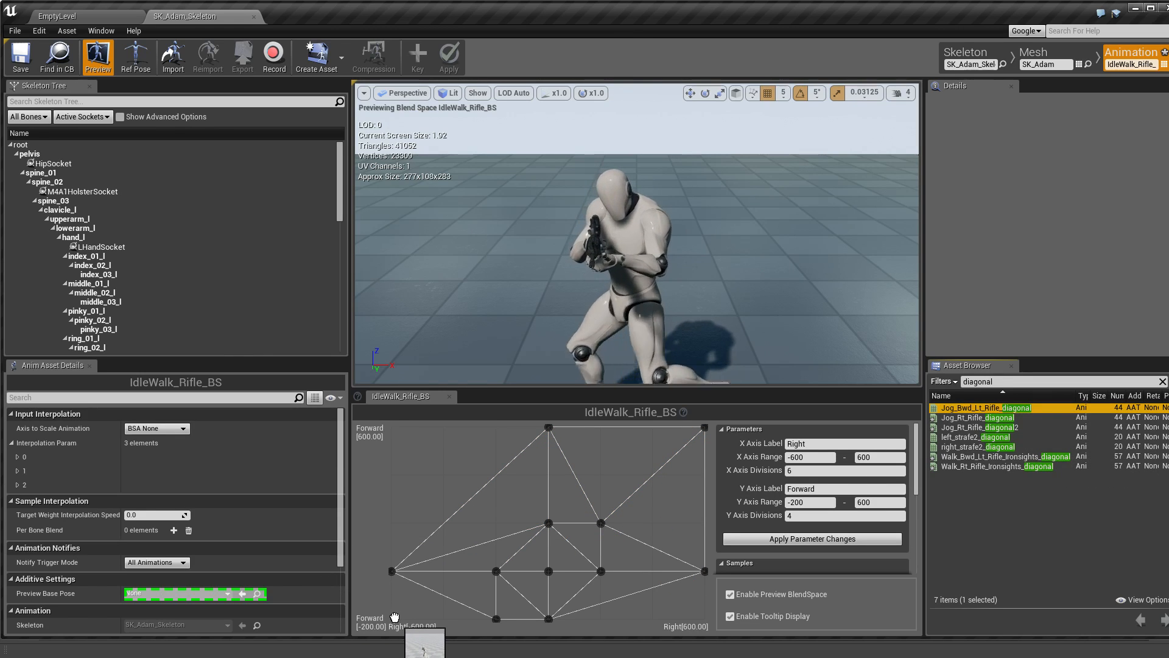
pyautogui.moveTo(395, 618); pyautogui.dragTo(393, 619)
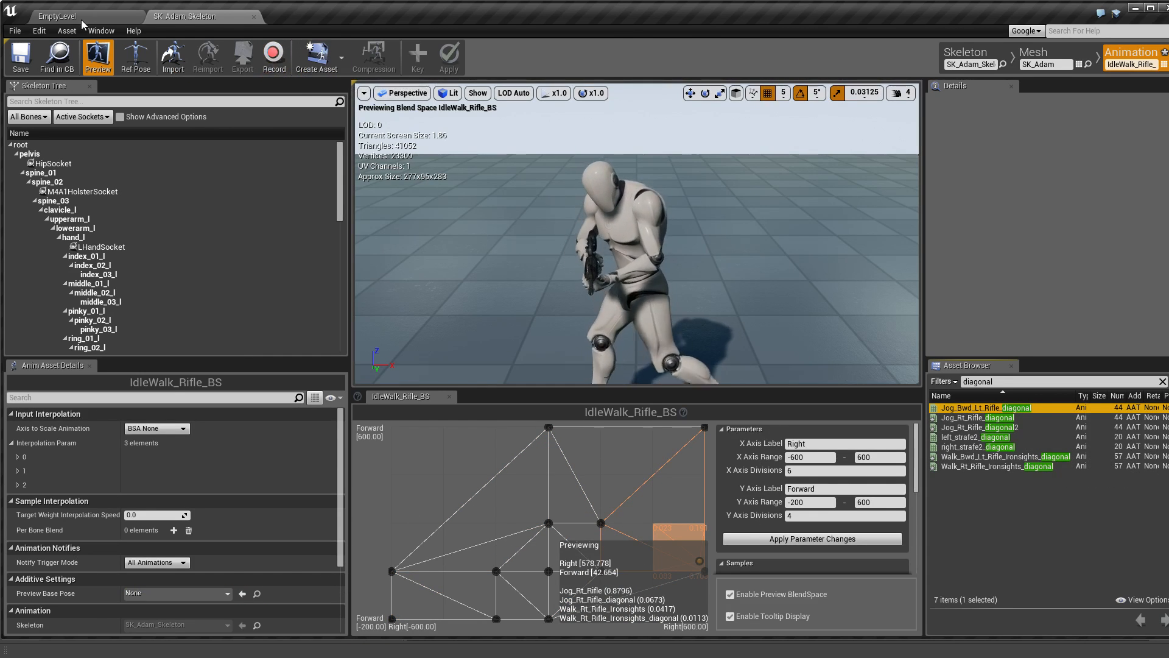
# Play EmptyLevel, move the rifle-carrying character forward, left and backward in third-person view to examine the blend, and stop playing
pyautogui.click(82, 19)
pyautogui.click(627, 55)
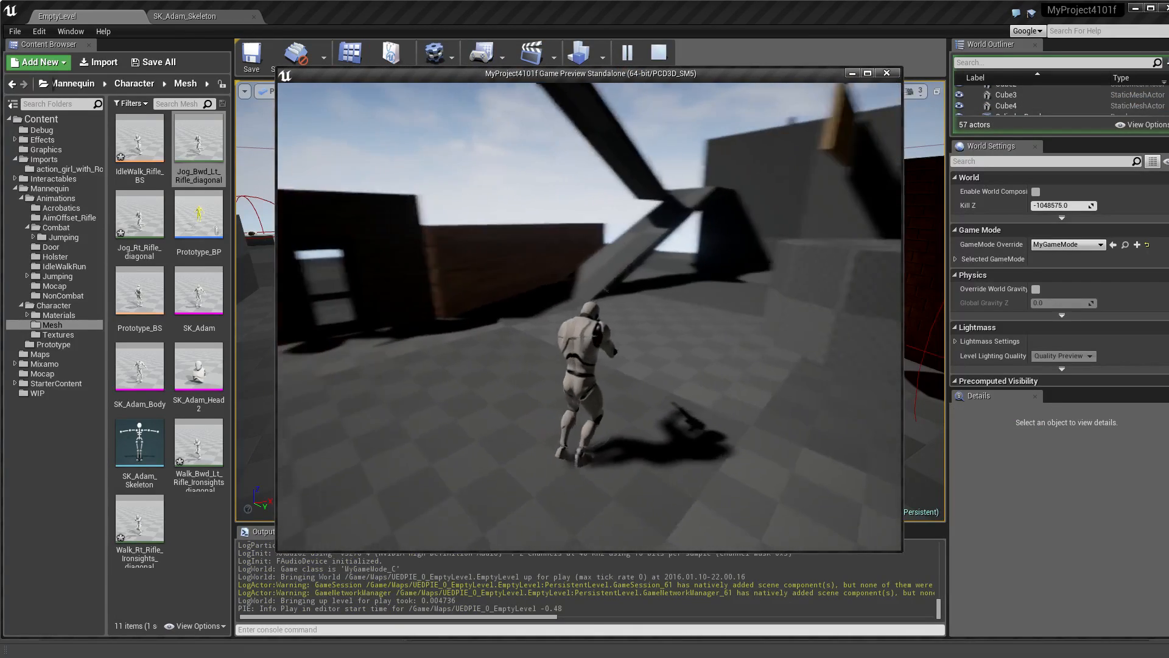
pyautogui.press('w')
pyautogui.press('a')
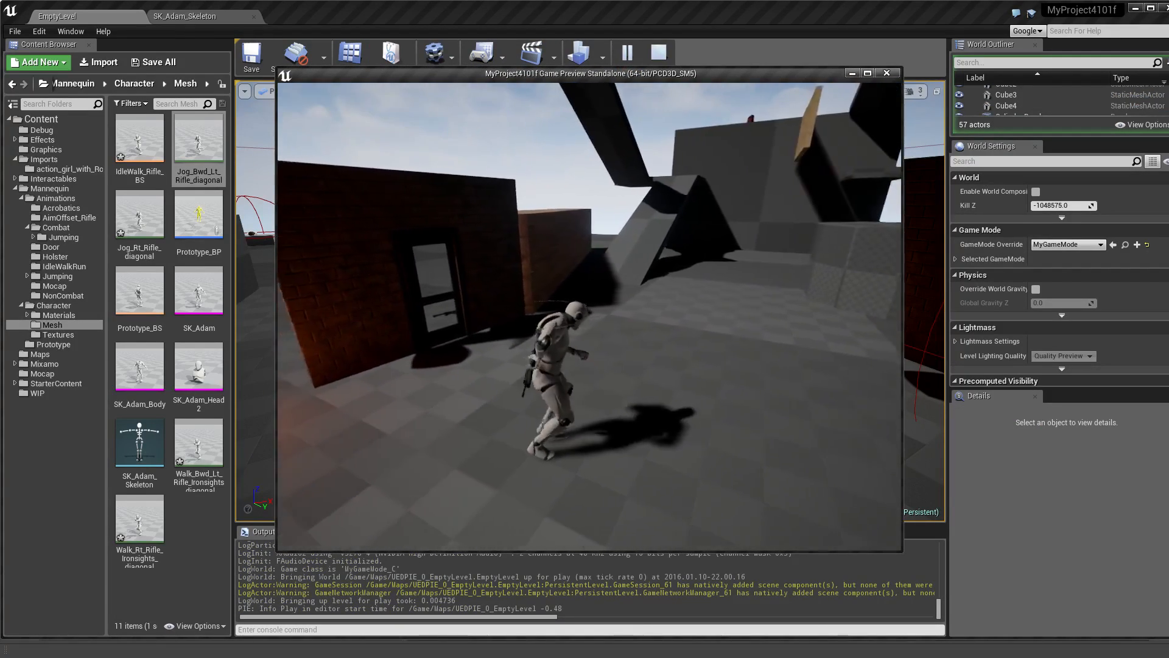
pyautogui.press('s')
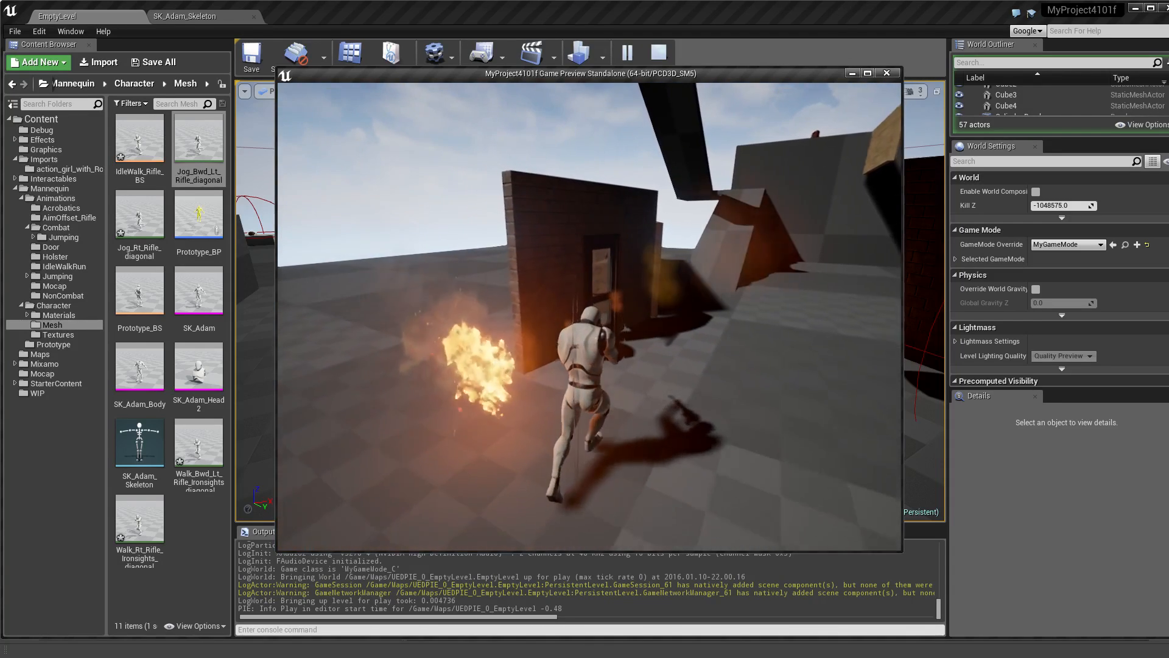
pyautogui.press('a')
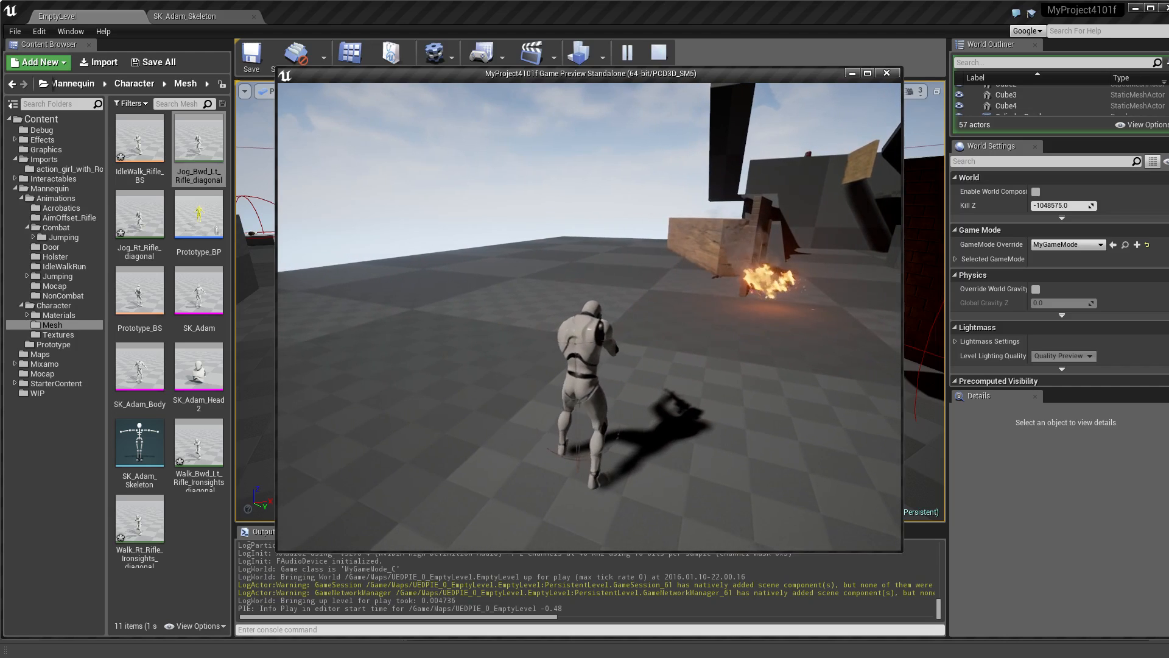
pyautogui.press('Escape')
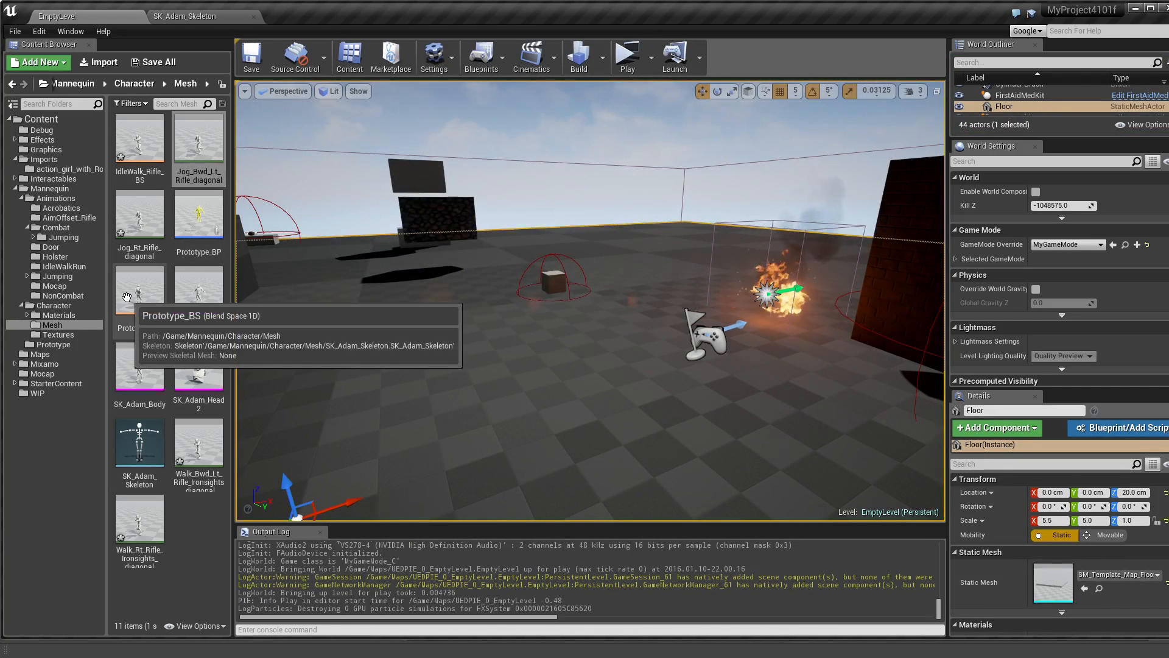
# Preview the forward-left corner of the IdleWalk_Rifle_BS blend space and search the Mesh folder for "lt" animations
pyautogui.doubleClick(139, 146)
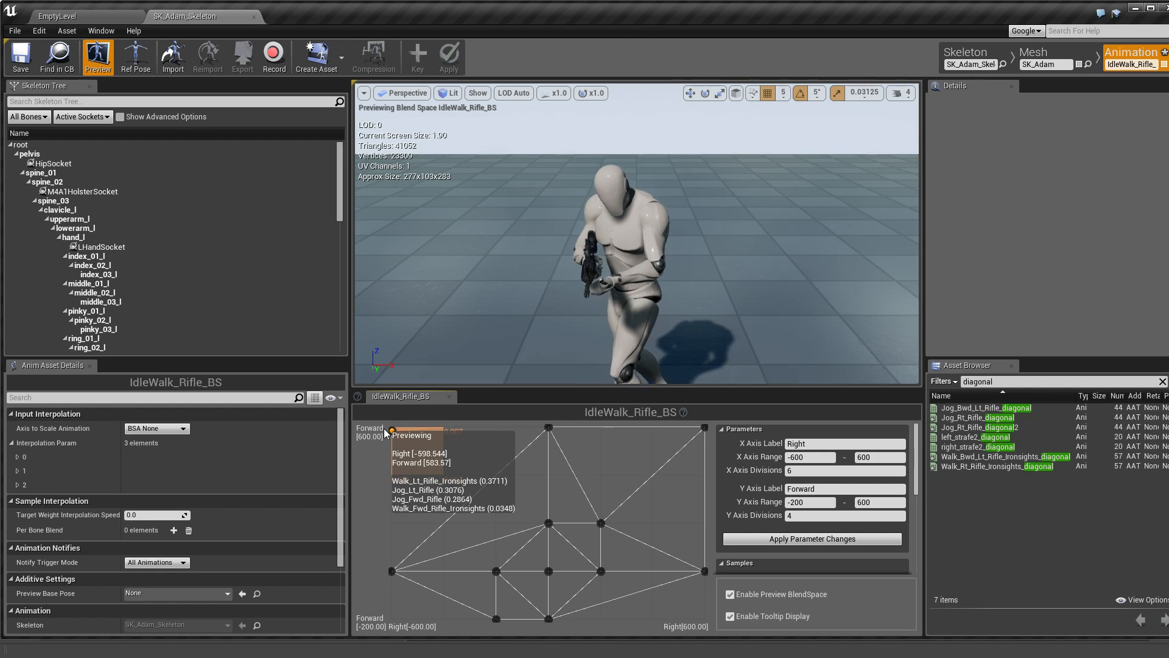
pyautogui.click(69, 17)
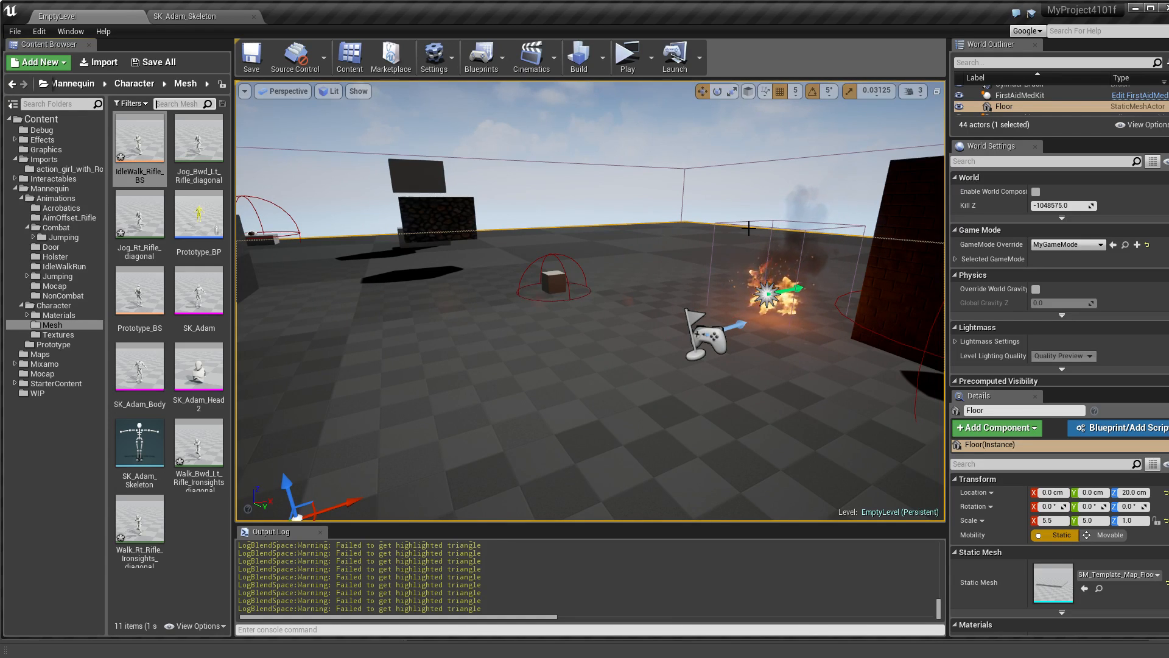
pyautogui.write('lt')
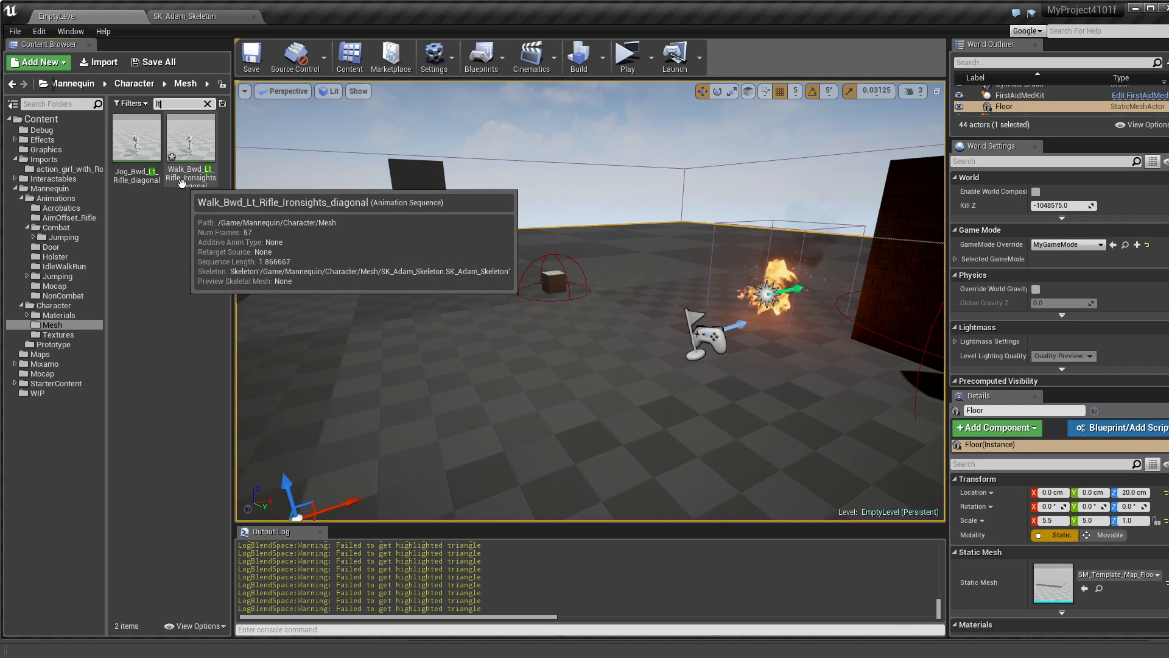
pyautogui.press('BackSpace')
pyautogui.press('BackSpace')
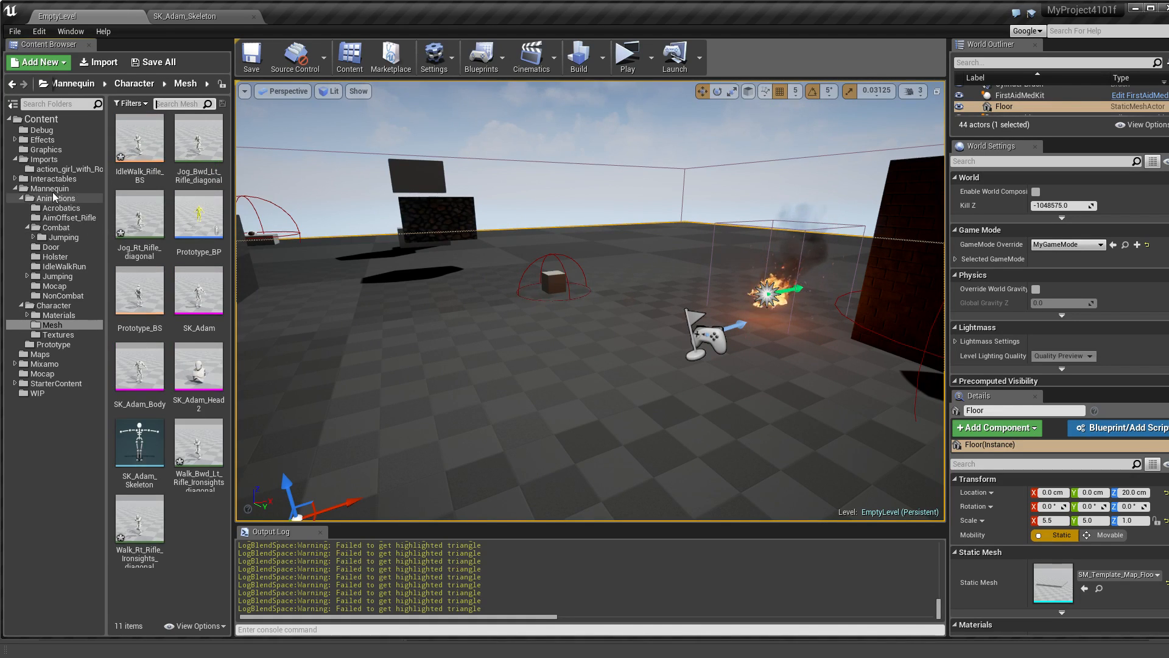
# Search the Combat folder for "lt", open the Jog_Lt_Rifle animation to examine it, and return to EmptyLevel
pyautogui.click(56, 228)
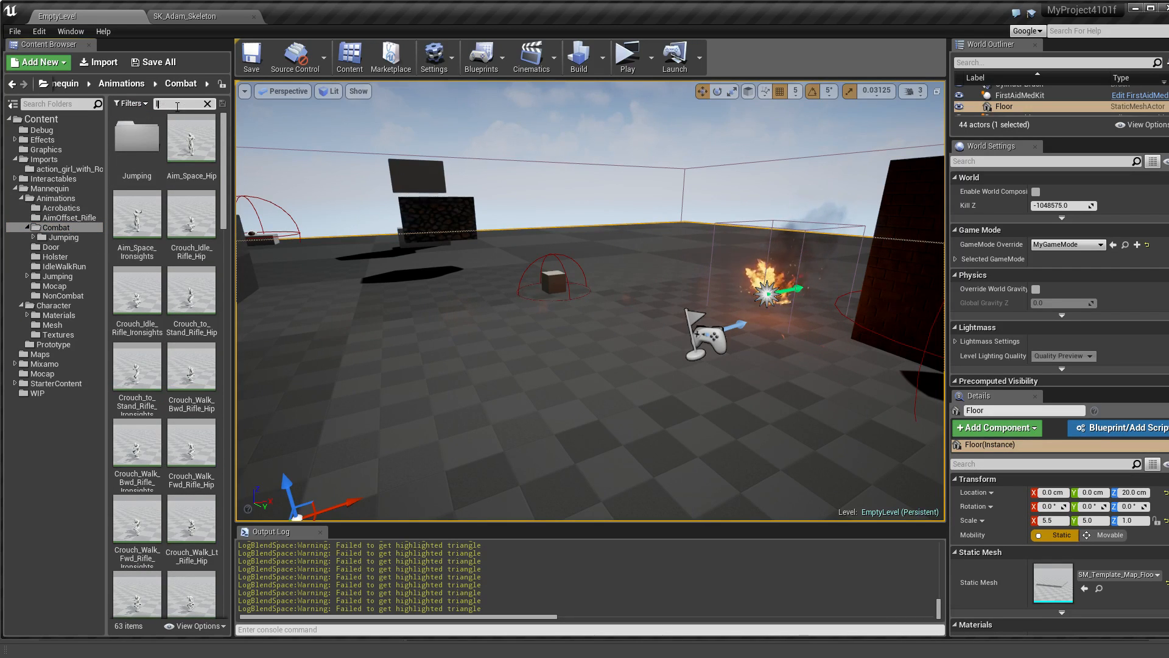
pyautogui.write('lt')
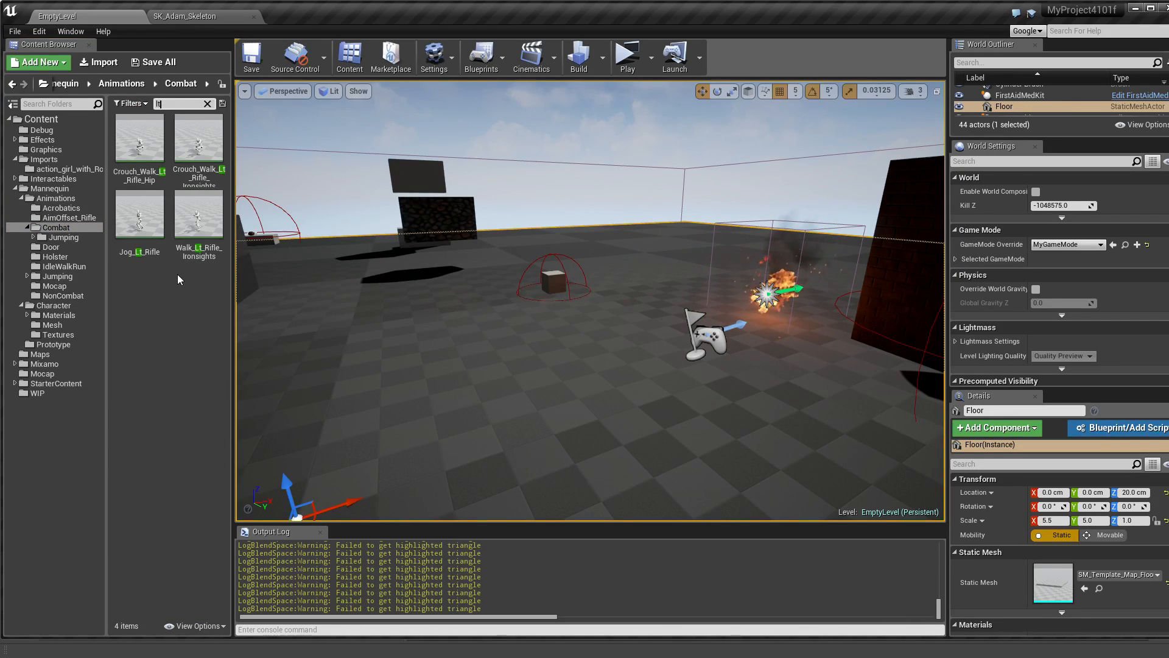
pyautogui.doubleClick(155, 236)
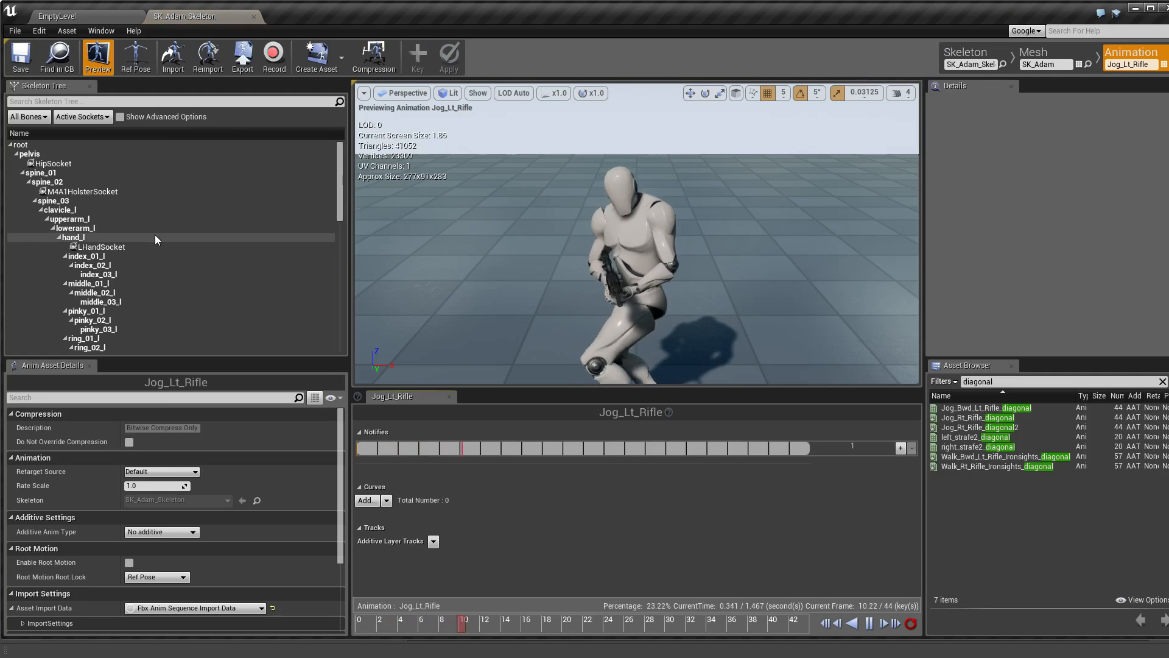
pyautogui.scroll(-5, 577, 338)
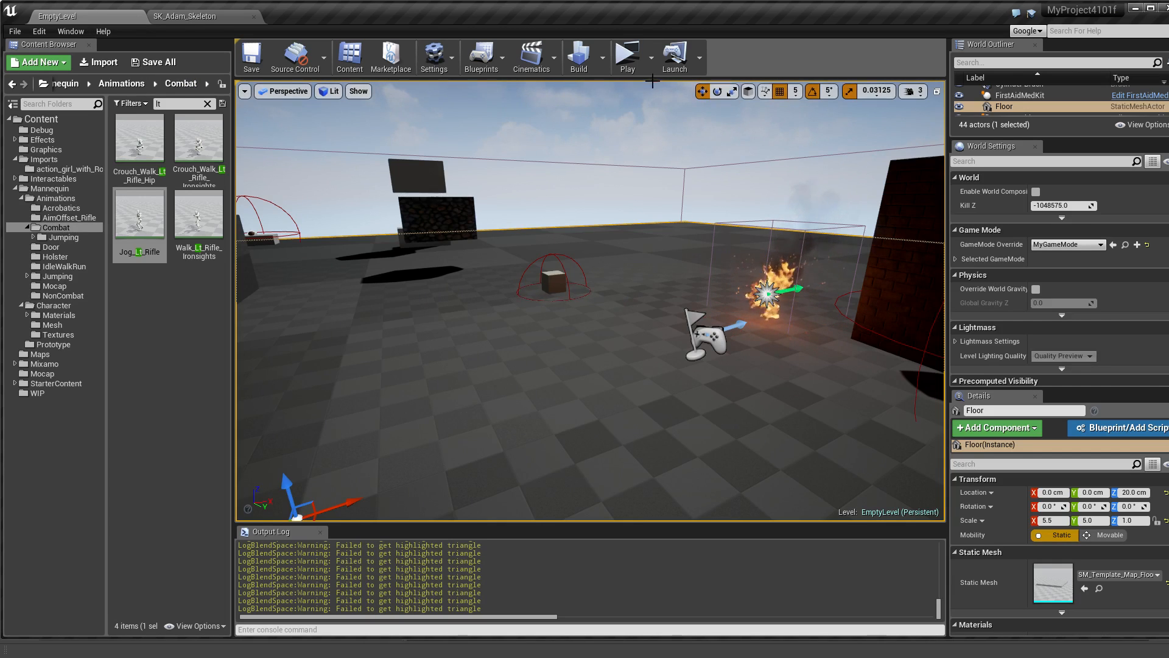
# Play EmptyLevel and jog forward and left with the rifle in third-person view to examine the left-side movement
pyautogui.click(628, 59)
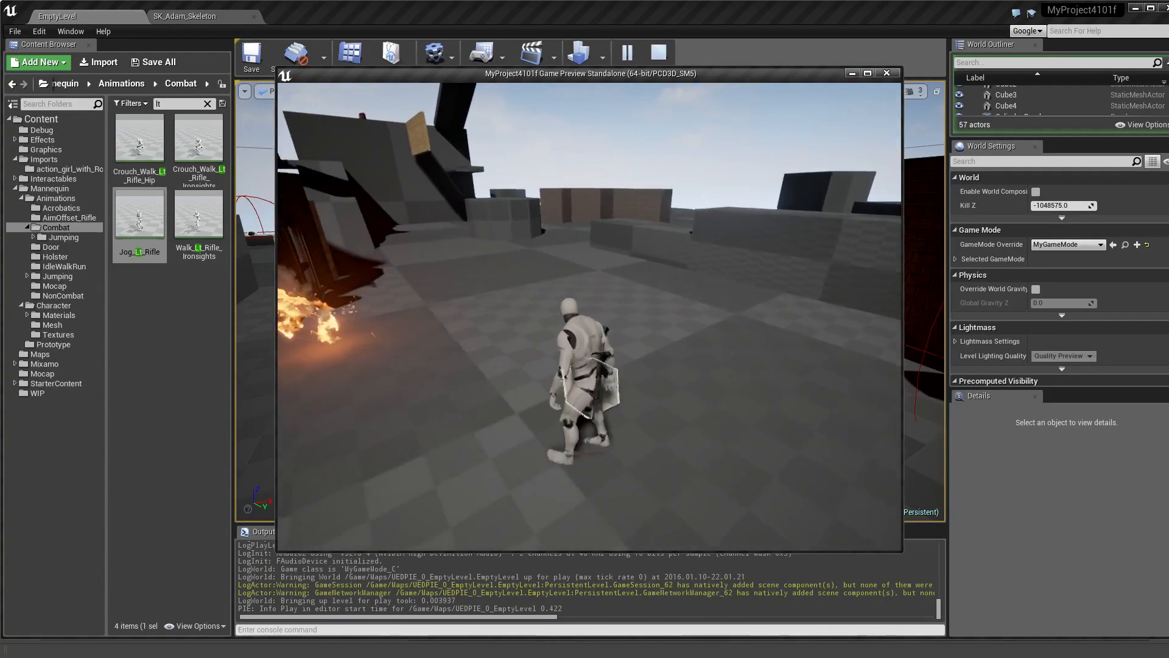
pyautogui.press('w')
pyautogui.press('a')
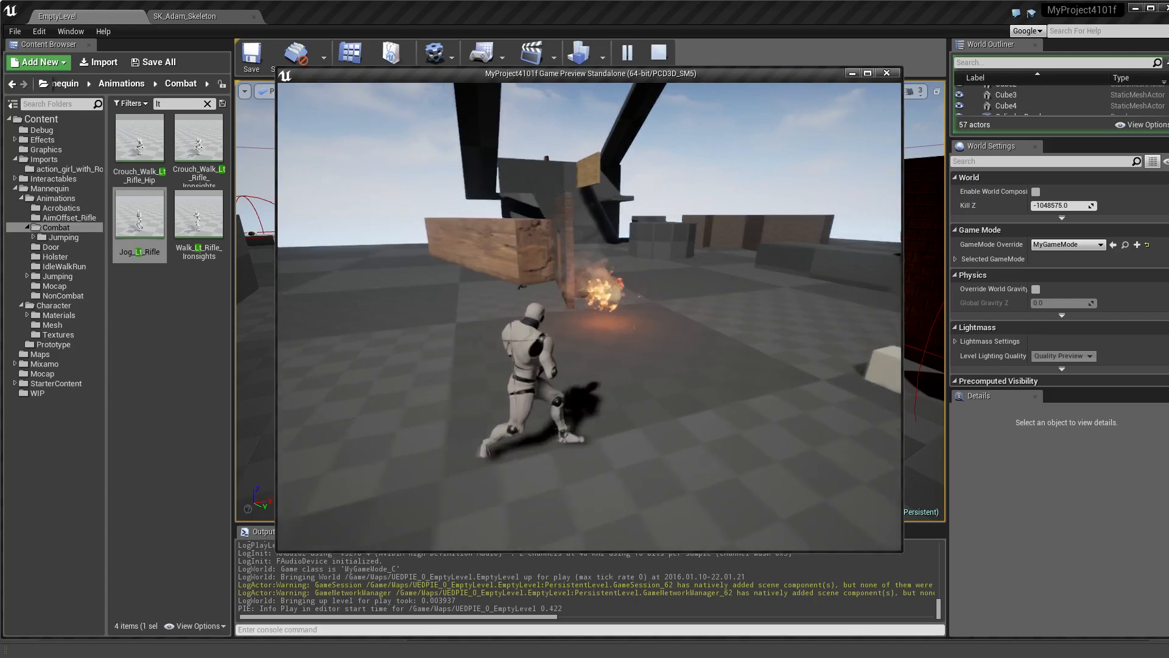
pyautogui.press('a')
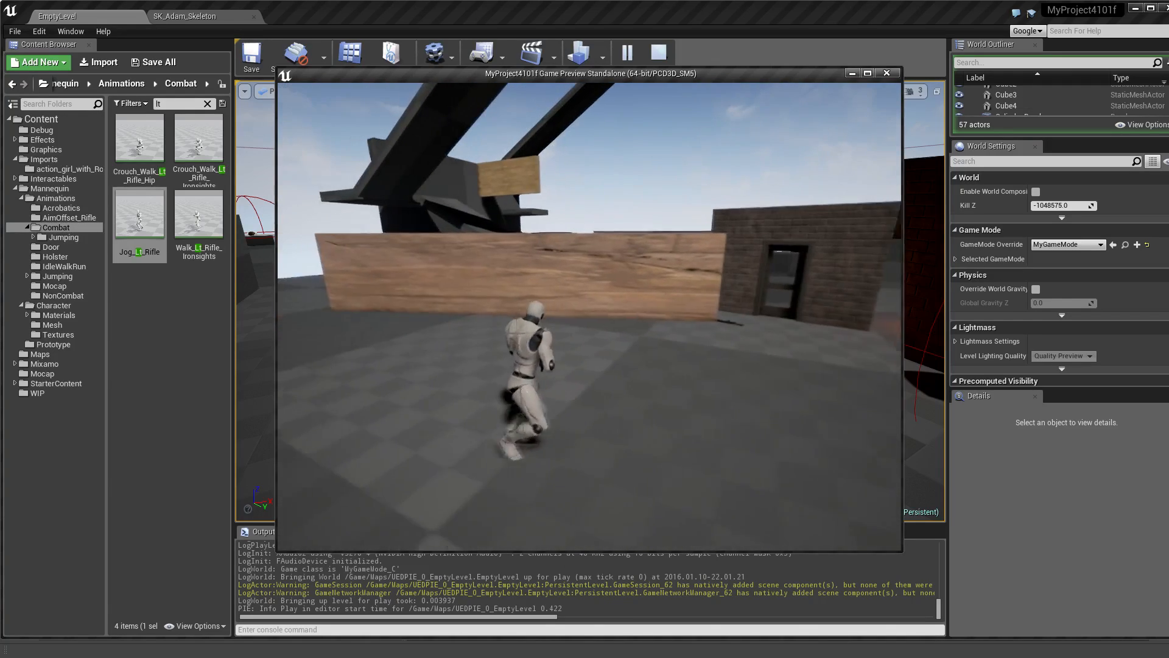
pyautogui.press('w')
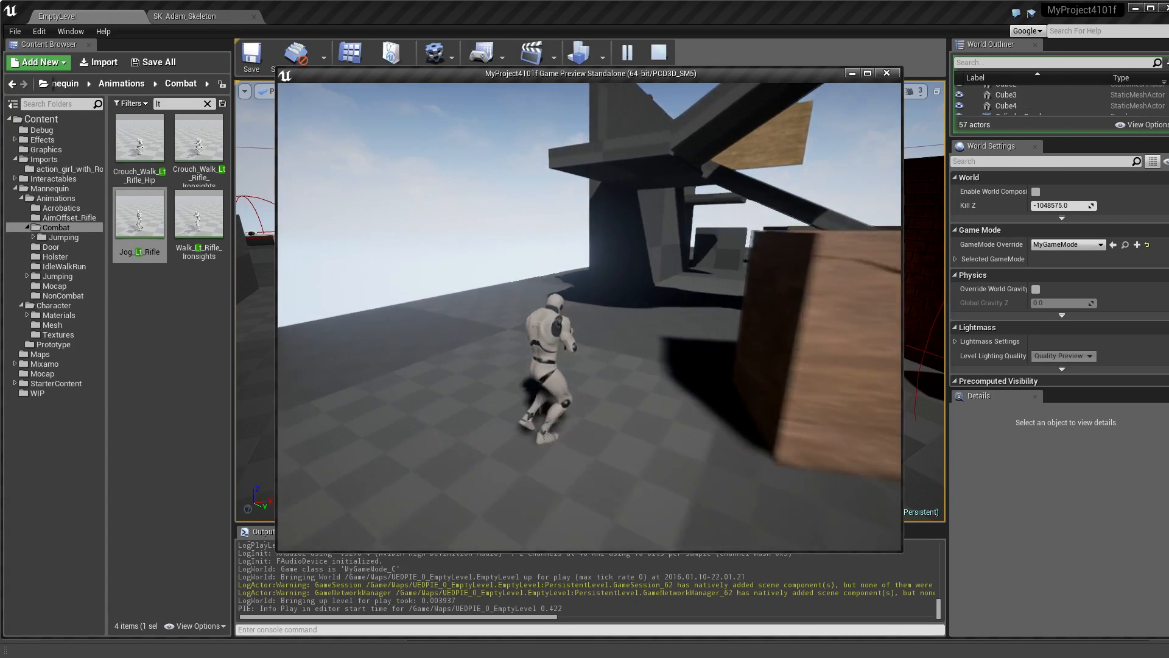
pyautogui.press('w')
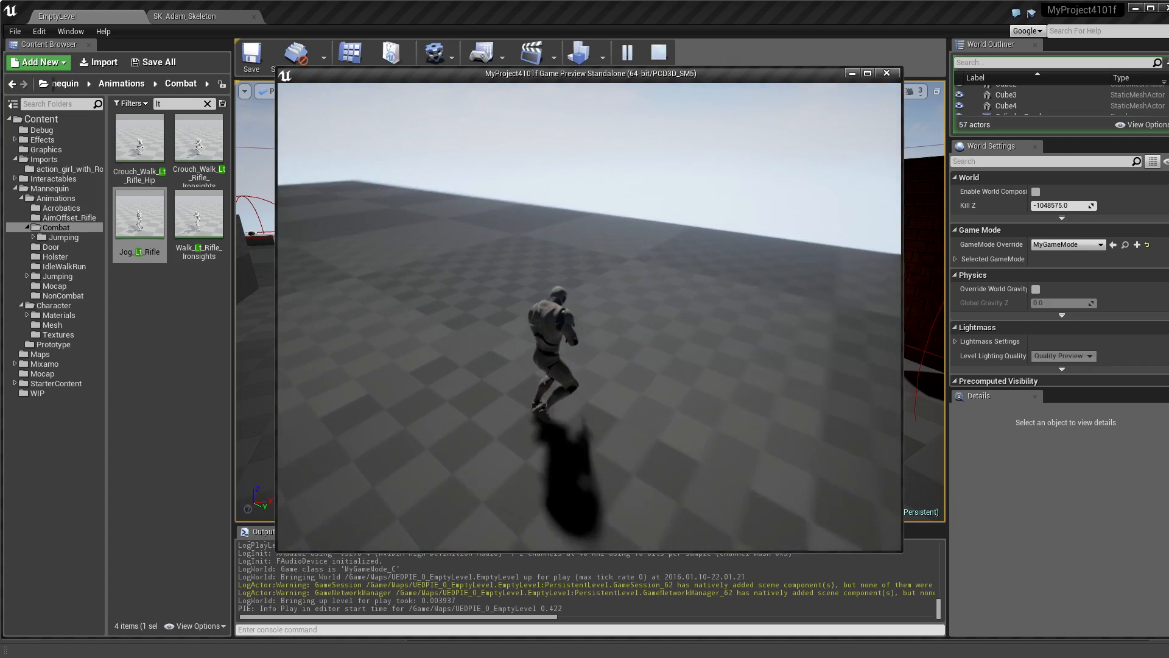
# Jog the rifle-carrying character across the open floor and past the brick walls to examine the movement blend, and stop the play session
pyautogui.press('w')
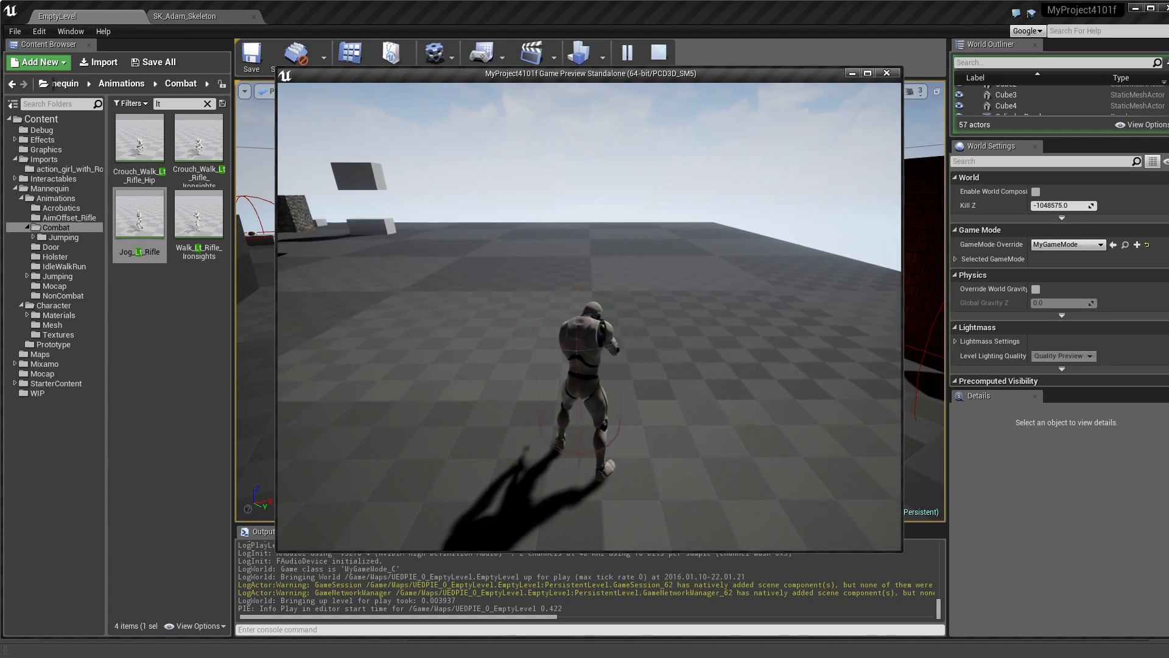
pyautogui.press('w')
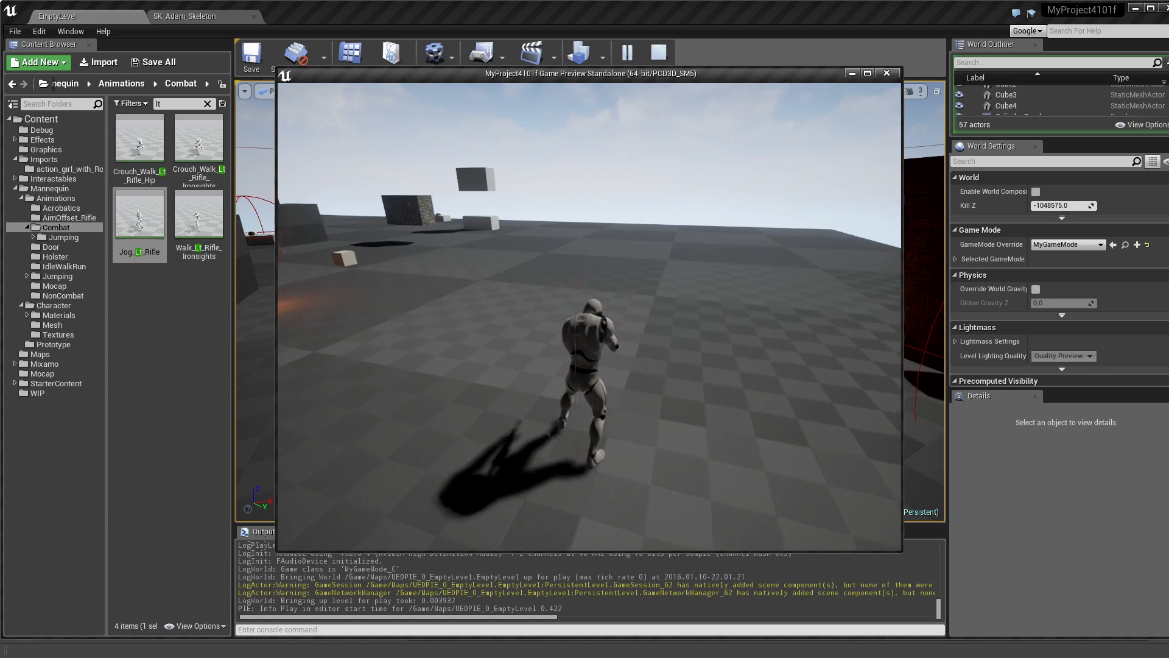
pyautogui.press('w')
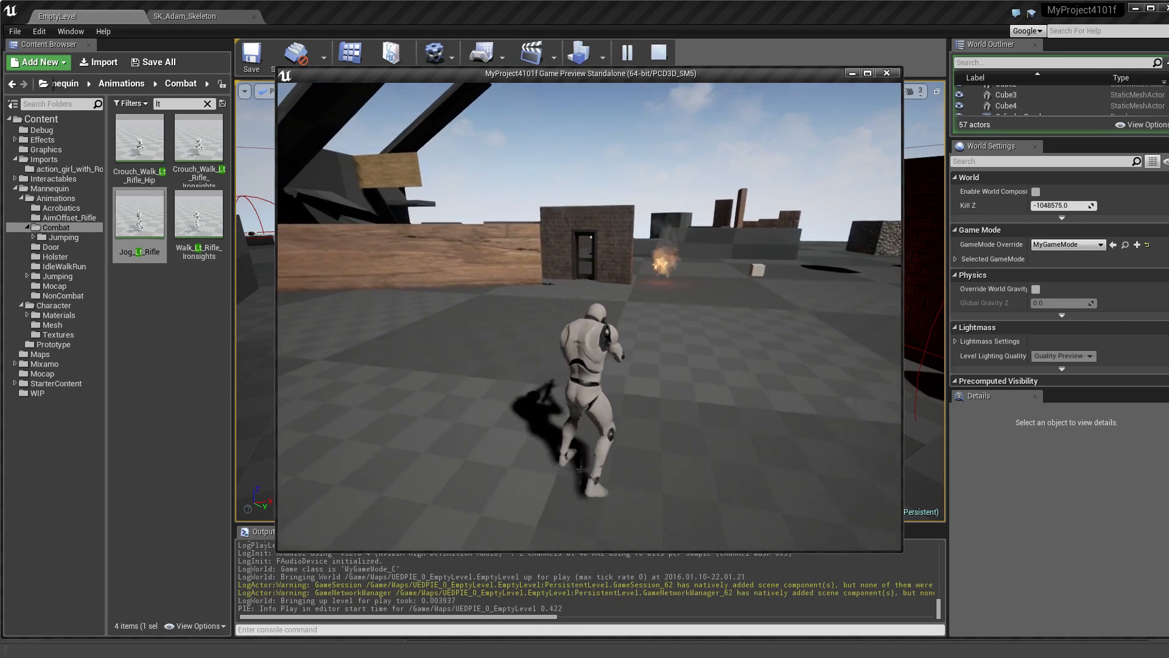
pyautogui.press('w')
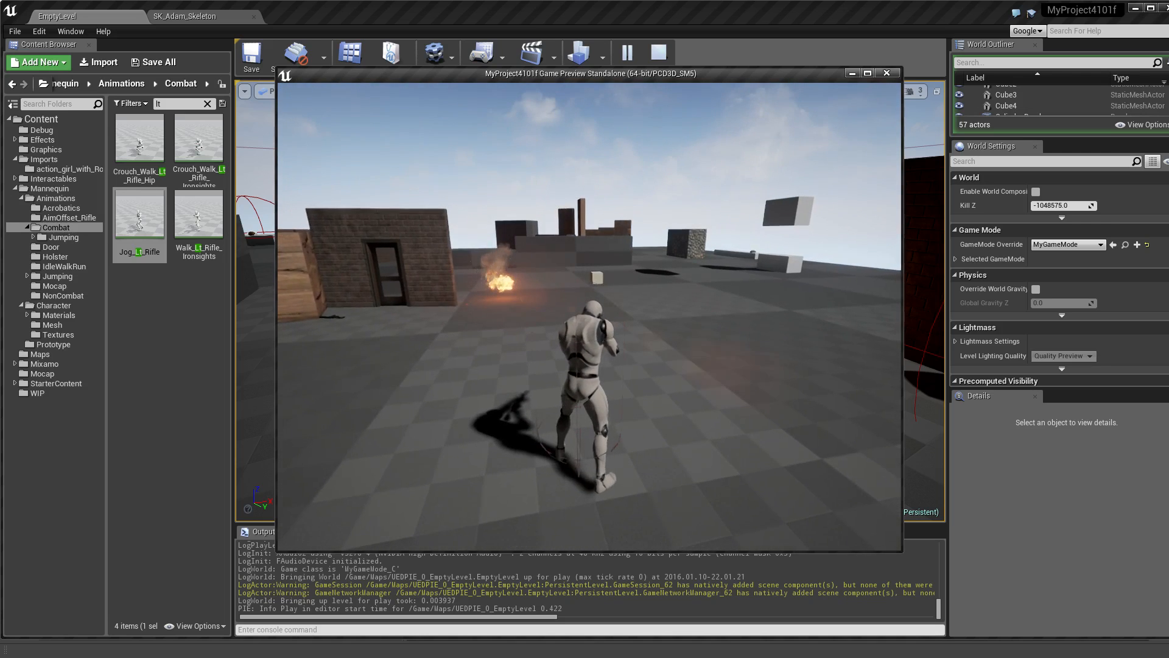
pyautogui.press('w')
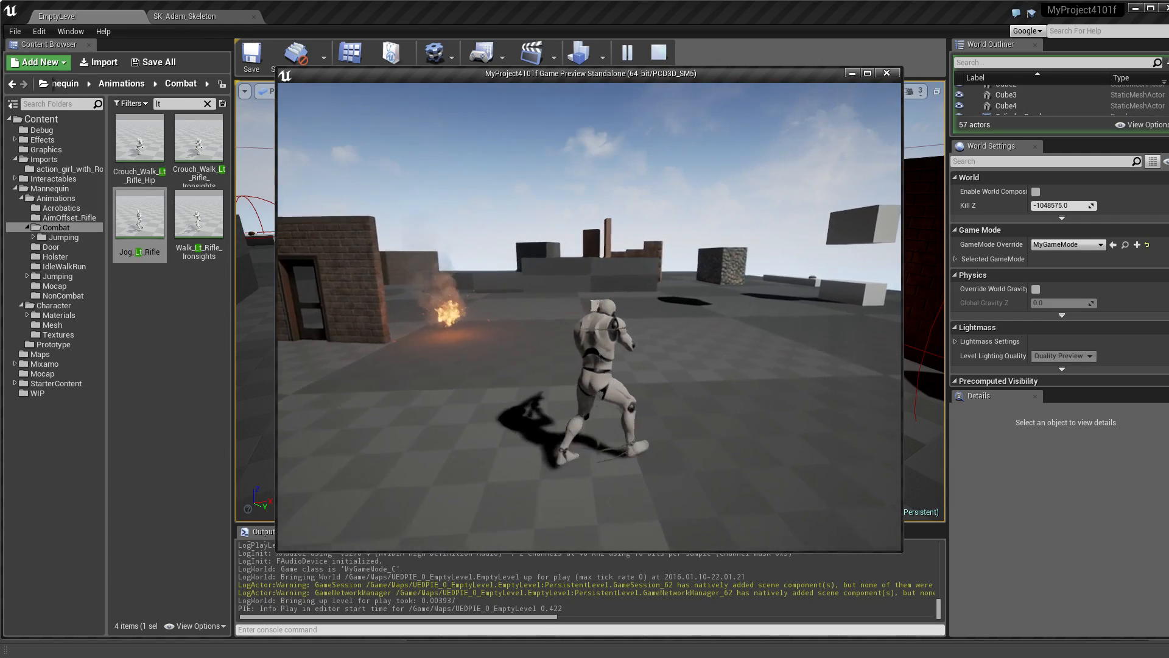
pyautogui.press('w')
pyautogui.press('w')
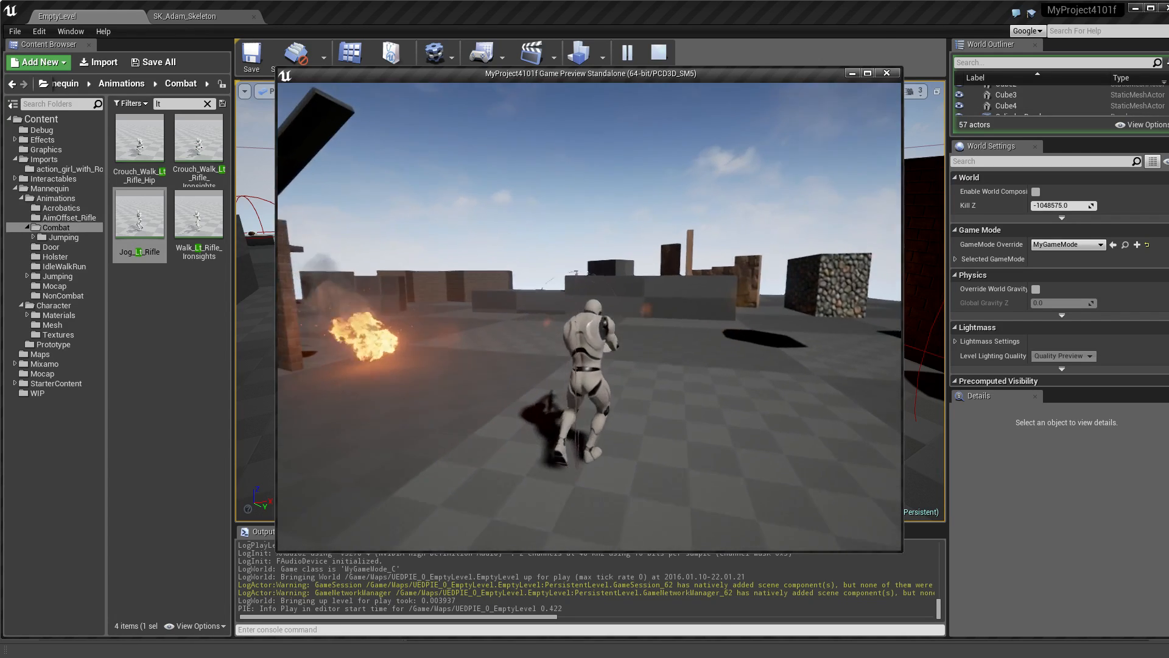
pyautogui.press('w')
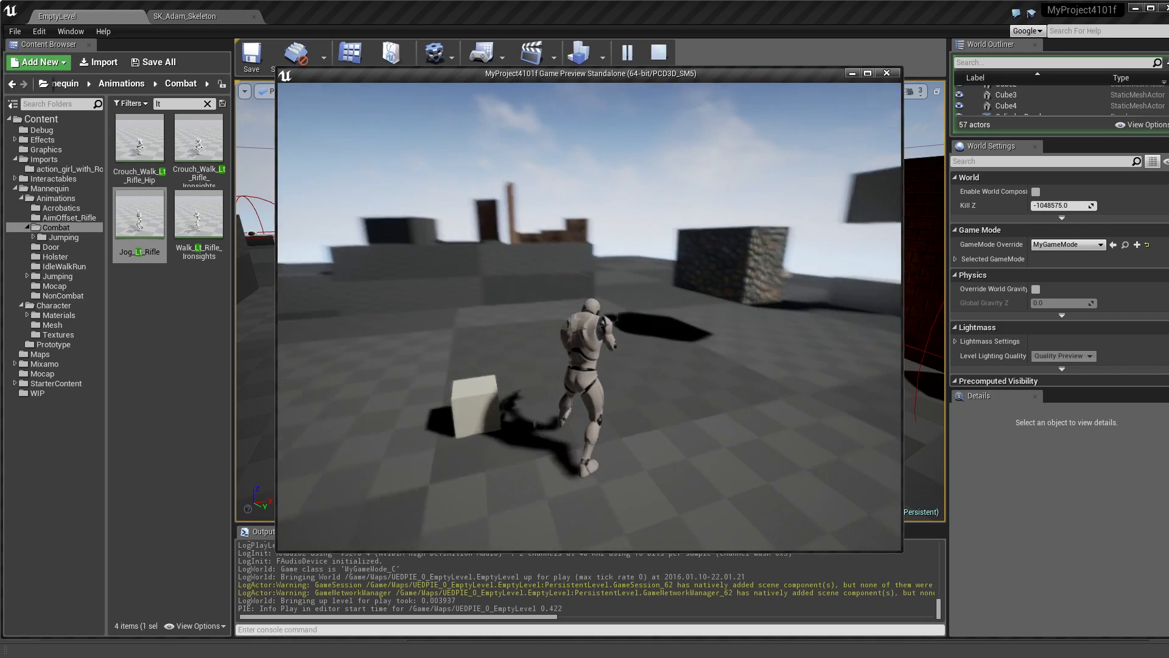
pyautogui.press('w')
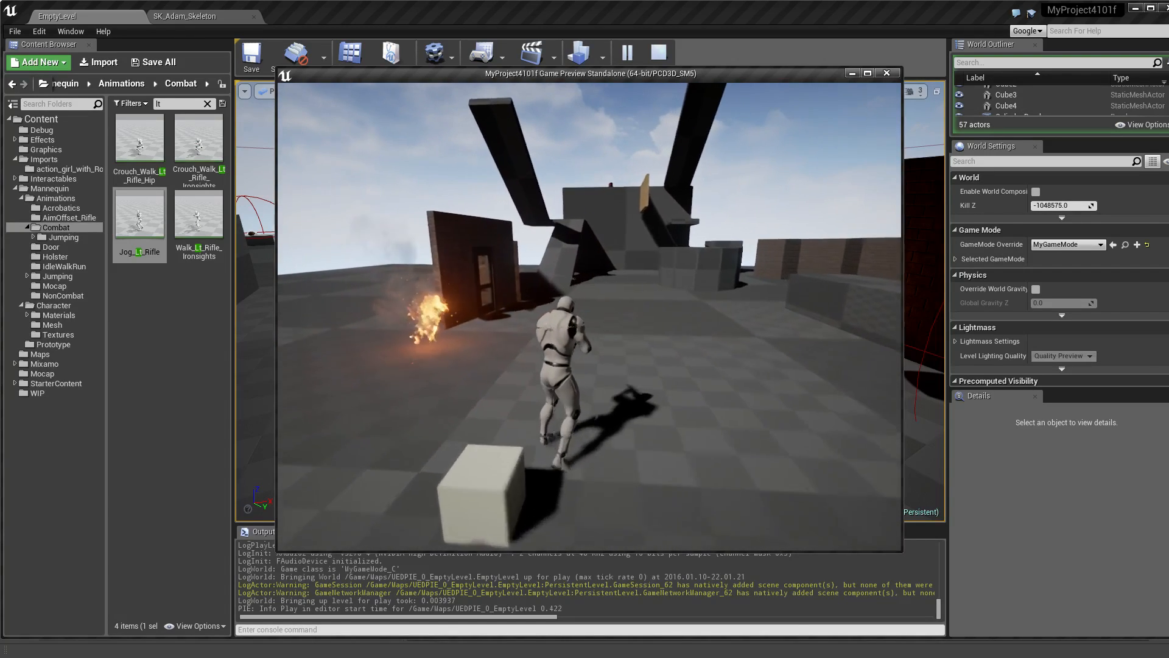
pyautogui.press('w')
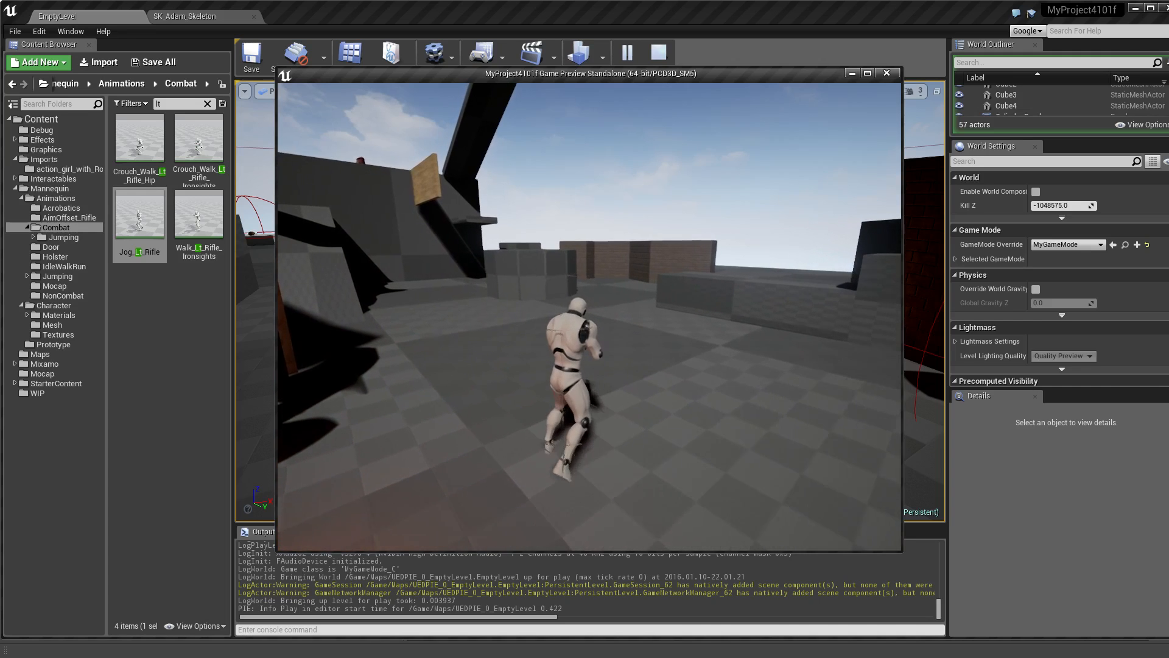
pyautogui.press('w')
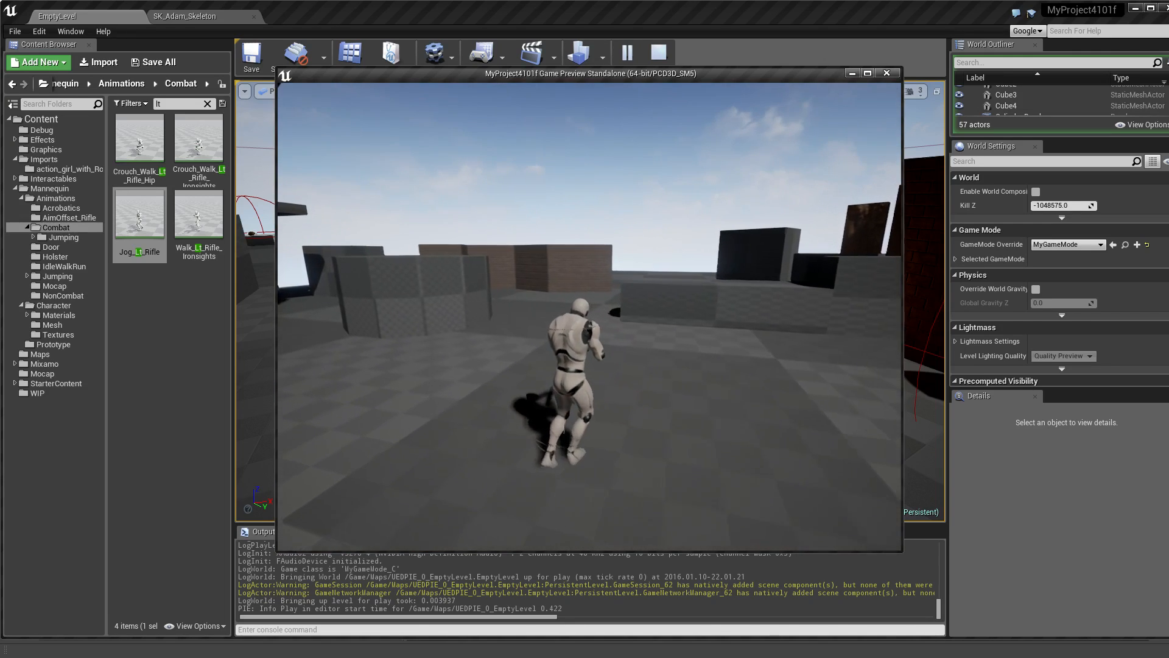
pyautogui.press('w')
pyautogui.press('w')
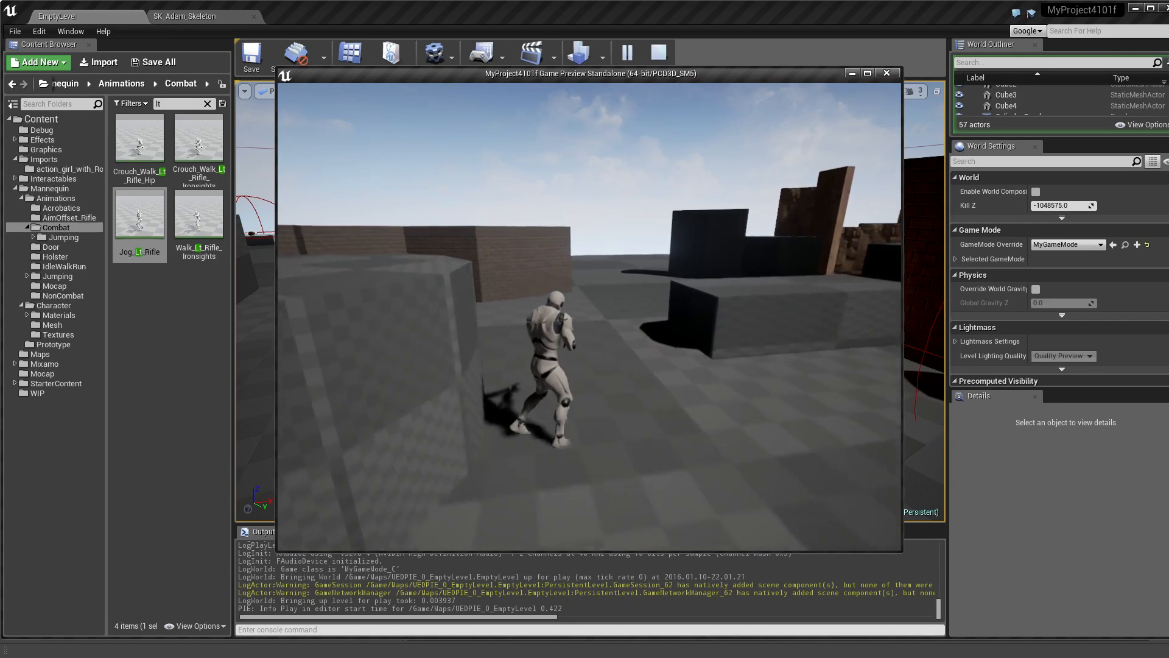
pyautogui.press('w')
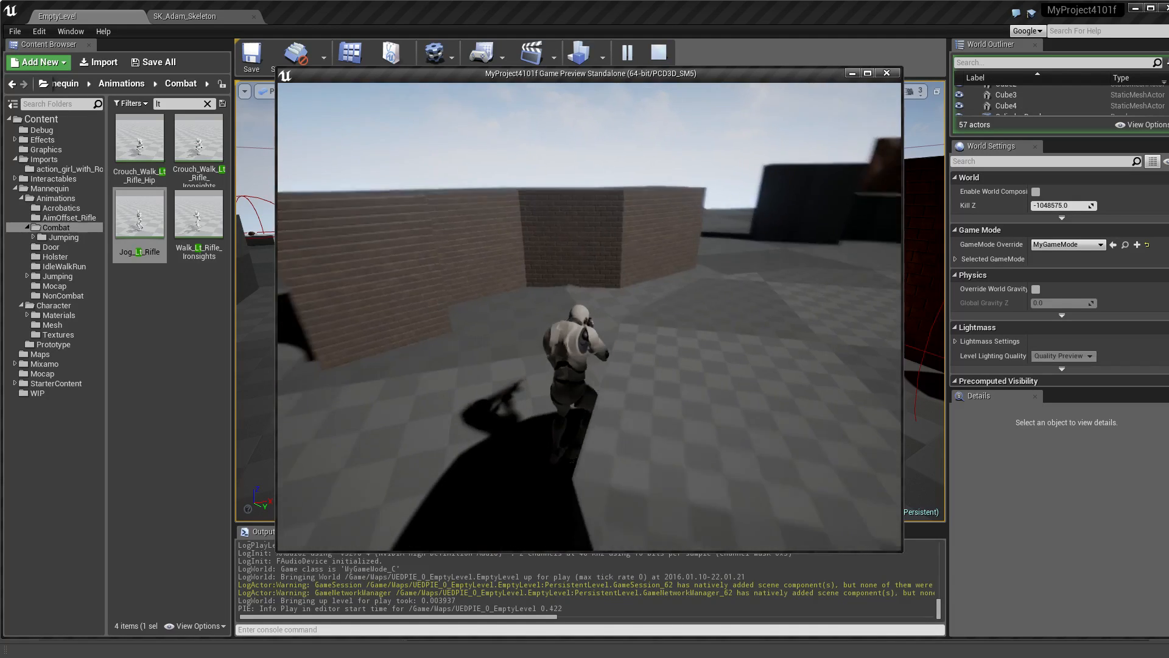
pyautogui.press('w')
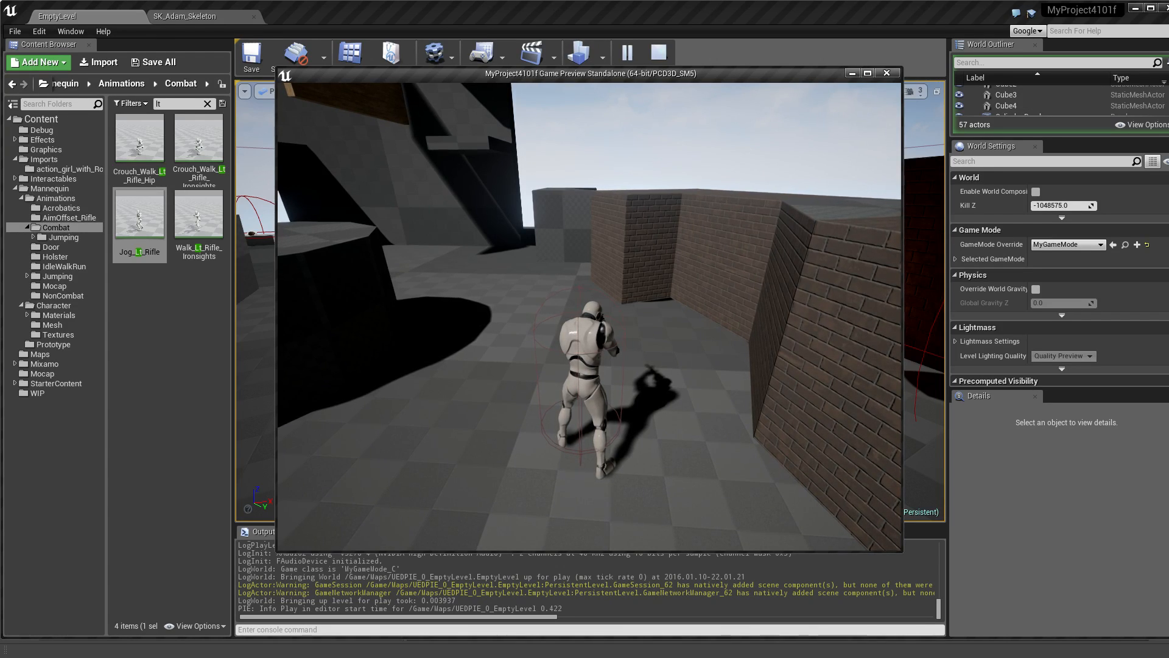
pyautogui.press('Escape')
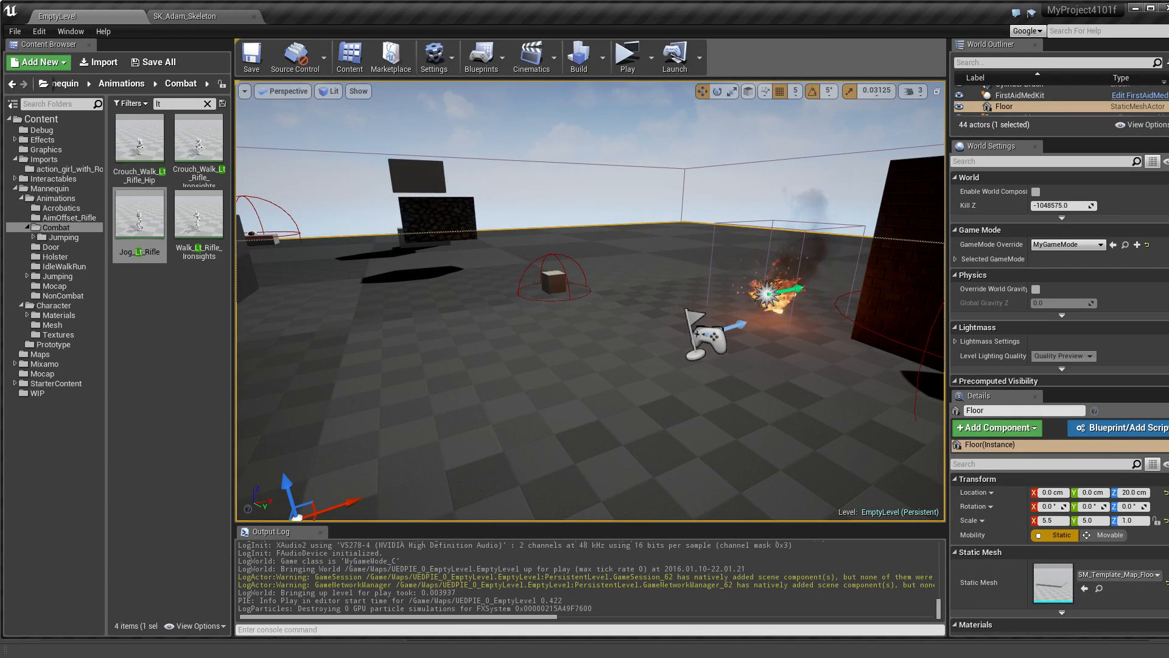